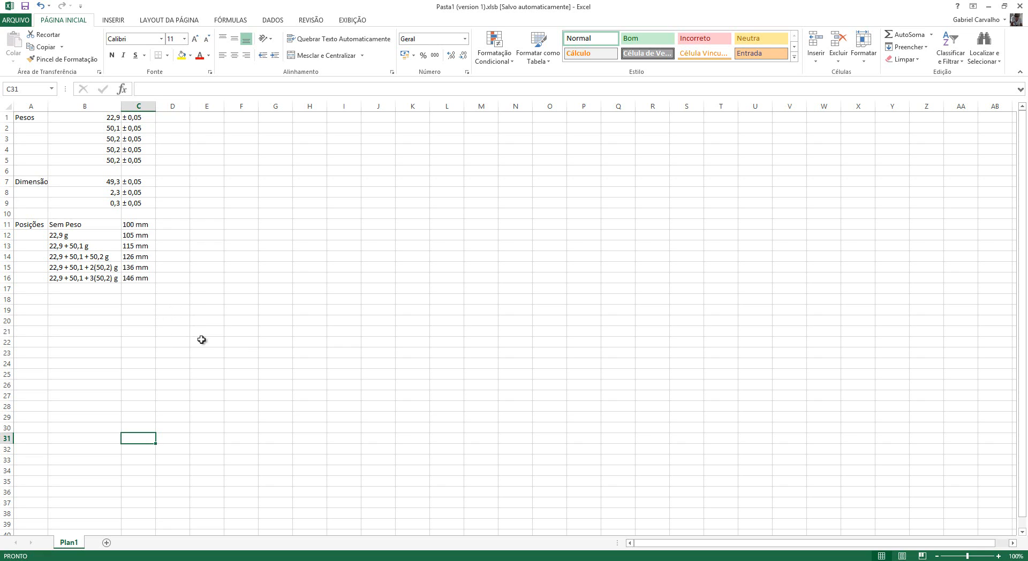
Review the position measurements and check the experiment handout in Foxit Reader before returning to the Excel sheet
{"action": "left_click_drag", "start_coordinate": [53, 246], "coordinate": [138, 289]}
{"action": "left_click", "coordinate": [128, 224]}
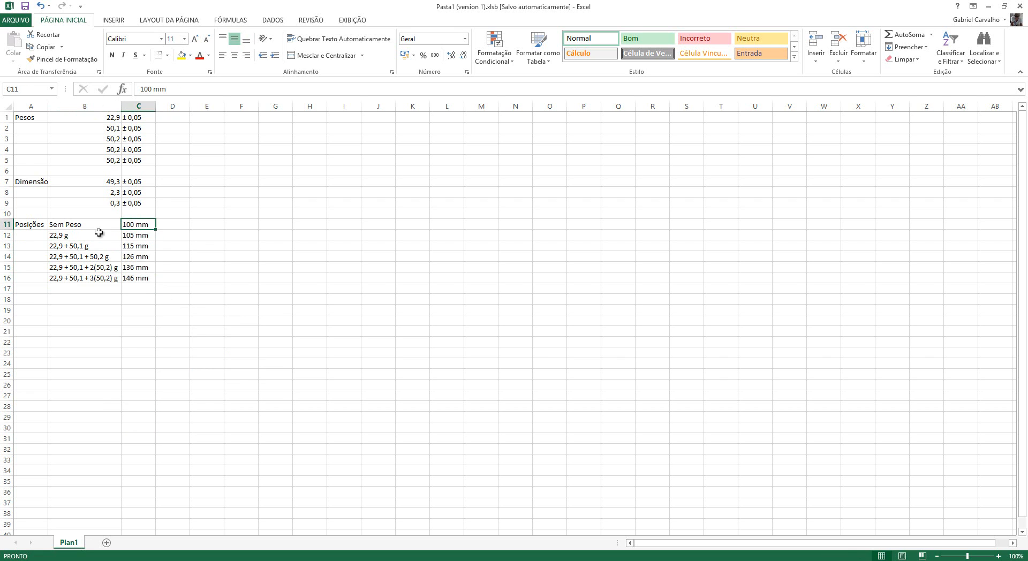
{"action": "left_click_drag", "start_coordinate": [85, 235], "coordinate": [145, 290]}
{"action": "left_click", "coordinate": [139, 235]}
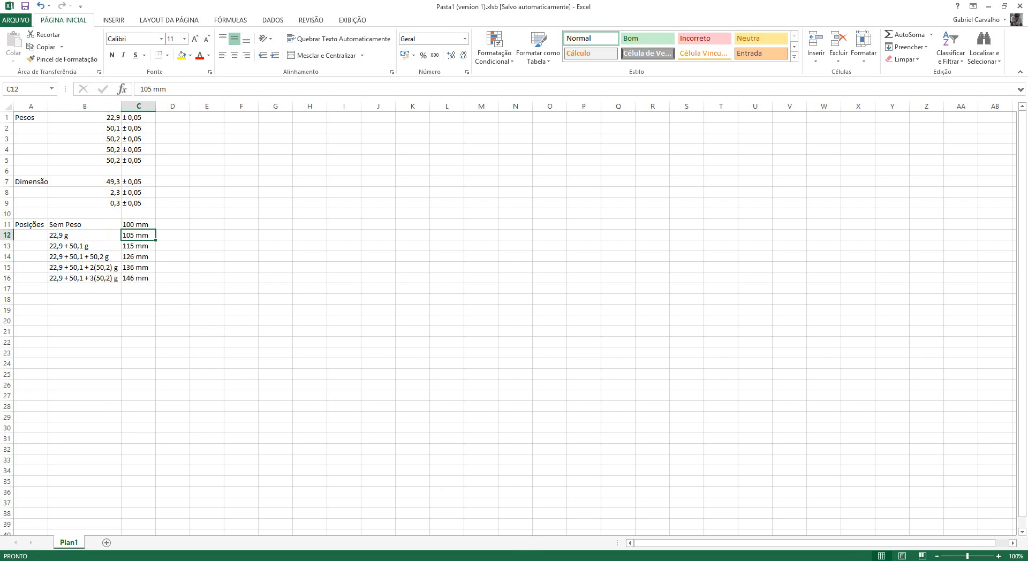
{"action": "key", "text": "alt+Tab"}
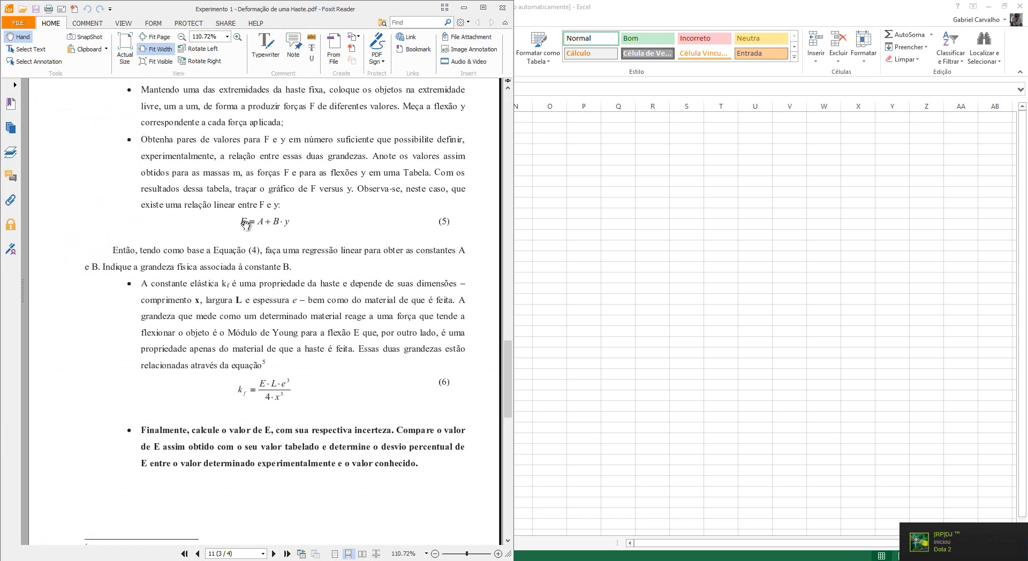
{"action": "key", "text": "alt+Tab"}
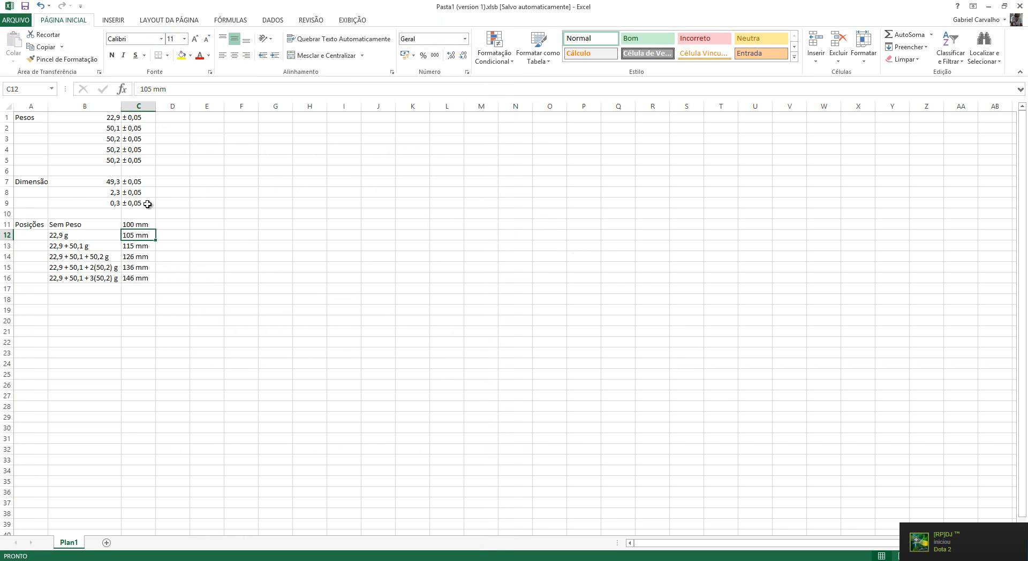
Enter the heading "Casos 6" in A18 and number the cases 0 to 5 in A19:A24
{"action": "left_click", "coordinate": [32, 298]}
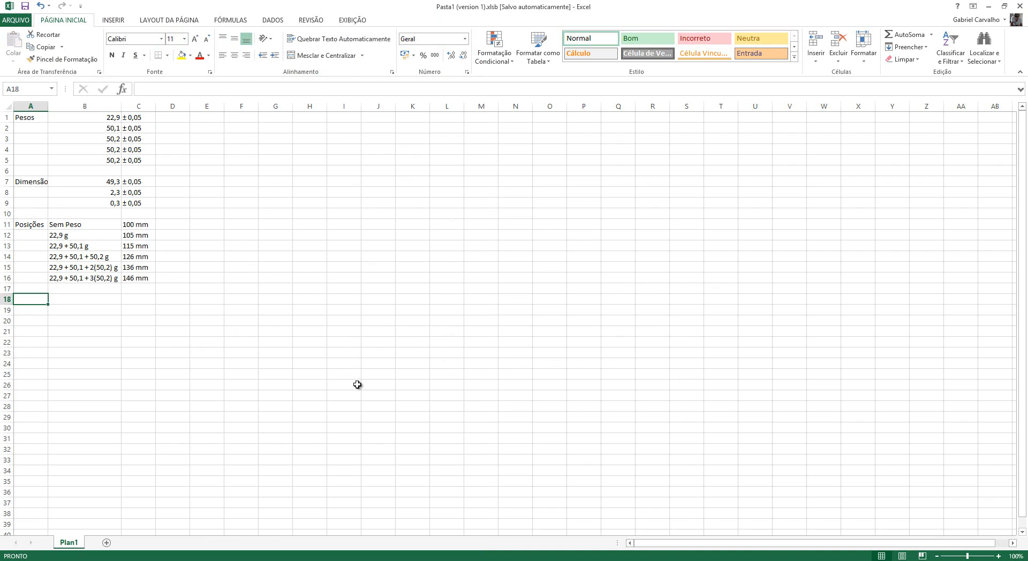
{"action": "type", "text": "Casos"}
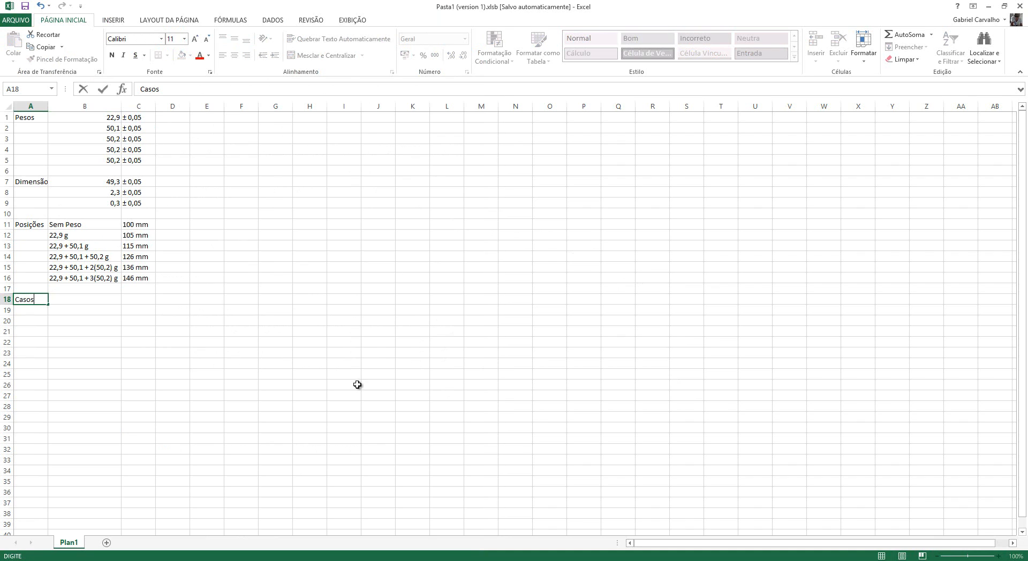
{"action": "type", "text": " 6"}
{"action": "key", "text": "Return"}
{"action": "type", "text": "0"}
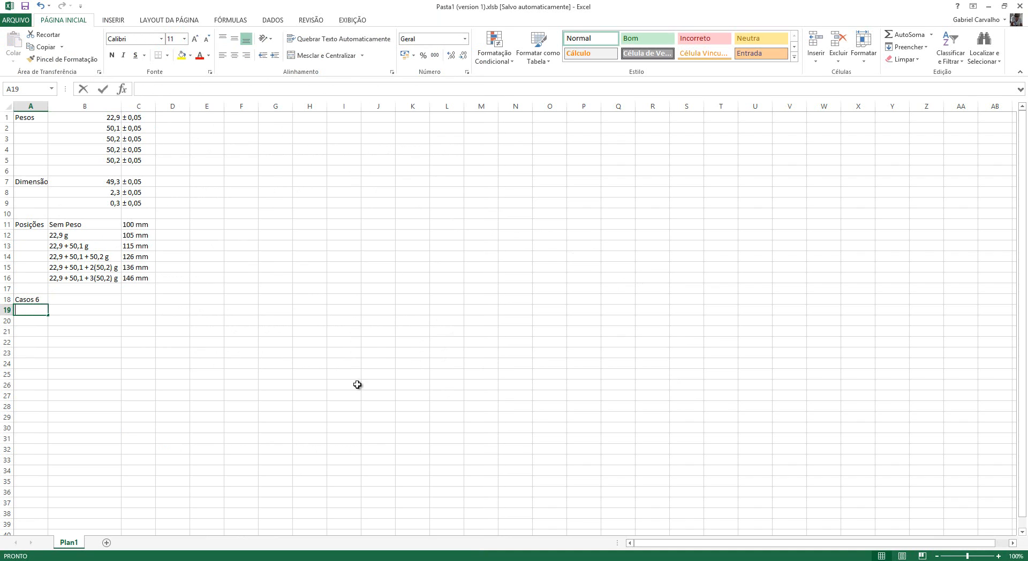
{"action": "key", "text": "Return"}
{"action": "type", "text": "1"}
{"action": "key", "text": "Return"}
{"action": "type", "text": "2"}
{"action": "key", "text": "Return"}
{"action": "type", "text": "3"}
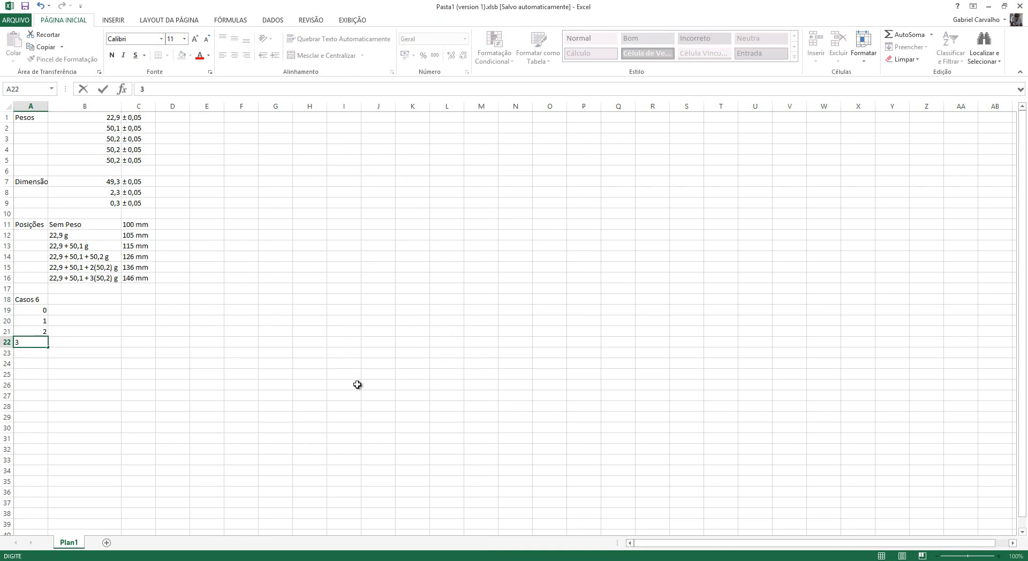
{"action": "key", "text": "Return"}
{"action": "type", "text": "5"}
{"action": "key", "text": "Escape"}
{"action": "type", "text": "4"}
{"action": "key", "text": "Return"}
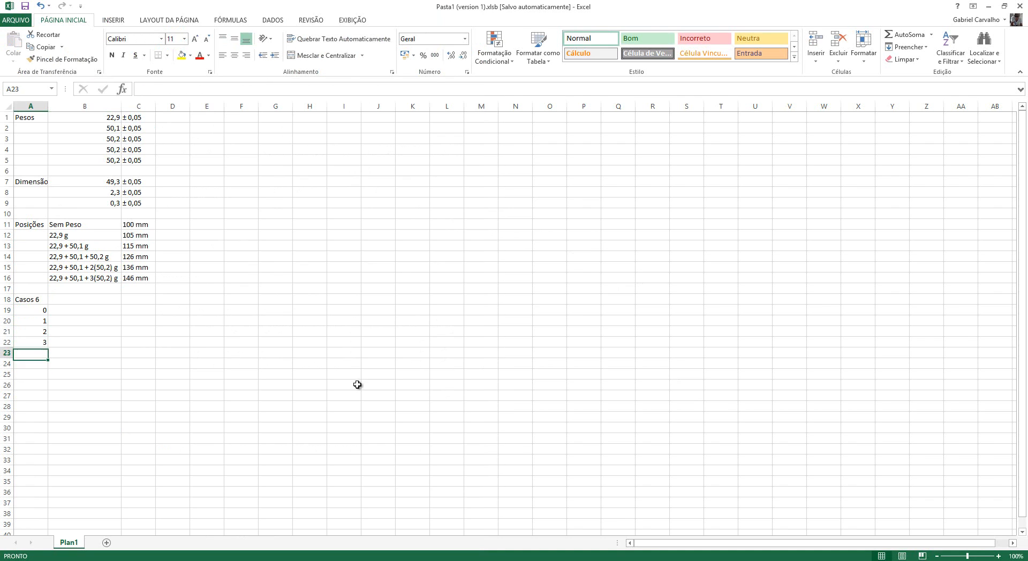
{"action": "type", "text": "5"}
{"action": "key", "text": "Return"}
Change the case column's heading in A18 to "Casos"
{"action": "key", "text": "Right"}
{"action": "key", "text": "Up"}
{"action": "key", "text": "Up"}
{"action": "key", "text": "Up"}
{"action": "key", "text": "Up"}
{"action": "key", "text": "Up"}
{"action": "key", "text": "Up"}
{"action": "key", "text": "Up"}
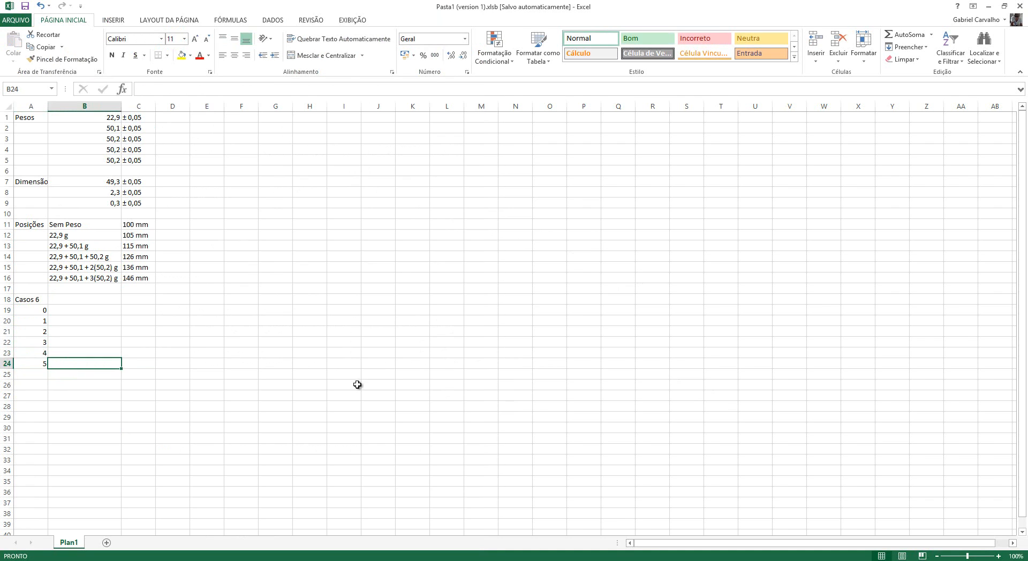
{"action": "key", "text": "Left"}
{"action": "type", "text": "C"}
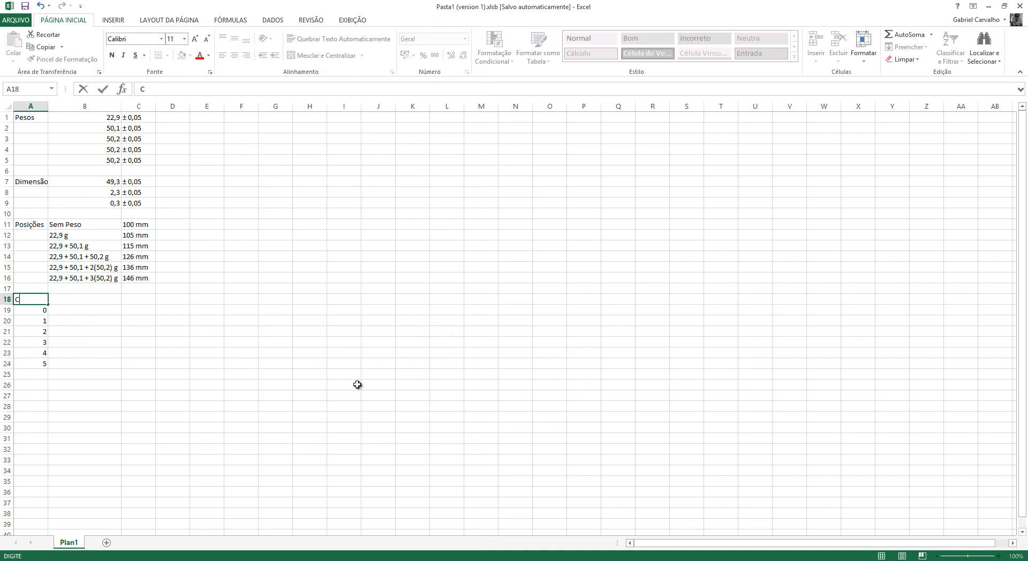
{"action": "type", "text": "asos"}
{"action": "key", "text": "Tab"}
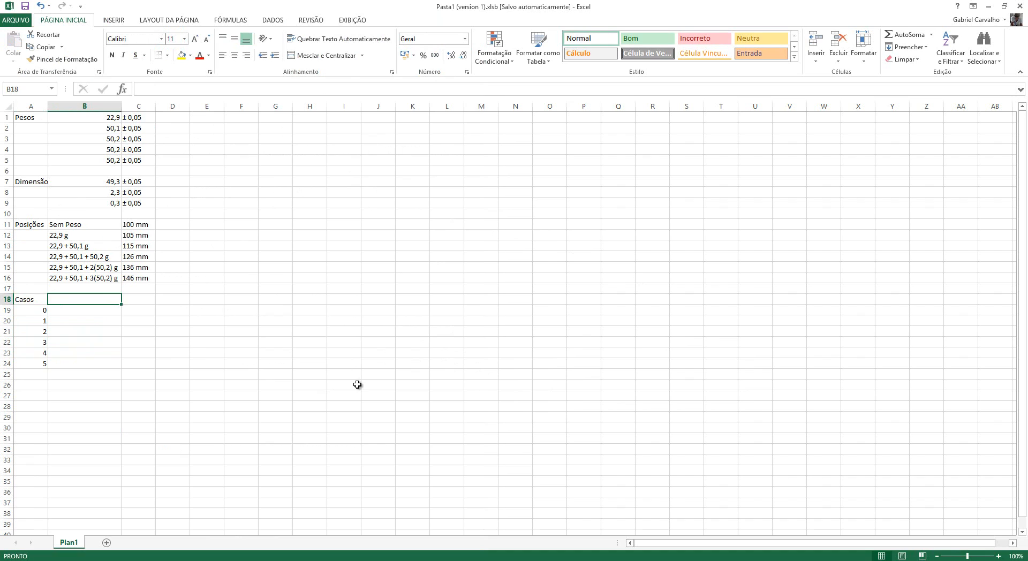
Enter the heading "Massa (kG)" in B18 and the first mass, 0,0229, in B19
{"action": "type", "text": "Mas"}
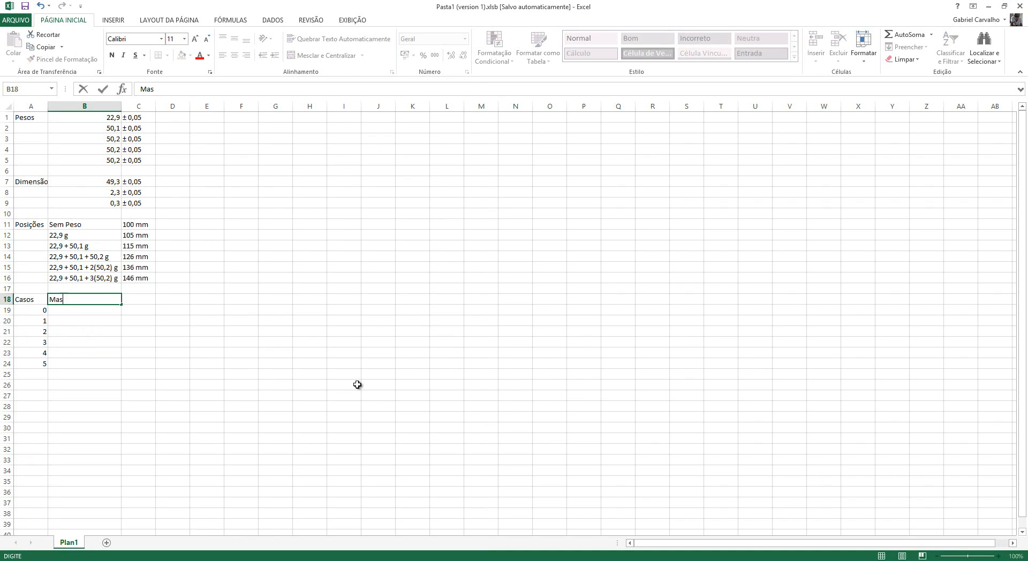
{"action": "type", "text": "as"}
{"action": "key", "text": "BackSpace"}
{"action": "key", "text": "BackSpace"}
{"action": "type", "text": "sa (K"}
{"action": "key", "text": "BackSpace"}
{"action": "type", "text": "kG)"}
{"action": "key", "text": "Return"}
{"action": "type", "text": "0"}
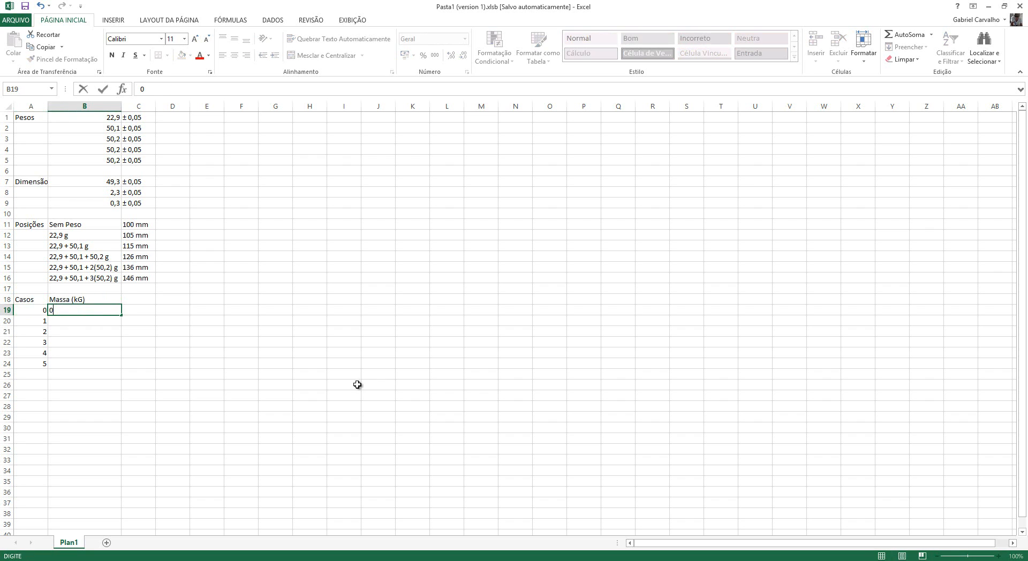
{"action": "type", "text": ",0229"}
{"action": "key", "text": "Return"}
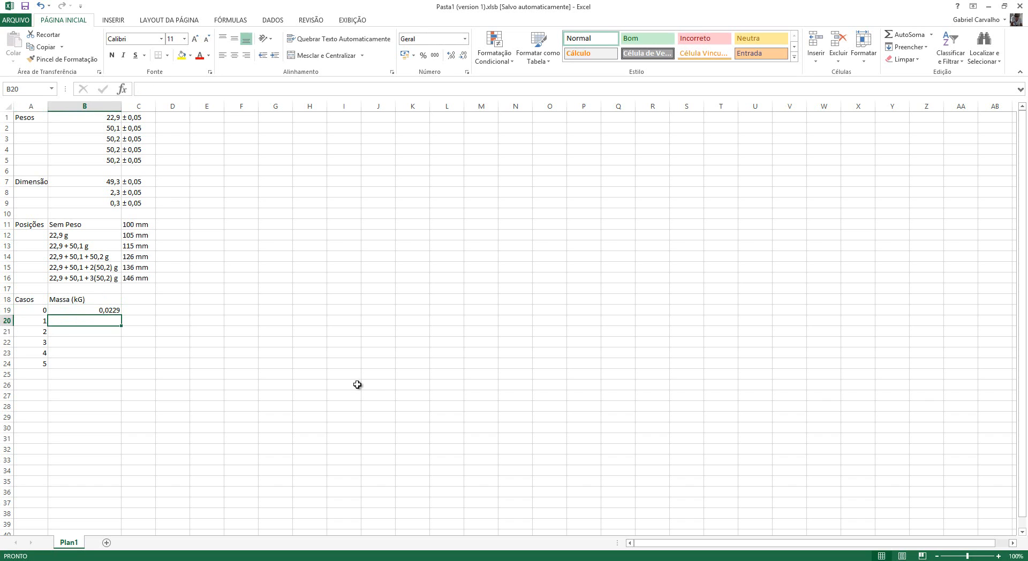
{"action": "key", "text": "Up"}
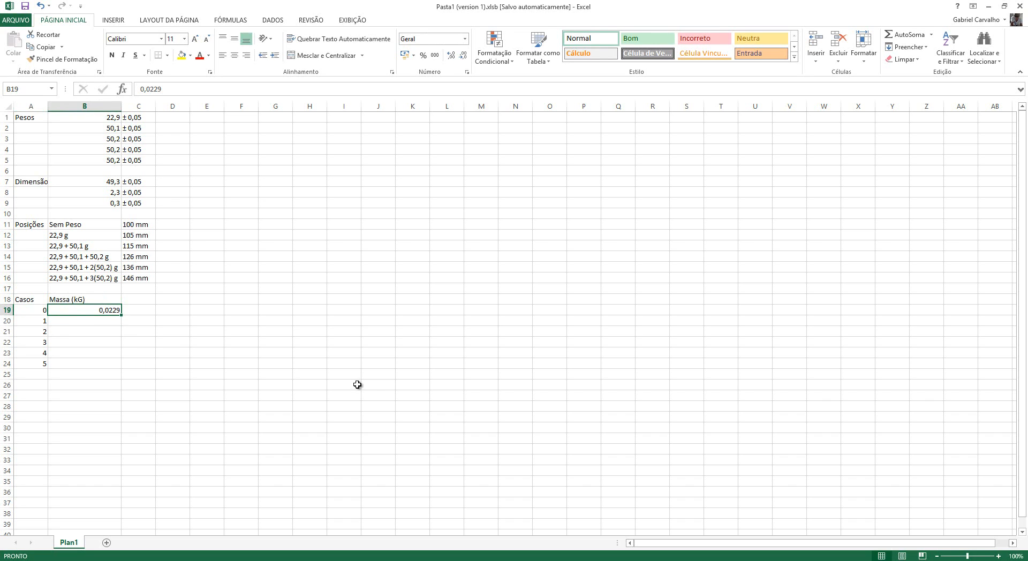
{"action": "type", "text": "="}
{"action": "key", "text": "Up"}
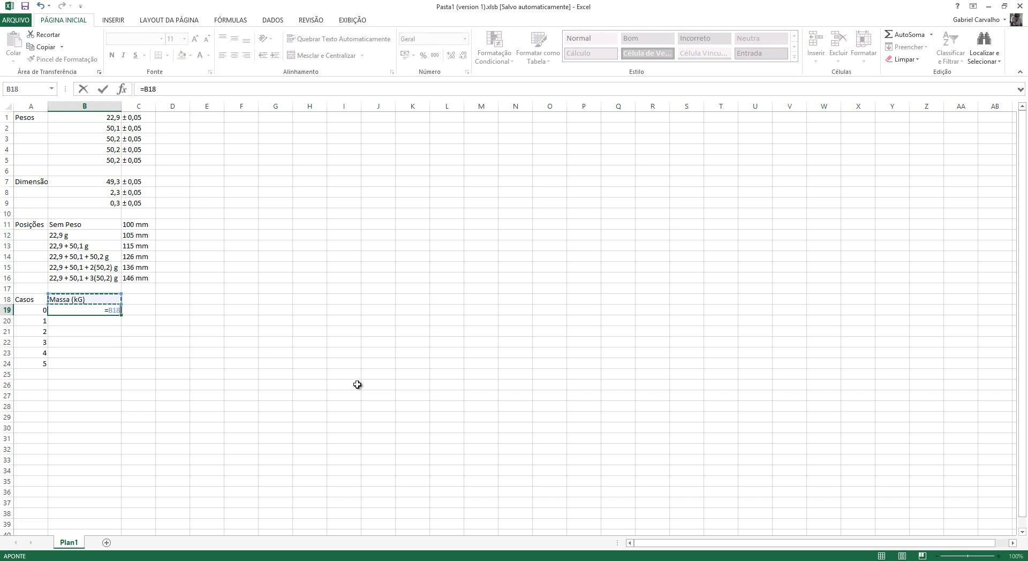
{"action": "key", "text": "Escape"}
{"action": "key", "text": "Down"}
Calculate the case 1 mass in B20 with =B19+0,0501 and display it with four decimal places
{"action": "type", "text": "="}
{"action": "key", "text": "Up"}
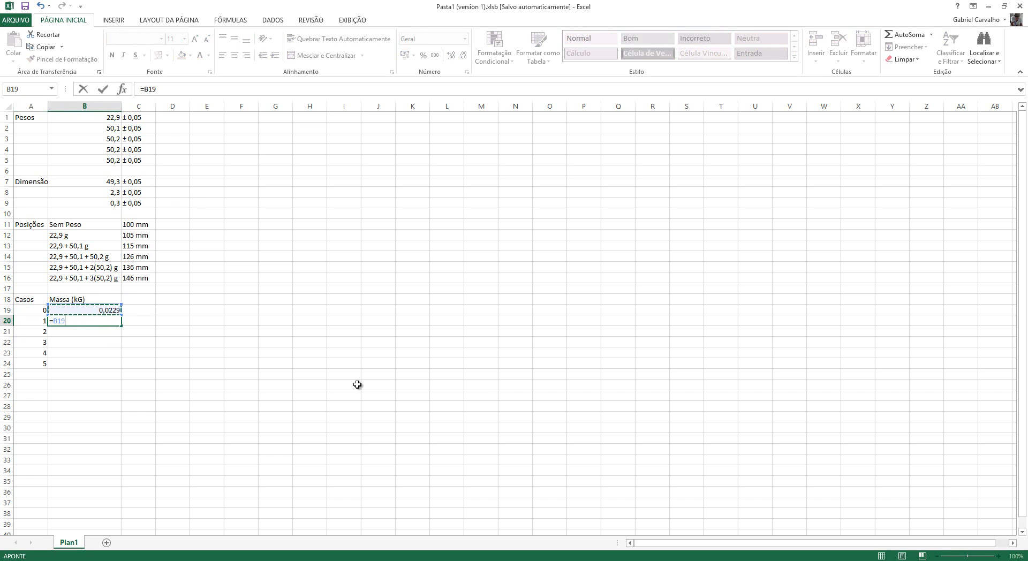
{"action": "type", "text": "+0,0501"}
{"action": "key", "text": "Return"}
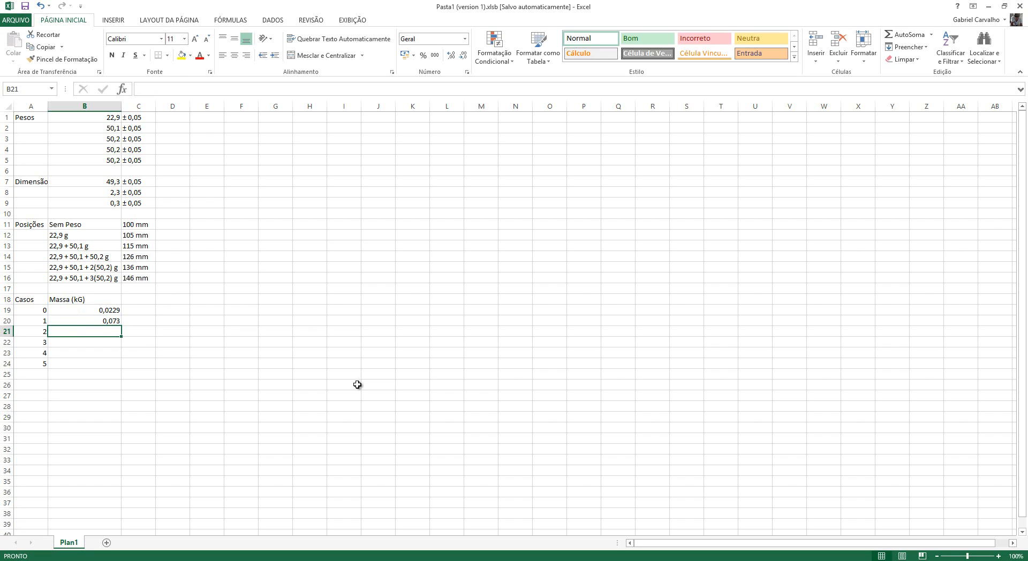
{"action": "key", "text": "Up"}
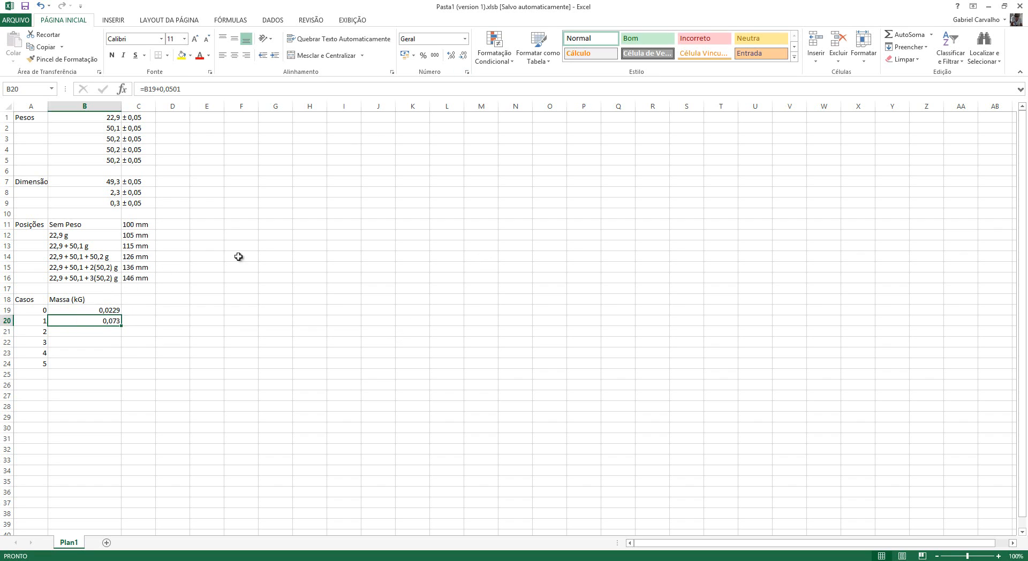
{"action": "left_click", "coordinate": [452, 57]}
{"action": "key", "text": "Return"}
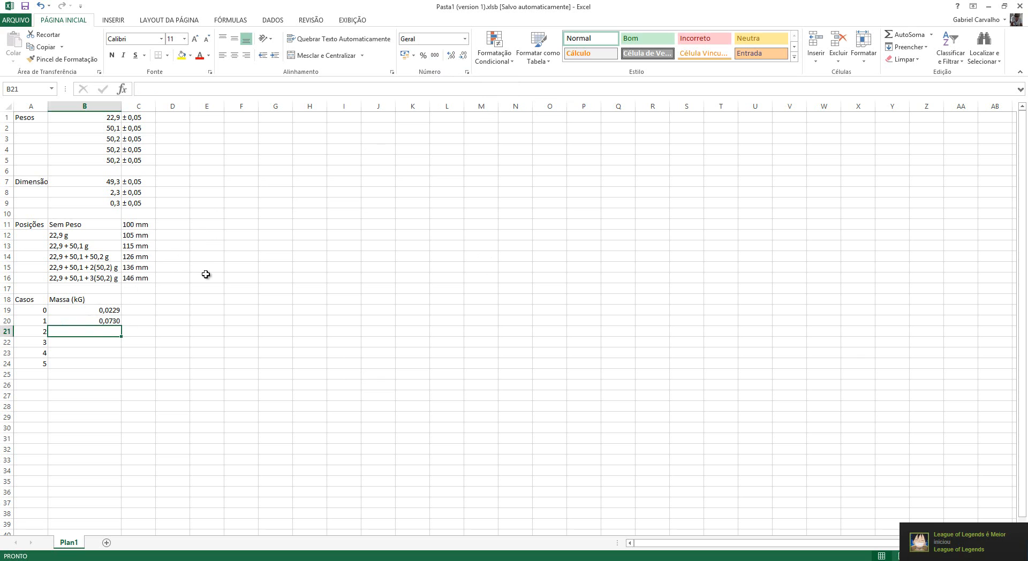
Calculate the masses for cases 2 and 3 with =B20+0,0502 in B21 and =B21+0,0502 in B22
{"action": "type", "text": "="}
{"action": "key", "text": "Up"}
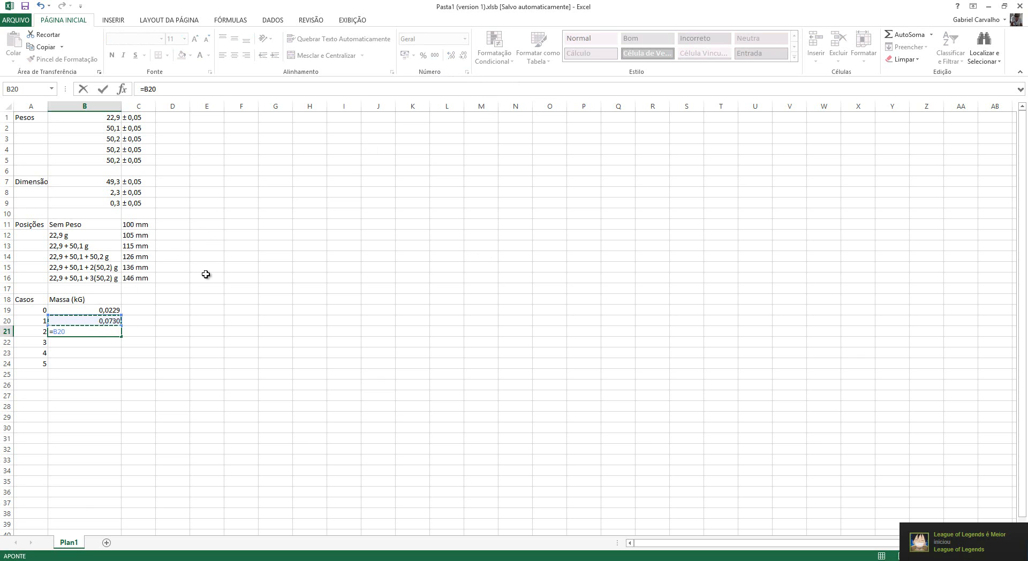
{"action": "type", "text": "+0,0502"}
{"action": "key", "text": "Return"}
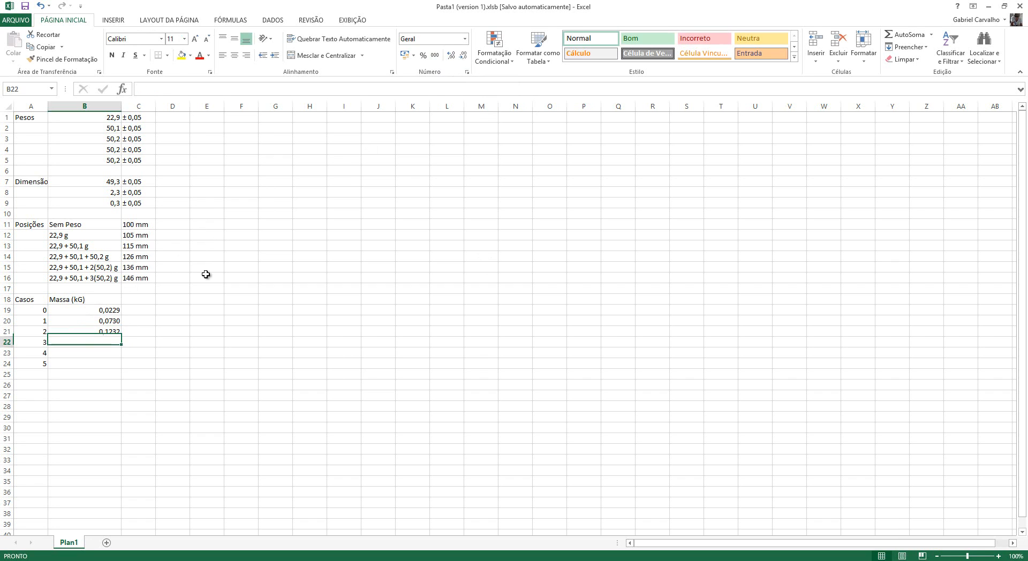
{"action": "type", "text": "="}
{"action": "key", "text": "Up"}
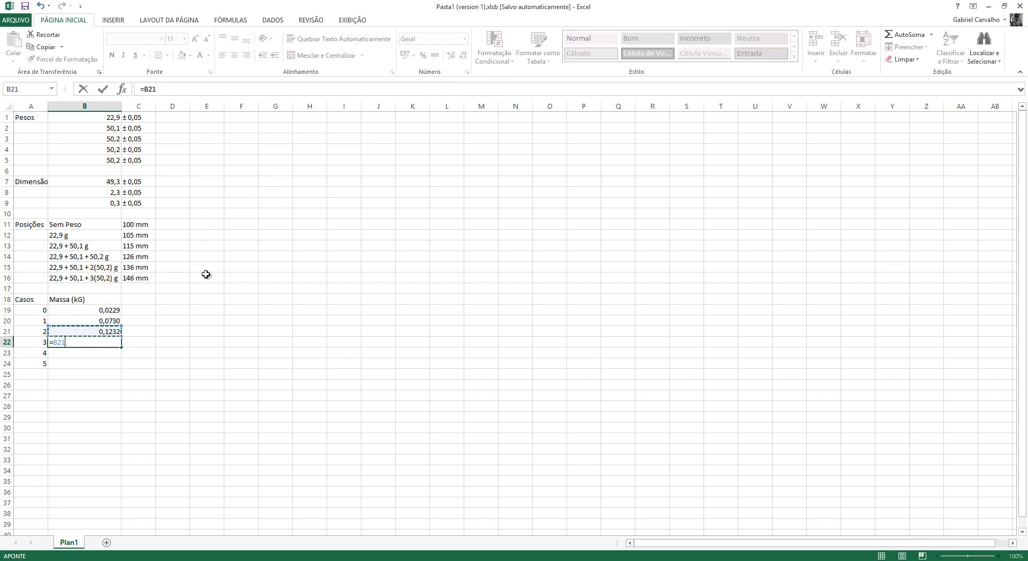
{"action": "type", "text": "+0,0502"}
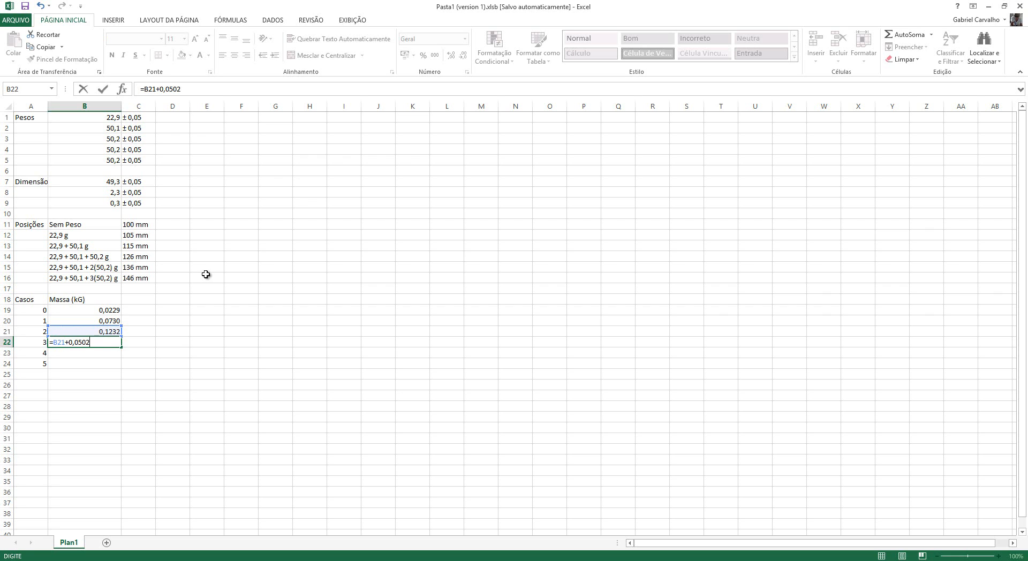
{"action": "key", "text": "Return"}
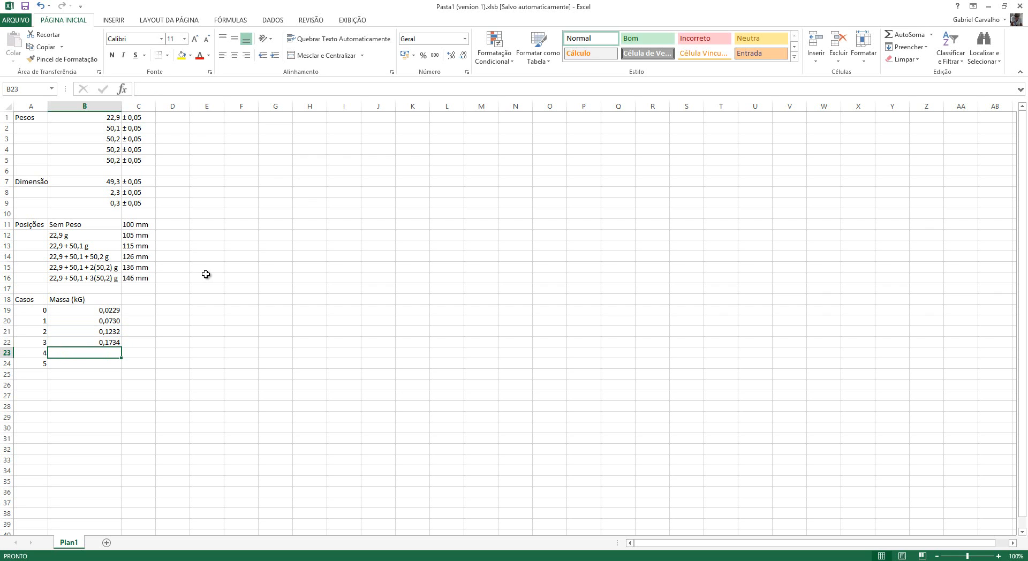
Calculate the masses for cases 4 and 5 with =B22+0,0502 in B23 and =B23+0,0502 in B24
{"action": "type", "text": "=B220"}
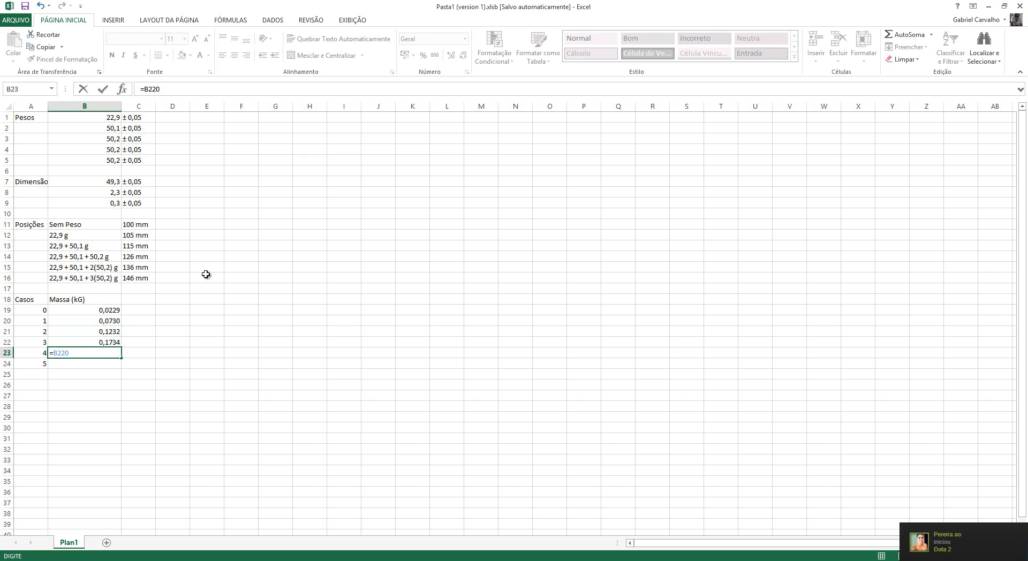
{"action": "type", "text": ",502"}
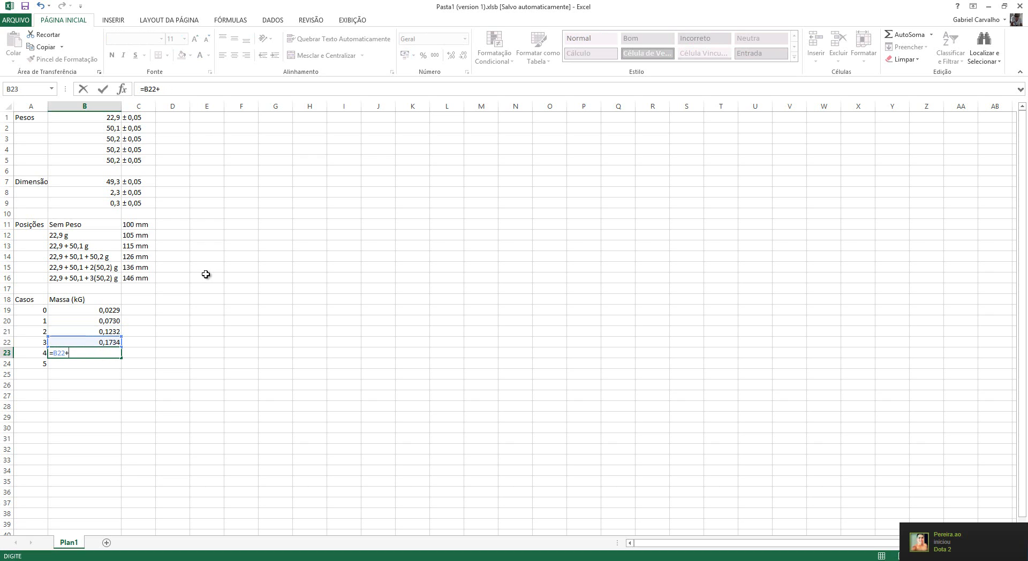
{"action": "type", "text": "02"}
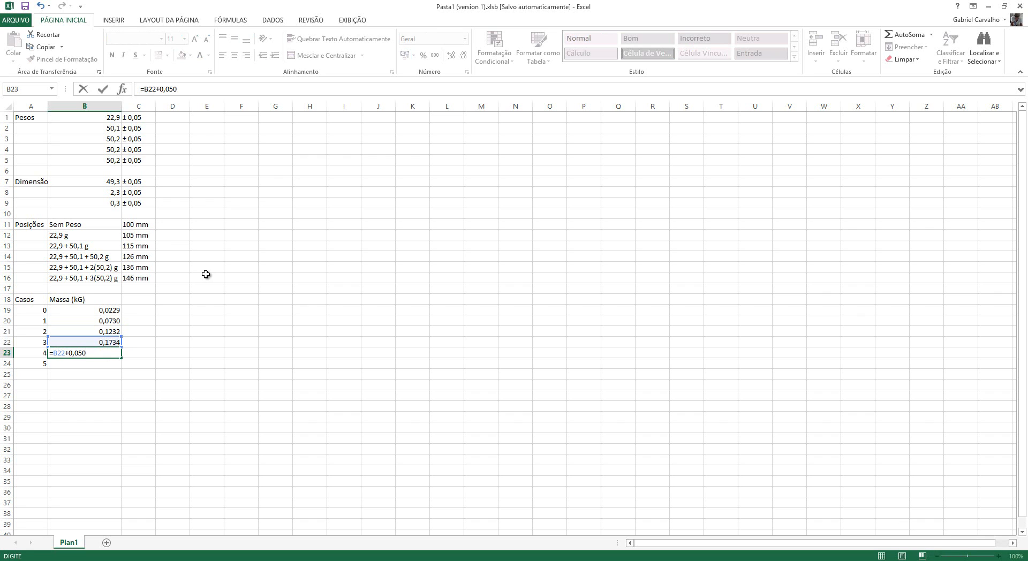
{"action": "key", "text": "Return"}
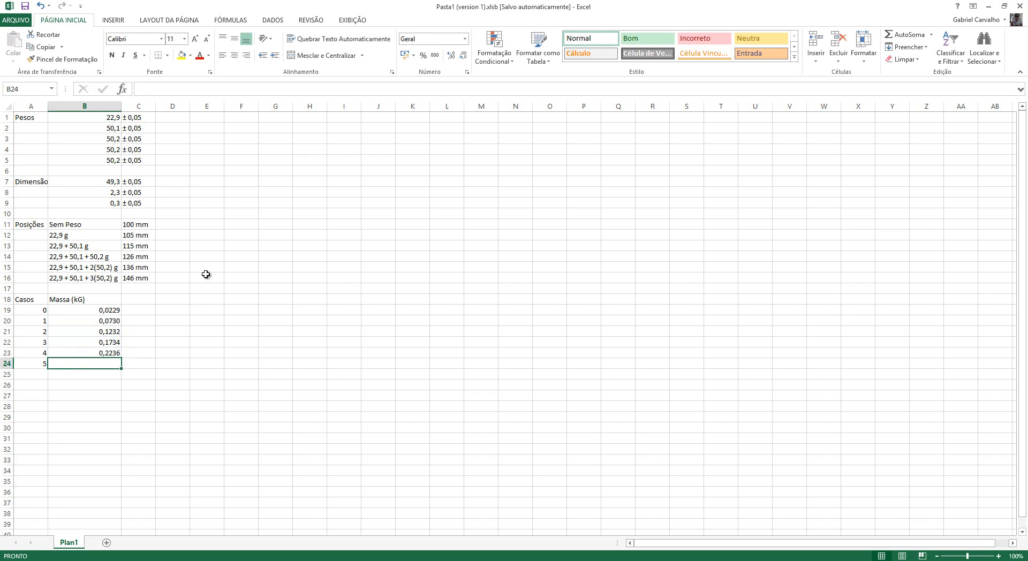
{"action": "type", "text": "=B23+"}
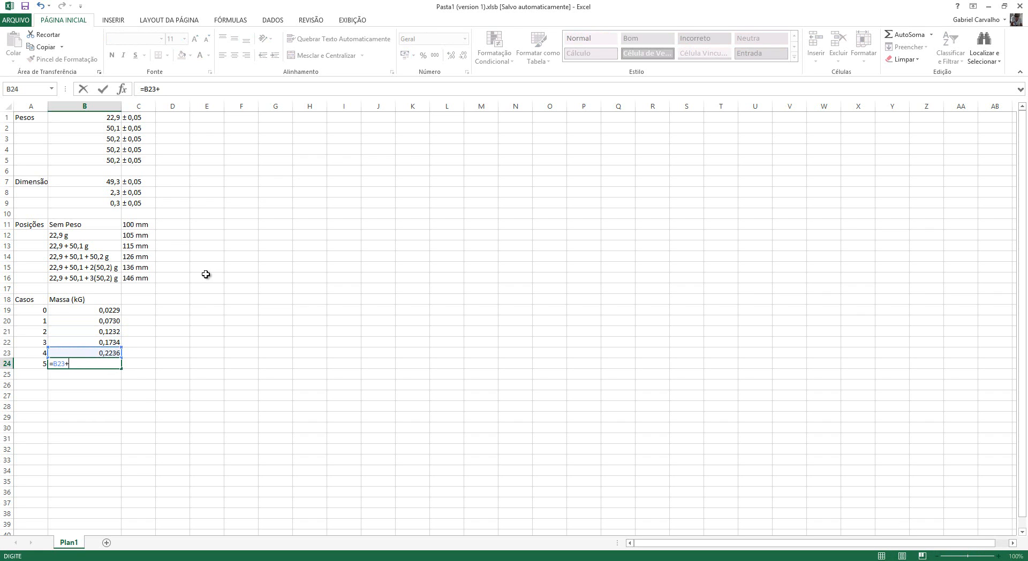
{"action": "type", "text": "0,050"}
{"action": "key", "text": "Return"}
Enter the heading "Força (N)" in C18, beside the mass heading
{"action": "key", "text": "Right"}
{"action": "key", "text": "Up"}
{"action": "key", "text": "Up"}
{"action": "key", "text": "Up"}
{"action": "key", "text": "Up"}
{"action": "key", "text": "Up"}
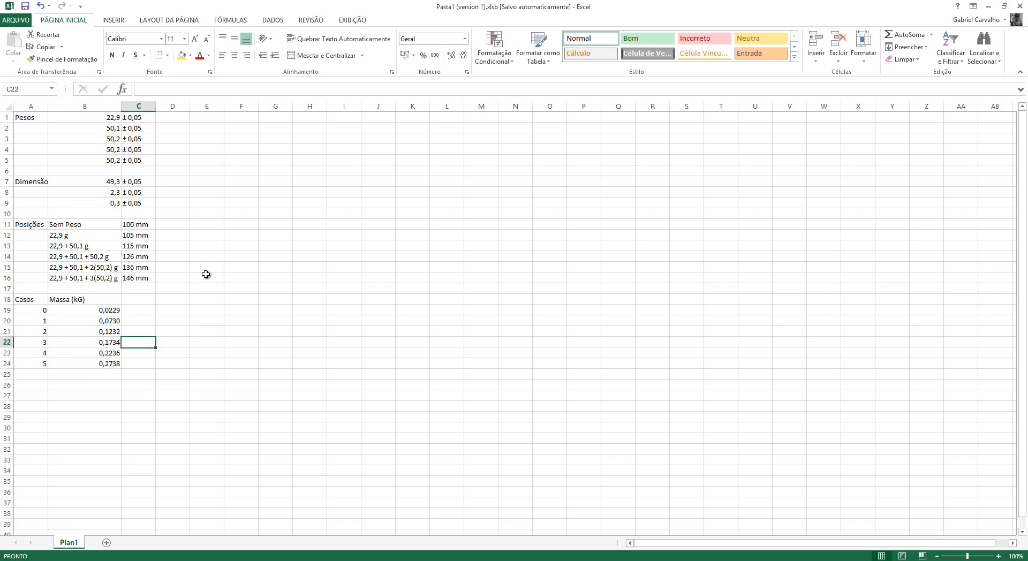
{"action": "key", "text": "Up"}
{"action": "key", "text": "Up"}
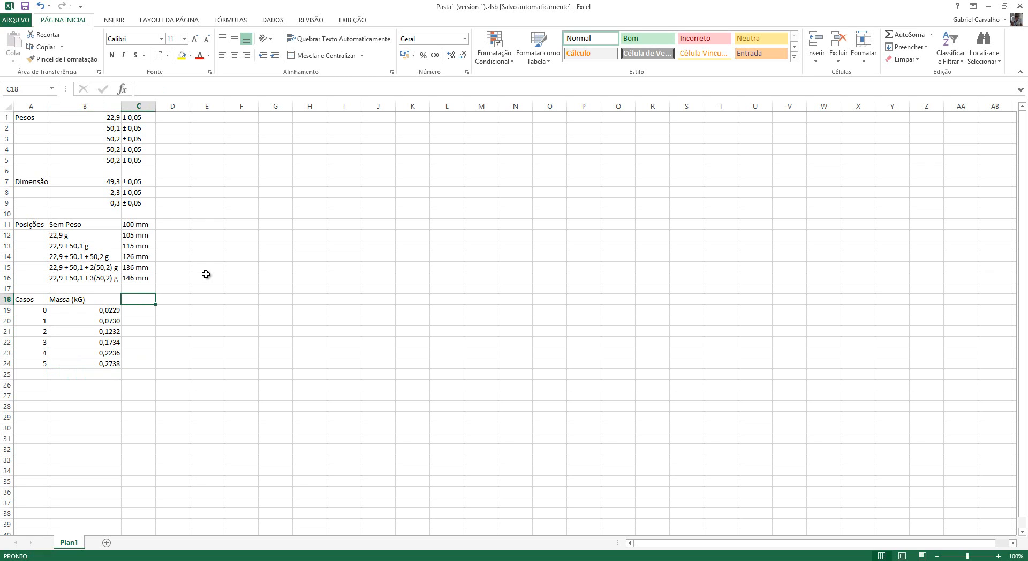
{"action": "type", "text": "Altura"}
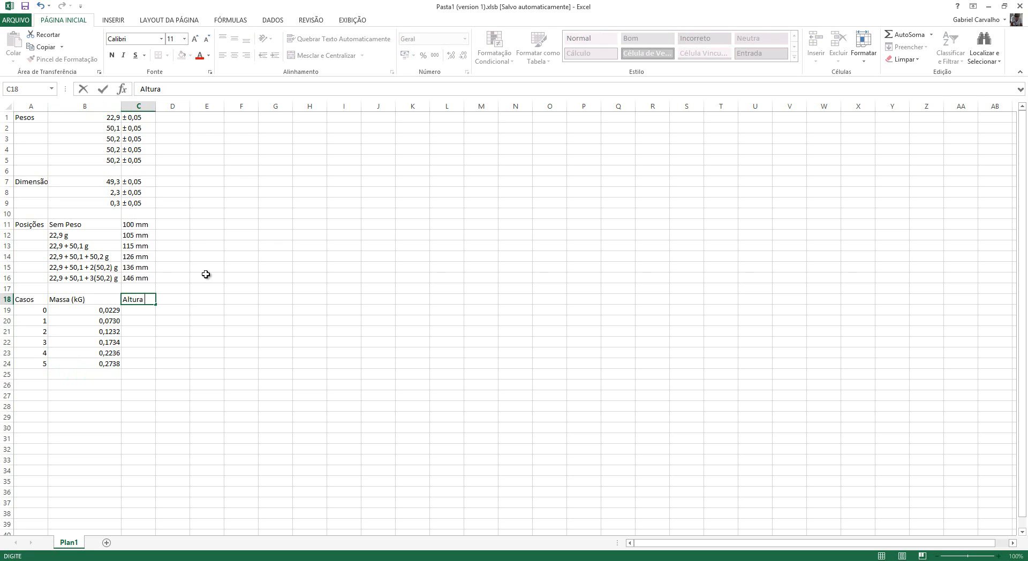
{"action": "key", "text": "BackSpace"}
{"action": "key", "text": "BackSpace"}
{"action": "key", "text": "BackSpace"}
{"action": "key", "text": "BackSpace"}
{"action": "key", "text": "BackSpace"}
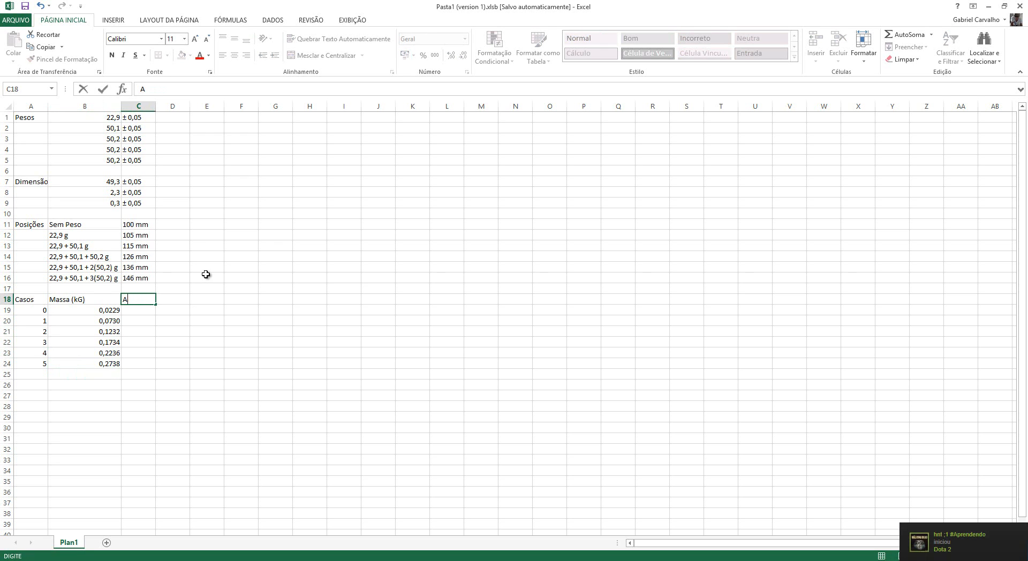
{"action": "type", "text": "Força (N)"}
{"action": "key", "text": "ctrl+Return"}
{"action": "key", "text": "Right"}
{"action": "key", "text": "Up"}
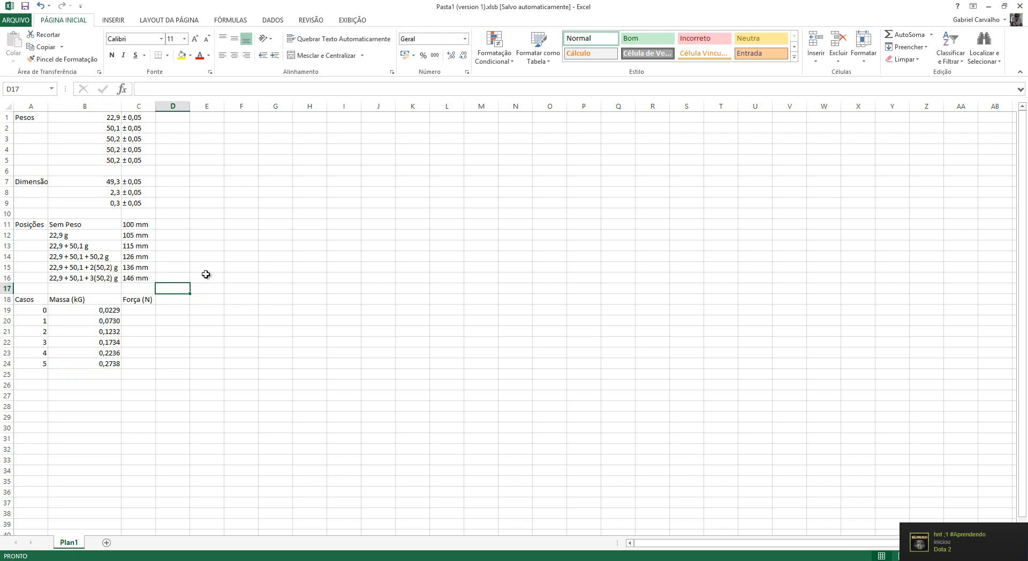
{"action": "type", "text": "F = A + B"}
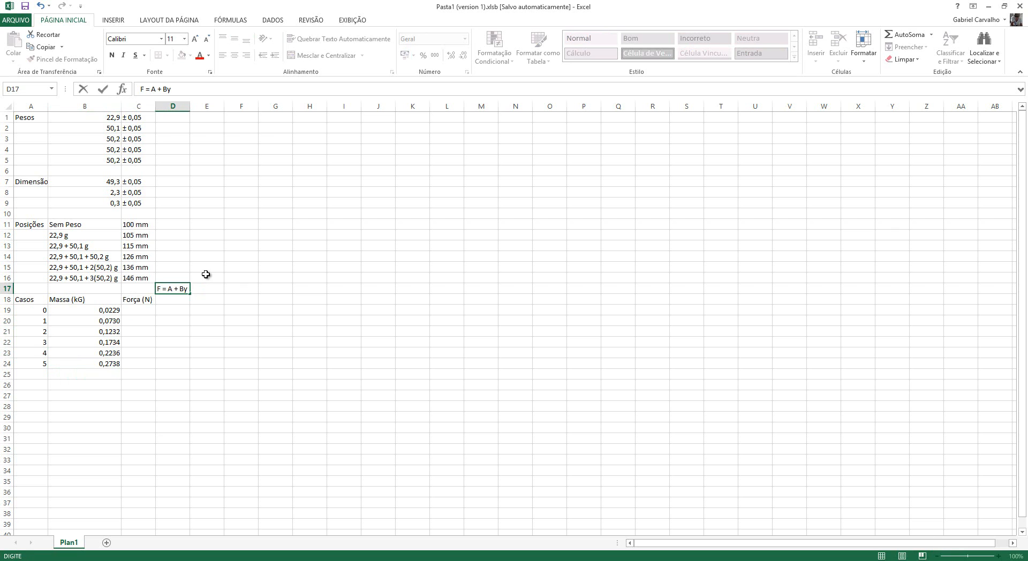
{"action": "type", "text": "y"}
{"action": "key", "text": "Escape"}
Calculate the case 0 force in C19 with =B19*9,78
{"action": "key", "text": "Left"}
{"action": "key", "text": "Down"}
{"action": "key", "text": "Down"}
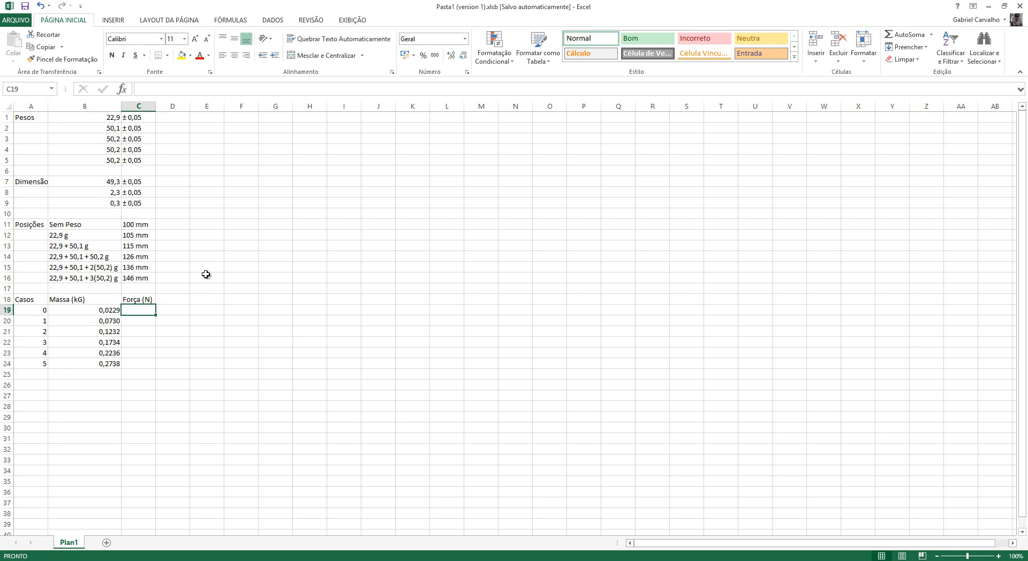
{"action": "type", "text": "="}
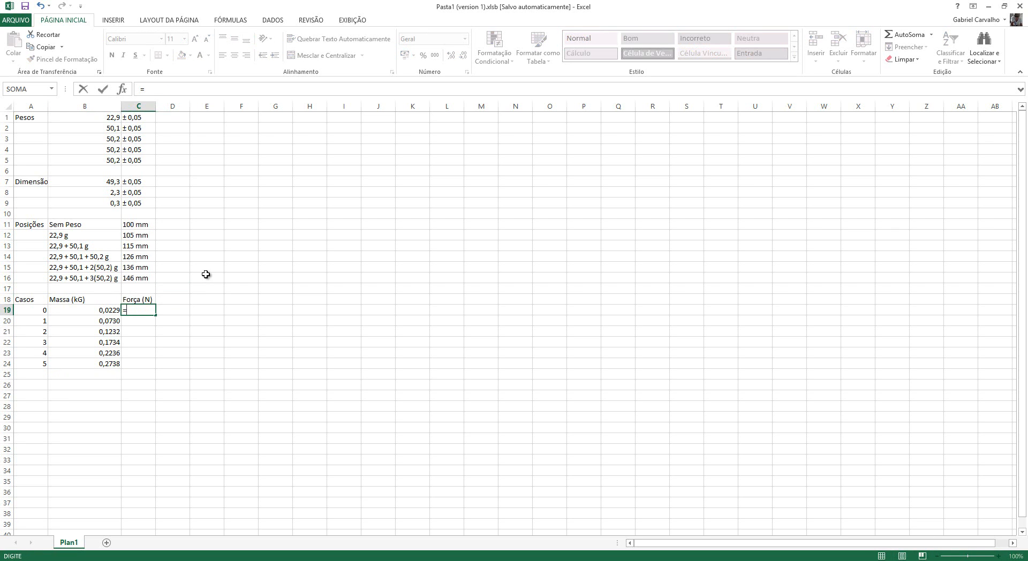
{"action": "key", "text": "Left"}
{"action": "type", "text": "*"}
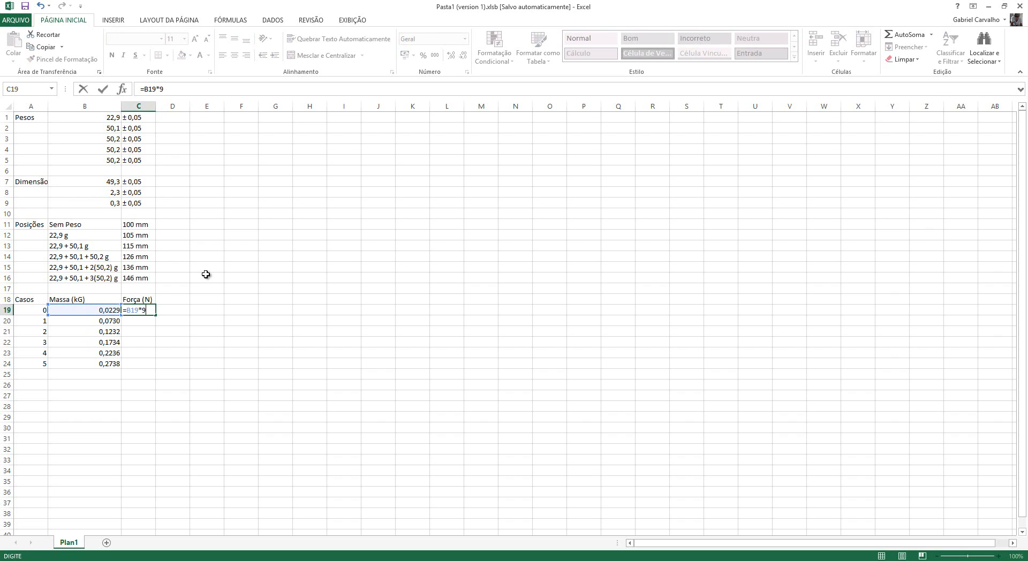
{"action": "type", "text": "9,78"}
{"action": "key", "text": "Return"}
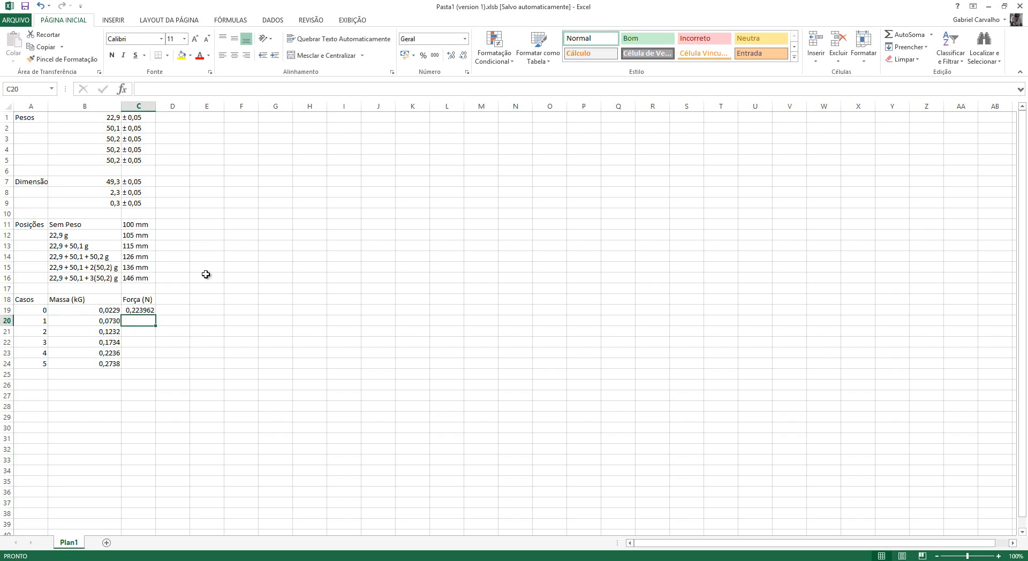
{"action": "key", "text": "Up"}
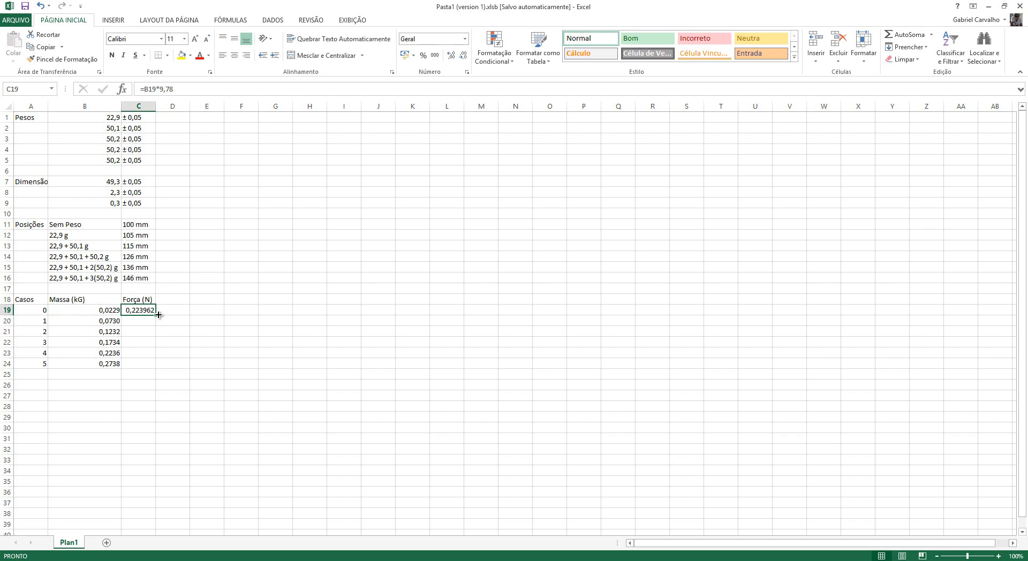
Move the masses in B19:B23 down one row to B20:B24 and enter 0 in B19
{"action": "left_click", "coordinate": [111, 311]}
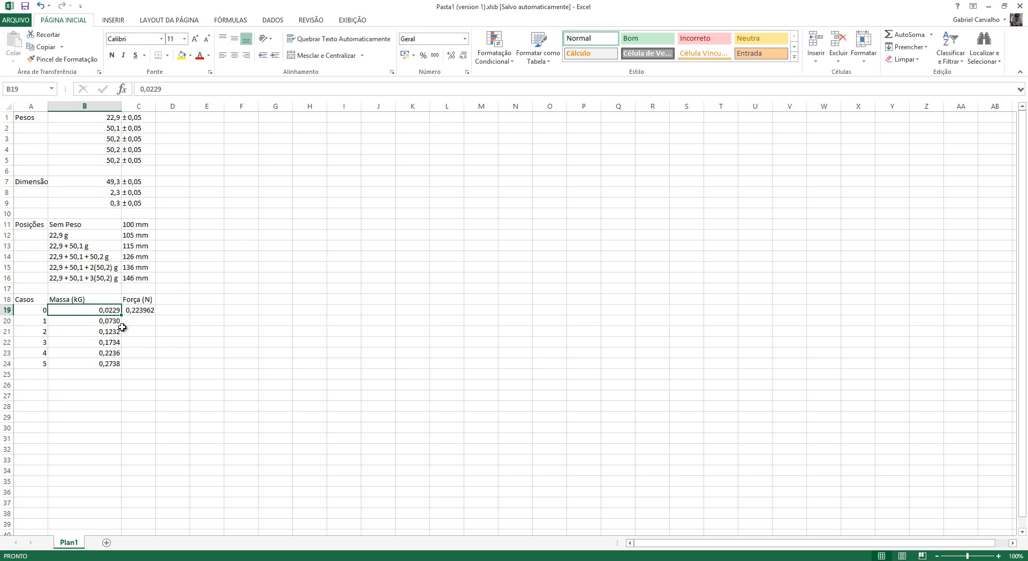
{"action": "left_click_drag", "start_coordinate": [111, 309], "coordinate": [90, 368]}
{"action": "key", "text": "Escape"}
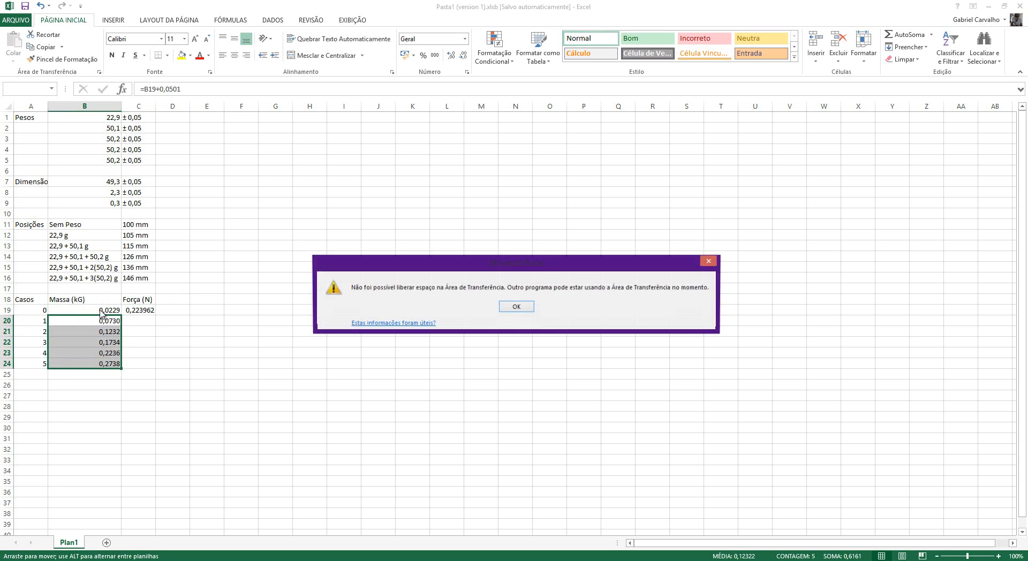
{"action": "key", "text": "Return"}
{"action": "left_click", "coordinate": [112, 311]}
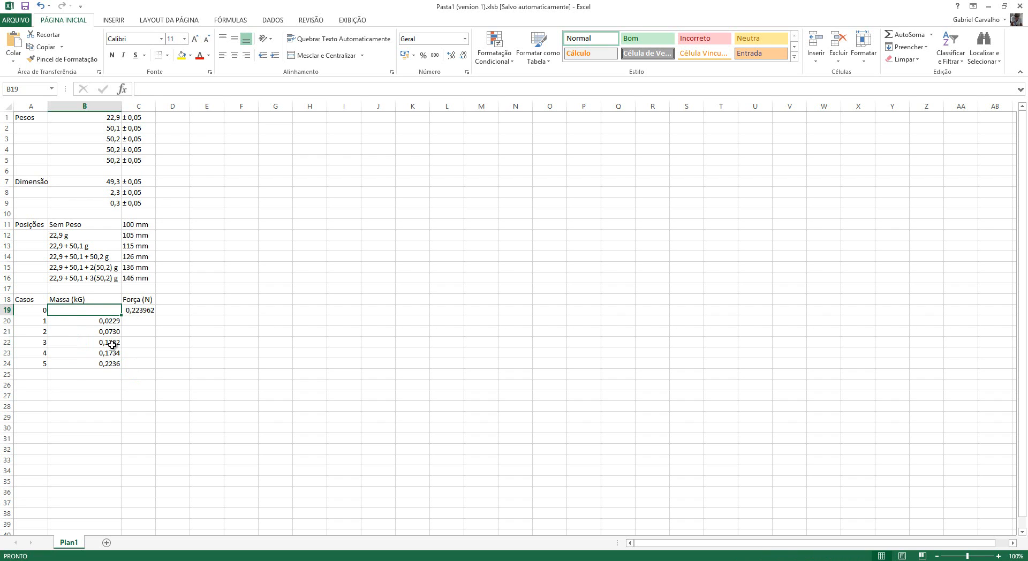
{"action": "type", "text": "0"}
{"action": "key", "text": "Tab"}
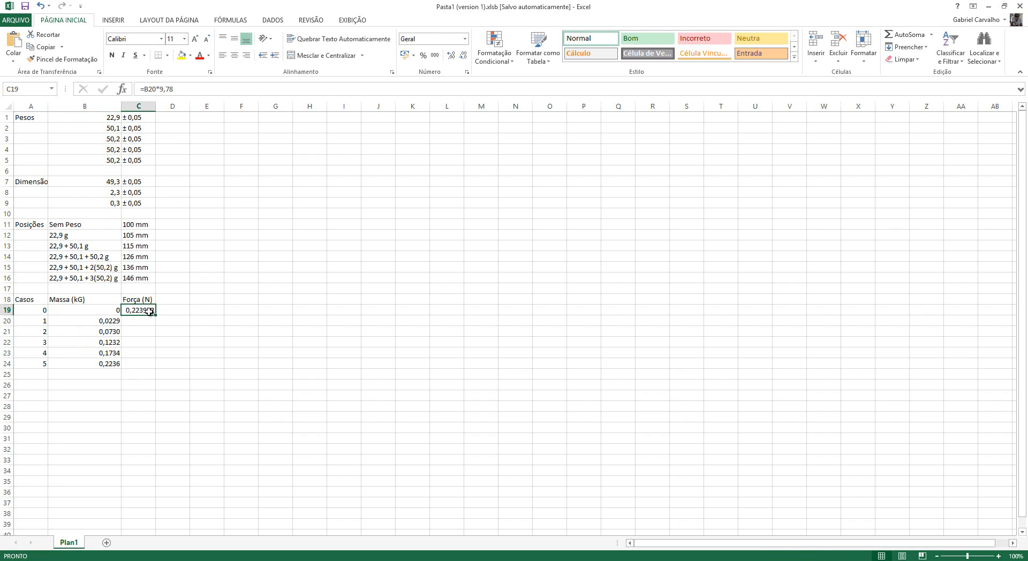
Replace the case 0 force formula in C19 with 0
{"action": "key", "text": "Delete"}
{"action": "key", "text": "Return"}
{"action": "key", "text": "Up"}
{"action": "type", "text": "0"}
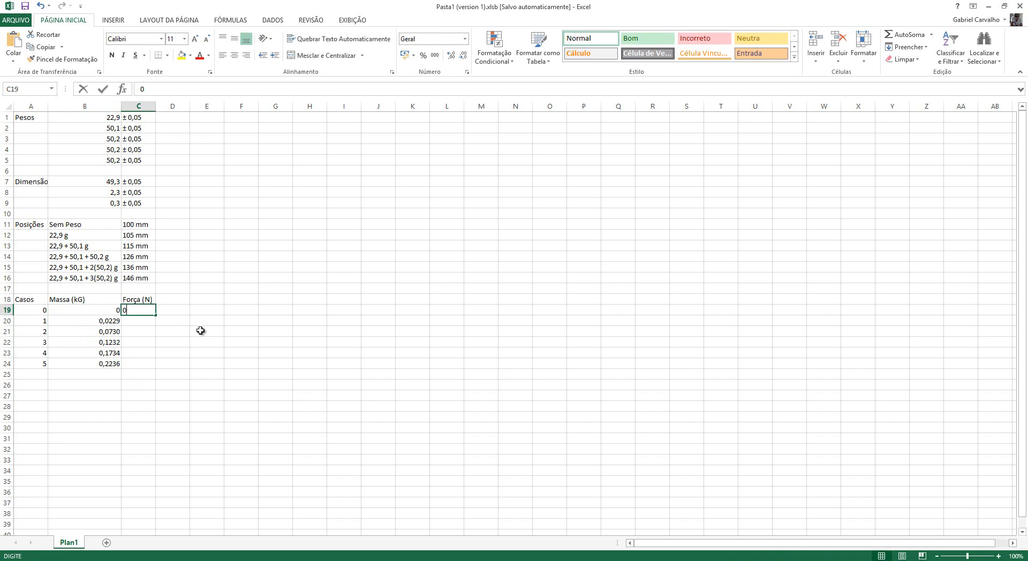
{"action": "key", "text": "ctrl+Return"}
Calculate the case 1 force in C20 with =B20*9,78
{"action": "key", "text": "Down"}
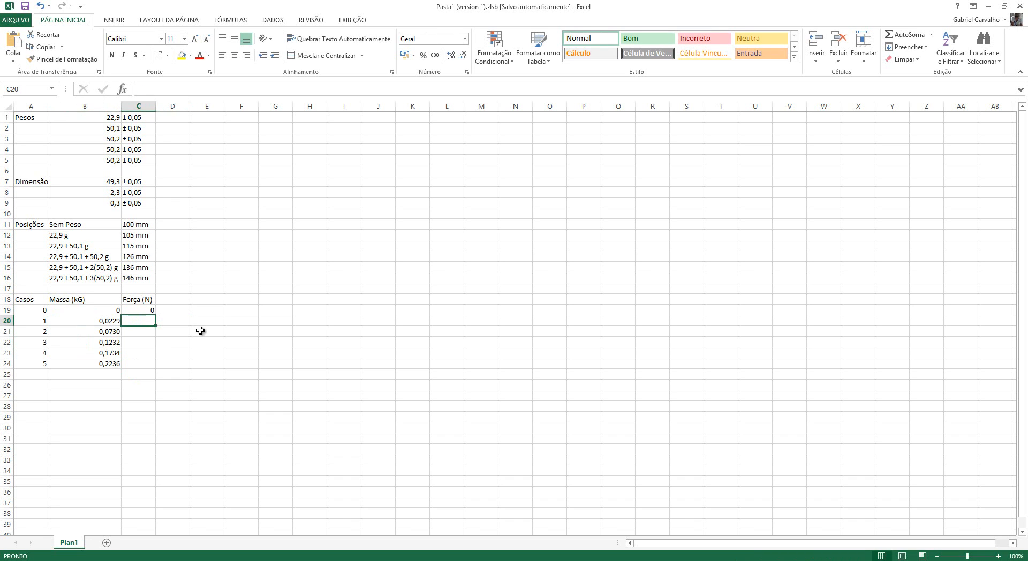
{"action": "type", "text": "="}
{"action": "key", "text": "Left"}
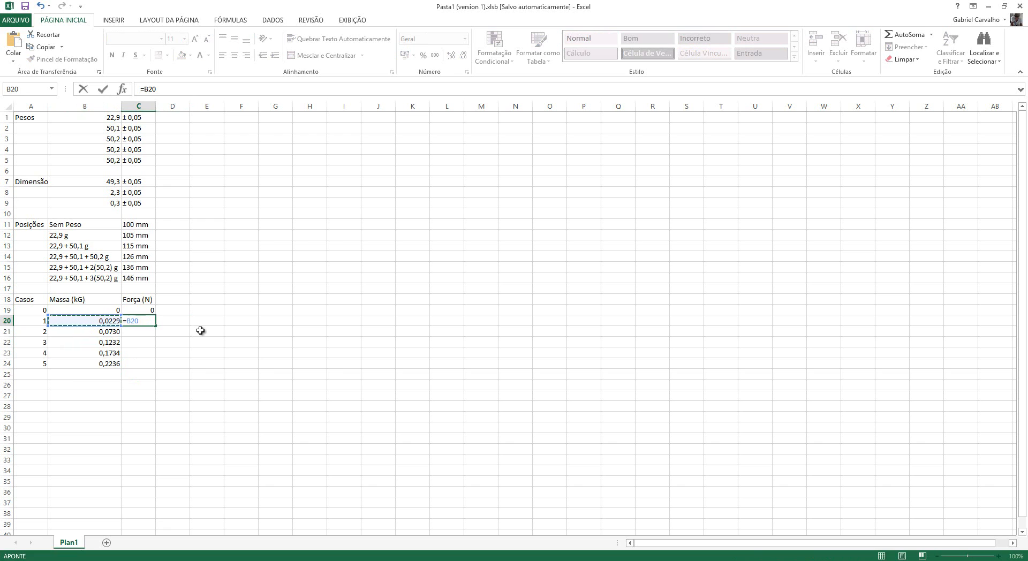
{"action": "type", "text": "*"}
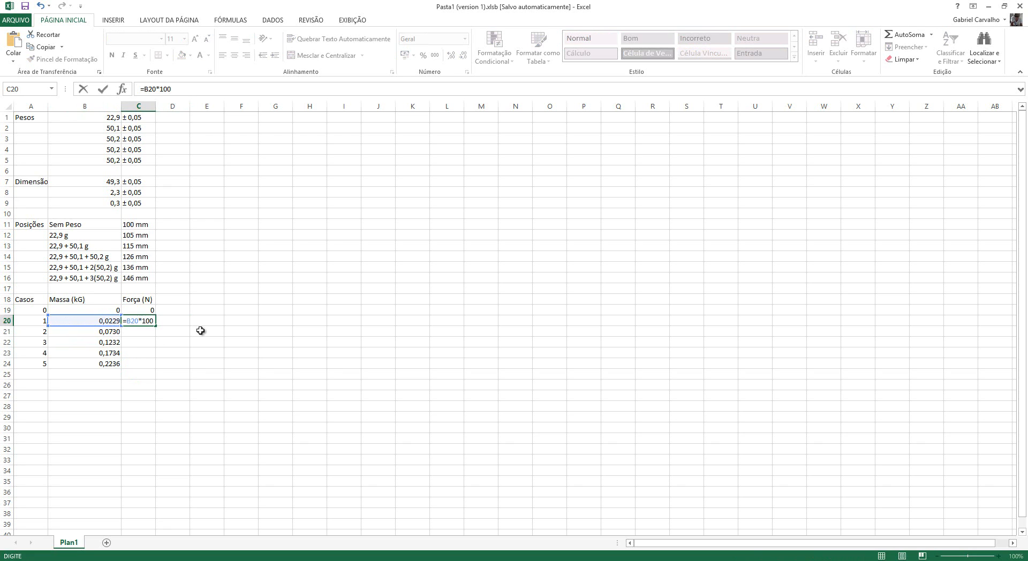
{"action": "key", "text": "BackSpace"}
{"action": "key", "text": "BackSpace"}
{"action": "type", "text": "9,78"}
{"action": "key", "text": "ctrl+Return"}
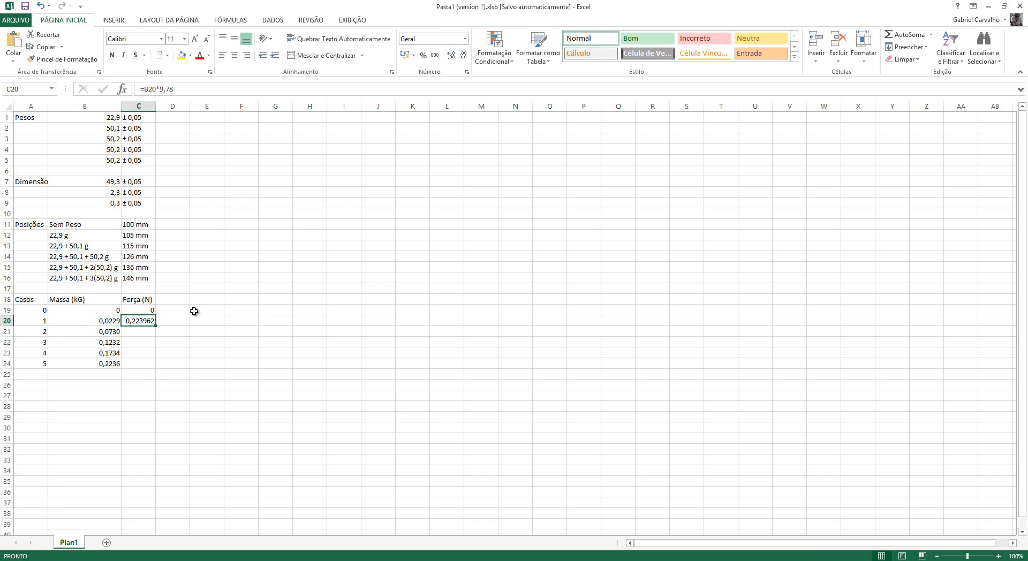
Fill the force formula from C20 down to C24 and display the results with four decimal places
{"action": "left_click_drag", "start_coordinate": [159, 326], "coordinate": [148, 367]}
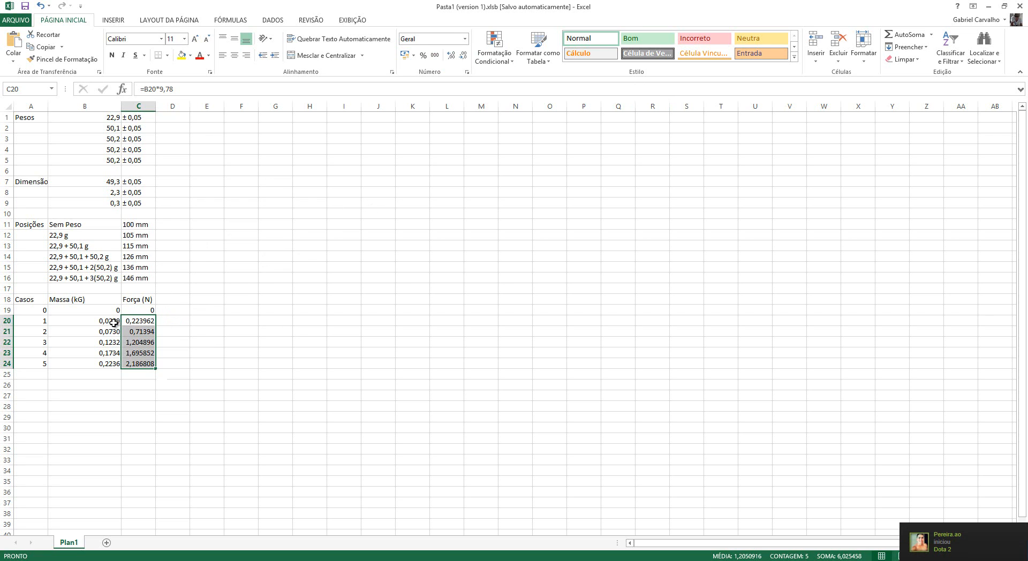
{"action": "left_click", "coordinate": [464, 61]}
{"action": "left_click", "coordinate": [464, 61]}
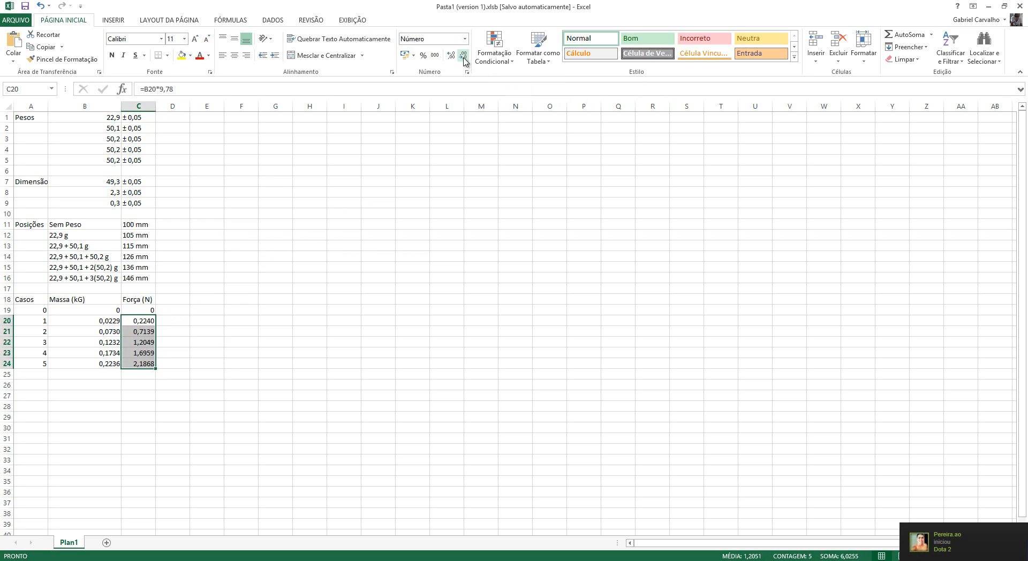
Inspect the case 1 force in C20 with extra decimal places, then restore its four-decimal display
{"action": "left_click", "coordinate": [172, 292]}
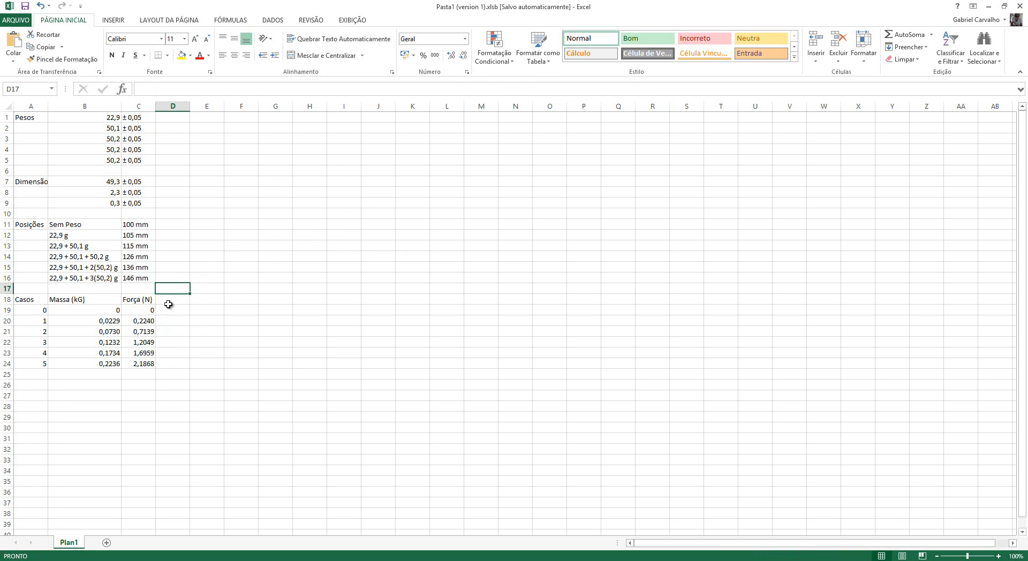
{"action": "left_click", "coordinate": [166, 301]}
{"action": "left_click", "coordinate": [146, 323]}
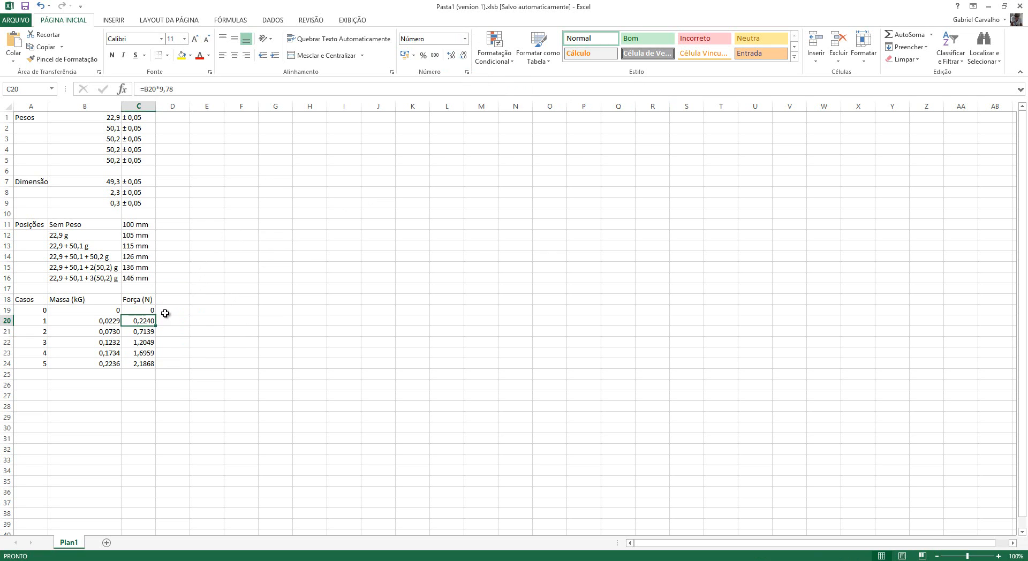
{"action": "left_click", "coordinate": [113, 319]}
{"action": "left_click", "coordinate": [146, 324]}
{"action": "left_click", "coordinate": [451, 56]}
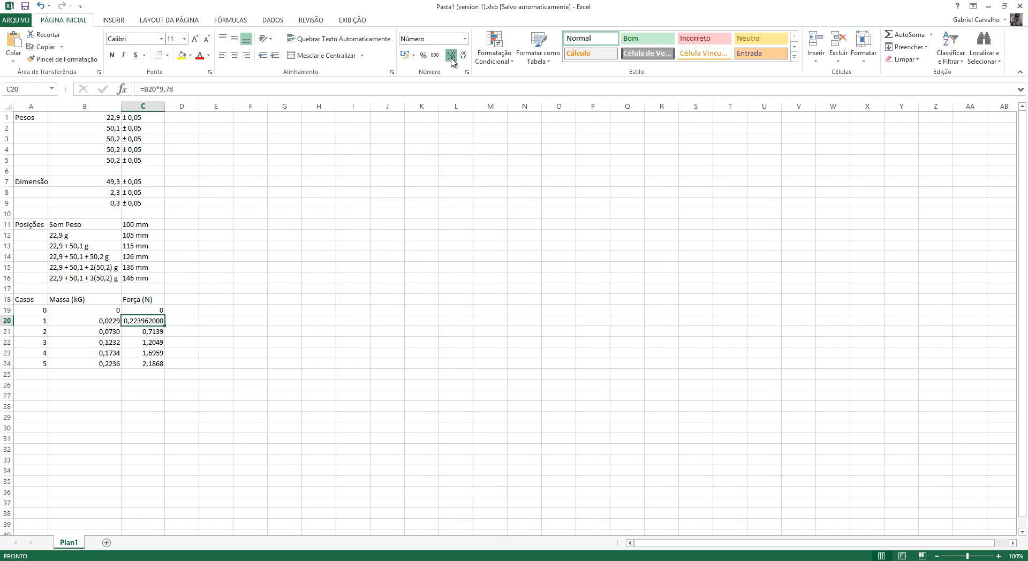
{"action": "left_click", "coordinate": [452, 56]}
{"action": "left_click", "coordinate": [452, 56]}
{"action": "left_click", "coordinate": [452, 56]}
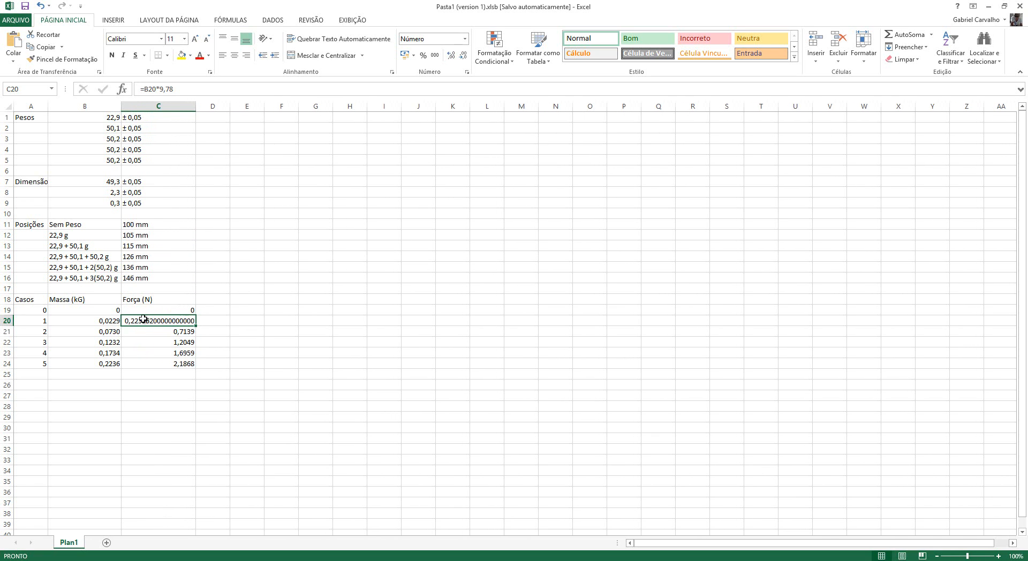
{"action": "left_click", "coordinate": [464, 57]}
{"action": "left_click", "coordinate": [463, 57]}
{"action": "left_click", "coordinate": [464, 57]}
{"action": "left_click", "coordinate": [464, 57]}
{"action": "left_click", "coordinate": [464, 57]}
{"action": "left_click", "coordinate": [463, 57]}
{"action": "left_click", "coordinate": [464, 56]}
{"action": "left_click", "coordinate": [464, 57]}
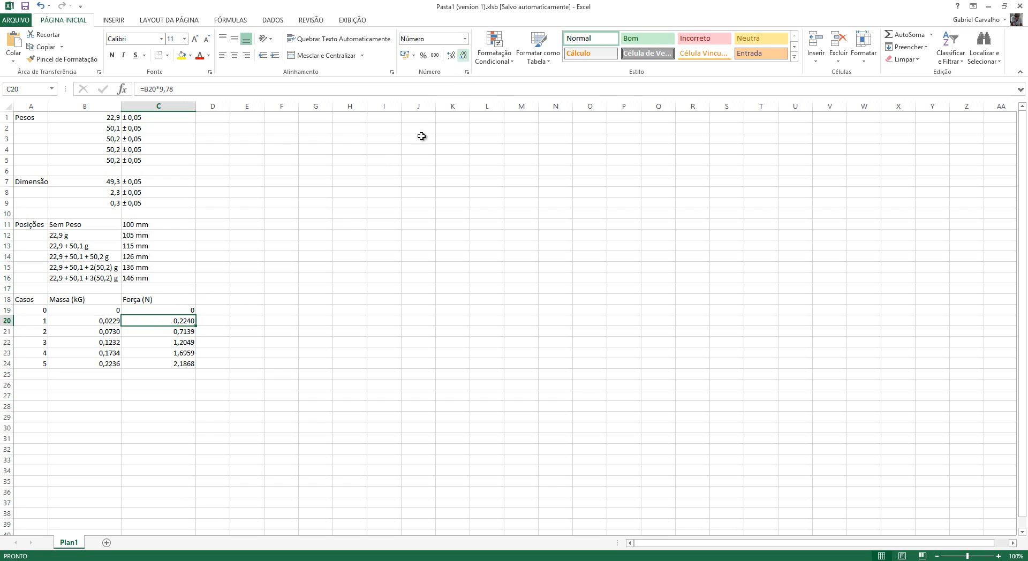
Inspect the case 3 force in C22 with extra decimals, restore four decimal places, and fit column C's width to its contents
{"action": "left_click", "coordinate": [181, 342]}
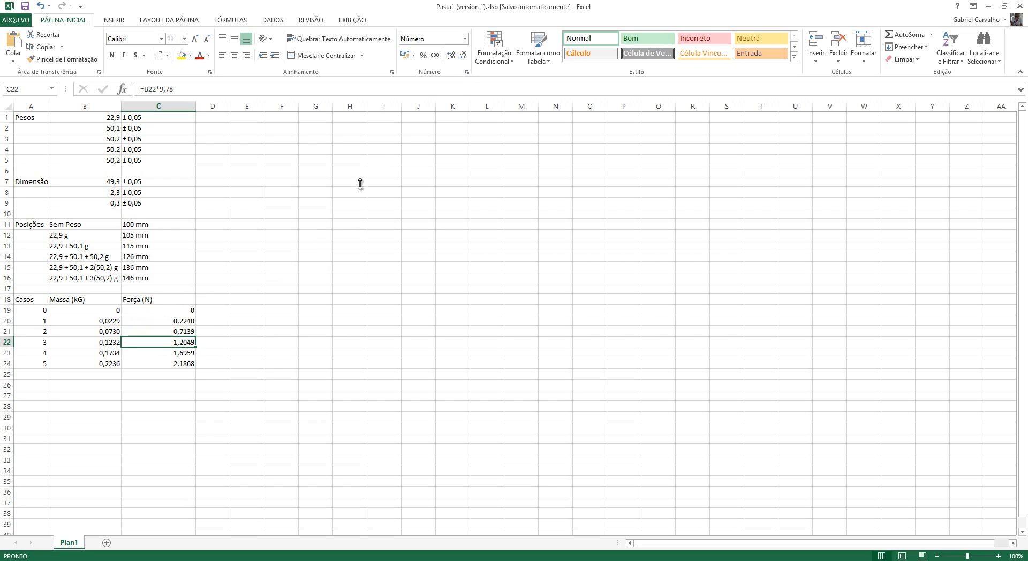
{"action": "left_click", "coordinate": [452, 56]}
{"action": "left_click", "coordinate": [451, 56]}
{"action": "left_click", "coordinate": [452, 56]}
{"action": "left_click", "coordinate": [451, 55]}
{"action": "left_click", "coordinate": [451, 56]}
{"action": "left_click", "coordinate": [452, 56]}
{"action": "left_click", "coordinate": [452, 55]}
{"action": "left_click", "coordinate": [463, 56]}
{"action": "left_click", "coordinate": [463, 56]}
{"action": "left_click", "coordinate": [463, 56]}
{"action": "left_click", "coordinate": [463, 55]}
{"action": "left_click", "coordinate": [463, 56]}
{"action": "left_click", "coordinate": [463, 55]}
{"action": "left_click", "coordinate": [463, 56]}
{"action": "double_click", "coordinate": [199, 103]}
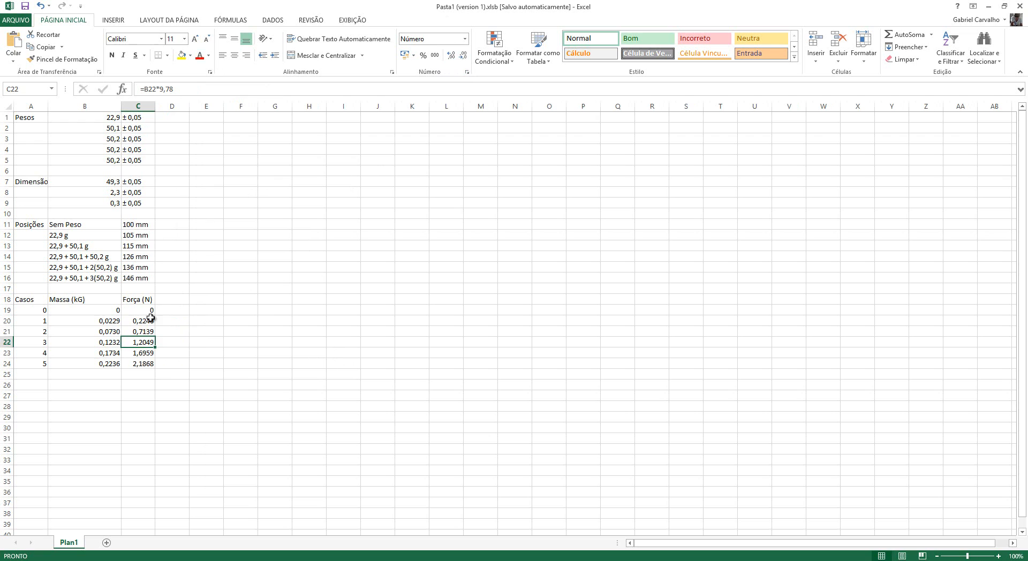
{"action": "left_click", "coordinate": [179, 341]}
{"action": "type", "text": "="}
{"action": "key", "text": "Left"}
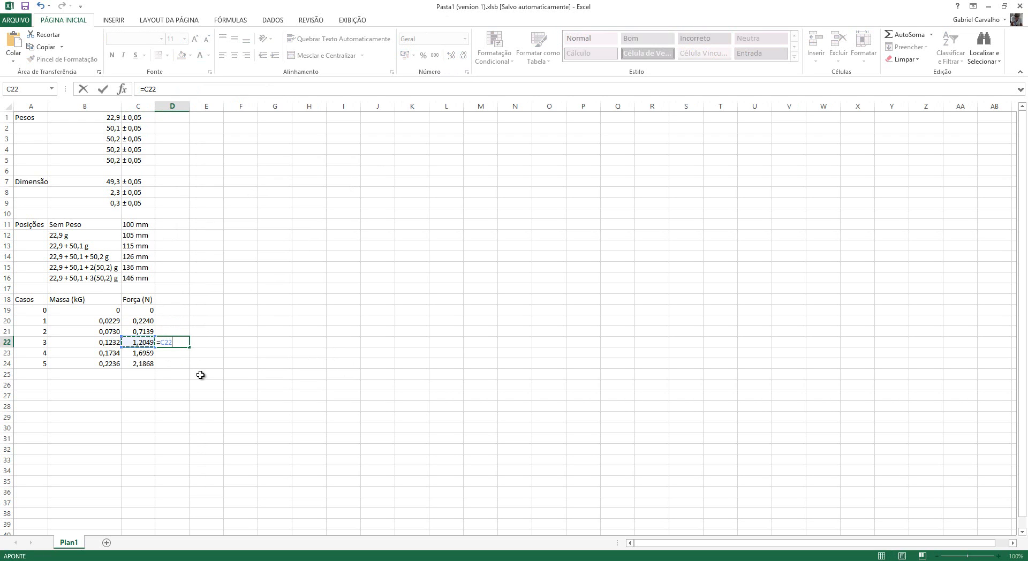
{"action": "type", "text": "*"}
{"action": "key", "text": "Escape"}
Review the force formulas for the cases in column C
{"action": "left_click", "coordinate": [146, 339]}
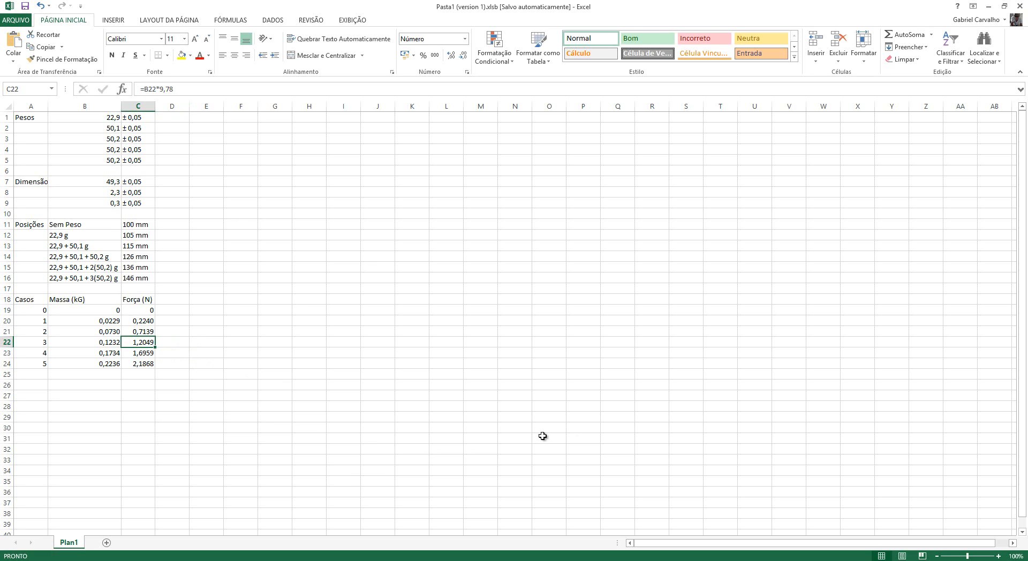
{"action": "key", "text": "Up"}
{"action": "key", "text": "Up"}
{"action": "key", "text": "Up"}
{"action": "key", "text": "Down"}
{"action": "key", "text": "Down"}
{"action": "key", "text": "Down"}
{"action": "key", "text": "Down"}
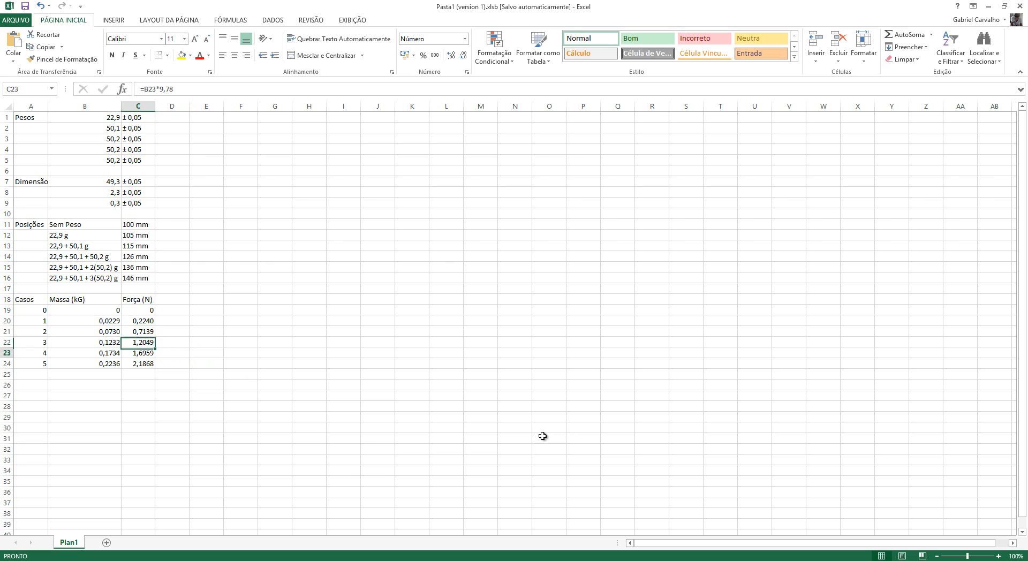
{"action": "key", "text": "Down"}
Enter the heading "Altura (y)" in D18, beside the force heading
{"action": "key", "text": "Up"}
{"action": "key", "text": "Up"}
{"action": "key", "text": "Up"}
{"action": "key", "text": "Up"}
{"action": "key", "text": "Up"}
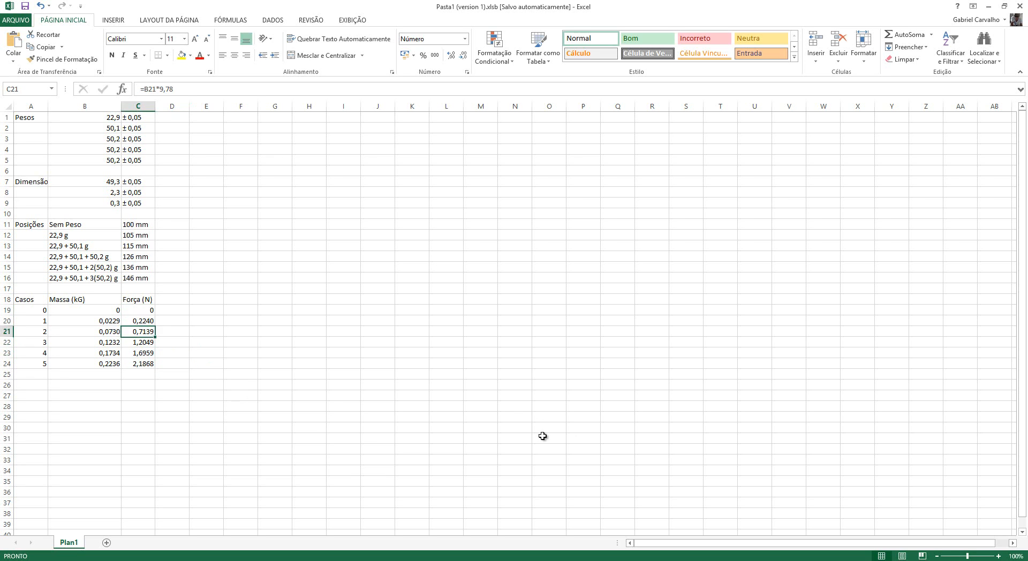
{"action": "key", "text": "Right"}
{"action": "key", "text": "Up"}
{"action": "type", "text": "Al"}
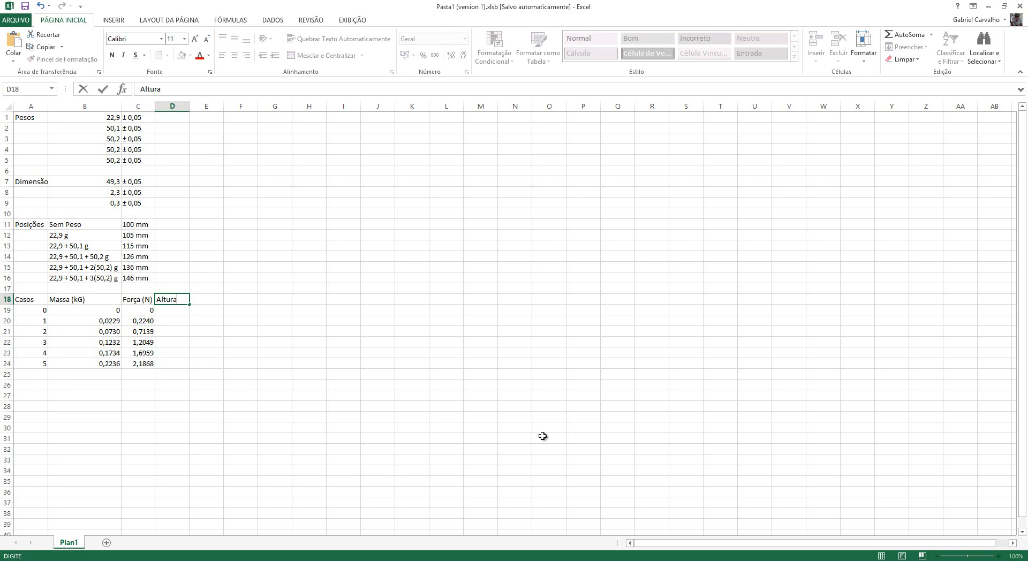
{"action": "key", "text": "Return"}
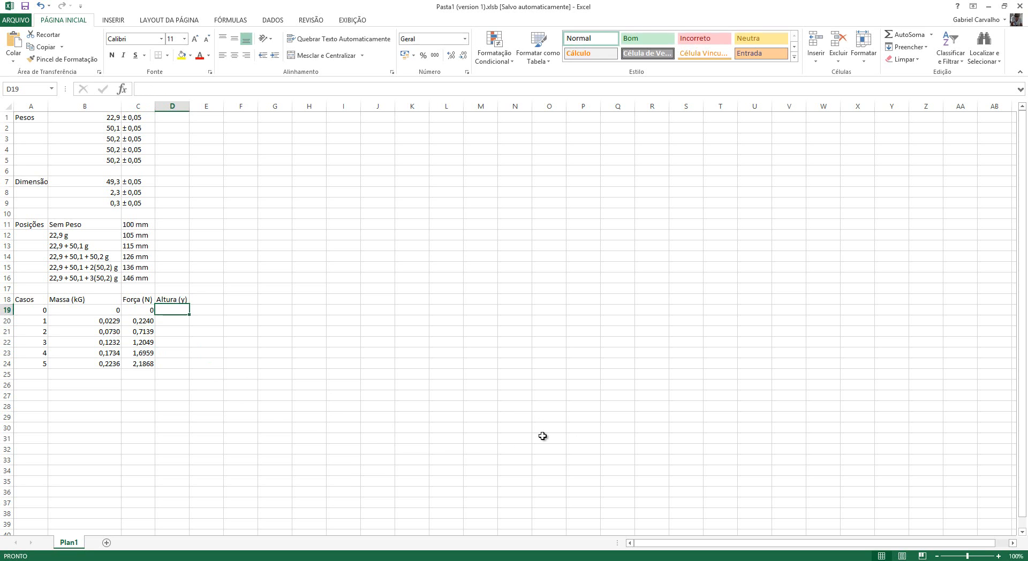
Enter the case 0 height 0,1 in D19 and display it with three decimal places
{"action": "type", "text": "100"}
{"action": "key", "text": "Return"}
{"action": "key", "text": "Up"}
{"action": "type", "text": "0,1"}
{"action": "key", "text": "Return"}
{"action": "key", "text": "Up"}
{"action": "key", "text": "F2"}
{"action": "type", "text": "00"}
{"action": "key", "text": "Return"}
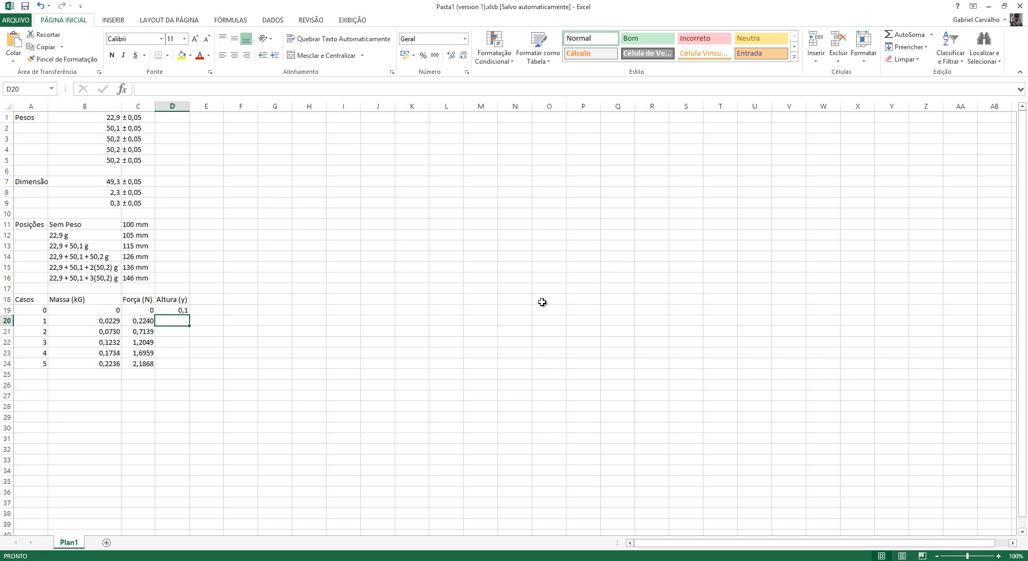
{"action": "key", "text": "Up"}
{"action": "left_click", "coordinate": [453, 55]}
{"action": "left_click", "coordinate": [453, 55]}
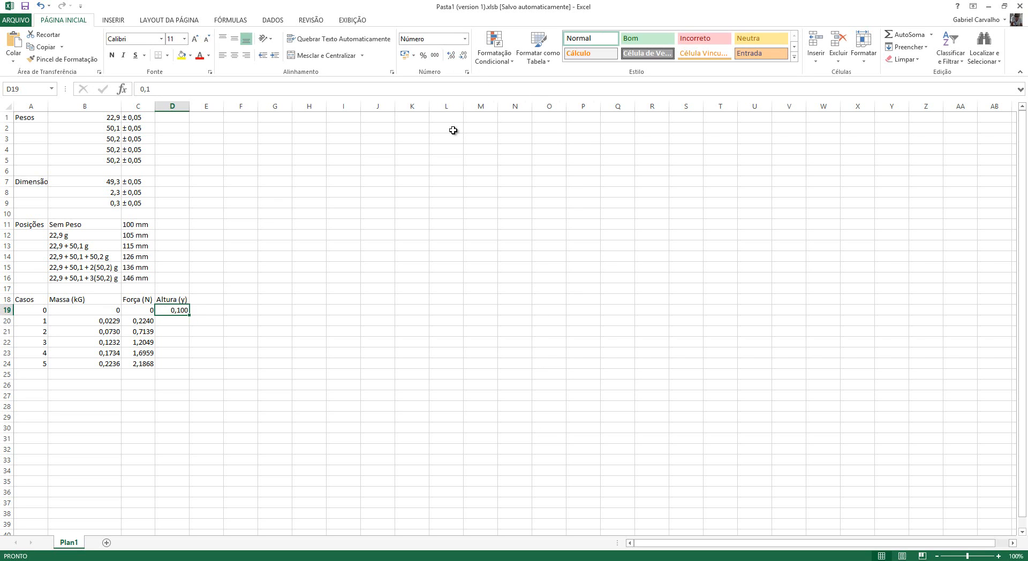
Enter the heights for cases 1 to 5 in D20:D24: 0,105, 0,115, 0,126, 0,136 and 0,146
{"action": "key", "text": "Down"}
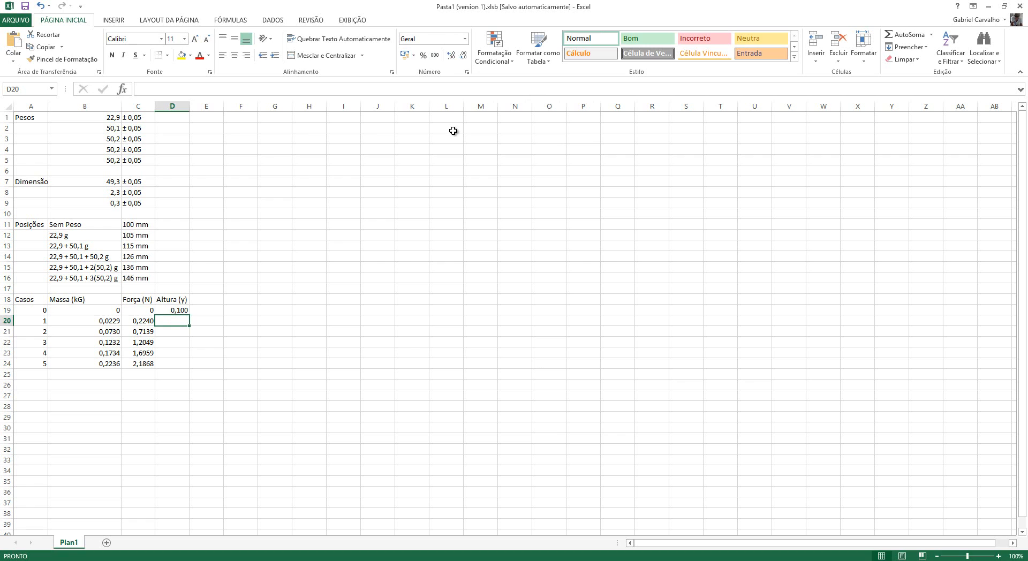
{"action": "type", "text": "0,"}
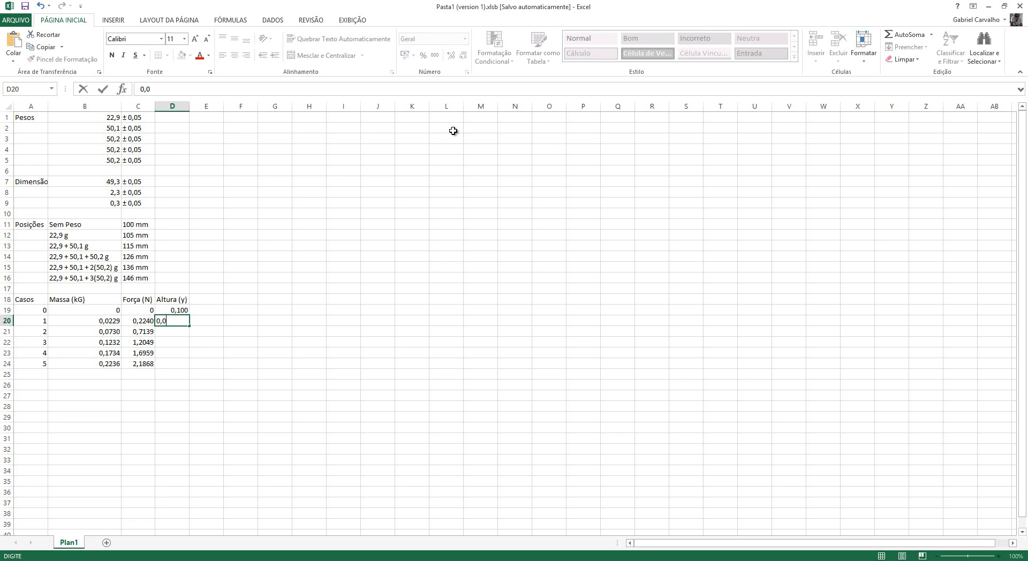
{"action": "type", "text": "105"}
{"action": "key", "text": "Return"}
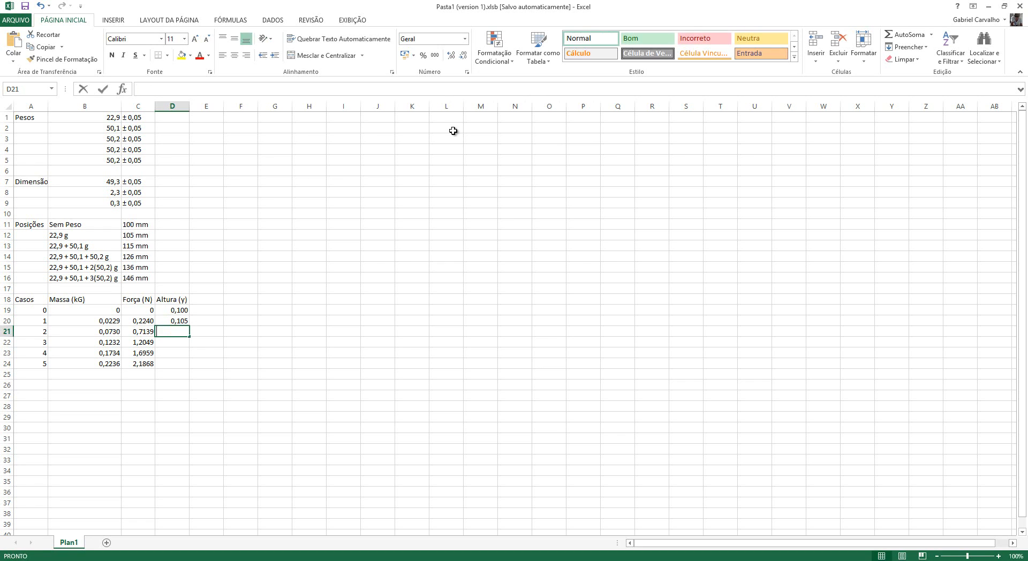
{"action": "type", "text": "0,115"}
{"action": "key", "text": "Return"}
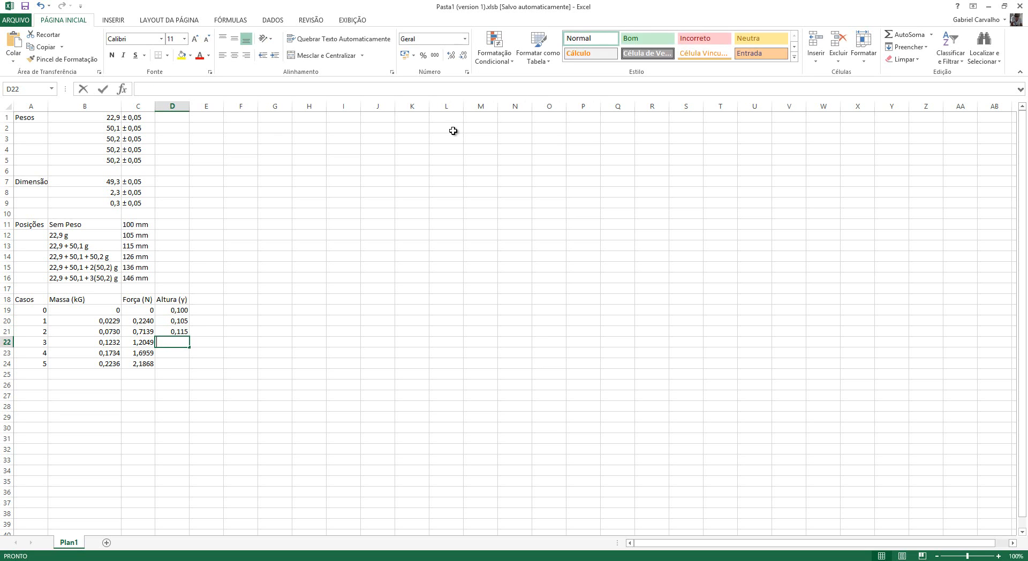
{"action": "type", "text": "01,"}
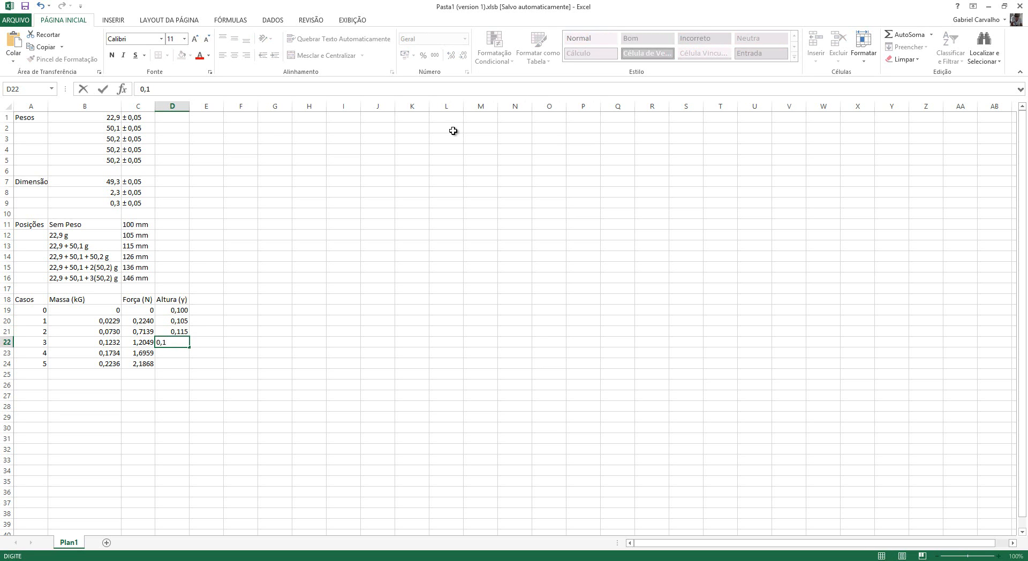
{"action": "key", "text": "Return"}
{"action": "type", "text": "0"}
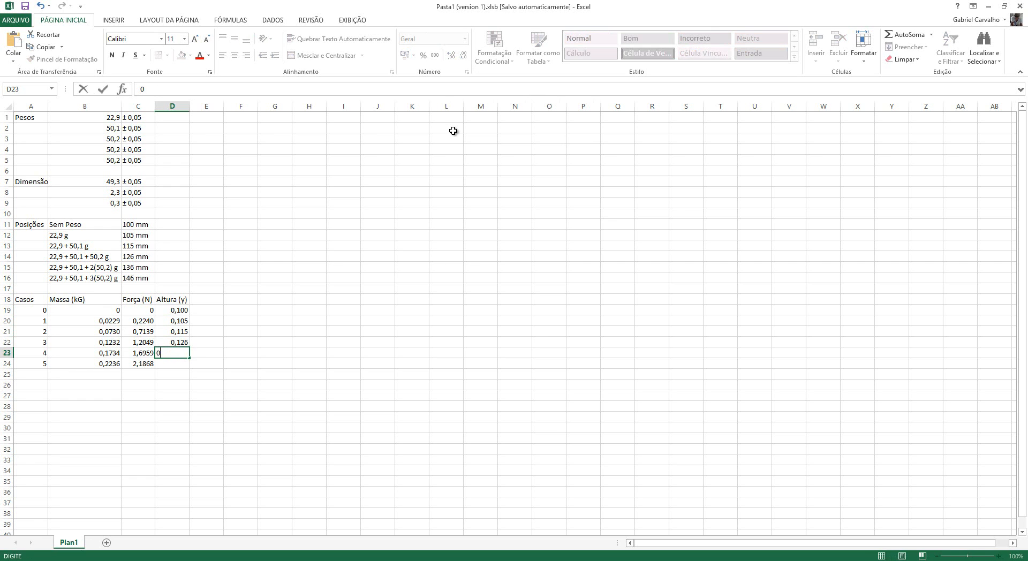
{"action": "type", "text": ",136"}
{"action": "key", "text": "Return"}
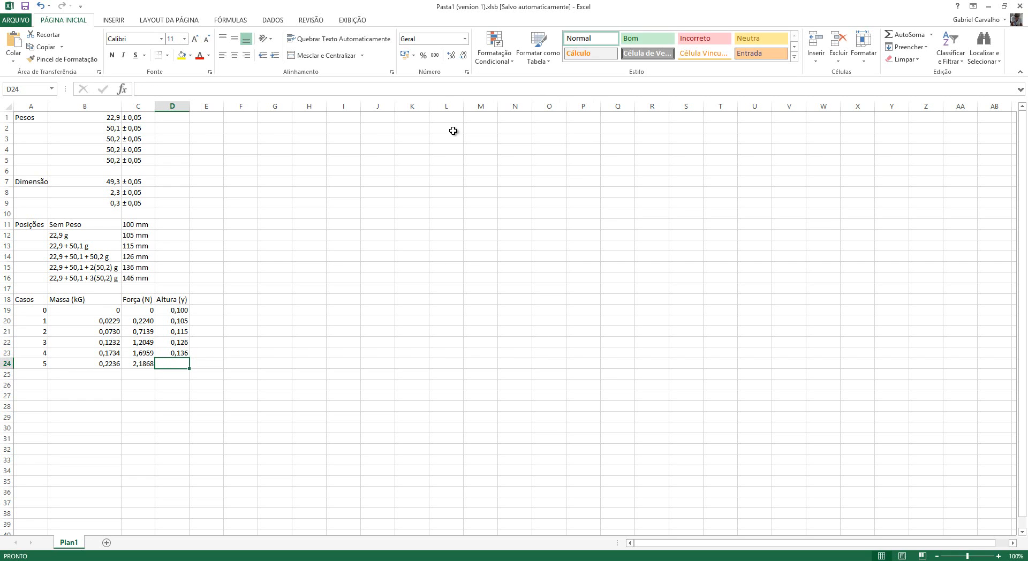
{"action": "type", "text": "0,146"}
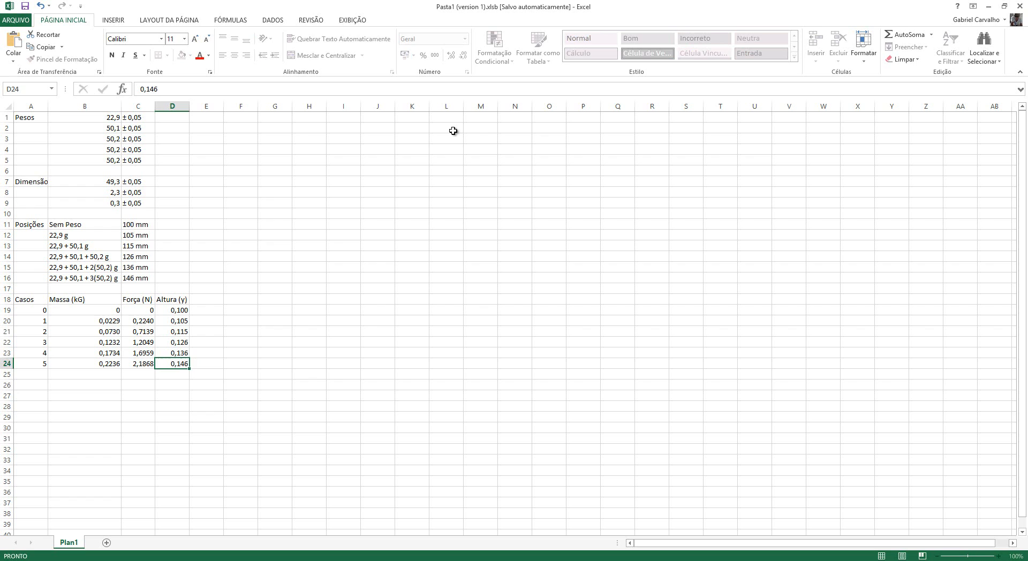
{"action": "key", "text": "Return"}
Apply borders to all cells of the table A18:D24 and a thick outline around it
{"action": "key", "text": "Up"}
{"action": "key", "text": "shift+Left"}
{"action": "key", "text": "shift+Left"}
{"action": "key", "text": "shift+Left"}
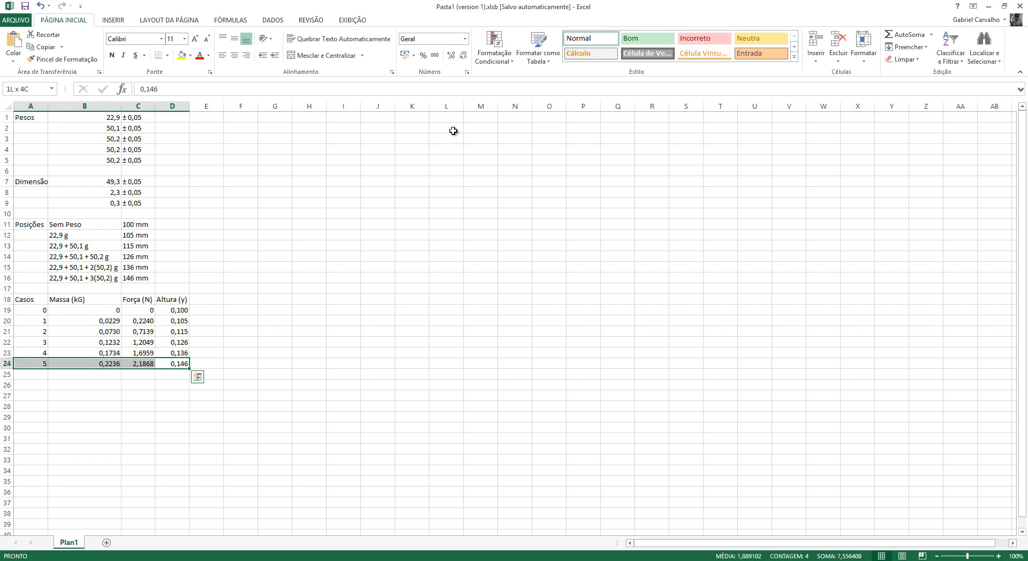
{"action": "key", "text": "shift+Up"}
{"action": "key", "text": "shift+Up"}
{"action": "key", "text": "shift+Up"}
{"action": "key", "text": "shift+Up"}
{"action": "key", "text": "shift+Up"}
{"action": "key", "text": "shift+Up"}
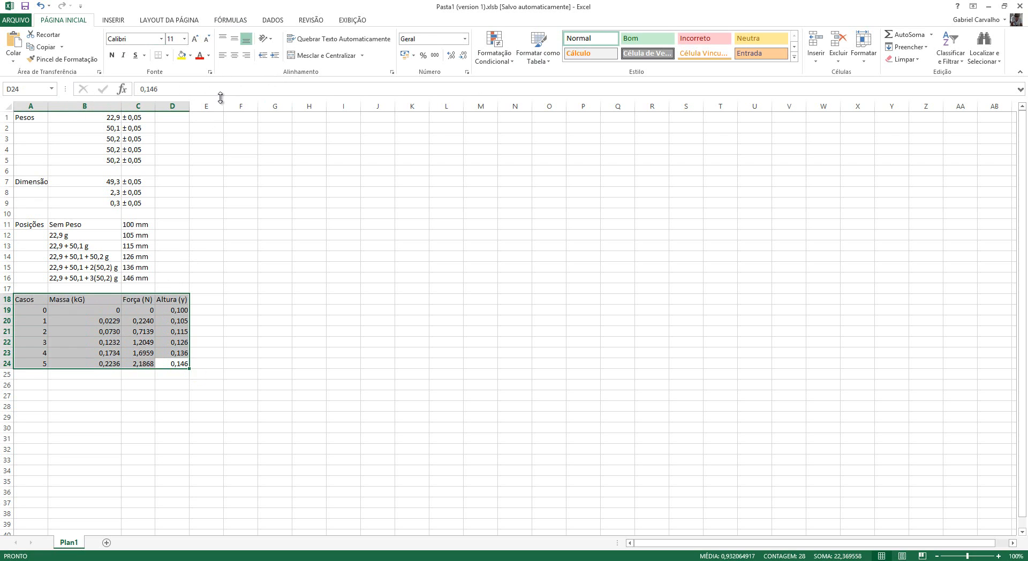
{"action": "left_click", "coordinate": [168, 55]}
{"action": "left_click", "coordinate": [181, 172]}
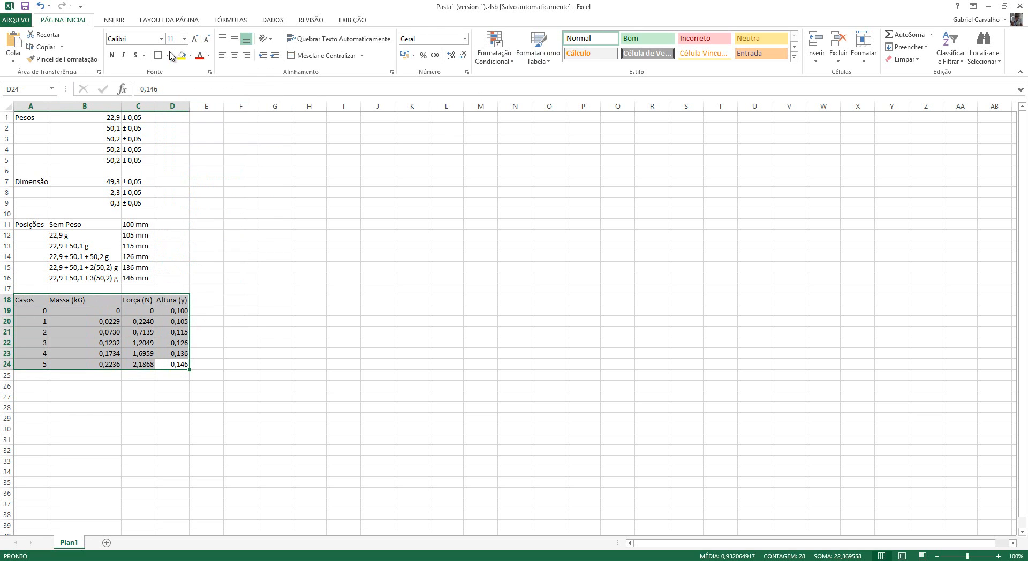
{"action": "left_click", "coordinate": [168, 56]}
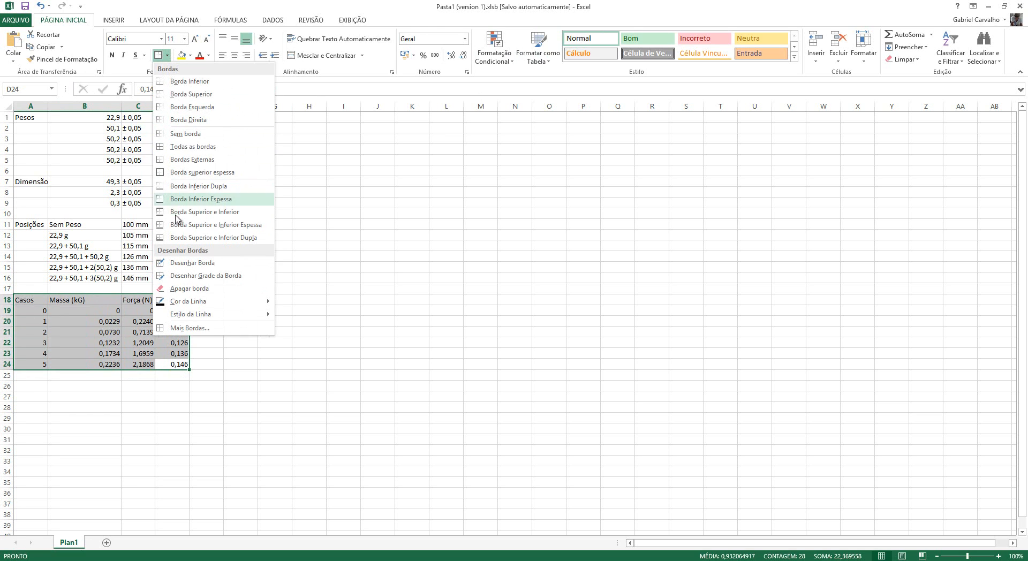
{"action": "left_click", "coordinate": [178, 147]}
{"action": "left_click", "coordinate": [168, 55]}
{"action": "left_click", "coordinate": [176, 173]}
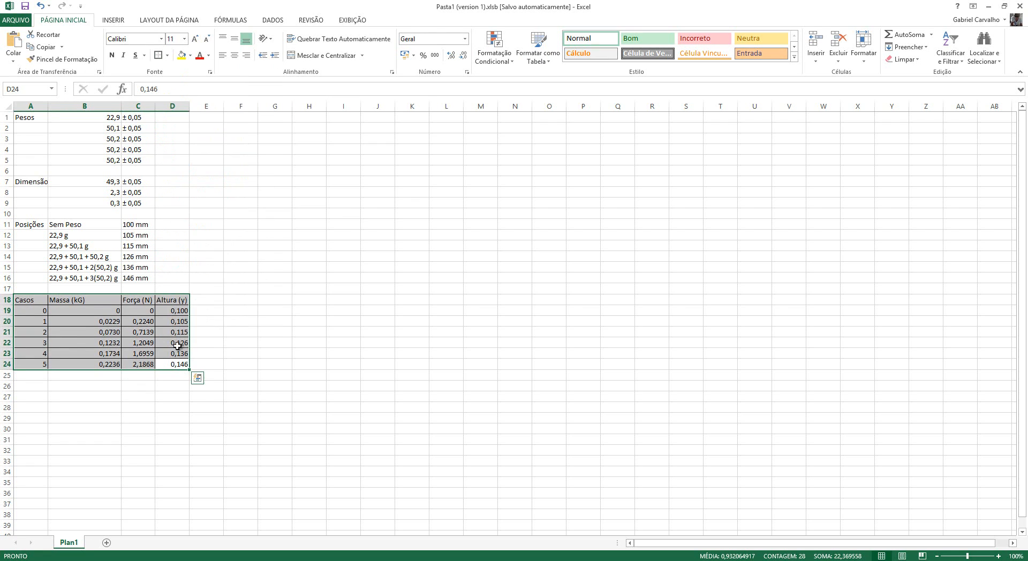
{"action": "left_click", "coordinate": [207, 386]}
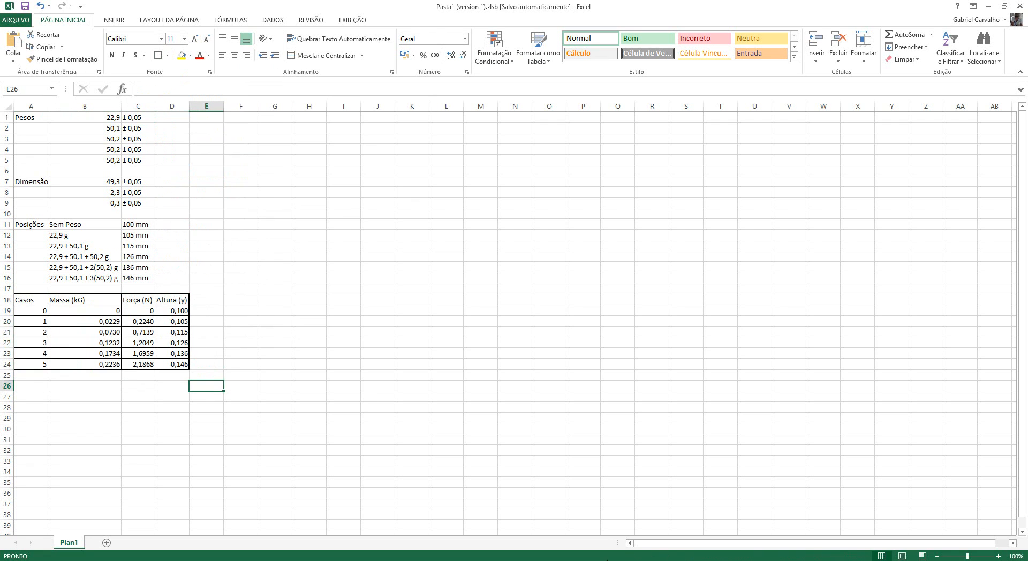
Check the F versus y graph instructions in the experiment PDF in Foxit Reader, and return to Excel
{"action": "key", "text": "alt+Tab"}
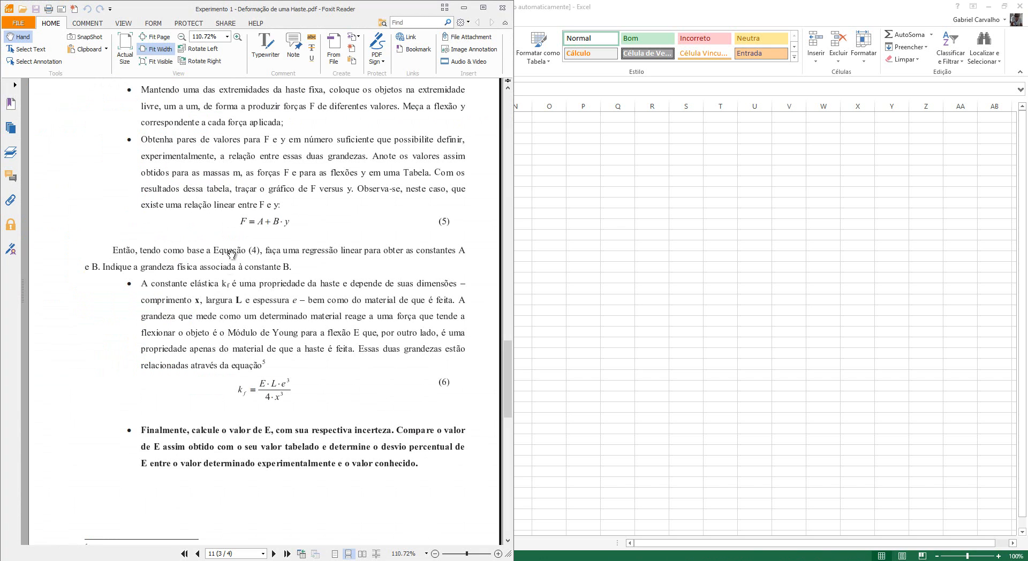
{"action": "key", "text": "alt+Tab"}
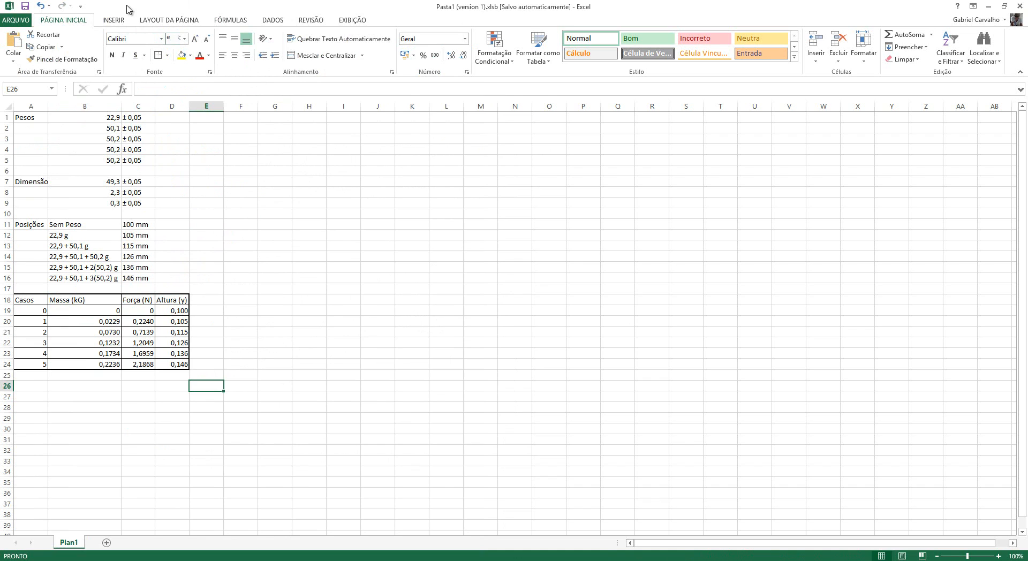
{"action": "left_click", "coordinate": [114, 20]}
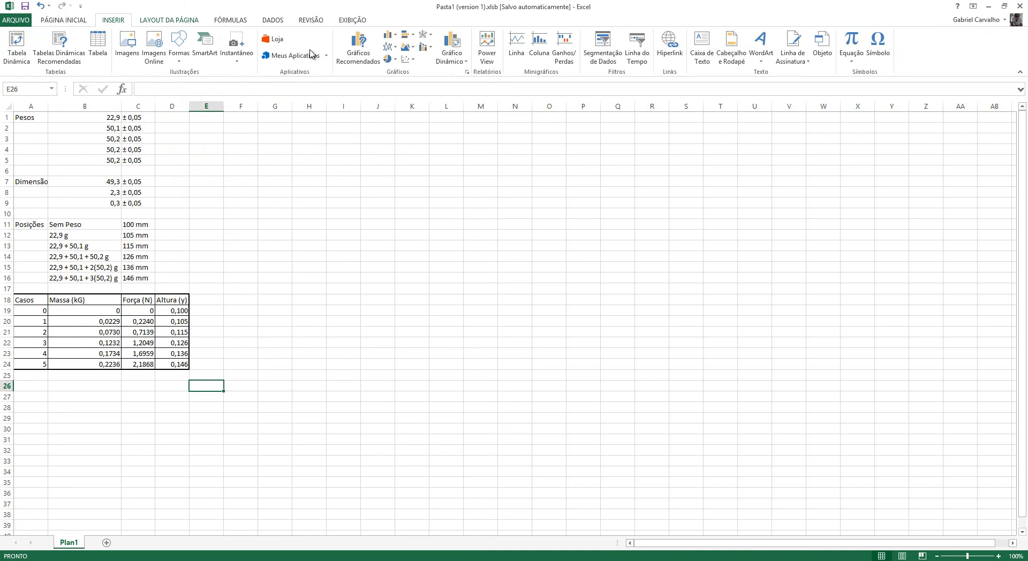
{"action": "left_click", "coordinate": [466, 72]}
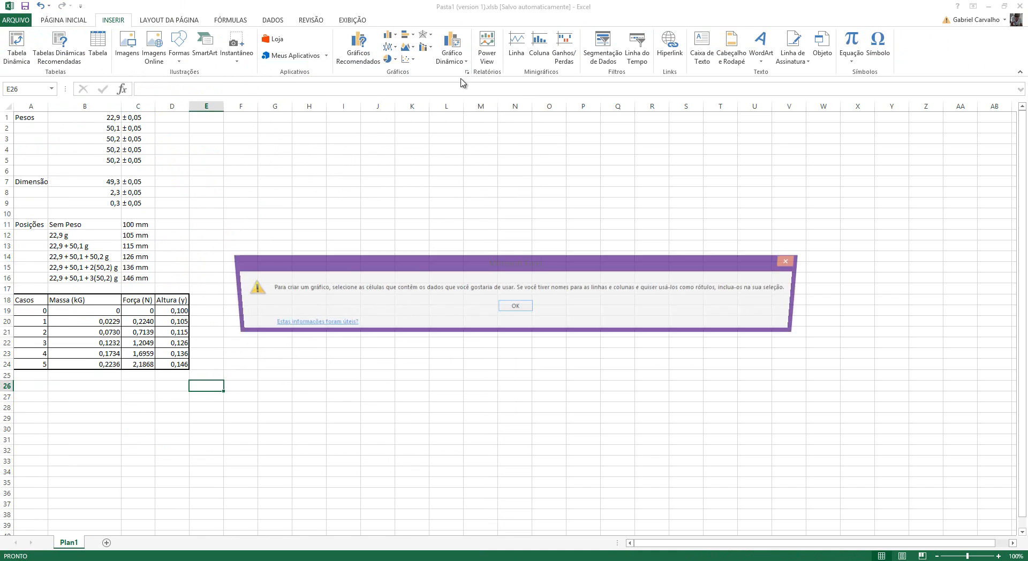
{"action": "left_click", "coordinate": [512, 306]}
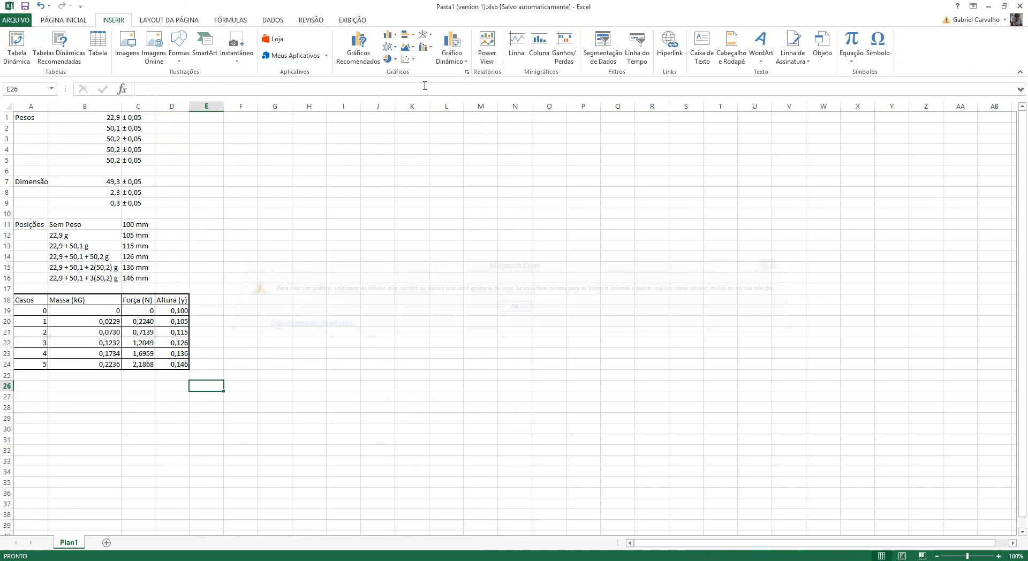
{"action": "left_click", "coordinate": [407, 59]}
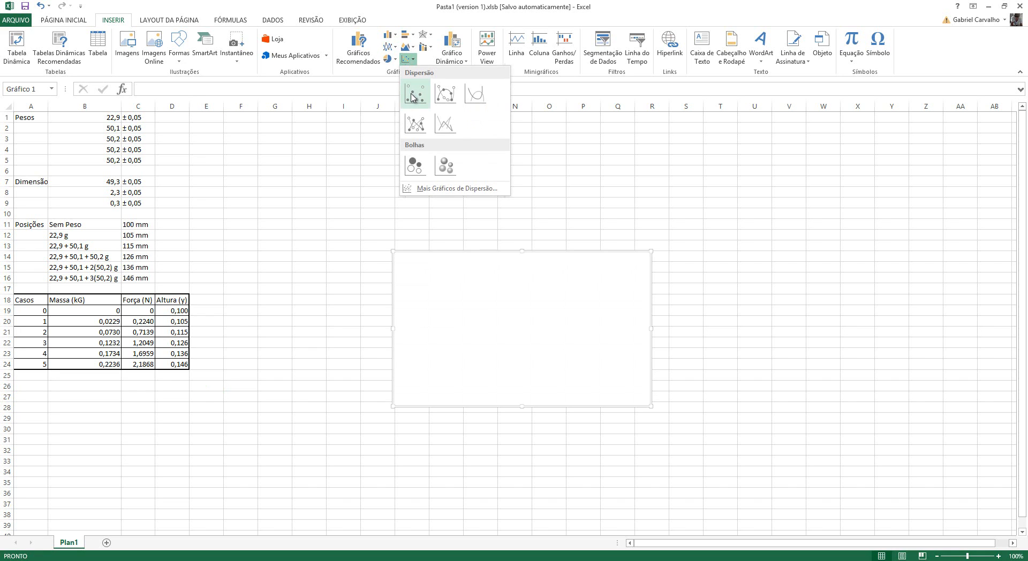
{"action": "left_click", "coordinate": [349, 248]}
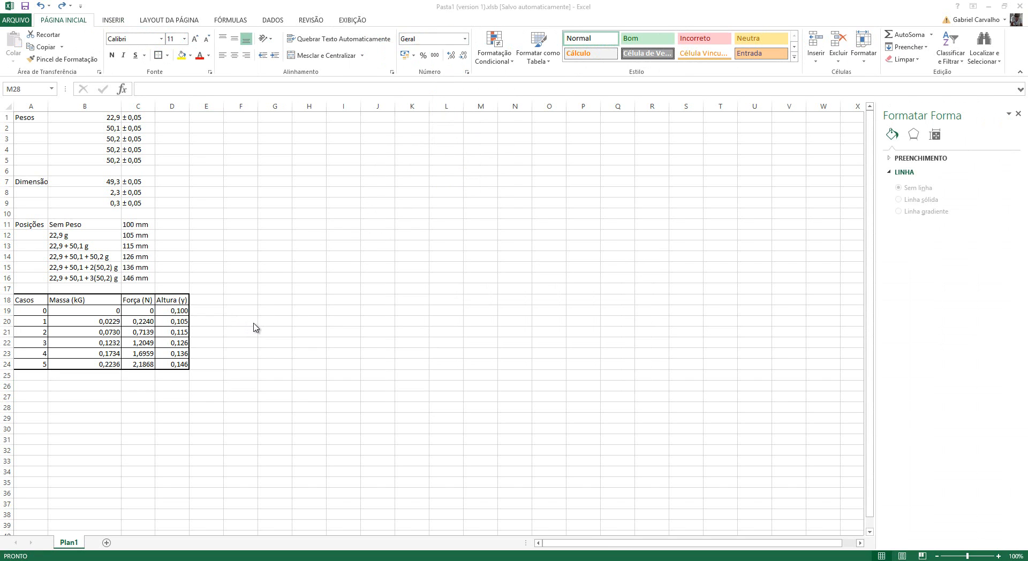
Rename the headings in C18 and D18 to "Força (N) y" and "Altura (y) x", and fit columns C and D to their contents
{"action": "left_click", "coordinate": [145, 299]}
{"action": "left_click", "coordinate": [231, 86]}
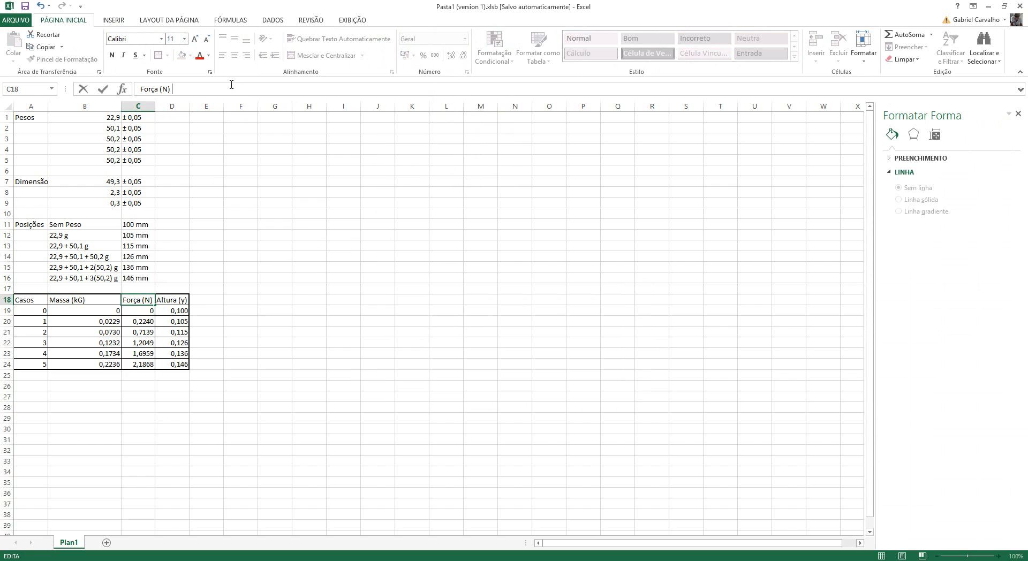
{"action": "key", "text": "Tab"}
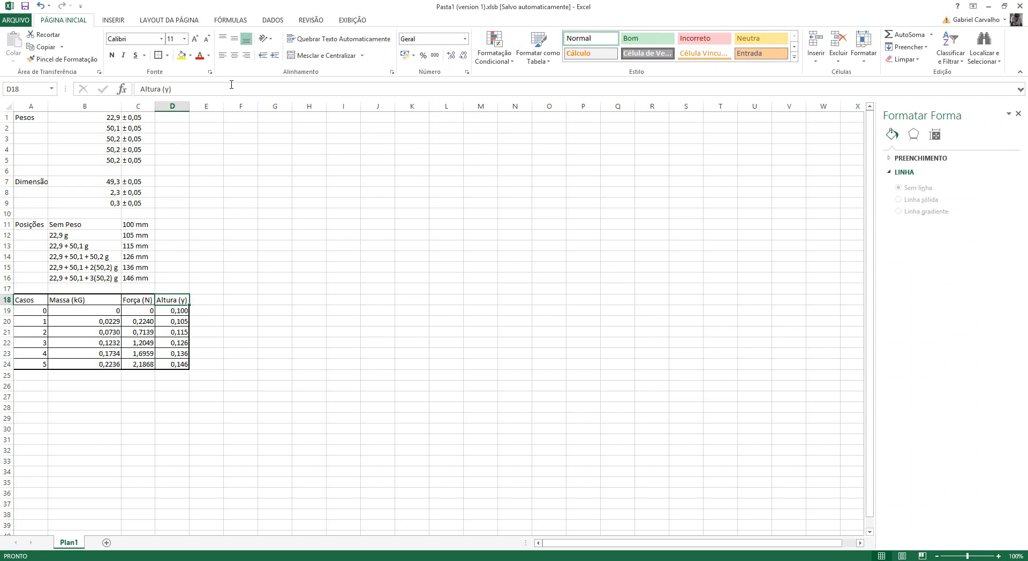
{"action": "key", "text": "F2"}
{"action": "type", "text": "x"}
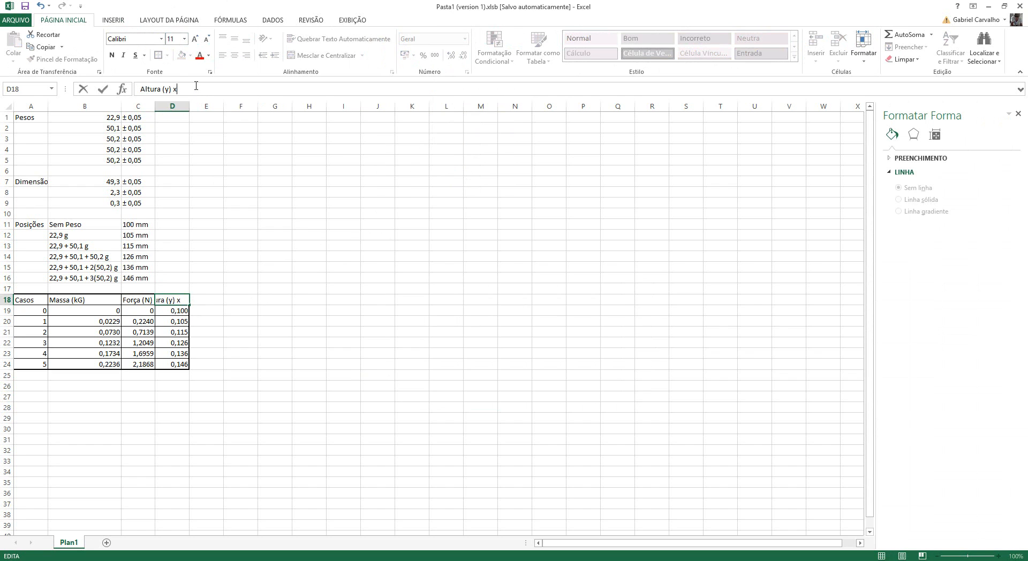
{"action": "key", "text": "Return"}
{"action": "double_click", "coordinate": [155, 106]}
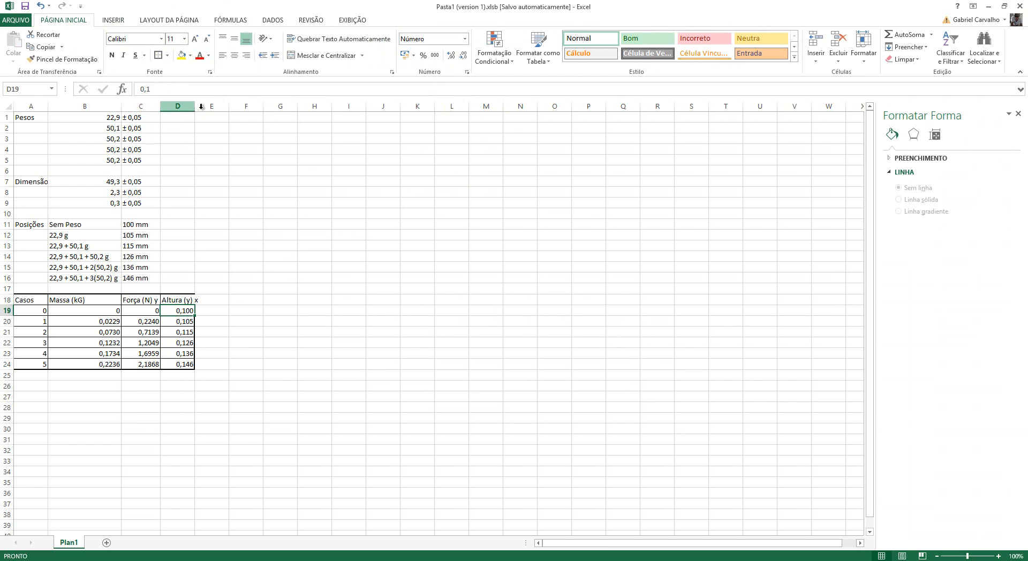
{"action": "double_click", "coordinate": [194, 106]}
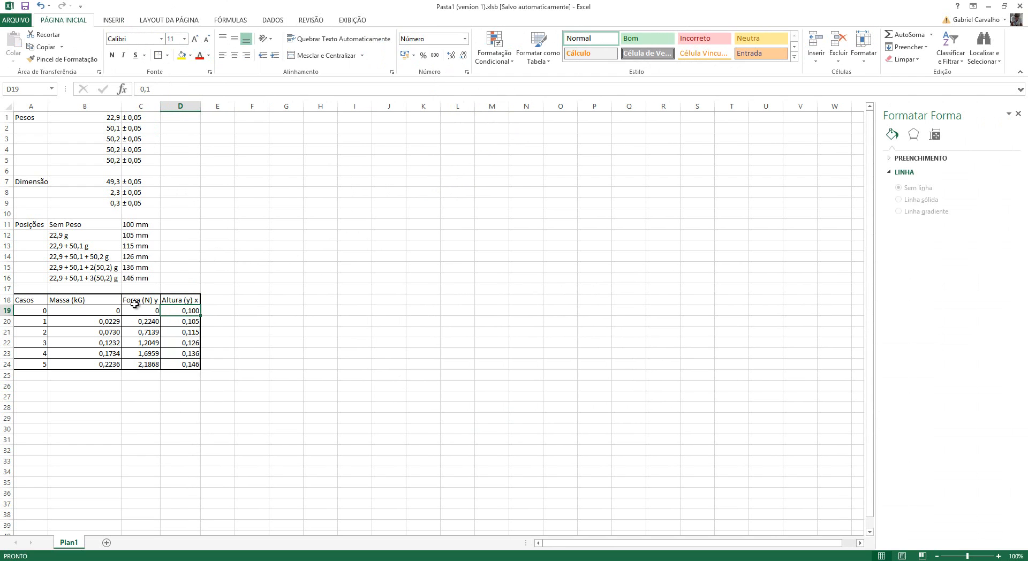
Move the force column C18:C24 to E18:E24, after the heights, and widen column E to fit its heading
{"action": "left_click_drag", "start_coordinate": [132, 301], "coordinate": [141, 367]}
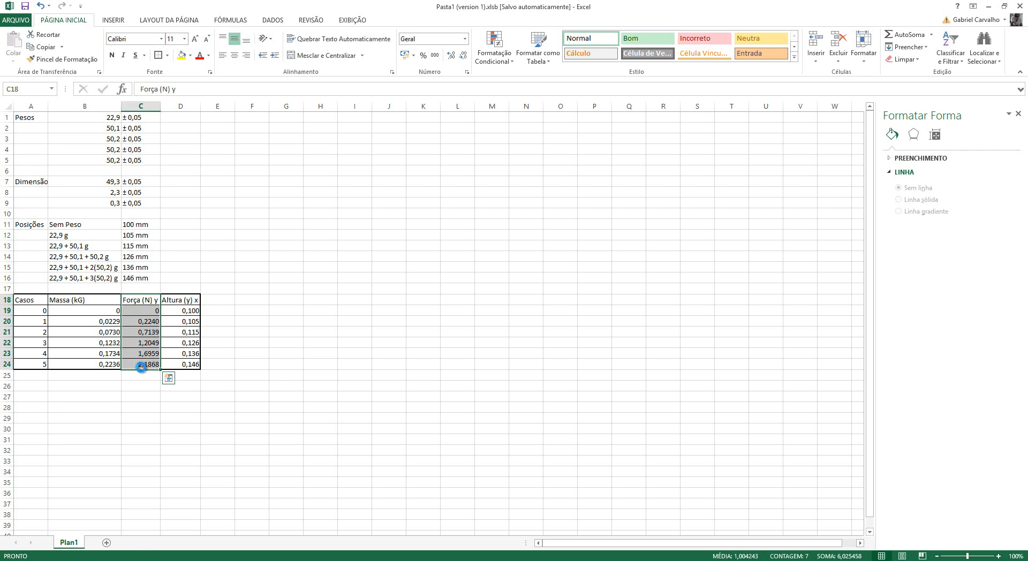
{"action": "key", "text": "ctrl+x"}
{"action": "key", "text": "Right"}
{"action": "key", "text": "Right"}
{"action": "key", "text": "ctrl+v"}
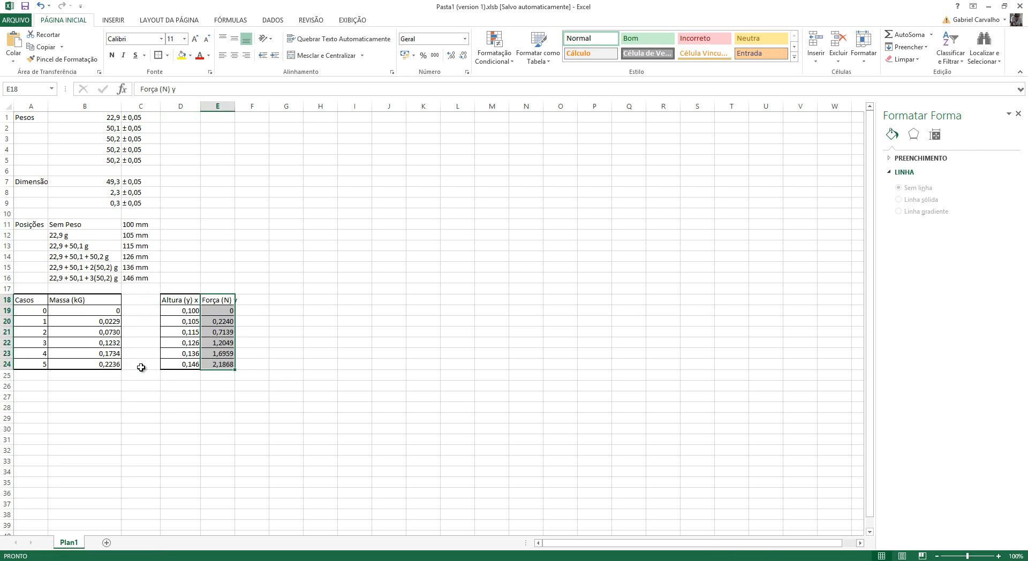
{"action": "key", "text": "Left"}
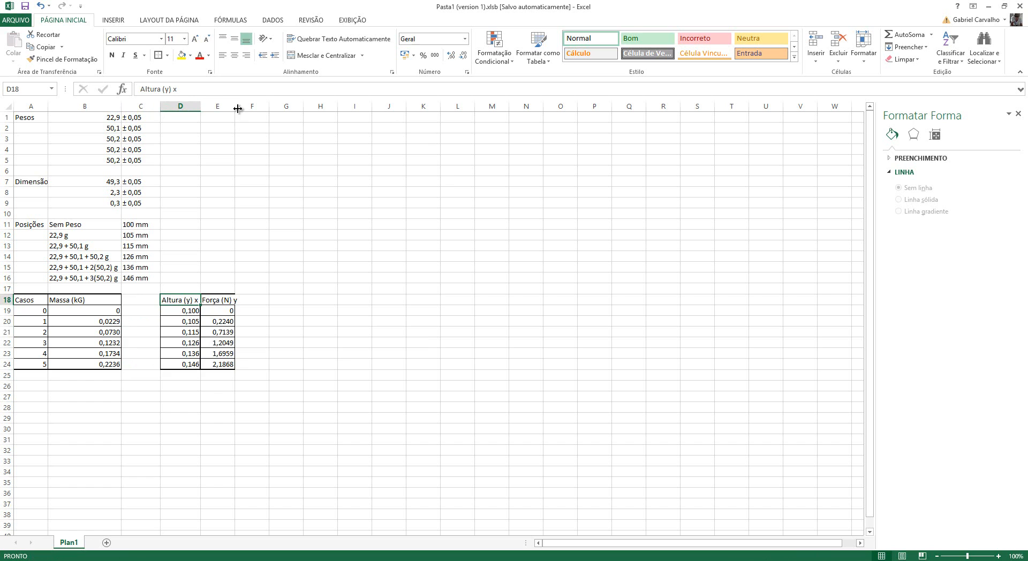
{"action": "left_click_drag", "start_coordinate": [238, 109], "coordinate": [240, 109]}
Insert a markers-only scatter chart of force against height from D18:E24
{"action": "left_click_drag", "start_coordinate": [178, 301], "coordinate": [235, 368]}
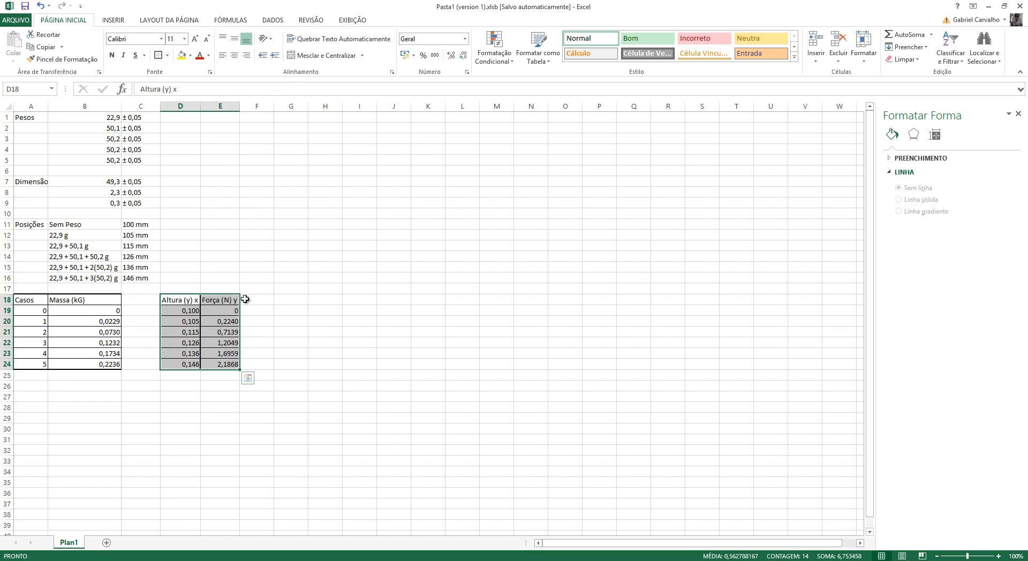
{"action": "left_click", "coordinate": [113, 20]}
{"action": "left_click", "coordinate": [408, 58]}
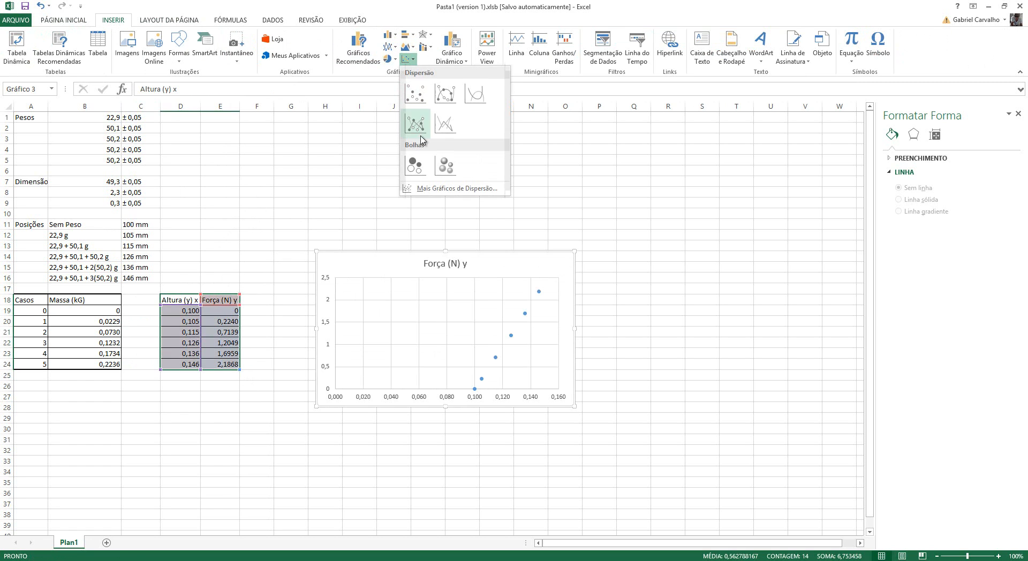
{"action": "left_click", "coordinate": [416, 92]}
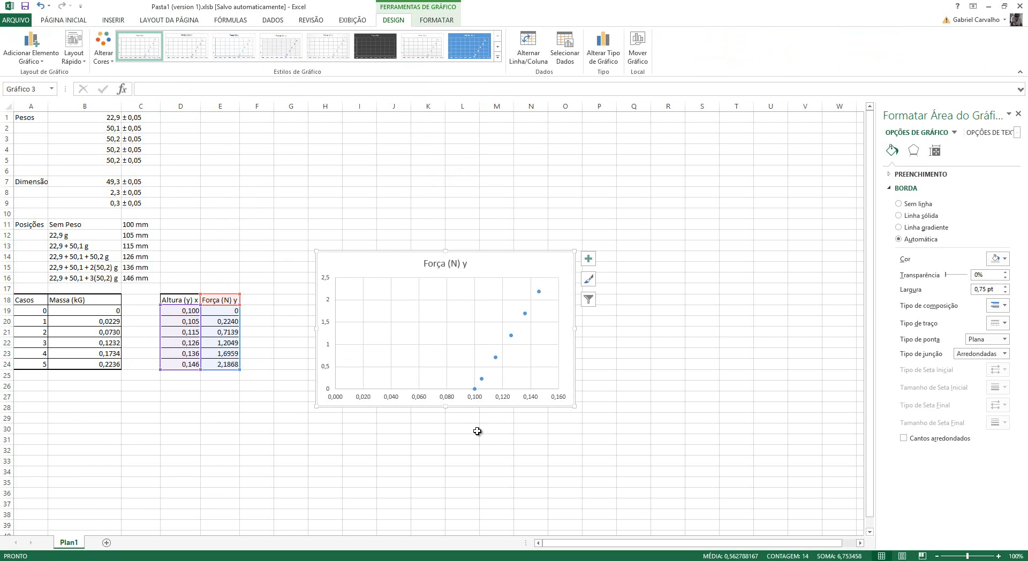
{"action": "left_click", "coordinate": [553, 259]}
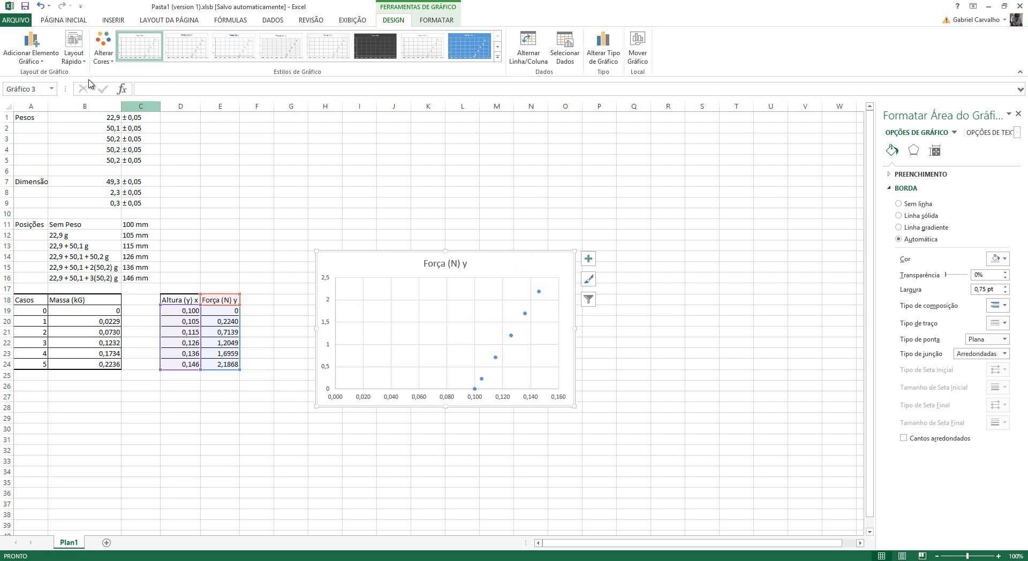
Add a linear trendline to the force-height data points in the scatter chart
{"action": "left_click", "coordinate": [52, 62]}
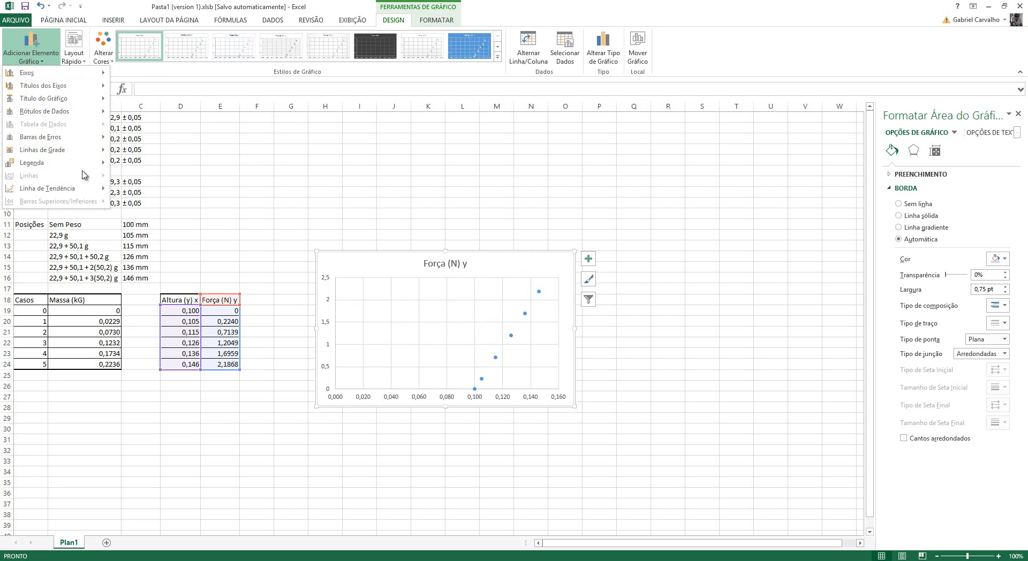
{"action": "mouse_move", "coordinate": [81, 188]}
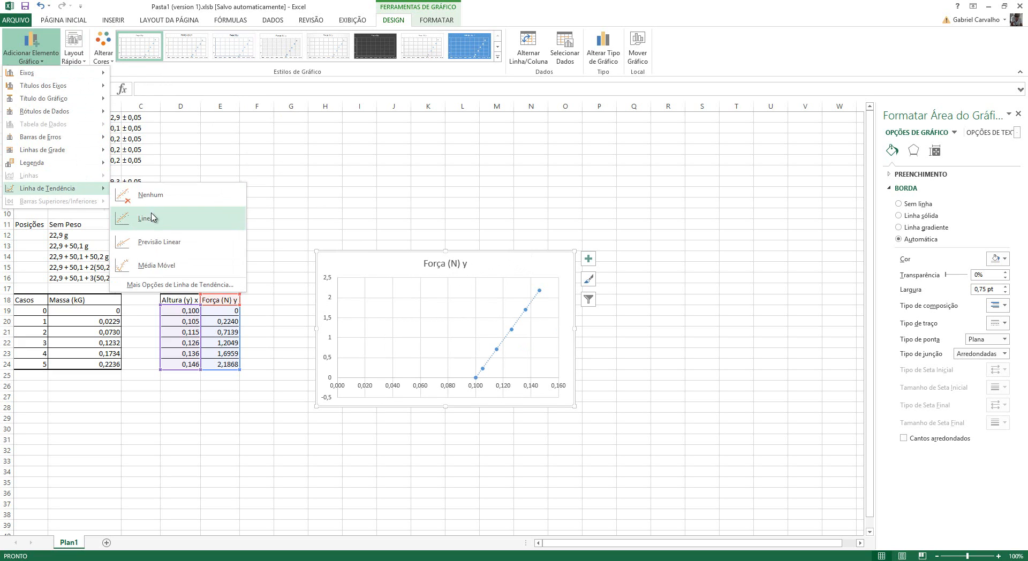
{"action": "left_click", "coordinate": [156, 210]}
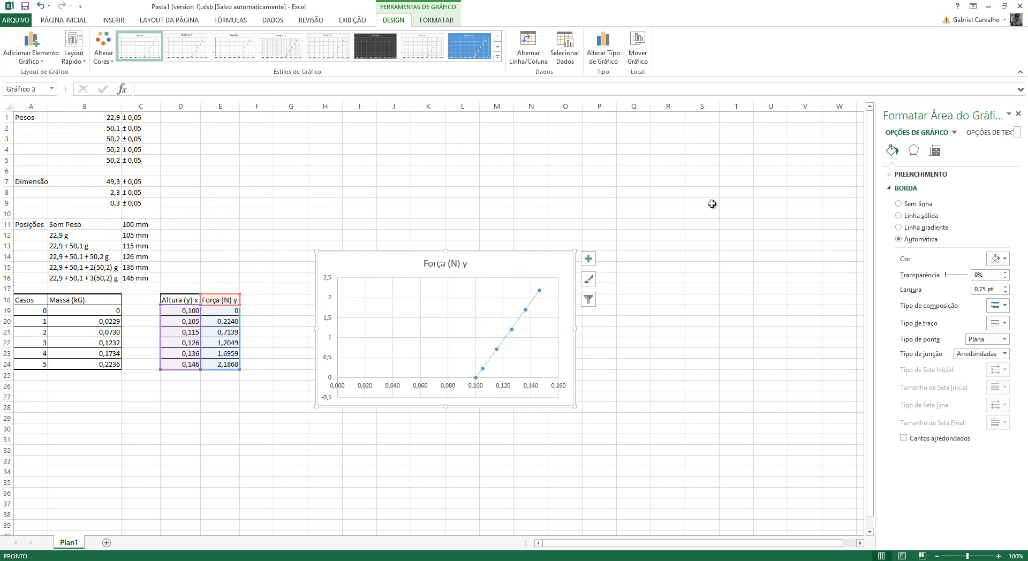
Display the linear trendline's equation on the scatter chart
{"action": "left_click", "coordinate": [532, 306]}
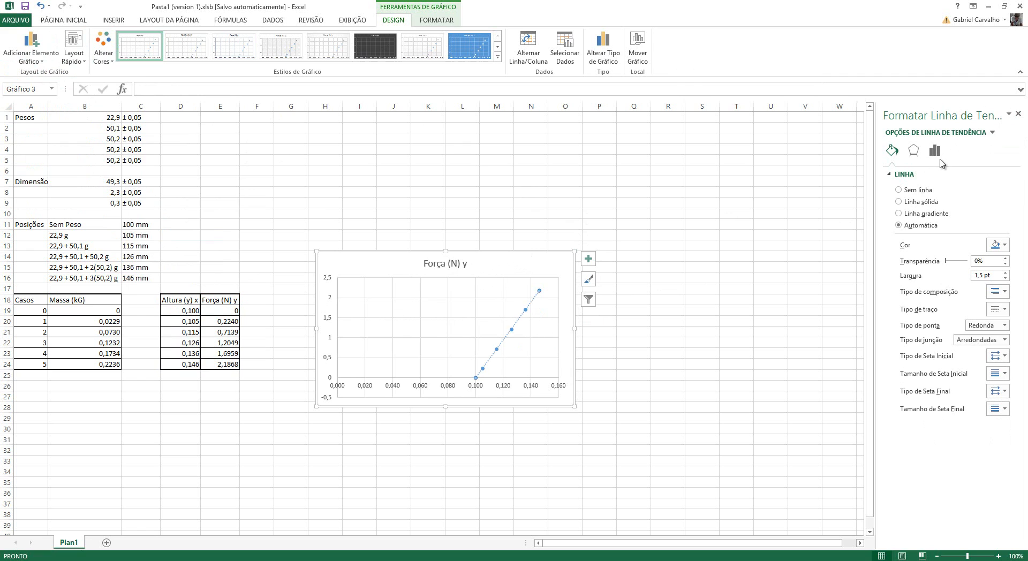
{"action": "left_click", "coordinate": [938, 151]}
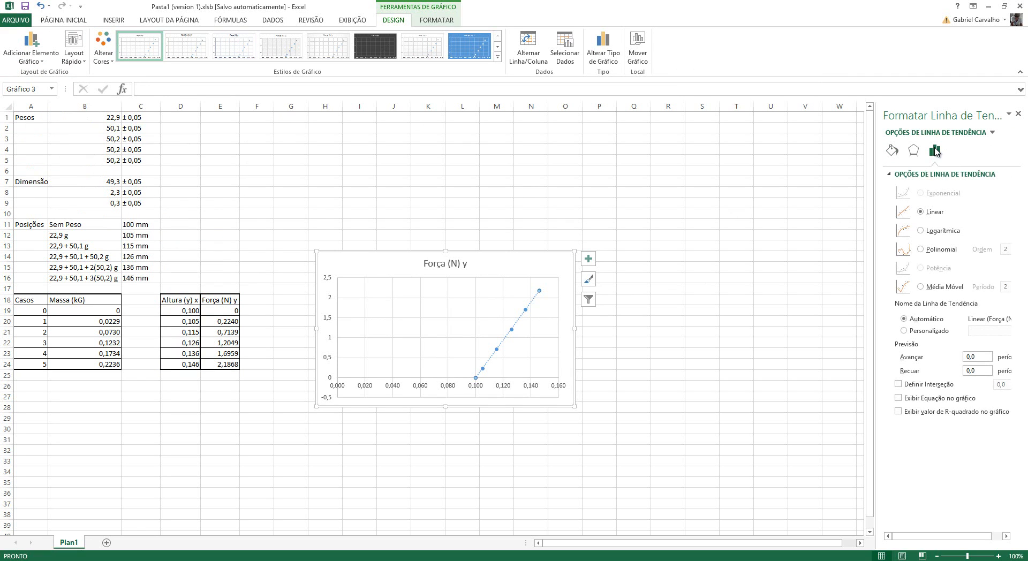
{"action": "left_click", "coordinate": [896, 153]}
{"action": "left_click", "coordinate": [915, 153]}
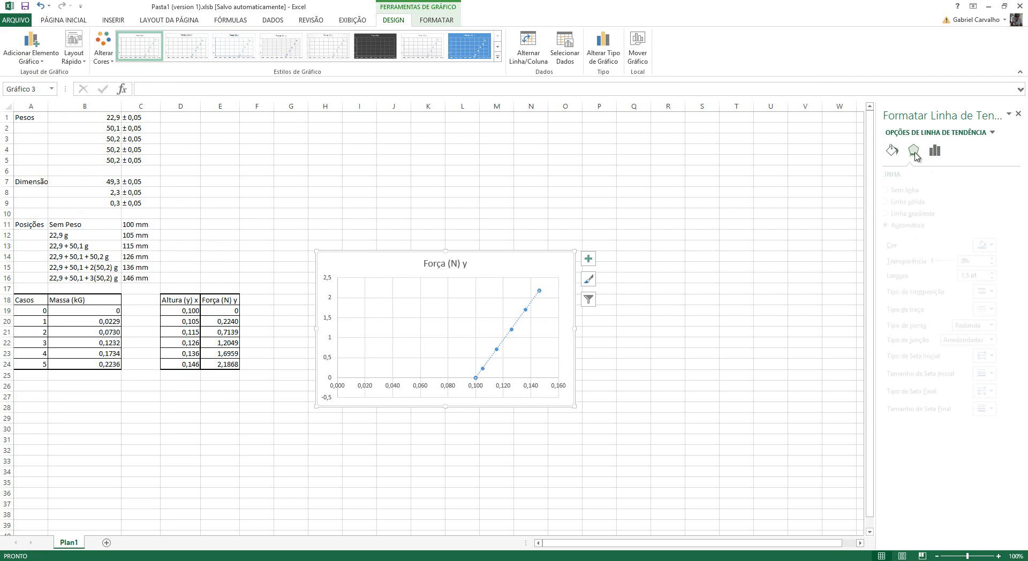
{"action": "left_click", "coordinate": [894, 152]}
{"action": "left_click", "coordinate": [909, 152]}
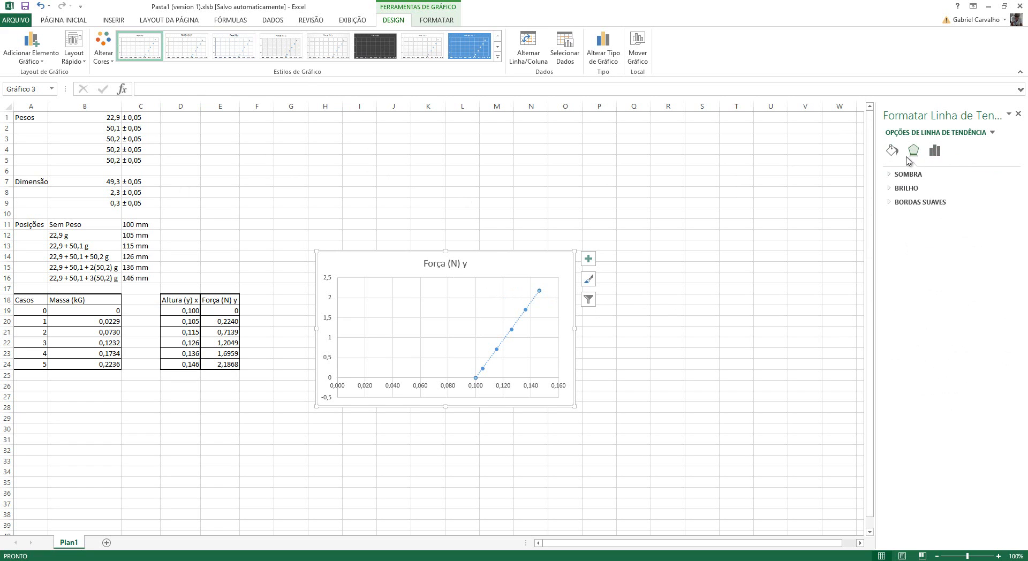
{"action": "left_click", "coordinate": [937, 154]}
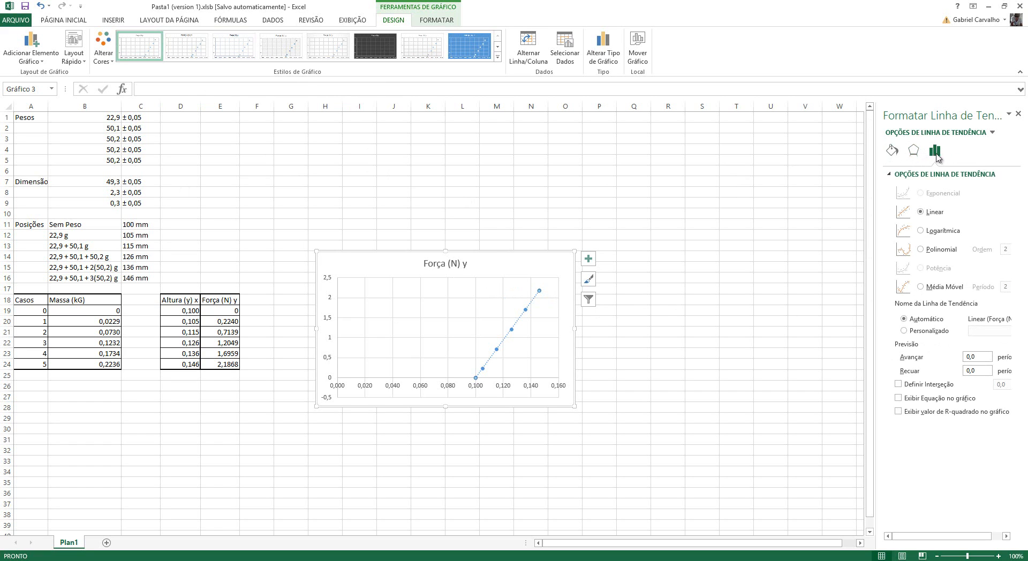
{"action": "left_click", "coordinate": [928, 403]}
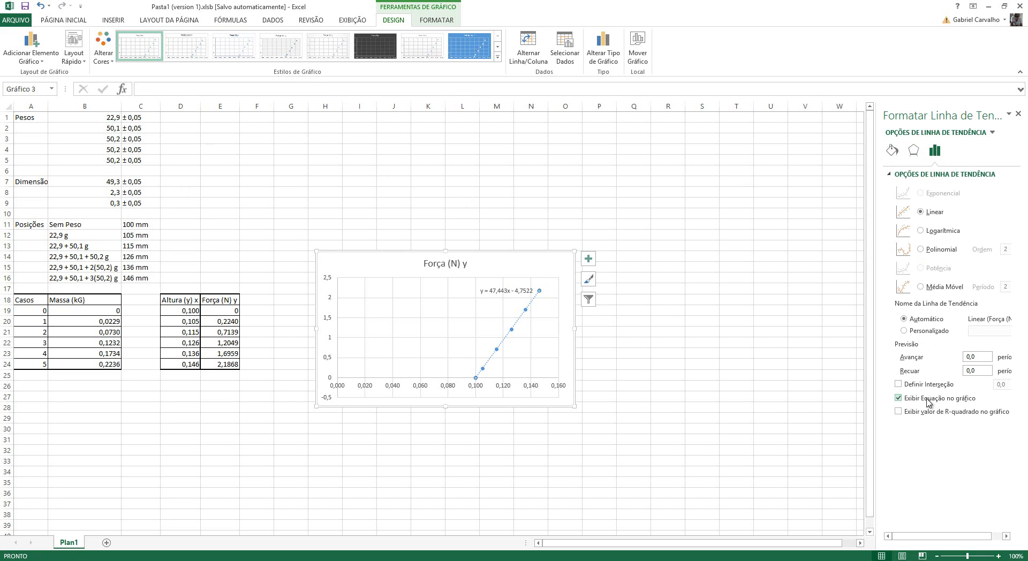
Shorten the coefficients in the trendline equation label so it reads "y = 47,4x - 4,75"
{"action": "left_click", "coordinate": [514, 285]}
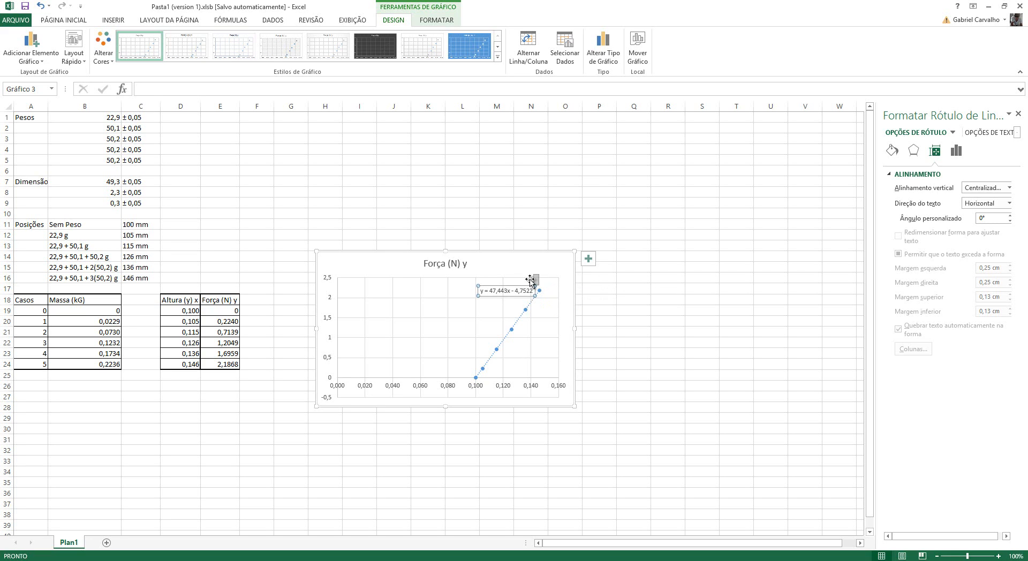
{"action": "left_click", "coordinate": [512, 288]}
{"action": "double_click", "coordinate": [529, 290]}
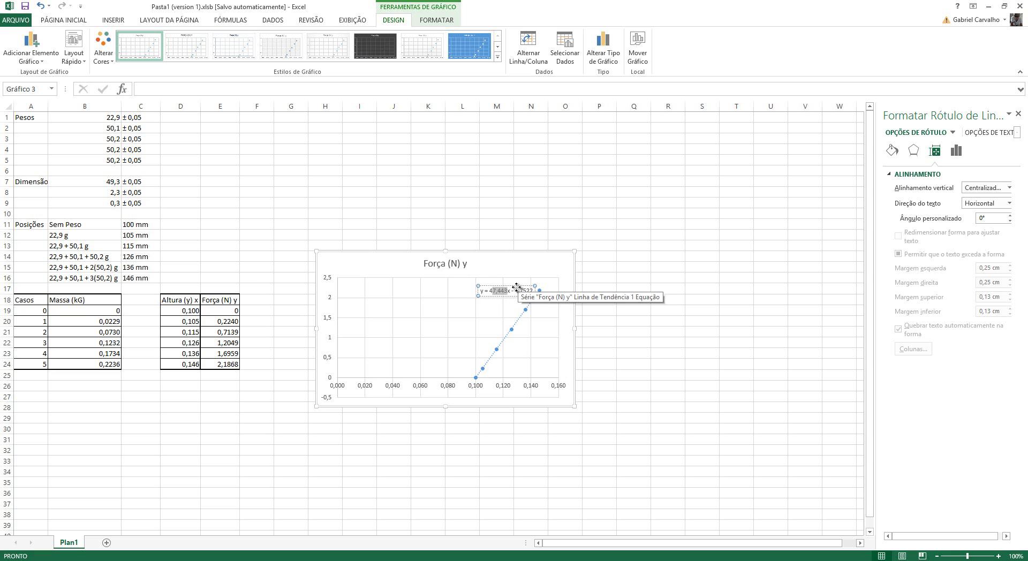
{"action": "left_click_drag", "start_coordinate": [515, 291], "coordinate": [535, 290]}
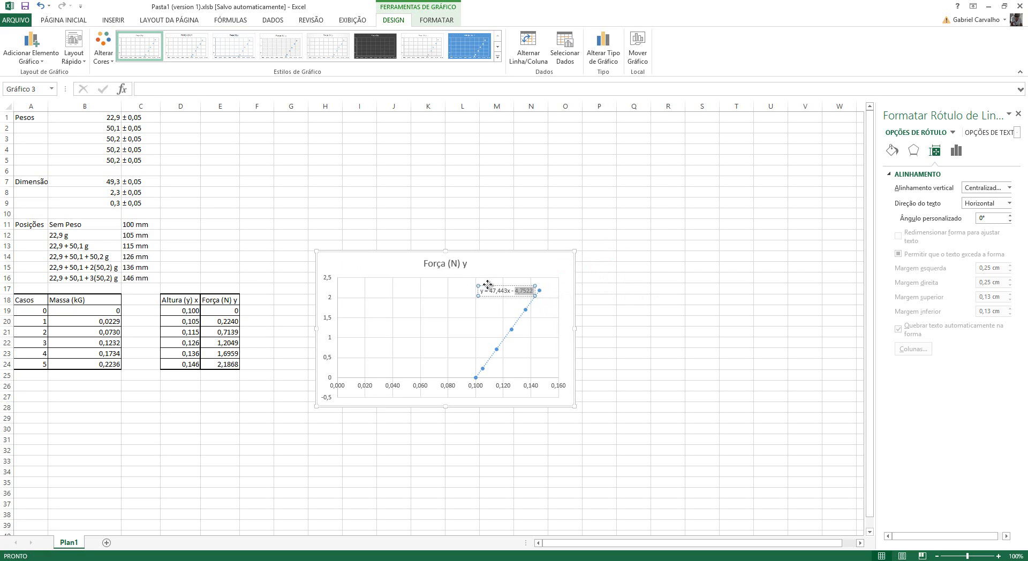
{"action": "left_click", "coordinate": [531, 290]}
{"action": "key", "text": "BackSpace"}
{"action": "key", "text": "BackSpace"}
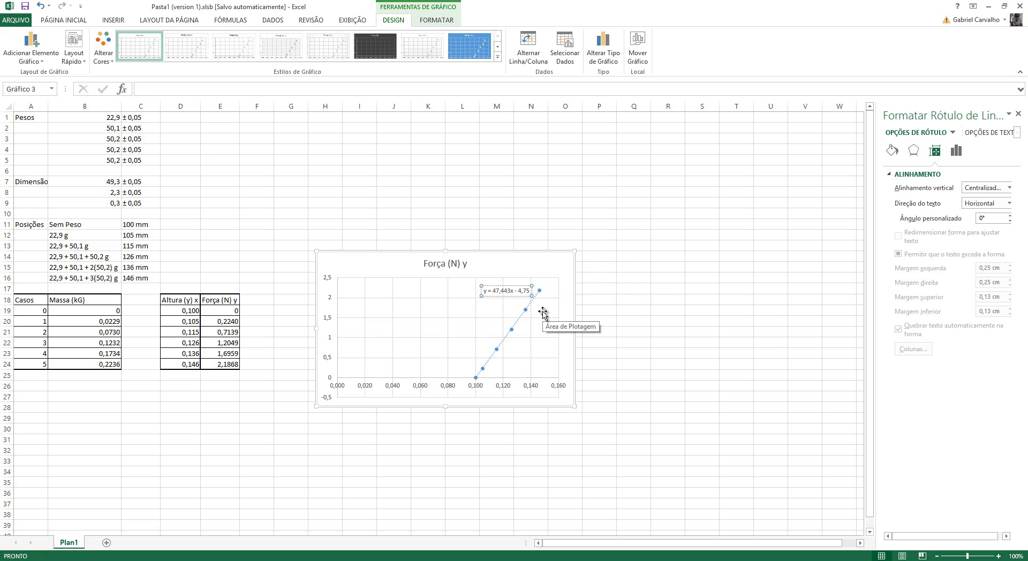
{"action": "key", "text": "Delete"}
{"action": "key", "text": "Delete"}
{"action": "key", "text": "BackSpace"}
{"action": "type", "text": "x"}
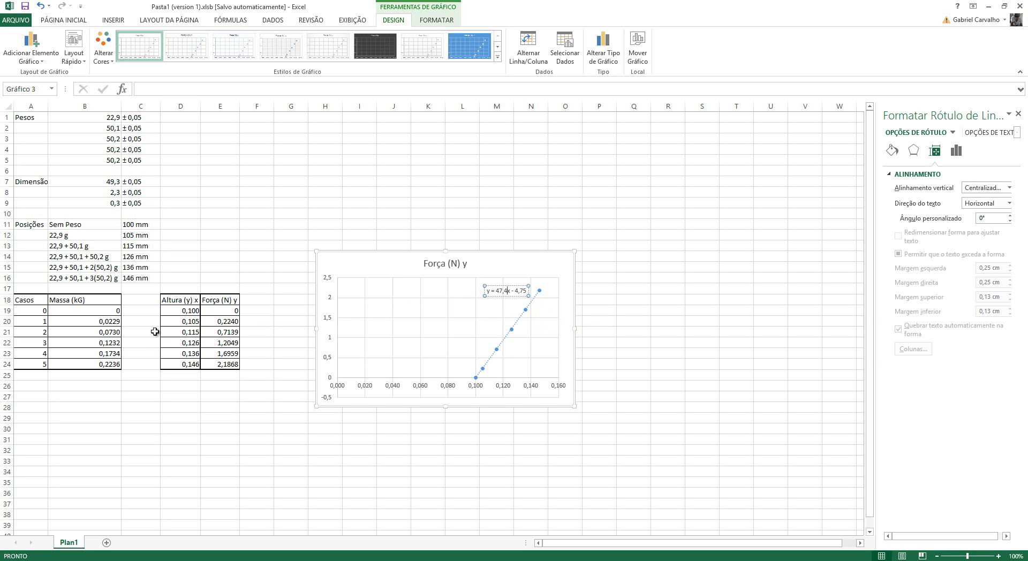
{"action": "left_click", "coordinate": [593, 260]}
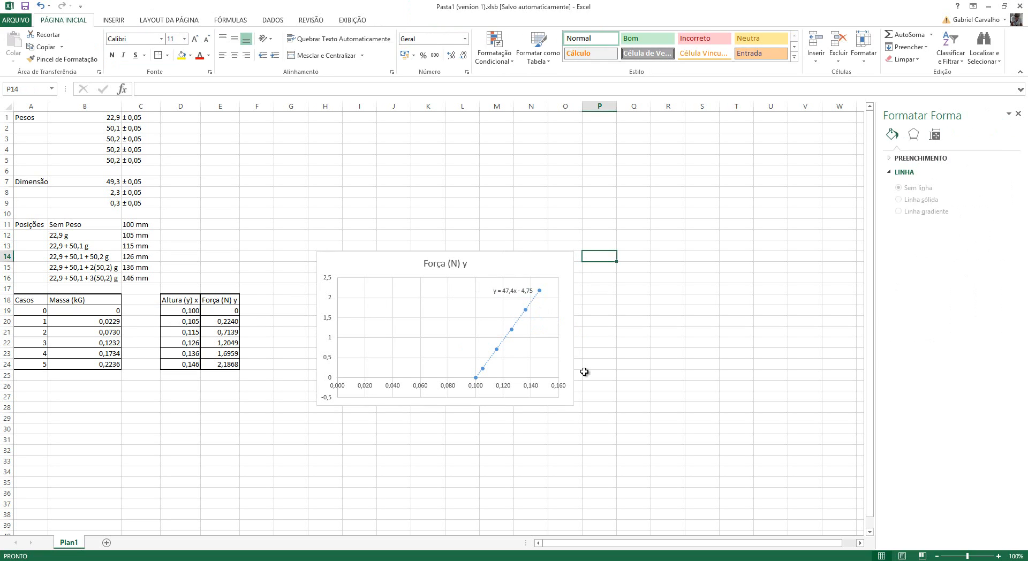
Move the trendline equation label to the upper-left corner of the chart's plot area
{"action": "scroll", "coordinate": [584, 372], "scroll_direction": "down", "scroll_amount": 1}
{"action": "scroll", "coordinate": [581, 370], "scroll_direction": "down", "scroll_amount": 3}
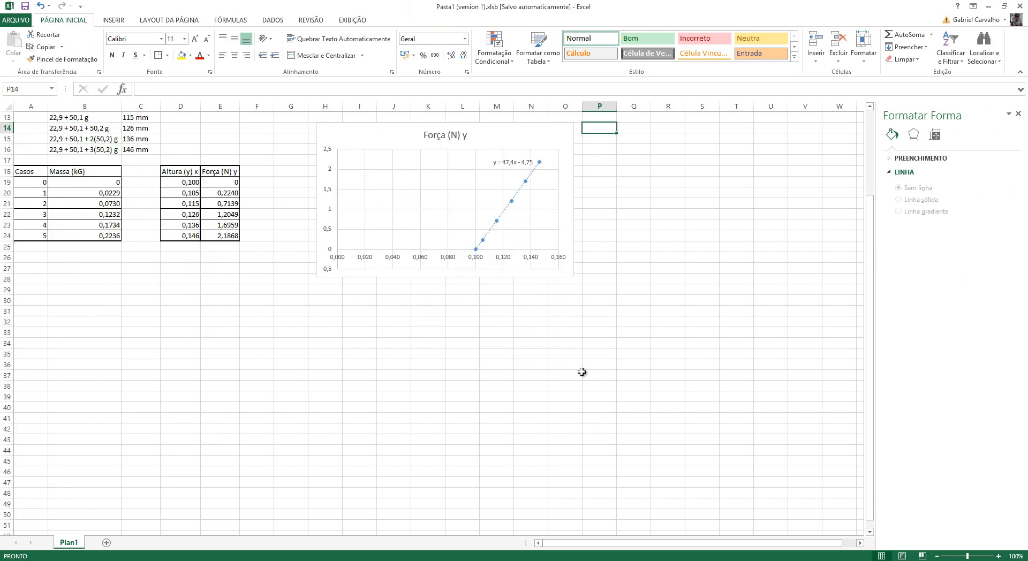
{"action": "scroll", "coordinate": [582, 364], "scroll_direction": "up", "scroll_amount": 4}
{"action": "left_click", "coordinate": [512, 292]}
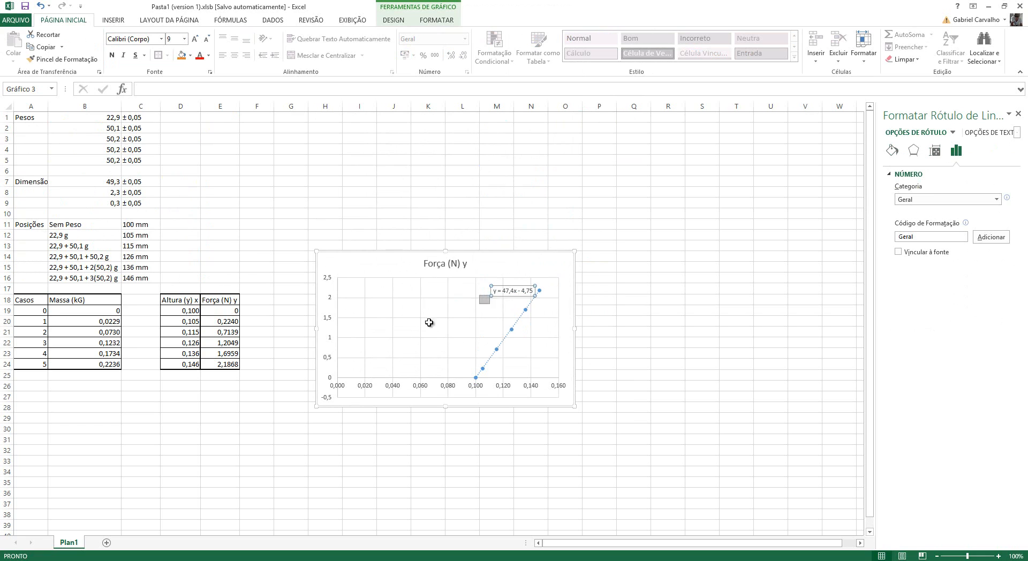
{"action": "left_click_drag", "start_coordinate": [507, 286], "coordinate": [356, 277]}
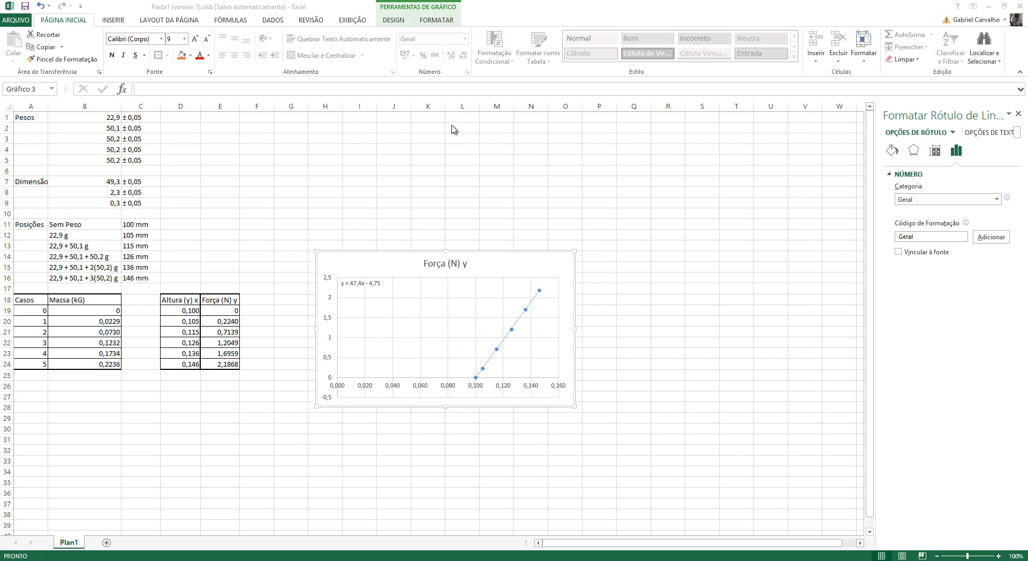
Replace the variables in the equation label so it reads "F = 47,4y - 4,75"
{"action": "left_click", "coordinate": [341, 283]}
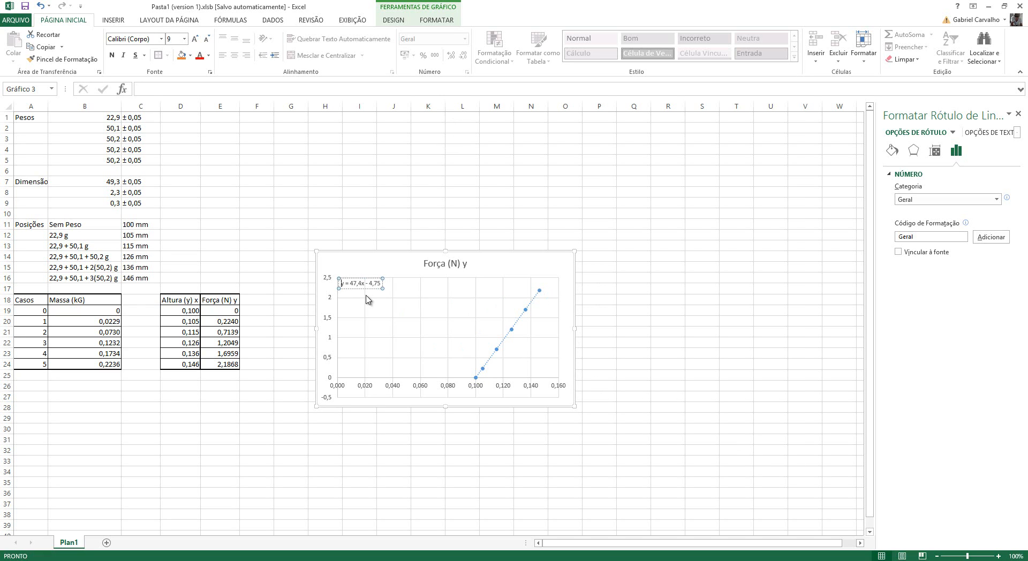
{"action": "key", "text": "Delete"}
{"action": "type", "text": "F"}
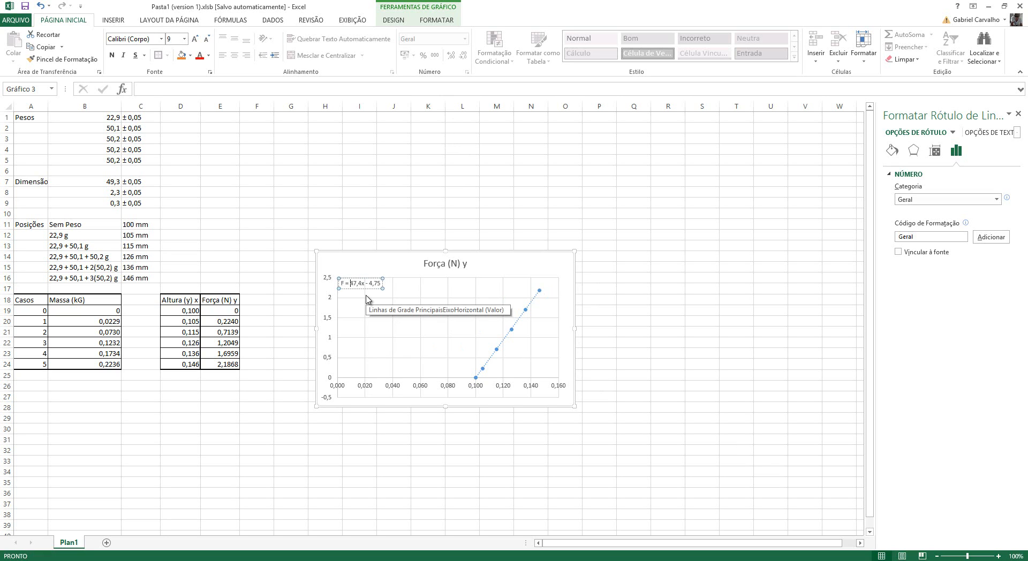
{"action": "key", "text": "Delete"}
{"action": "type", "text": "y"}
{"action": "left_click", "coordinate": [417, 224]}
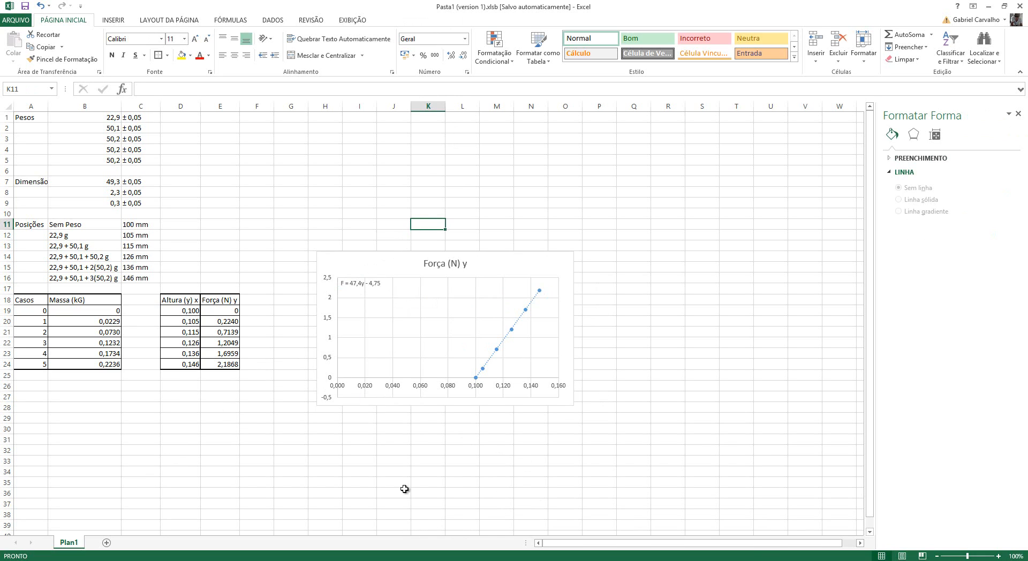
Switch to the experiment PDF in Foxit Reader and read the equations relating F, kf and Young's modulus E
{"action": "key", "text": "alt+Tab"}
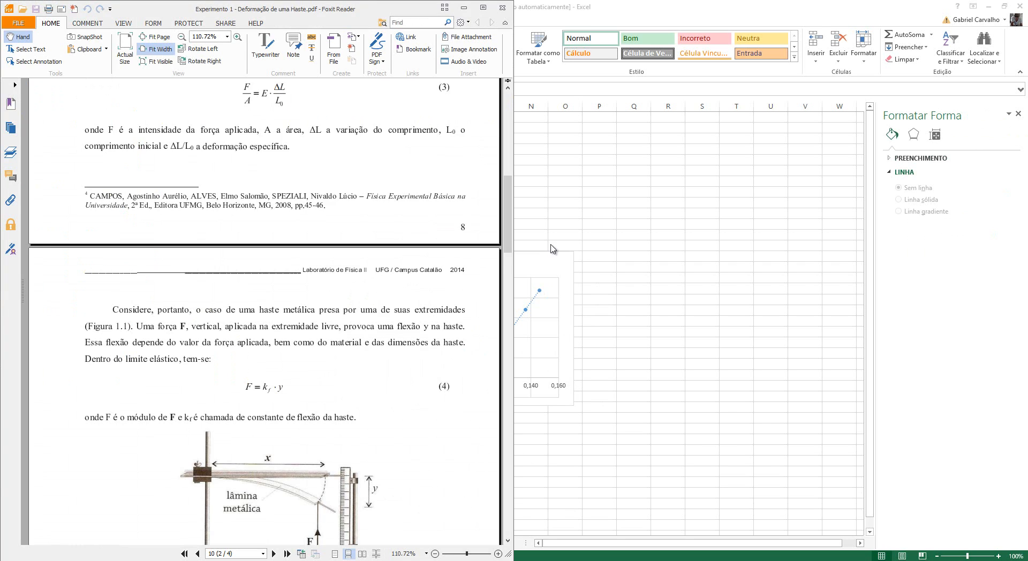
{"action": "key", "text": "alt+Tab"}
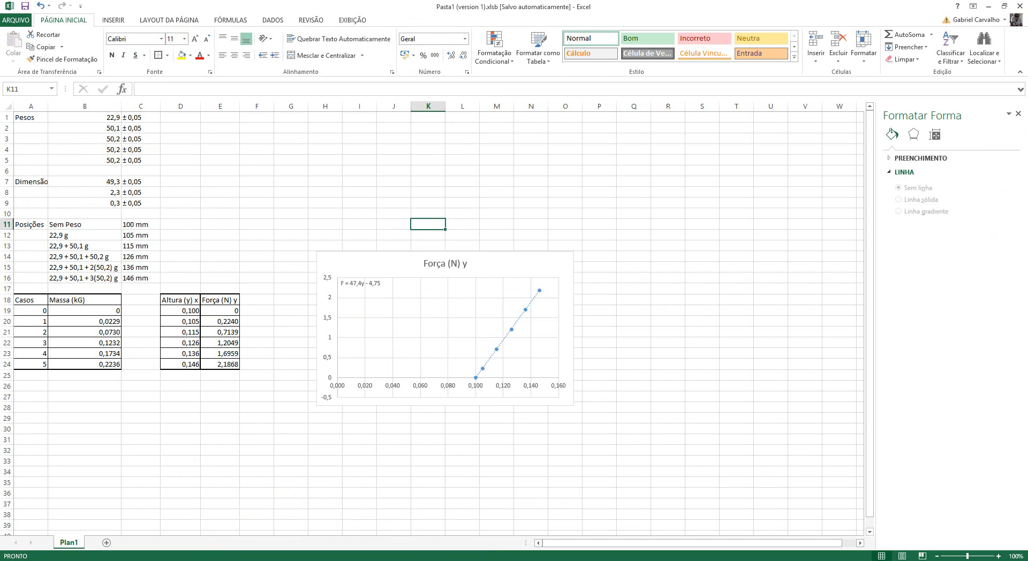
{"action": "key", "text": "alt+Tab"}
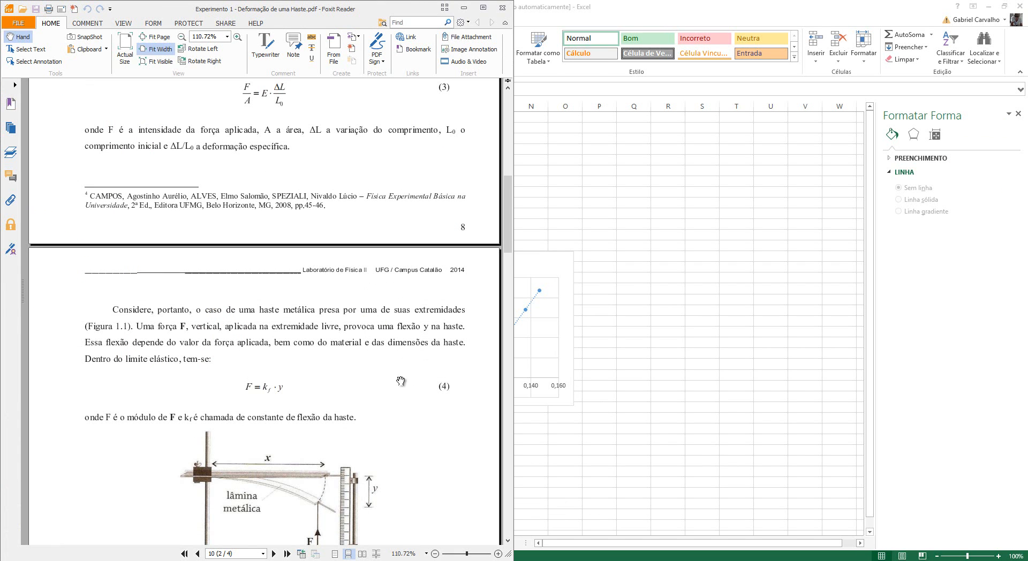
{"action": "scroll", "coordinate": [303, 377], "scroll_direction": "down", "scroll_amount": 3}
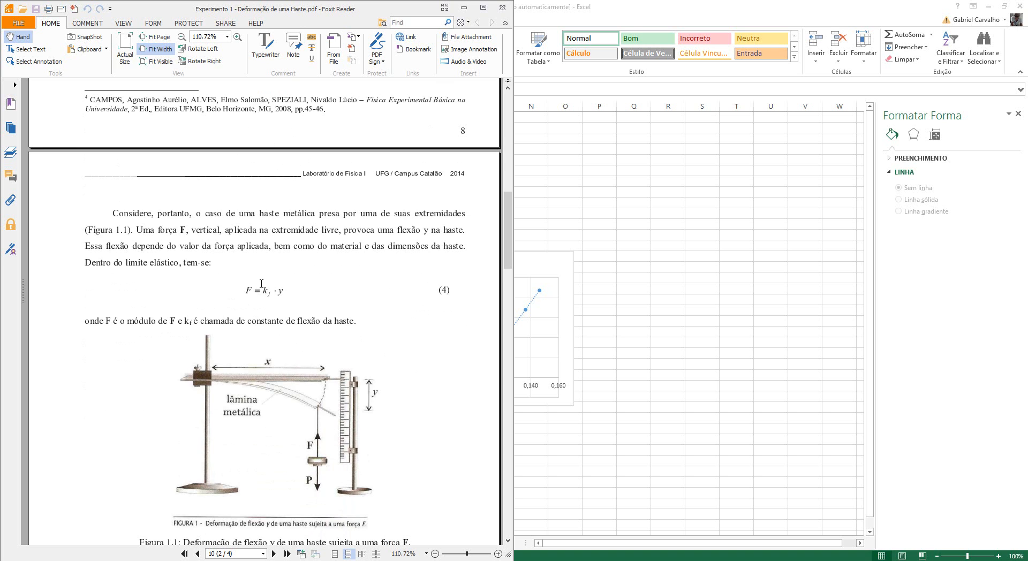
{"action": "scroll", "coordinate": [261, 291], "scroll_direction": "down", "scroll_amount": 20}
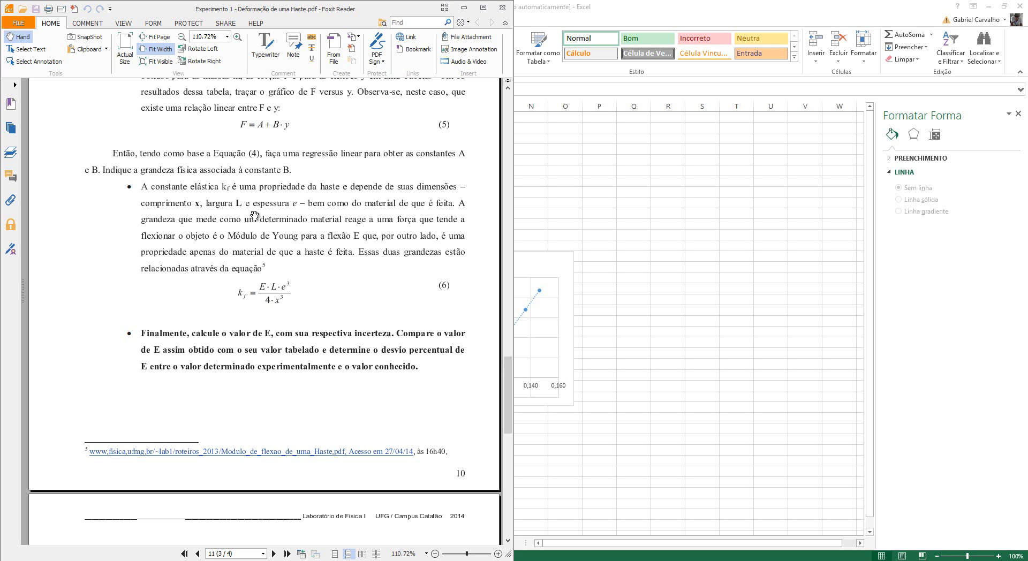
Capture a Greenshot screenshot of equation (6) for kf in the PDF and copy it to the clipboard
{"action": "key", "text": "Print"}
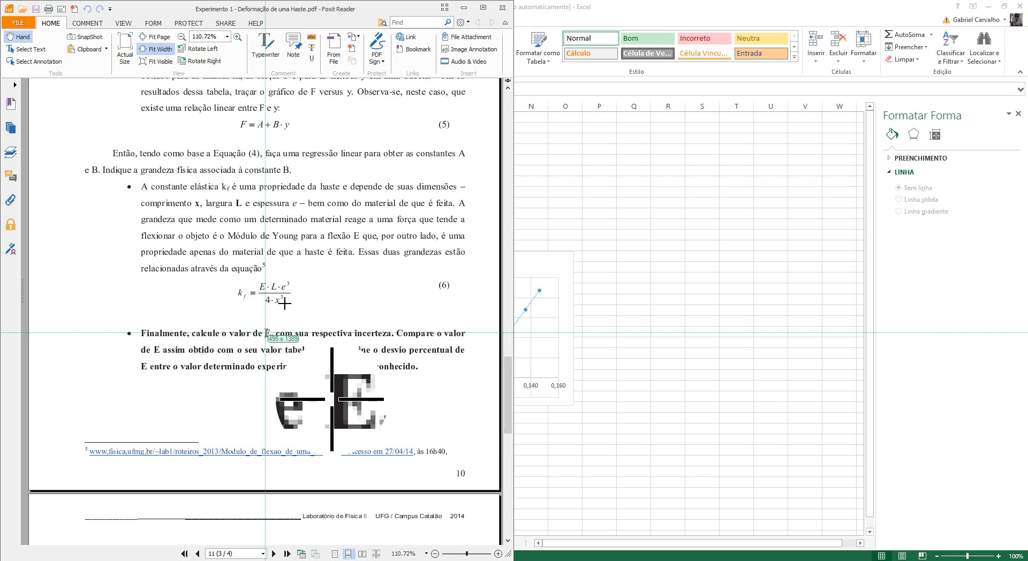
{"action": "mouse_move", "coordinate": [304, 276]}
{"action": "left_mouse_down"}
{"action": "mouse_move", "coordinate": [218, 320]}
{"action": "mouse_move", "coordinate": [219, 312]}
{"action": "left_mouse_up"}
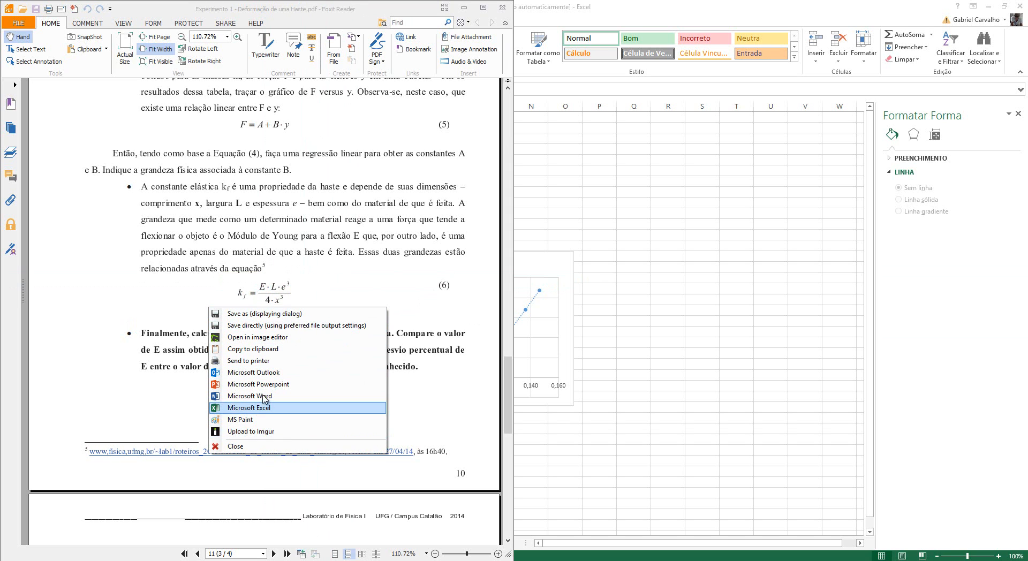
{"action": "left_click", "coordinate": [278, 349]}
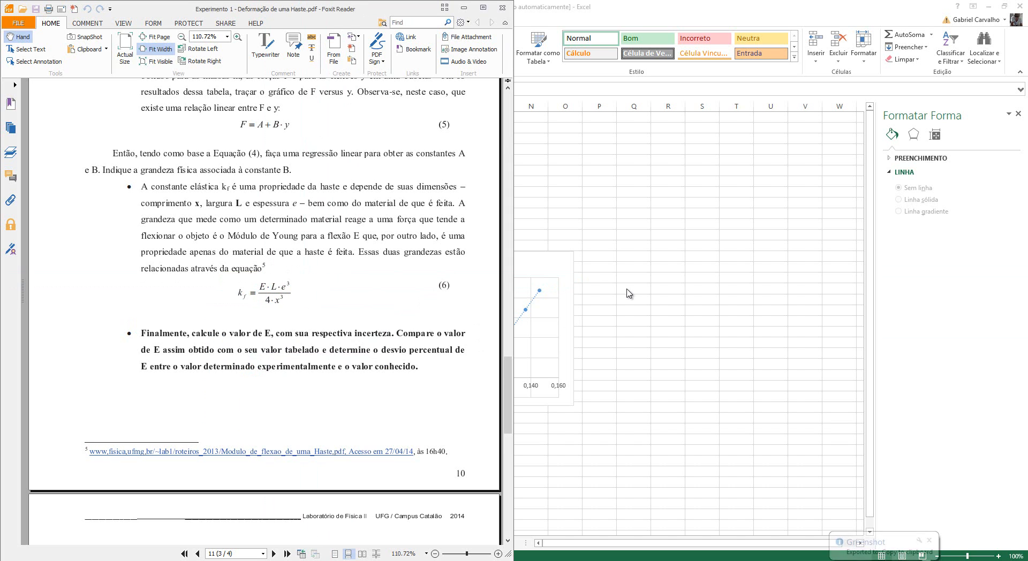
Paste the captured kf equation into the Excel sheet and place it above the chart, around G4:H7
{"action": "left_click", "coordinate": [634, 250]}
{"action": "left_click", "coordinate": [635, 215]}
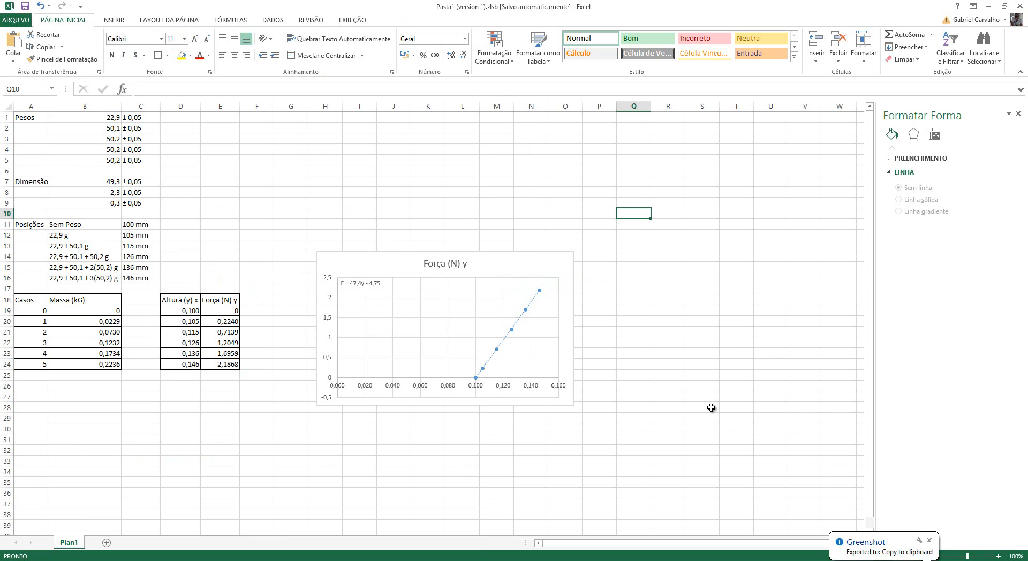
{"action": "key", "text": "ctrl+v"}
{"action": "left_click_drag", "start_coordinate": [580, 279], "coordinate": [318, 169]}
{"action": "left_click", "coordinate": [201, 456]}
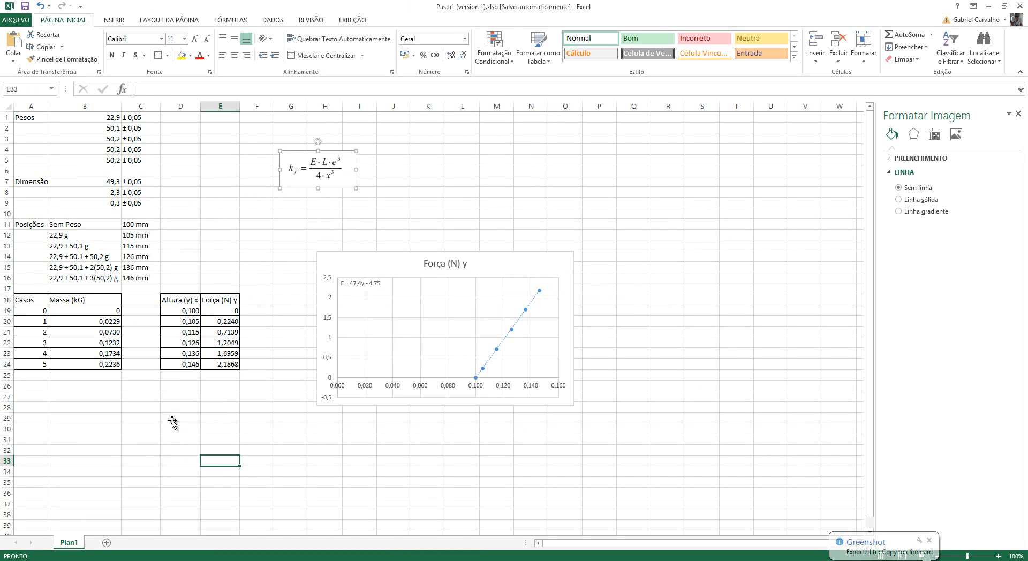
Enter the heading "kf" in L4 with the value 47,4 below it in L5
{"action": "left_click", "coordinate": [451, 162]}
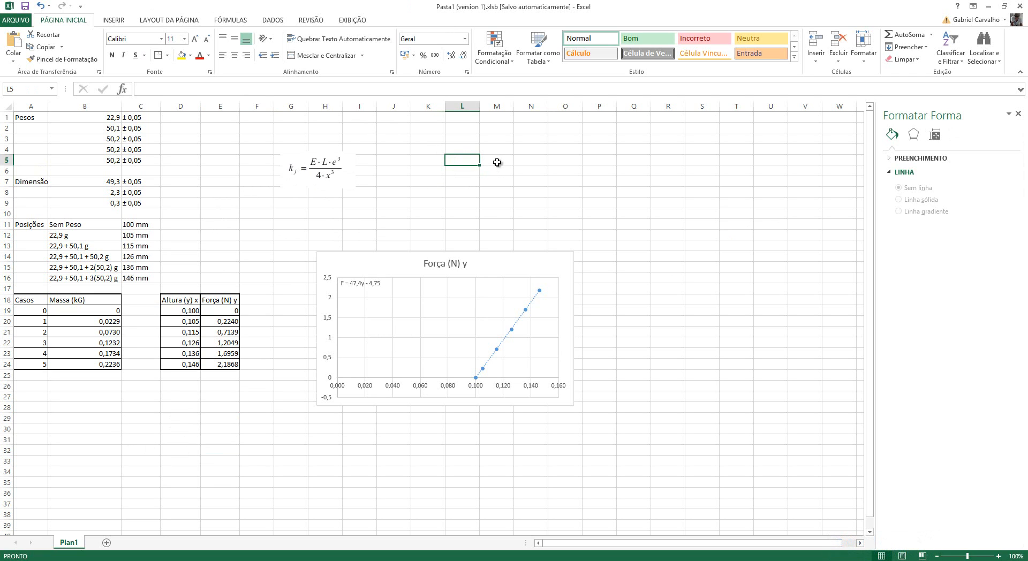
{"action": "type", "text": "47"}
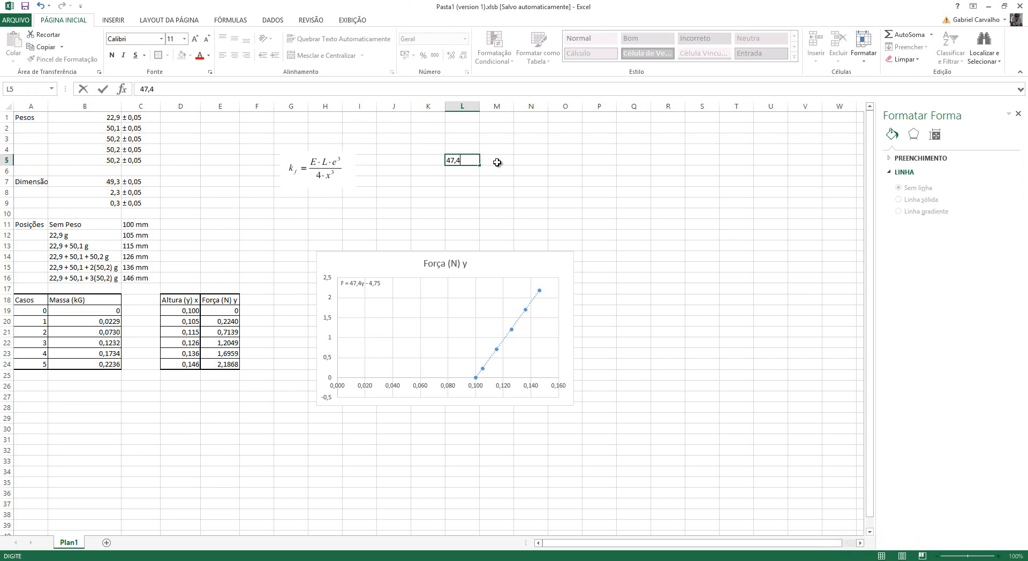
{"action": "type", "text": ",4"}
{"action": "key", "text": "Up"}
{"action": "type", "text": "kf"}
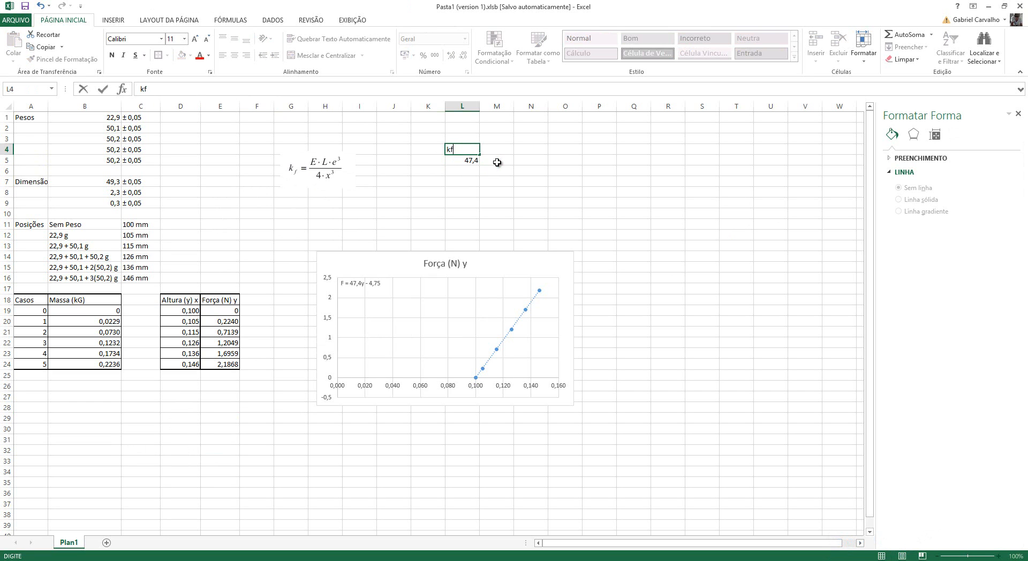
{"action": "key", "text": "Return"}
{"action": "key", "text": "Up"}
{"action": "key", "text": "Right"}
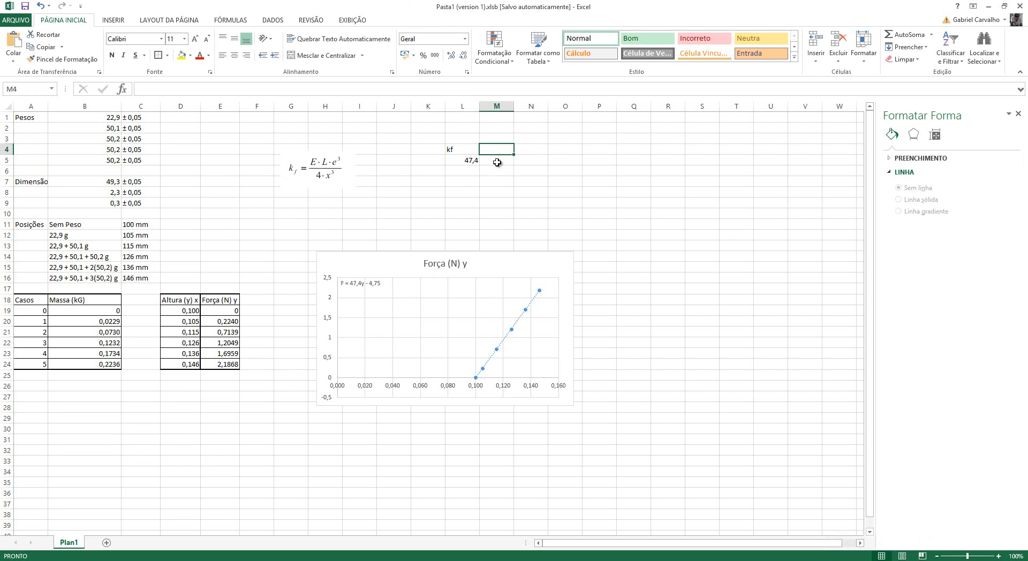
Enter the heading "L" in M4 with the value 49,3 below it in M5, checking the symbol in the experiment PDF
{"action": "type", "text": "KL"}
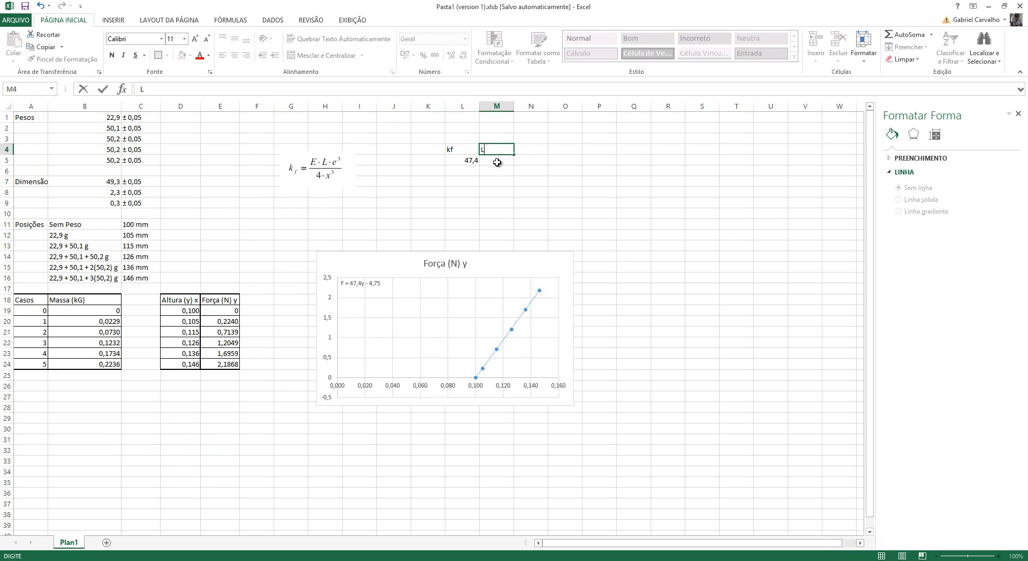
{"action": "key", "text": "Return"}
{"action": "key", "text": "alt+Tab"}
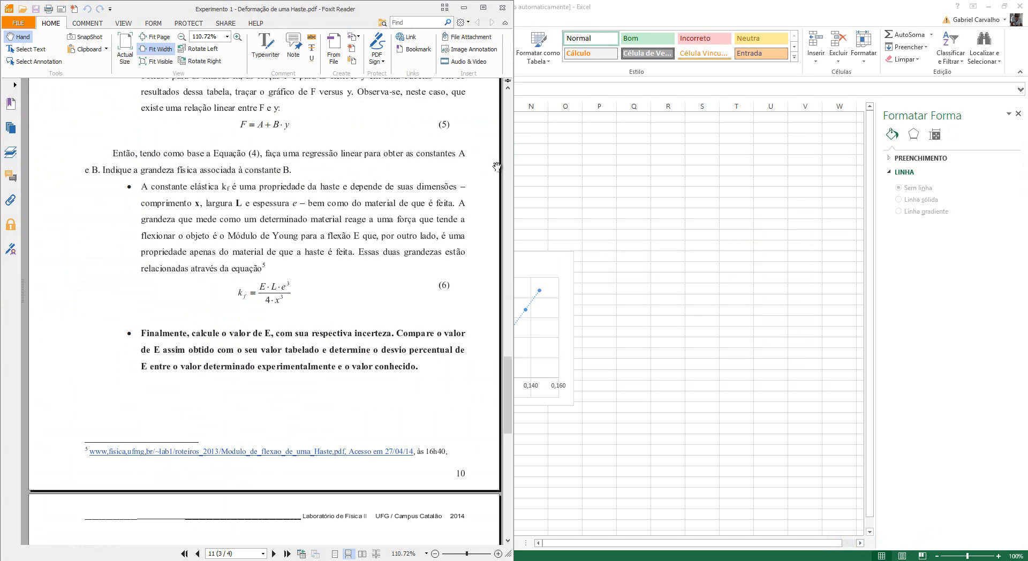
{"action": "key", "text": "alt+Tab"}
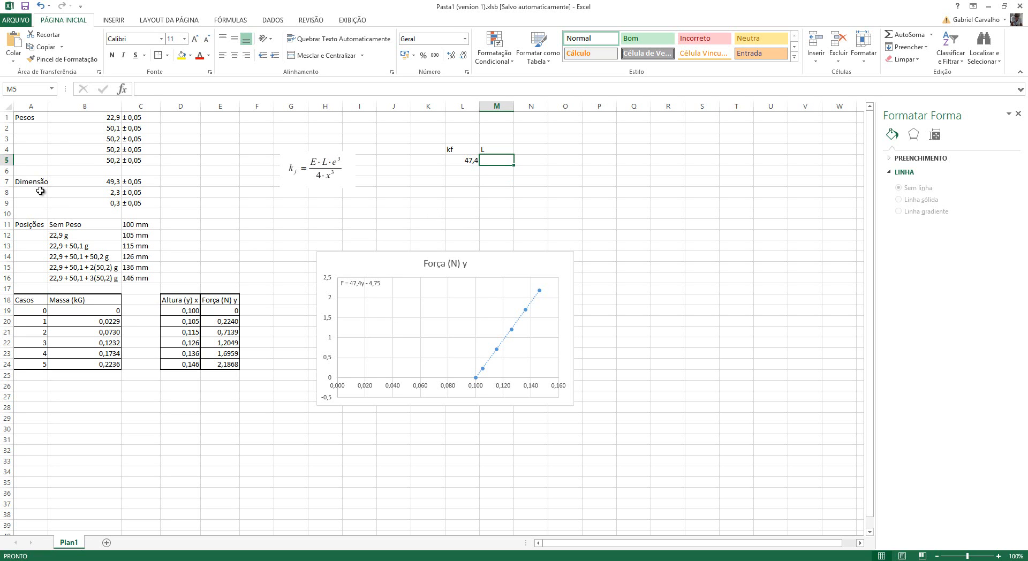
{"action": "type", "text": "49,3"}
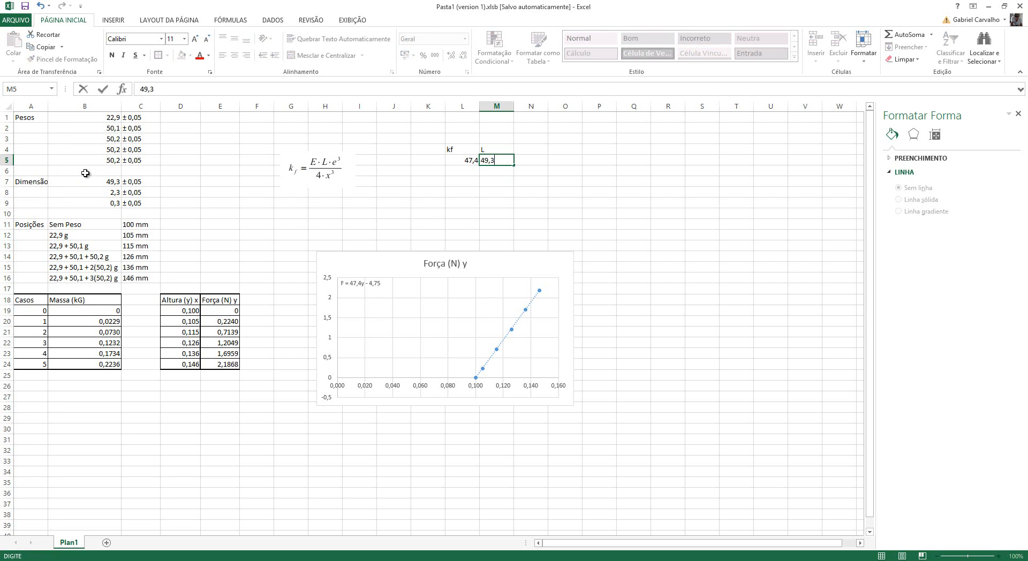
{"action": "key", "text": "Tab"}
Check the dimension symbols in the experiment PDF and enter the heading "x" in N4 with the value 2,3 in N5
{"action": "key", "text": "alt+Tab"}
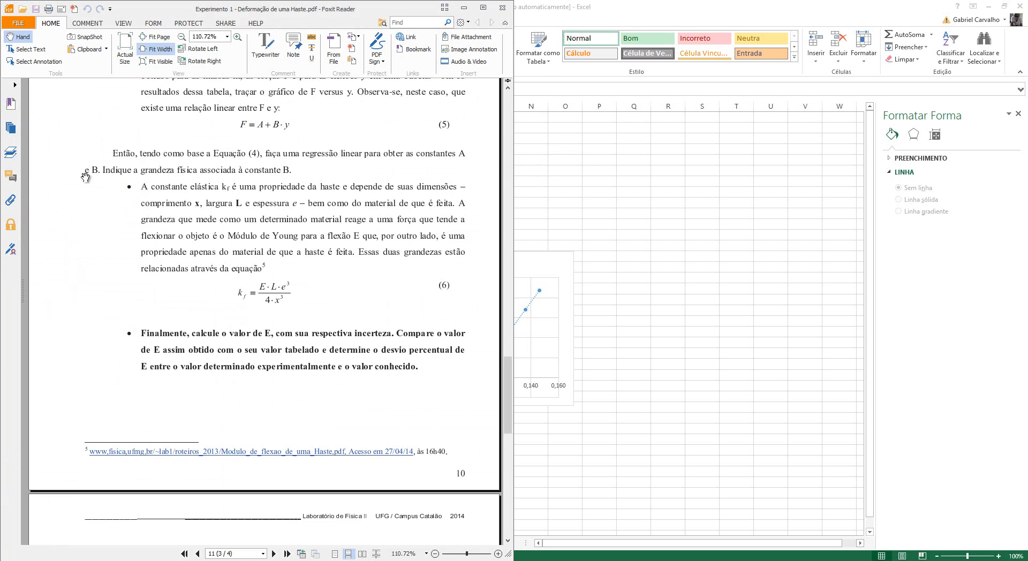
{"action": "key", "text": "alt+Tab"}
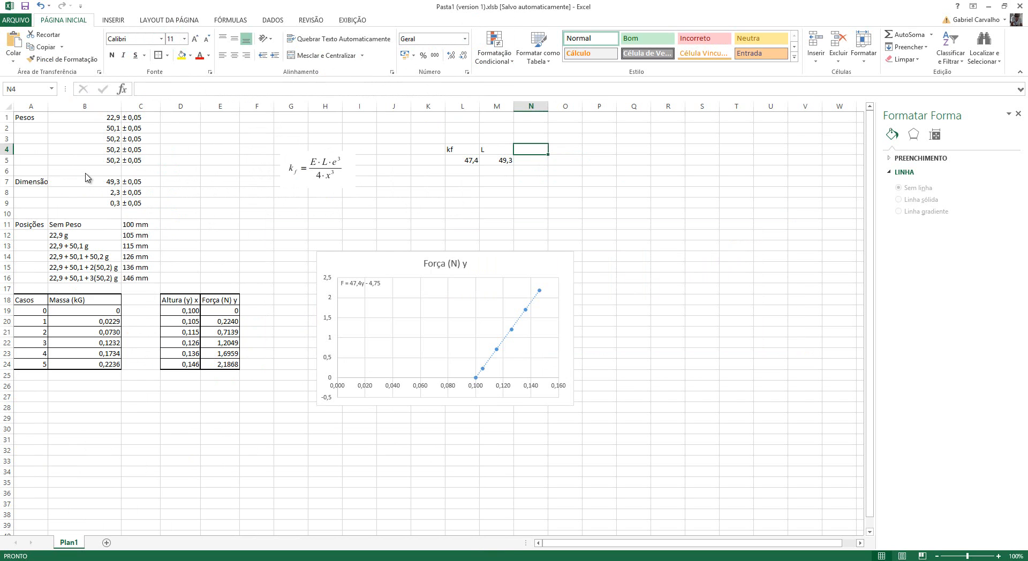
{"action": "key", "text": "alt+Tab"}
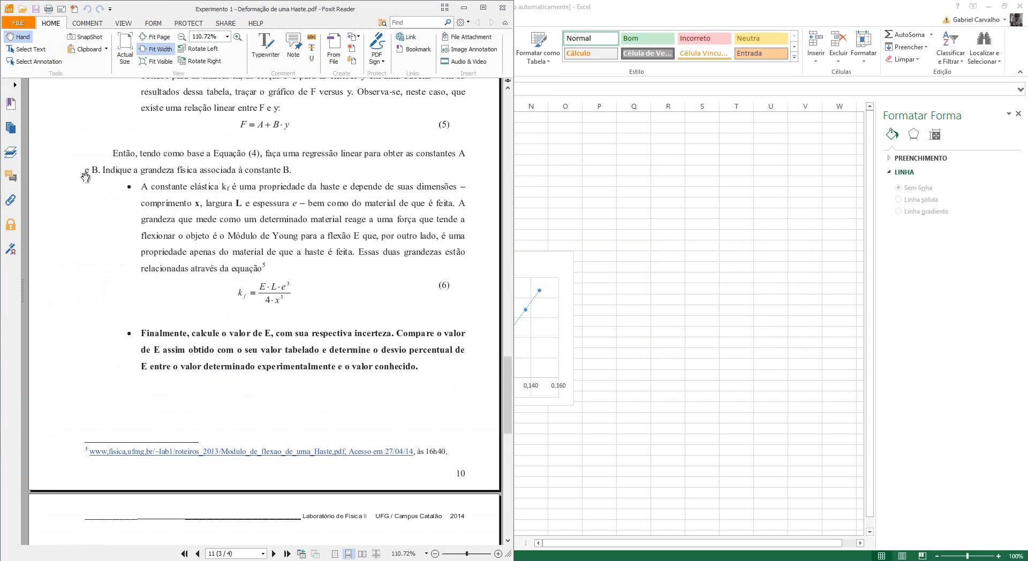
{"action": "key", "text": "alt+Tab"}
{"action": "type", "text": "x"}
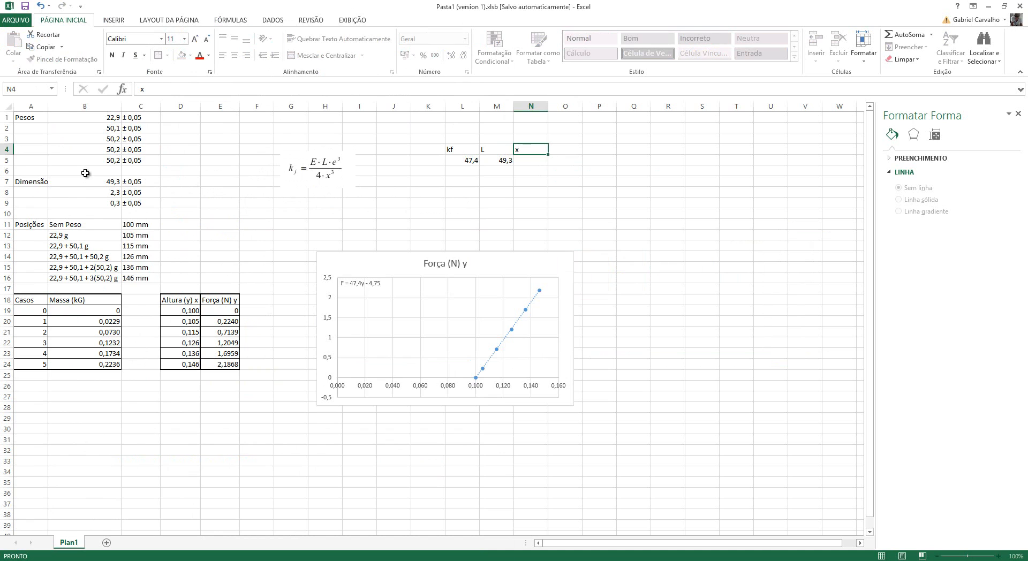
{"action": "key", "text": "Return"}
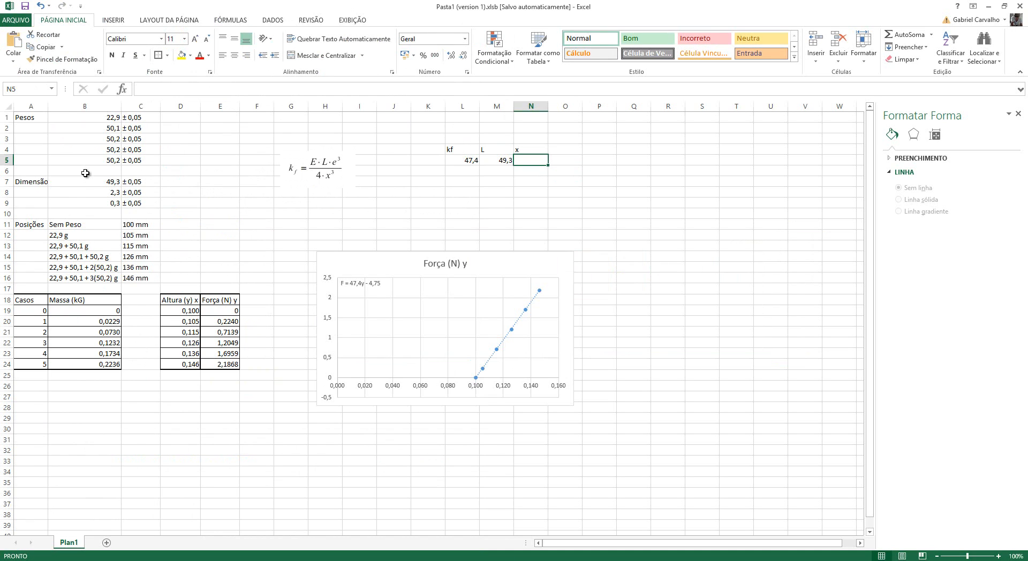
{"action": "type", "text": "2"}
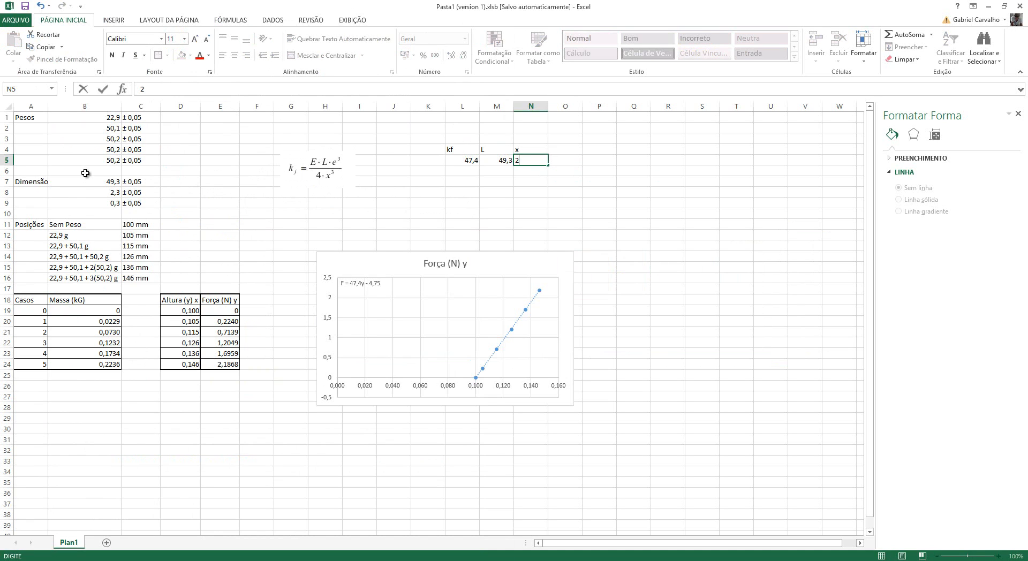
{"action": "type", "text": ",3"}
{"action": "key", "text": "Return"}
Enter the heading "e" in O4 with the value 0,3 below it in O5
{"action": "key", "text": "Right"}
{"action": "key", "text": "Up"}
{"action": "key", "text": "Up"}
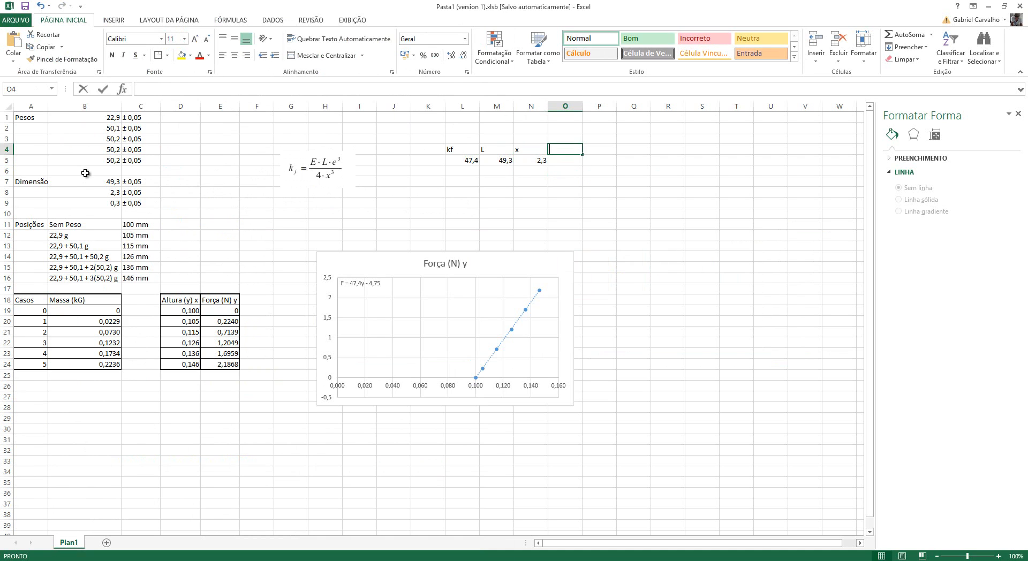
{"action": "type", "text": "e"}
{"action": "key", "text": "Return"}
{"action": "type", "text": "0,3"}
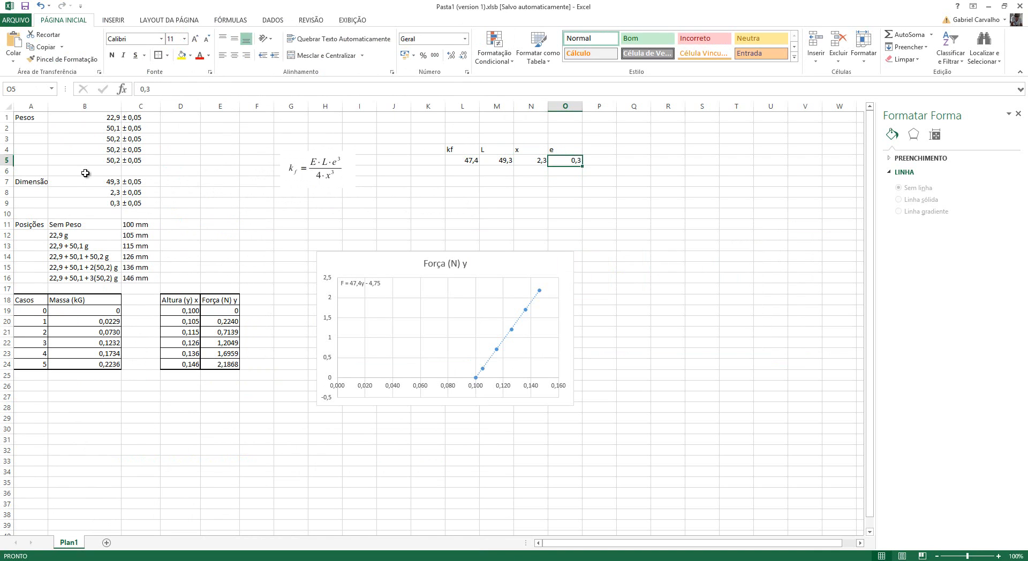
{"action": "key", "text": "Left"}
{"action": "key", "text": "Left"}
{"action": "key", "text": "Left"}
{"action": "key", "text": "Left"}
{"action": "key", "text": "Left"}
{"action": "key", "text": "Left"}
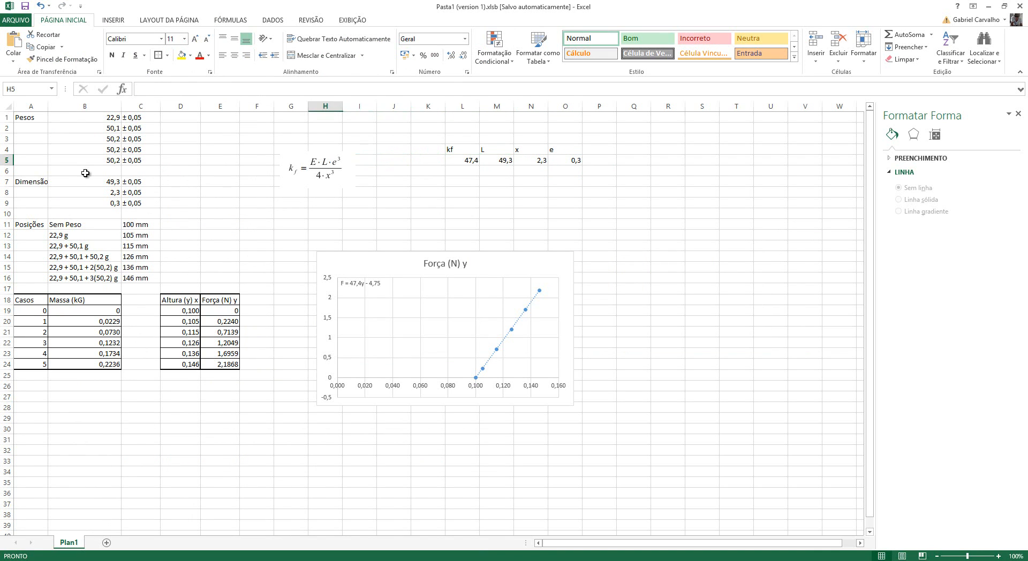
{"action": "key", "text": "Right"}
{"action": "key", "text": "Right"}
{"action": "key", "text": "Down"}
{"action": "key", "text": "Right"}
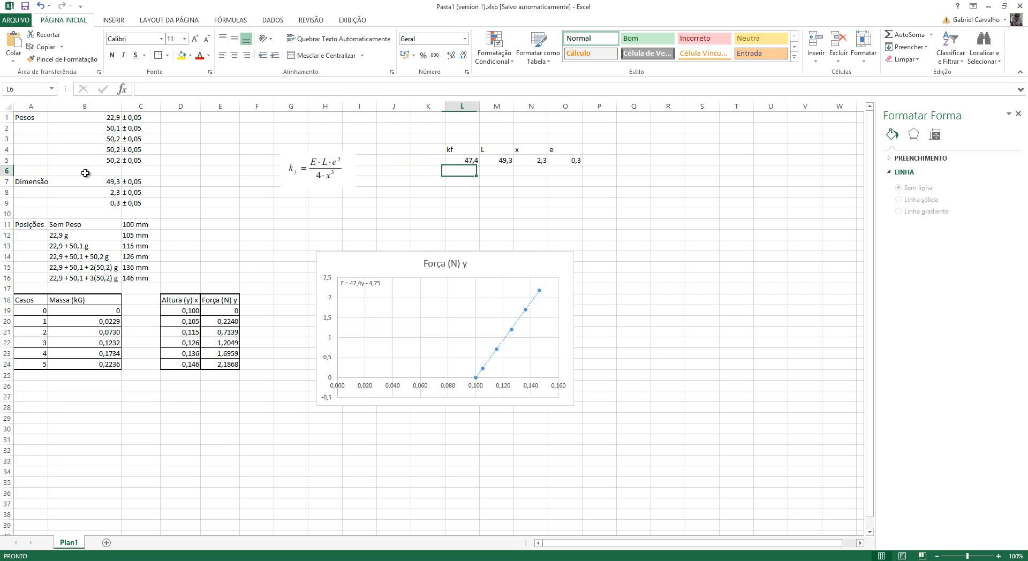
Check the instructions for E in the experiment PDF and enter the heading "E" in P4 of the Excel sheet
{"action": "key", "text": "alt+Tab"}
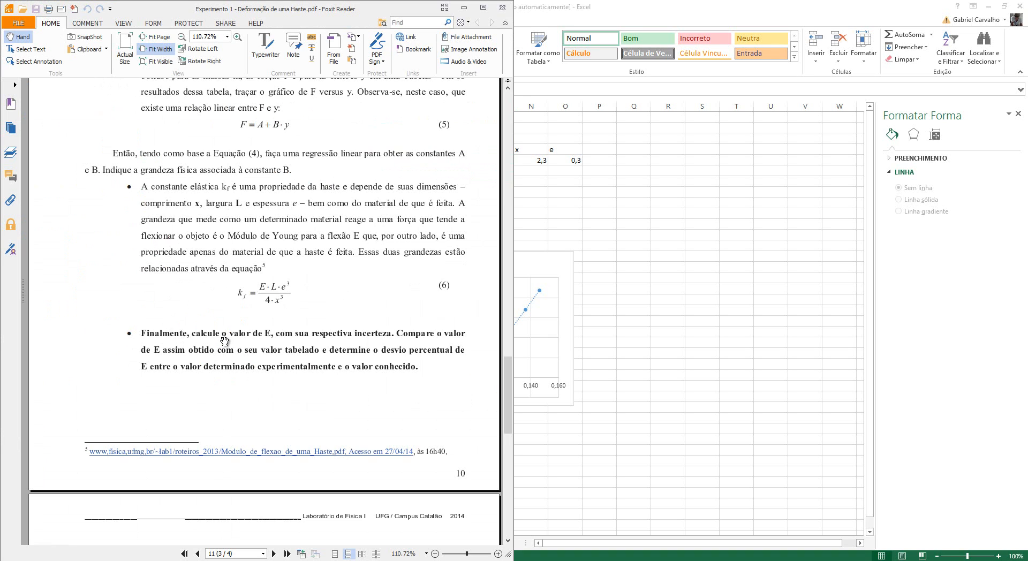
{"action": "key", "text": "alt+Tab"}
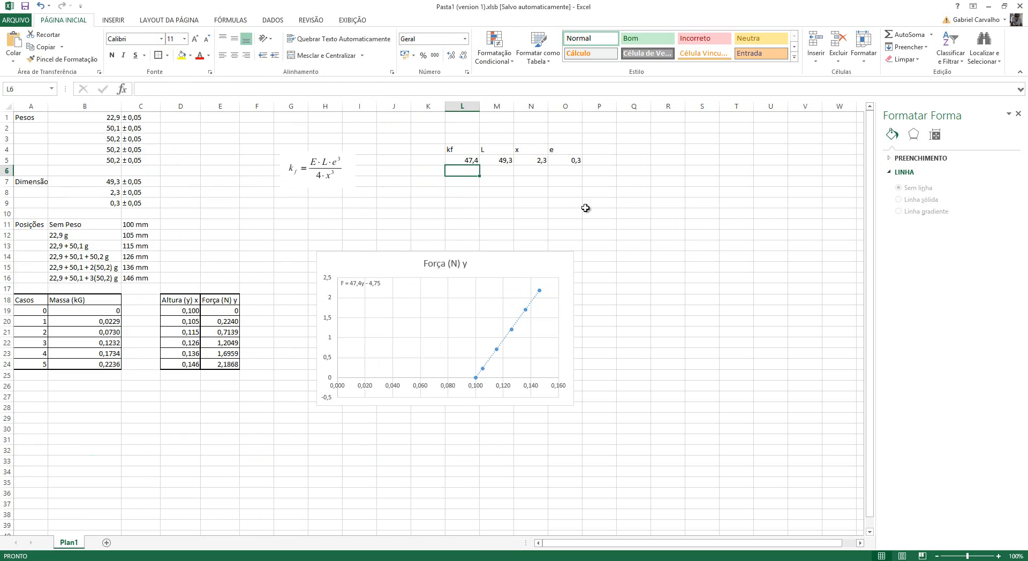
{"action": "left_click", "coordinate": [605, 151]}
{"action": "type", "text": "E"}
{"action": "key", "text": "Return"}
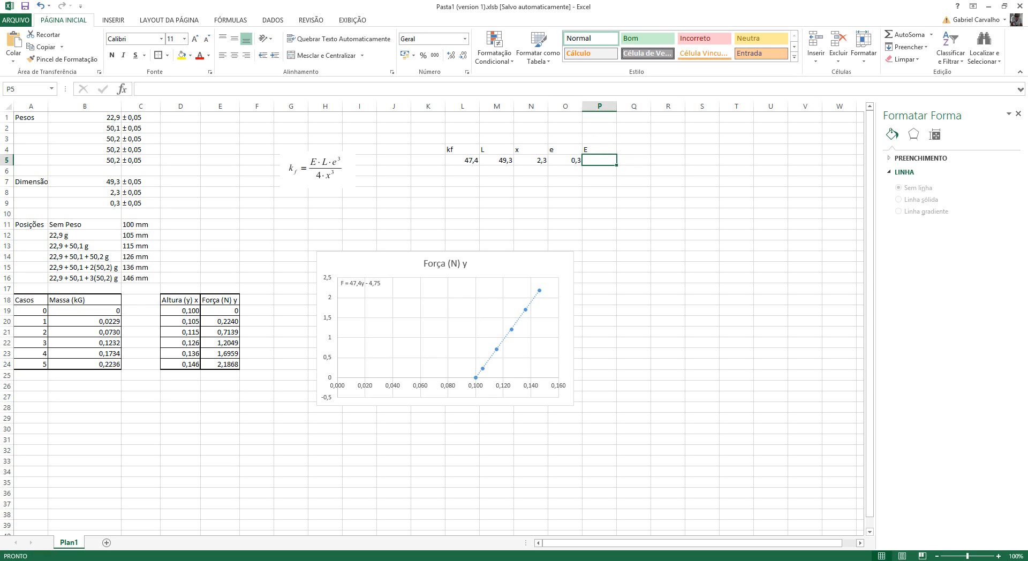
Enter the numerator formula =4*(N5^3)*L5 in P5, accepting the proposed formula correction
{"action": "key", "text": "alt+Tab"}
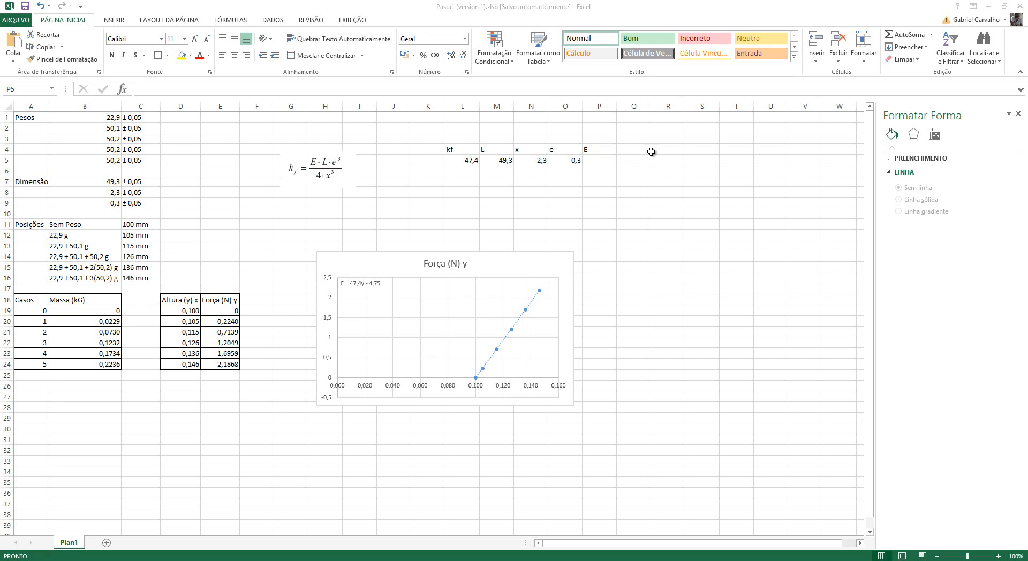
{"action": "left_click", "coordinate": [688, 204]}
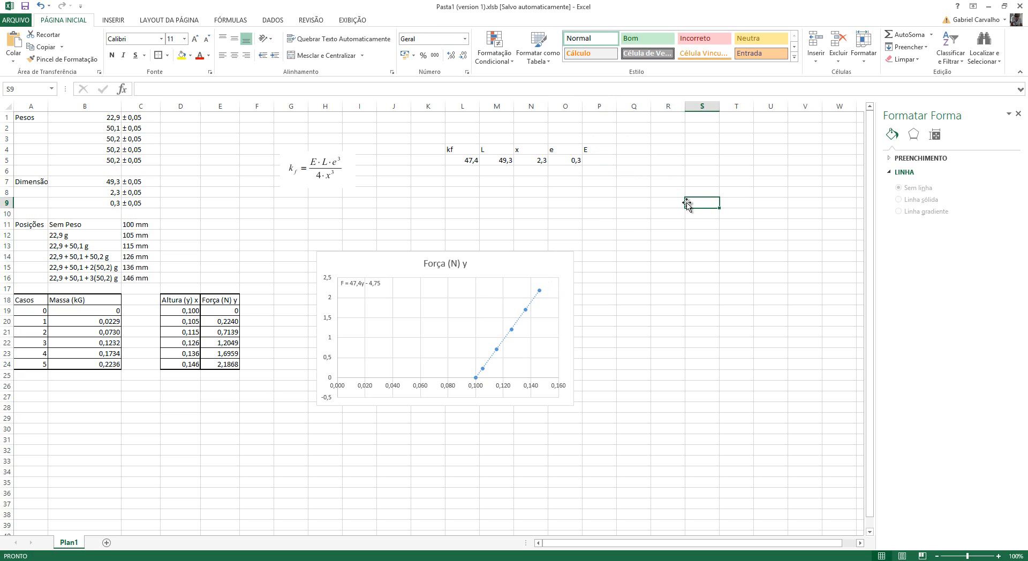
{"action": "left_click", "coordinate": [602, 162]}
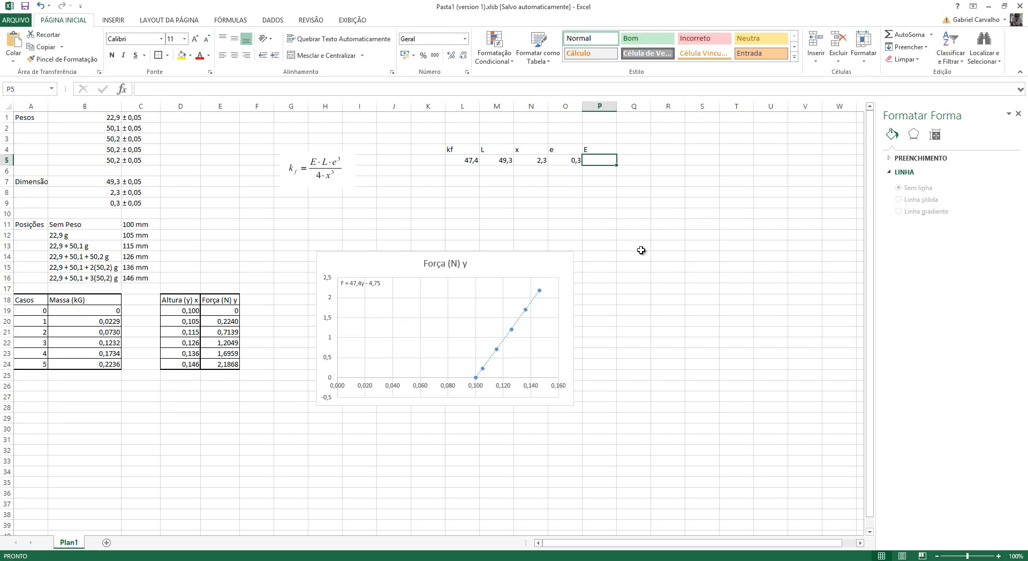
{"action": "type", "text": "="}
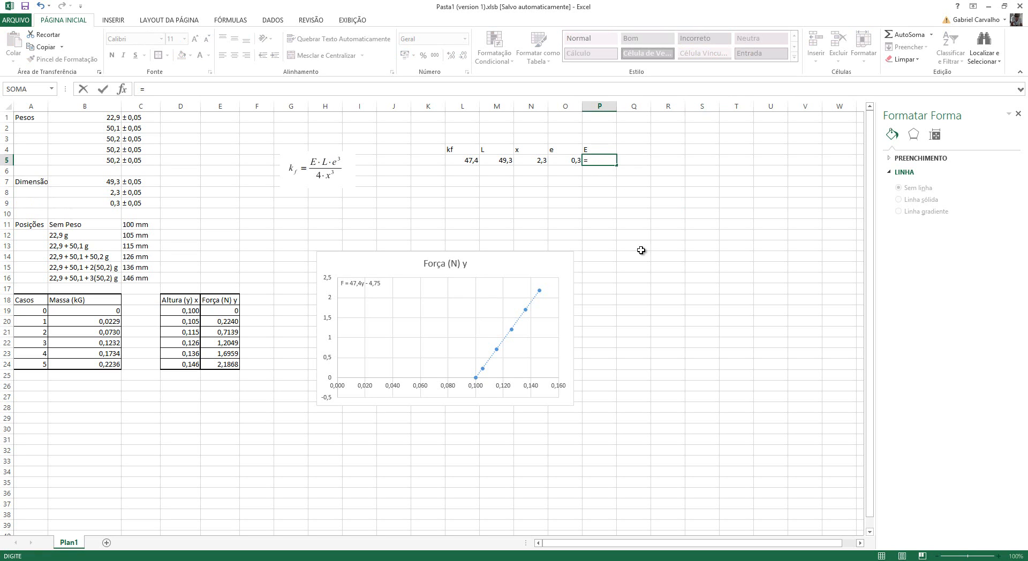
{"action": "type", "text": "4*"}
{"action": "key", "text": "Left"}
{"action": "key", "text": "Left"}
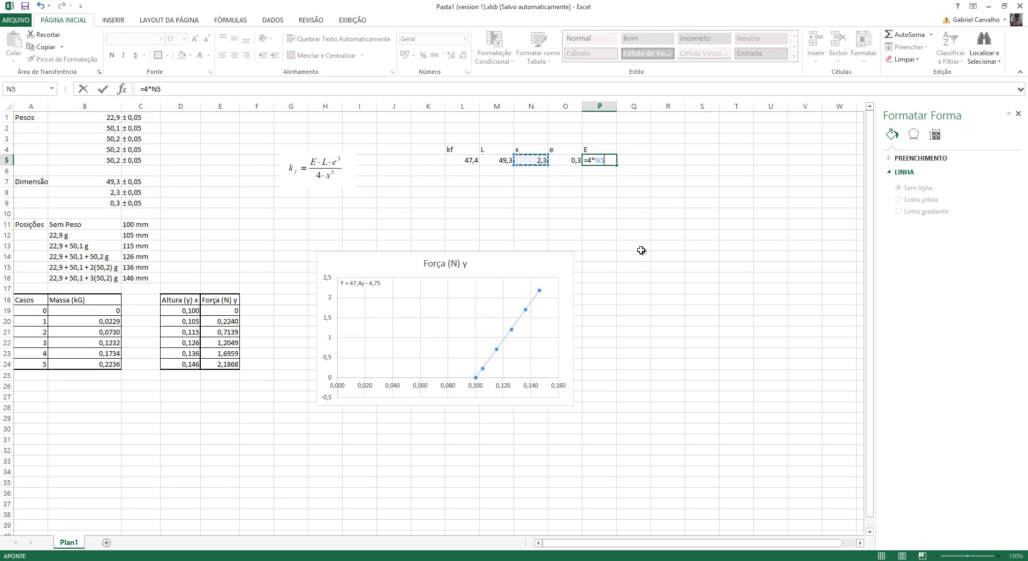
{"action": "type", "text": "^^"}
{"action": "left_click", "coordinate": [215, 86]}
{"action": "type", "text": "("}
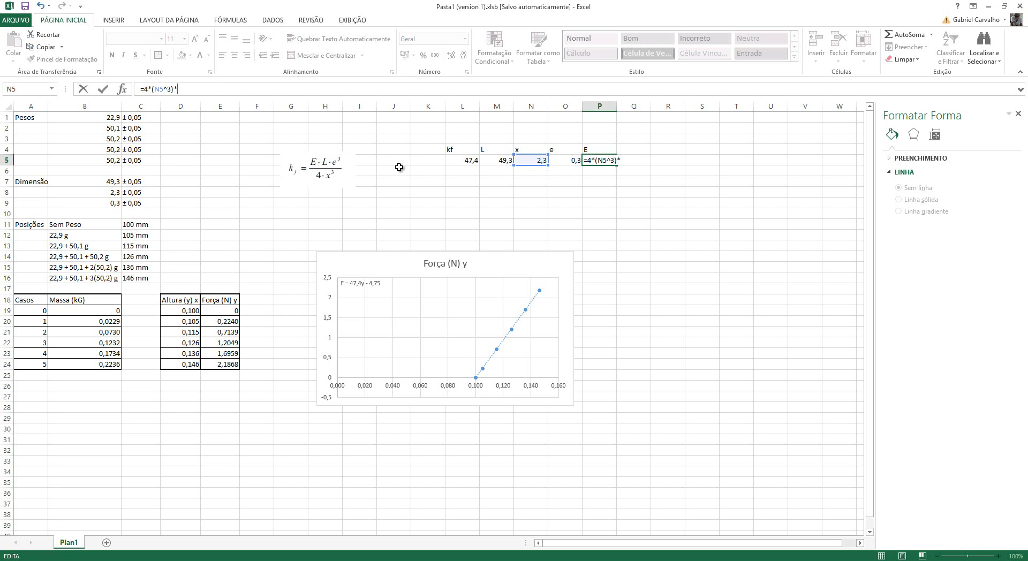
{"action": "left_click", "coordinate": [462, 160]}
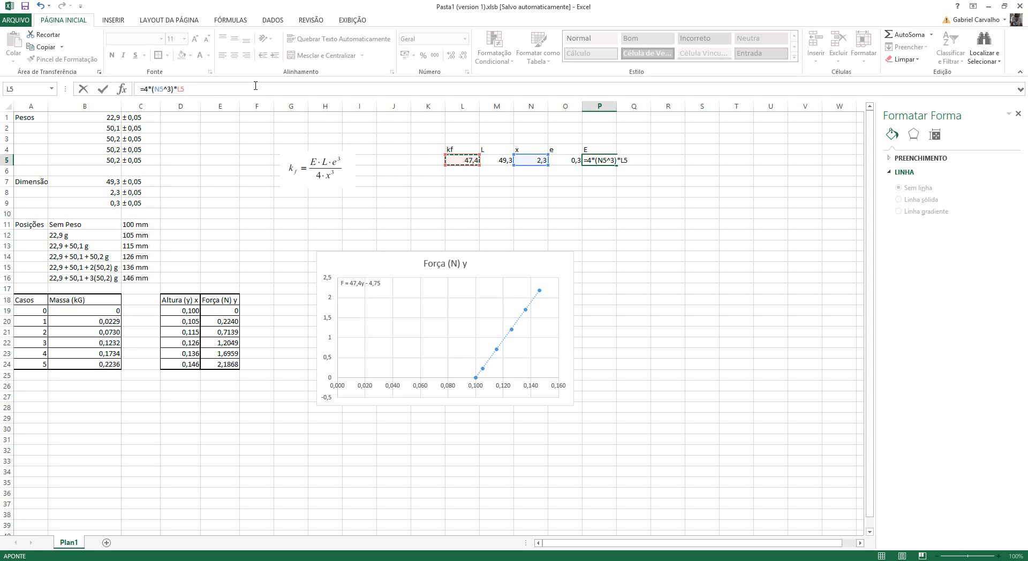
{"action": "type", "text": ")"}
{"action": "key", "text": "Return"}
{"action": "key", "text": "Left"}
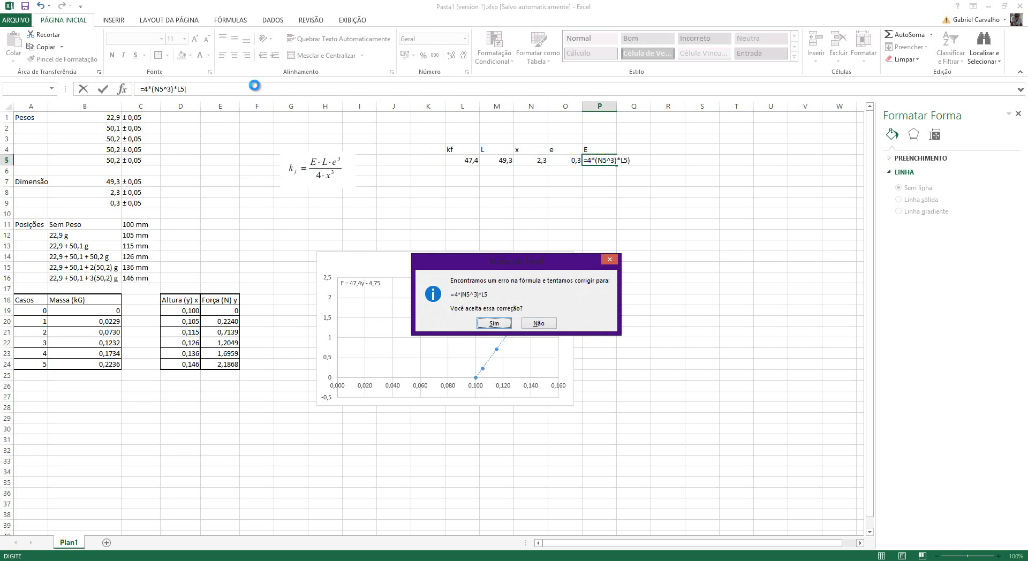
{"action": "key", "text": "Return"}
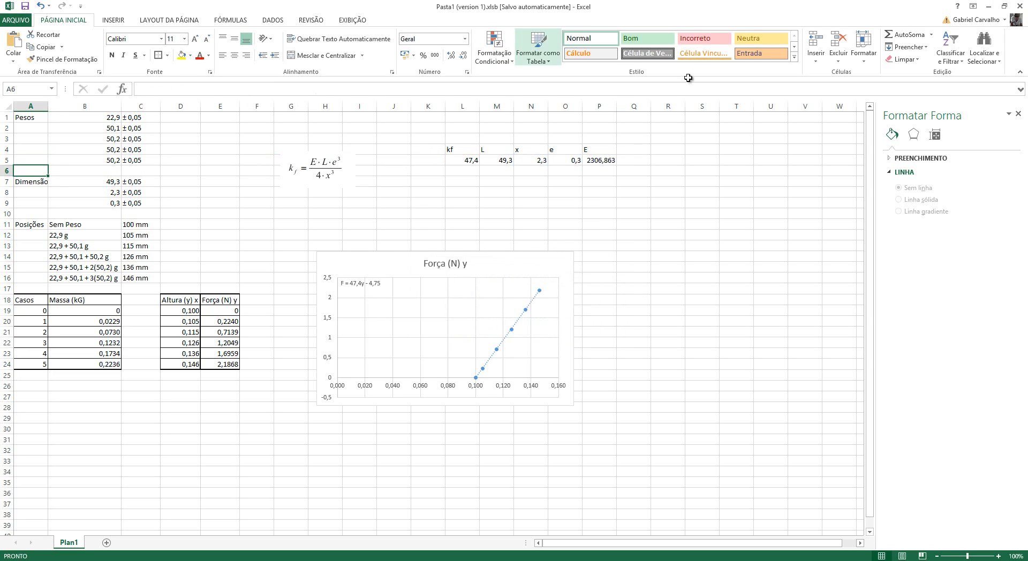
Edit the P5 formula to enclose the numerator in parentheses and append a division with an opening parenthesis
{"action": "left_click", "coordinate": [600, 160]}
{"action": "left_click", "coordinate": [187, 89]}
{"action": "key", "text": "Left"}
{"action": "key", "text": "Left"}
{"action": "key", "text": "Left"}
{"action": "key", "text": "Left"}
{"action": "key", "text": "Left"}
{"action": "key", "text": "Left"}
{"action": "key", "text": "Left"}
{"action": "key", "text": "Left"}
{"action": "key", "text": "Left"}
{"action": "key", "text": "Left"}
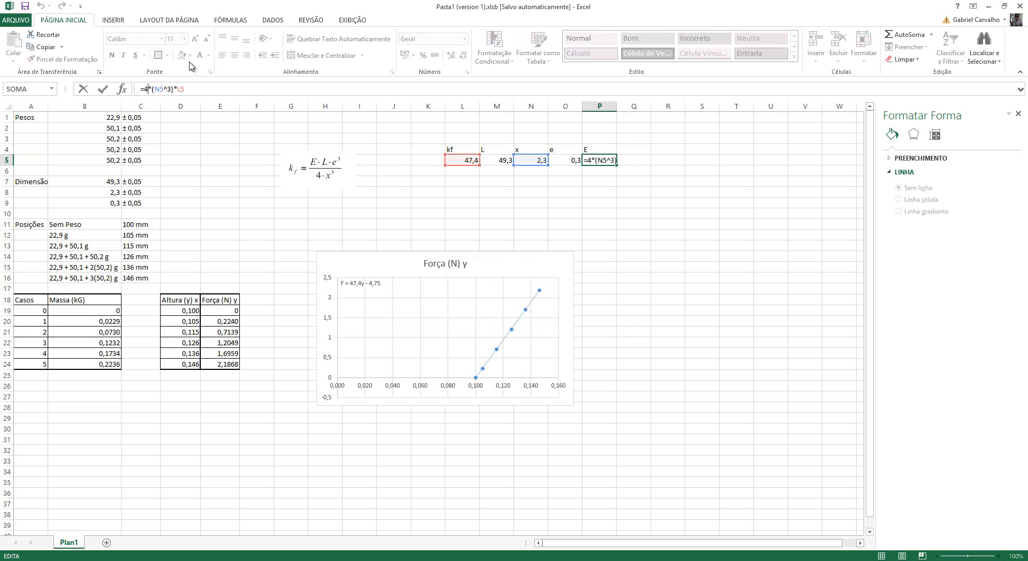
{"action": "type", "text": "("}
{"action": "key", "text": "End"}
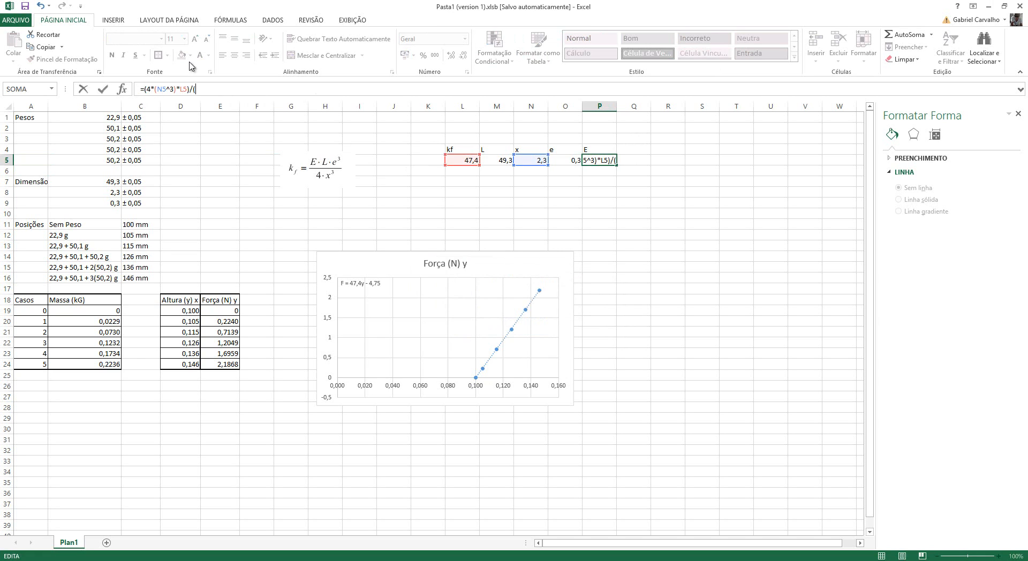
Complete the P5 formula with the denominator M5*(O5^3), giving =(4*(N5^3)*L5)/(M5*(O5^3))
{"action": "left_click", "coordinate": [490, 162]}
{"action": "type", "text": "*"}
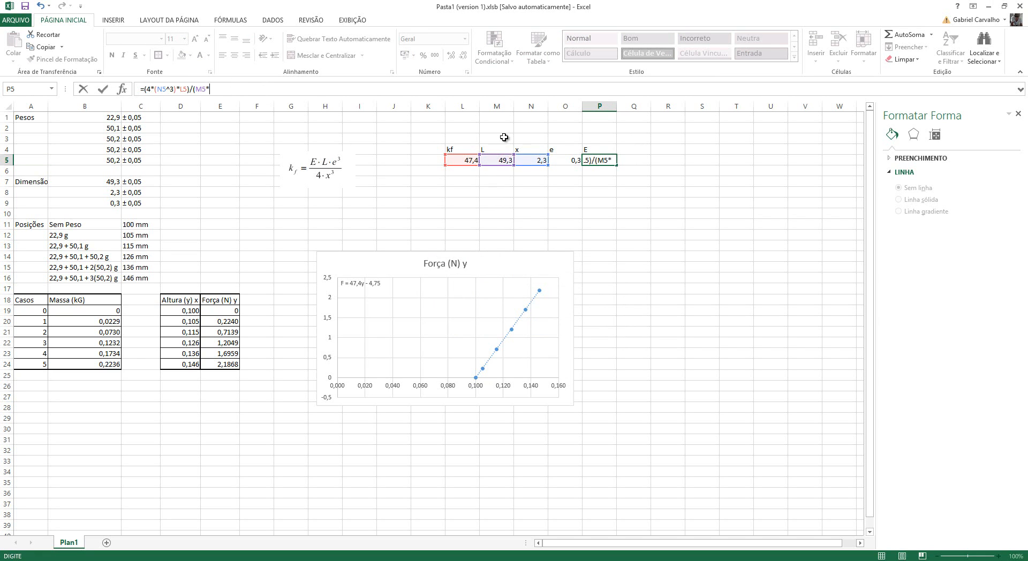
{"action": "left_click", "coordinate": [571, 162]}
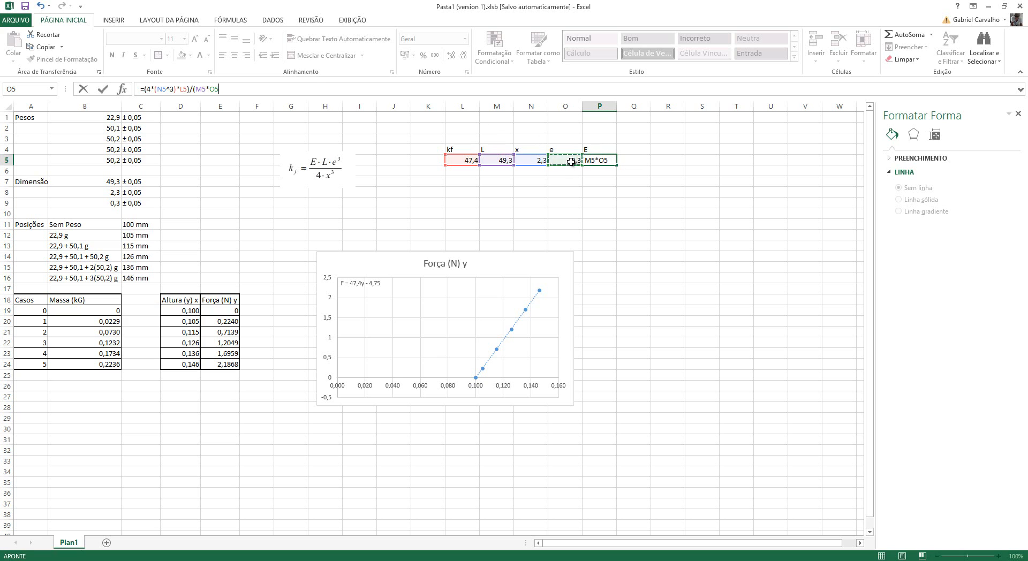
{"action": "left_click", "coordinate": [289, 92]}
{"action": "type", "text": "^3)"}
{"action": "type", "text": "("}
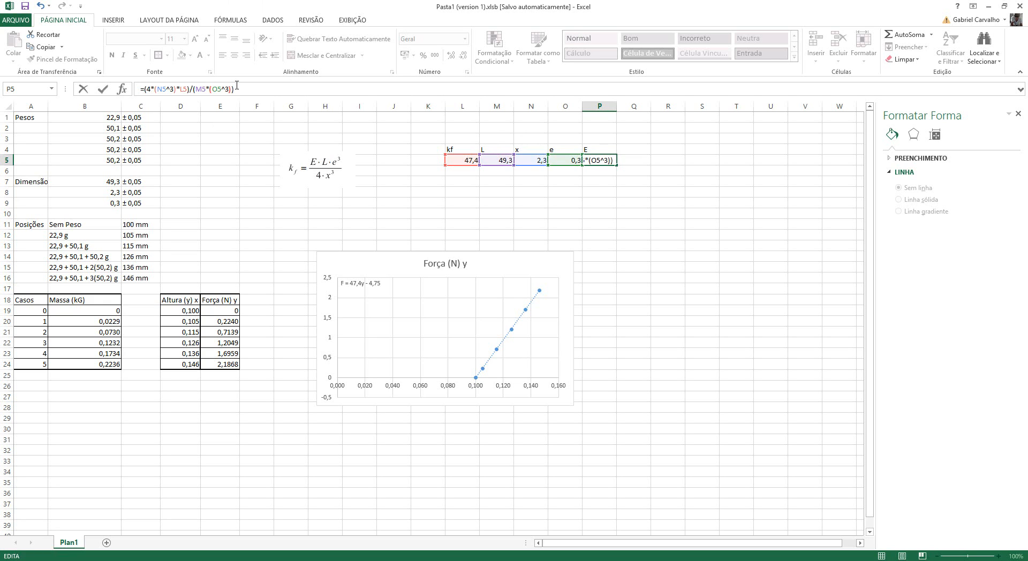
{"action": "key", "text": "ctrl+Return"}
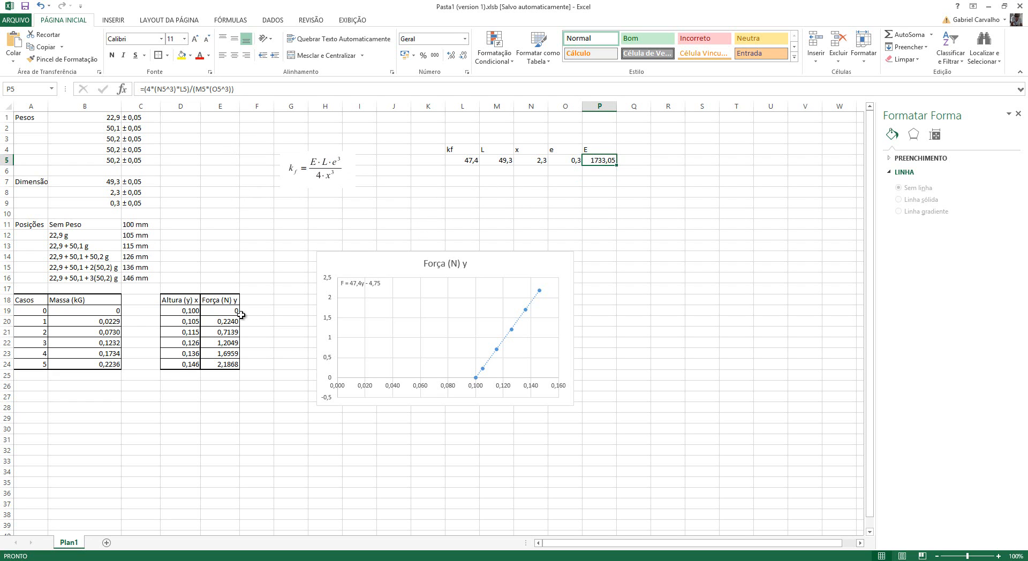
Switch to Chrome and search Google for "aluminio kf" in a new tab
{"action": "key", "text": "alt+Tab"}
{"action": "key", "text": "ctrl+t"}
{"action": "type", "text": "al"}
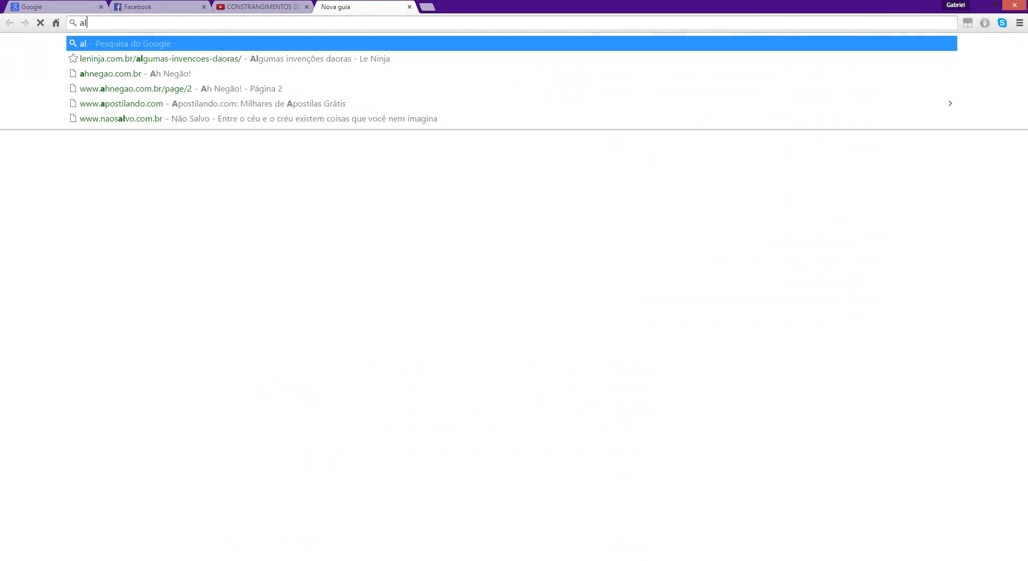
{"action": "type", "text": "uminio kf"}
{"action": "key", "text": "Return"}
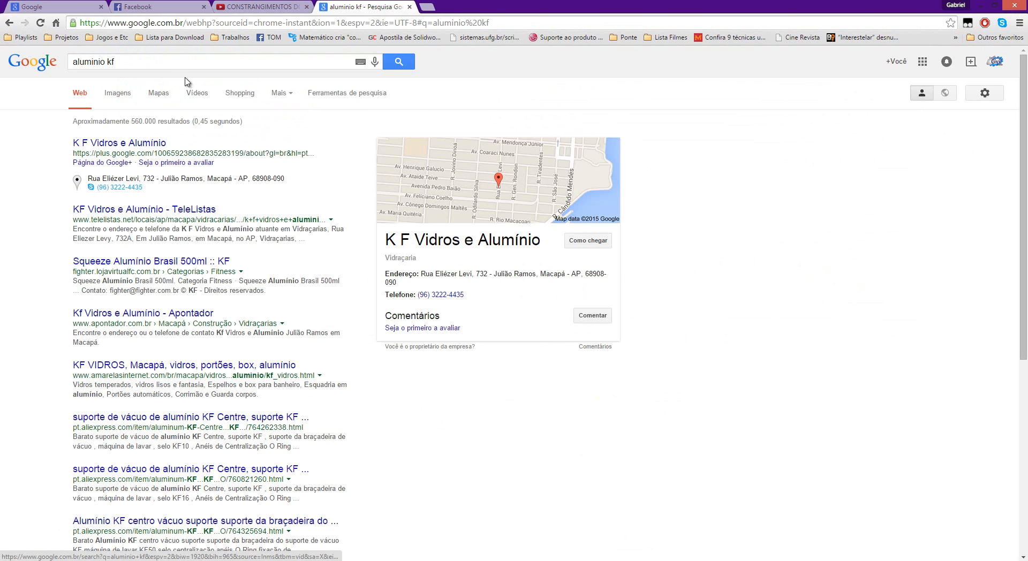
Search Google for "aluminio constante elastica"
{"action": "left_click", "coordinate": [117, 60]}
{"action": "type", "text": "co"}
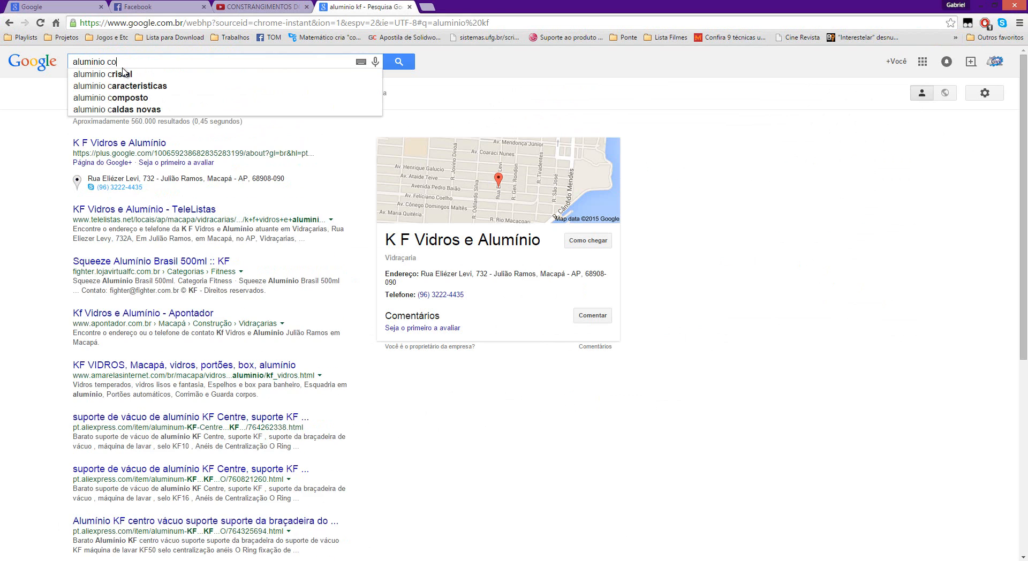
{"action": "type", "text": "nstante"}
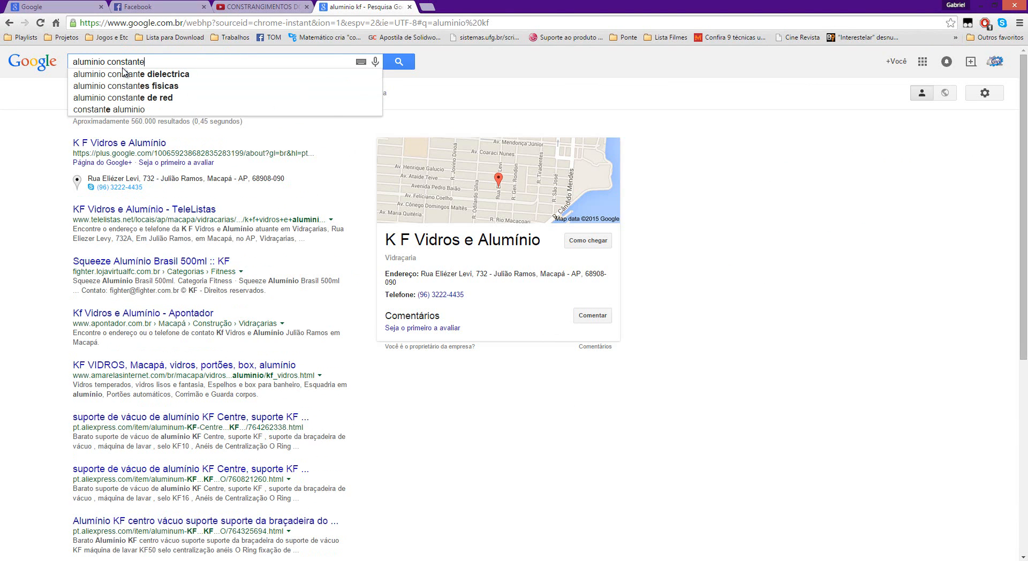
{"action": "type", "text": " elastica"}
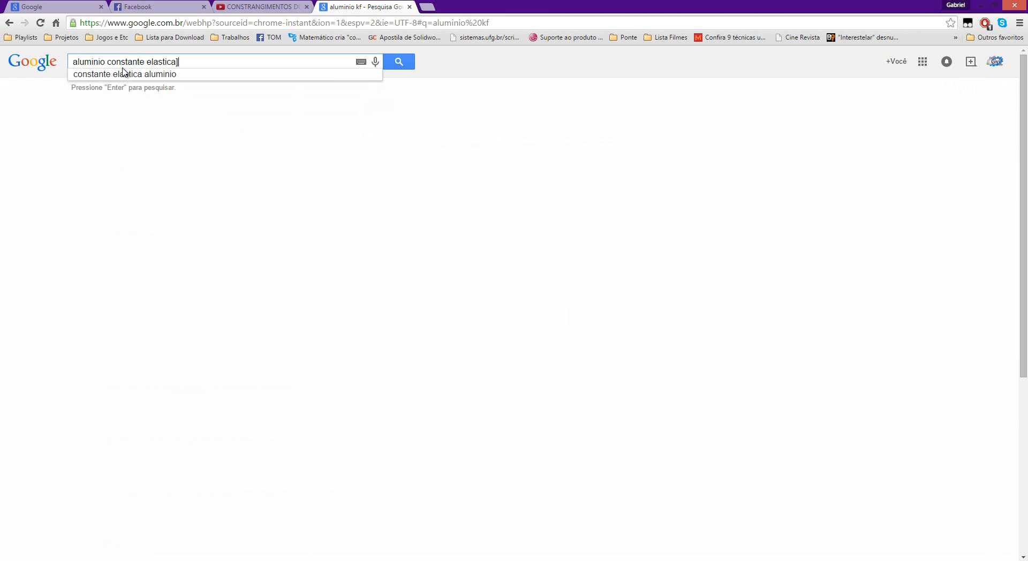
{"action": "key", "text": "Return"}
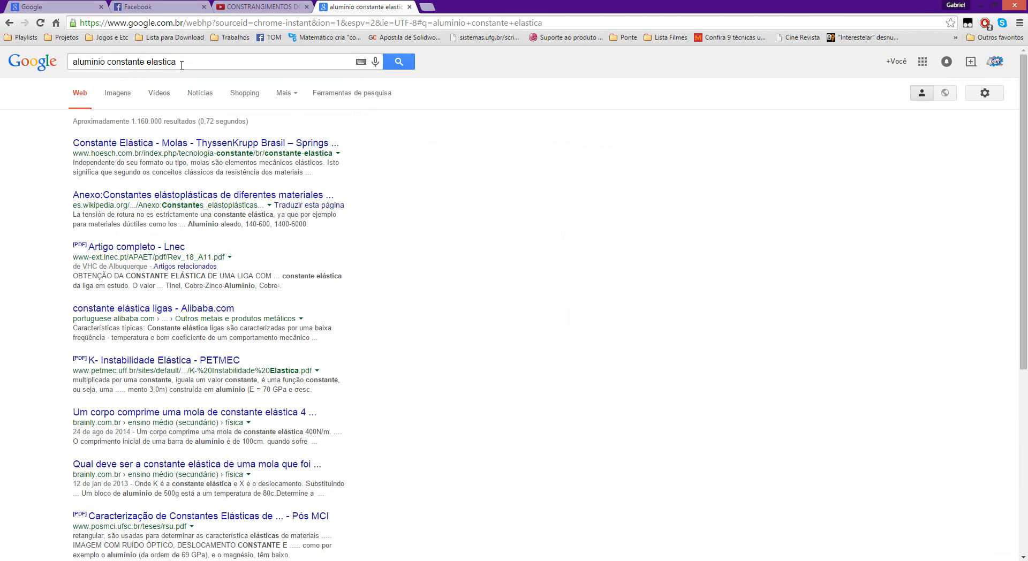
Refine the Google search to the suggested query "aluminio constantes fisicas"
{"action": "double_click", "coordinate": [150, 62]}
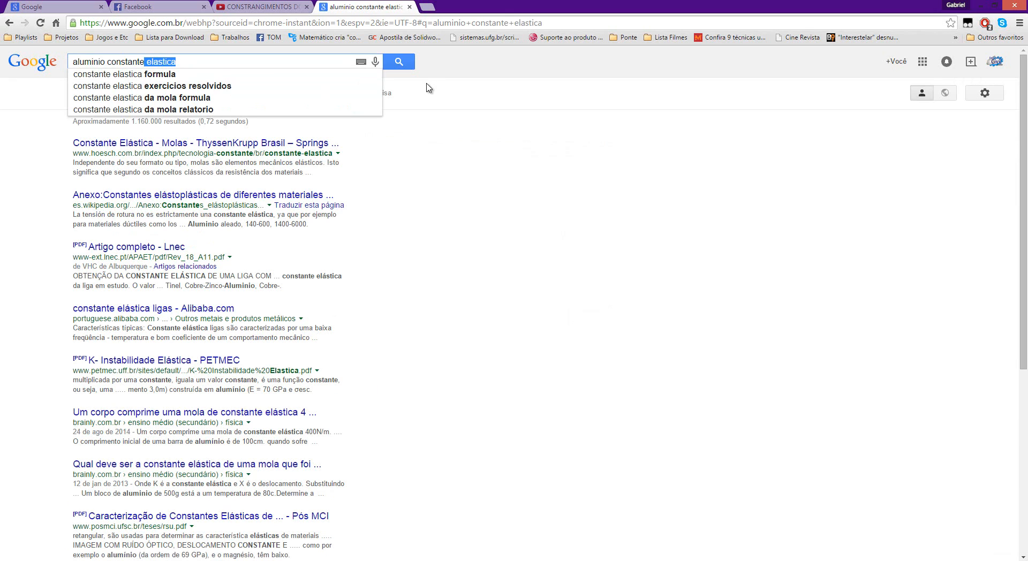
{"action": "key", "text": "BackSpace"}
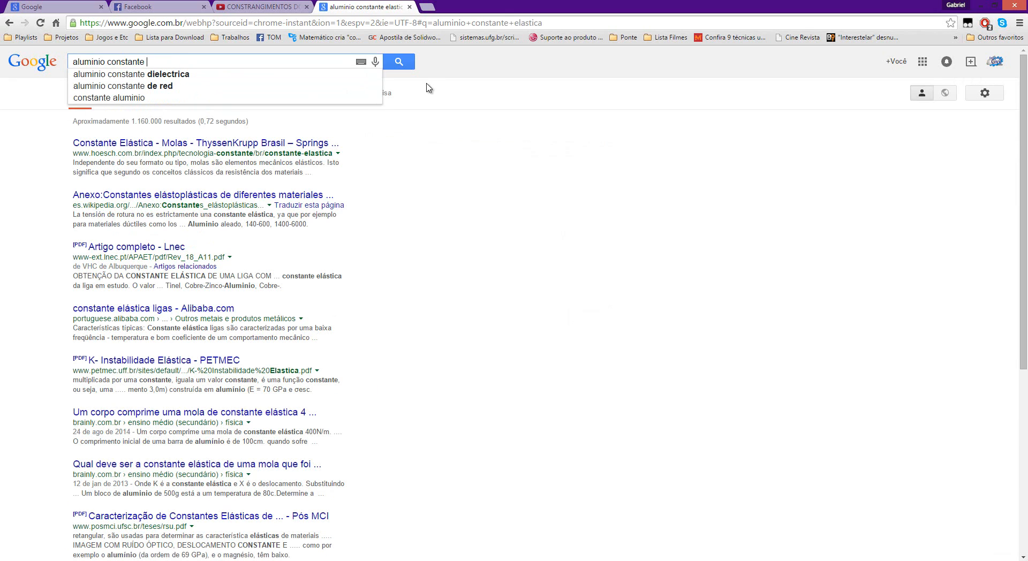
{"action": "key", "text": "BackSpace"}
{"action": "type", "text": "s"}
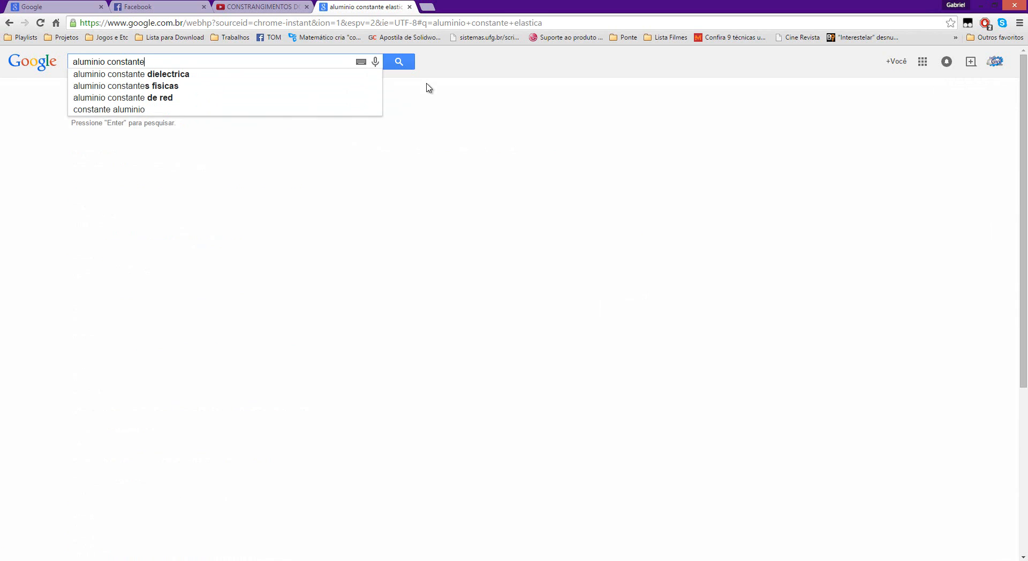
{"action": "key", "text": "Down"}
{"action": "key", "text": "Return"}
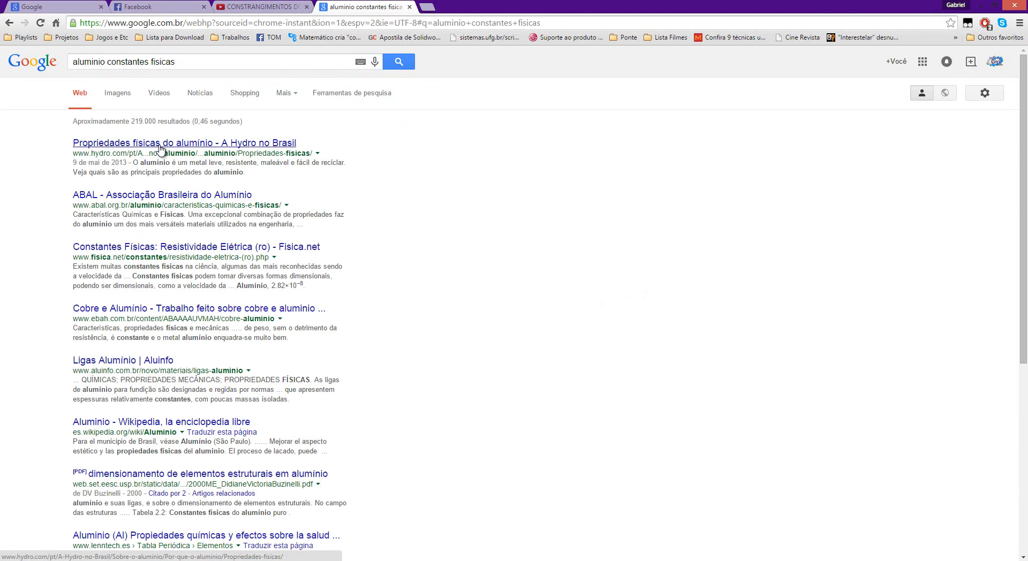
Open Hydro's "Propriedades físicas do alumínio" result in a new tab, look for "elas" in the page, and close it
{"action": "middle_click", "coordinate": [161, 143]}
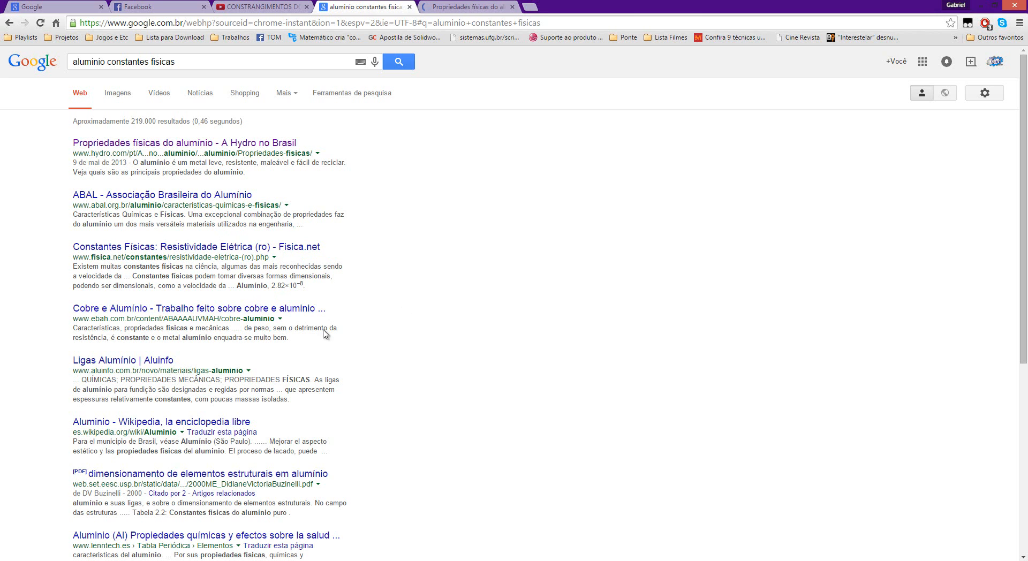
{"action": "key", "text": "ctrl+Tab"}
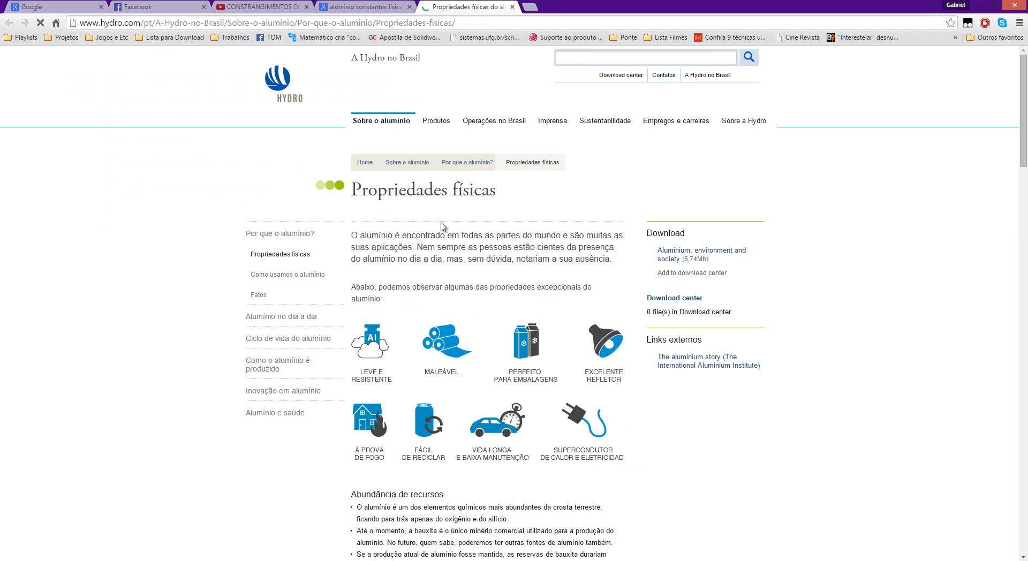
{"action": "scroll", "coordinate": [449, 219], "scroll_direction": "down", "scroll_amount": 13}
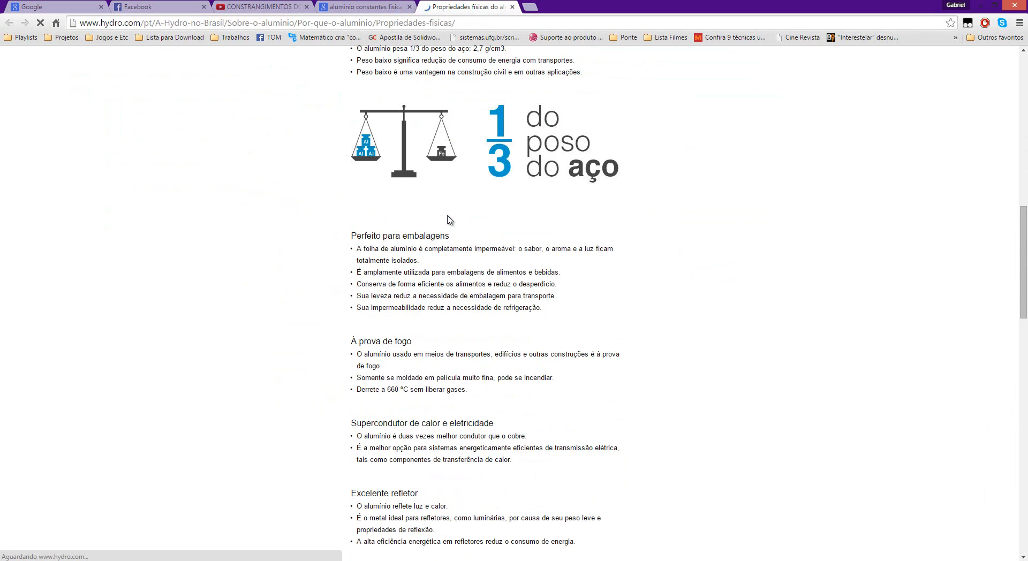
{"action": "scroll", "coordinate": [448, 223], "scroll_direction": "up", "scroll_amount": 1}
{"action": "type", "text": "elas"}
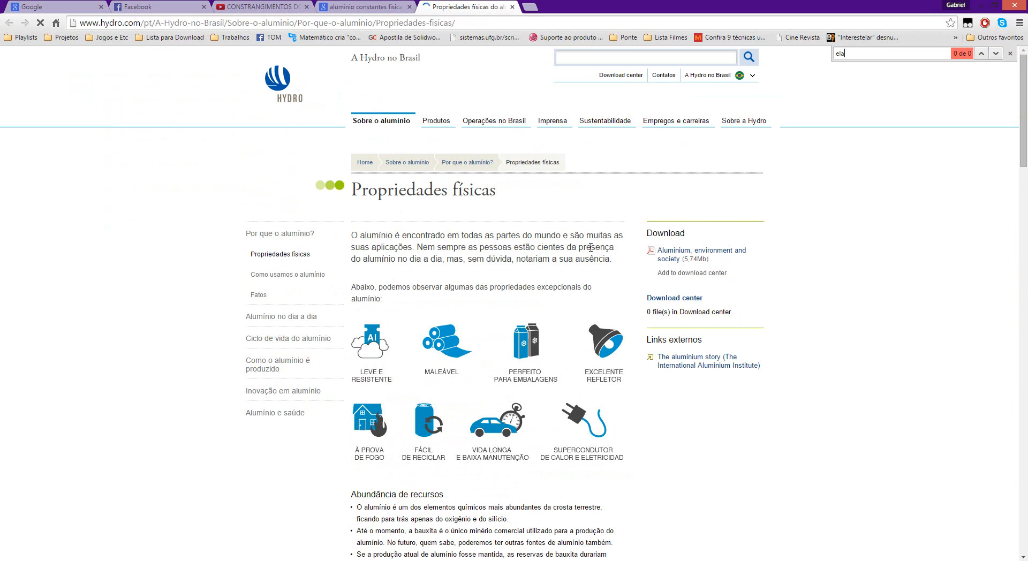
{"action": "key", "text": "ctrl+w"}
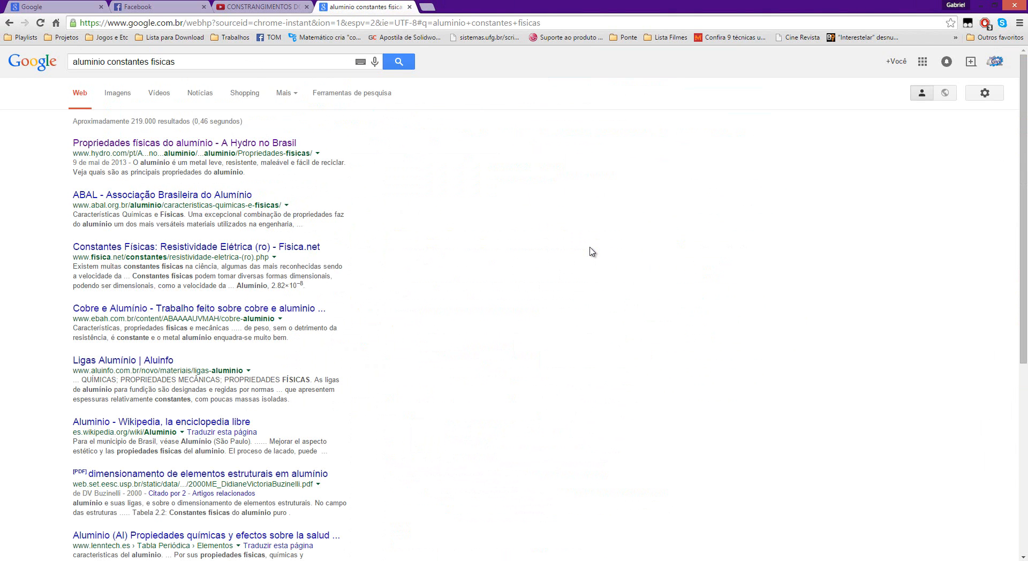
Open the Spanish Wikipedia article on Aluminio and find the occurrences of "elas" in it
{"action": "left_click", "coordinate": [205, 422]}
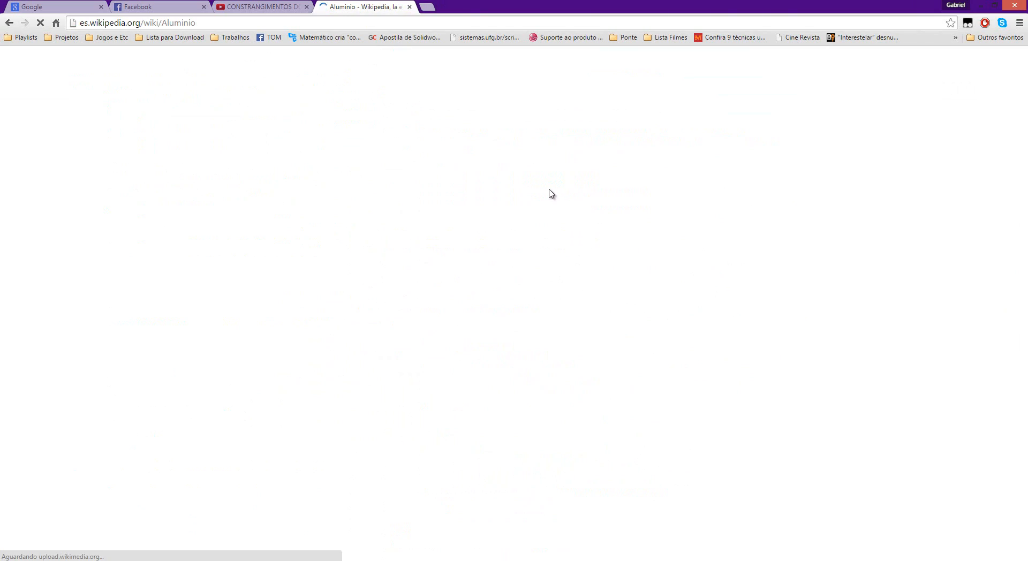
{"action": "scroll", "coordinate": [604, 188], "scroll_direction": "down", "scroll_amount": 4}
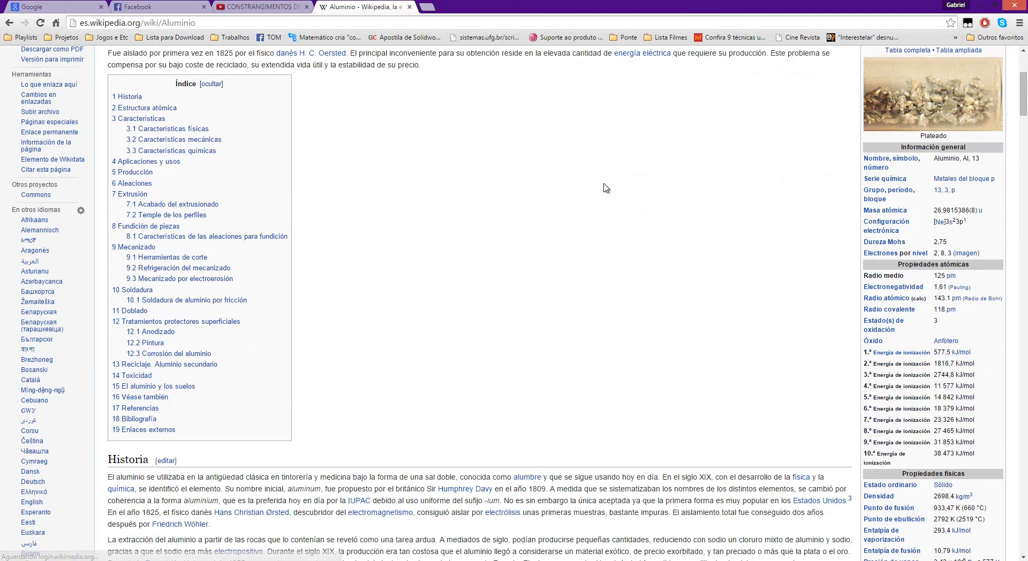
{"action": "key", "text": "ctrl+f"}
{"action": "type", "text": "ela"}
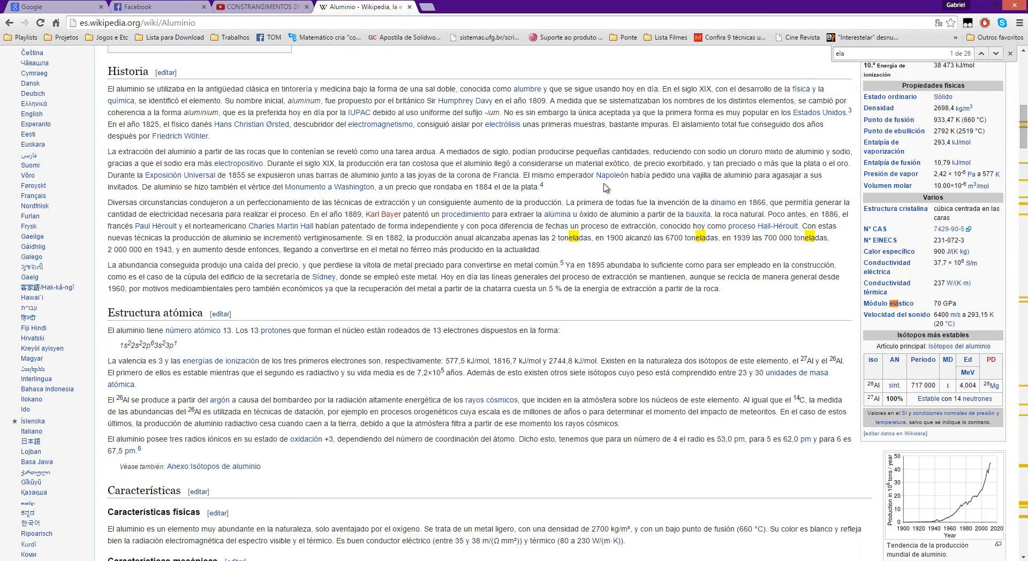
{"action": "type", "text": "s"}
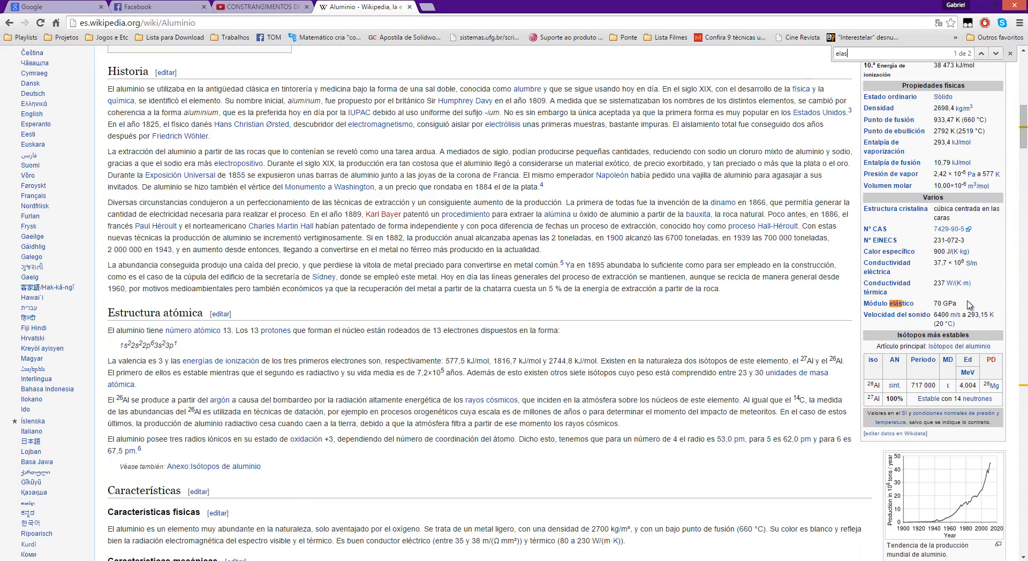
{"action": "left_click", "coordinate": [997, 54]}
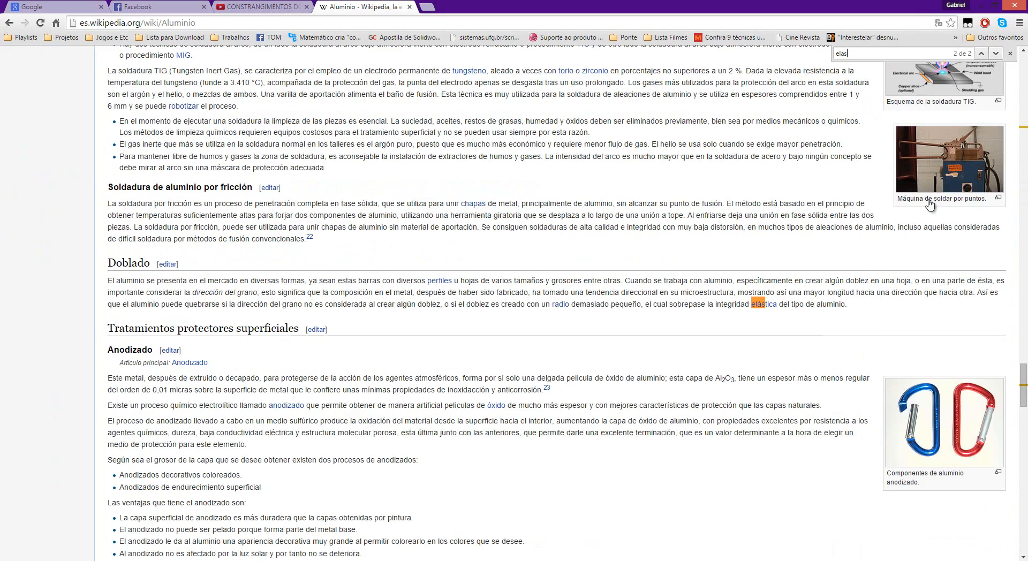
Skim the article's alloy and production sections, close its tab, and return to the Excel worksheet
{"action": "scroll", "coordinate": [935, 206], "scroll_direction": "up", "scroll_amount": 20}
{"action": "scroll", "coordinate": [959, 168], "scroll_direction": "up", "scroll_amount": 15}
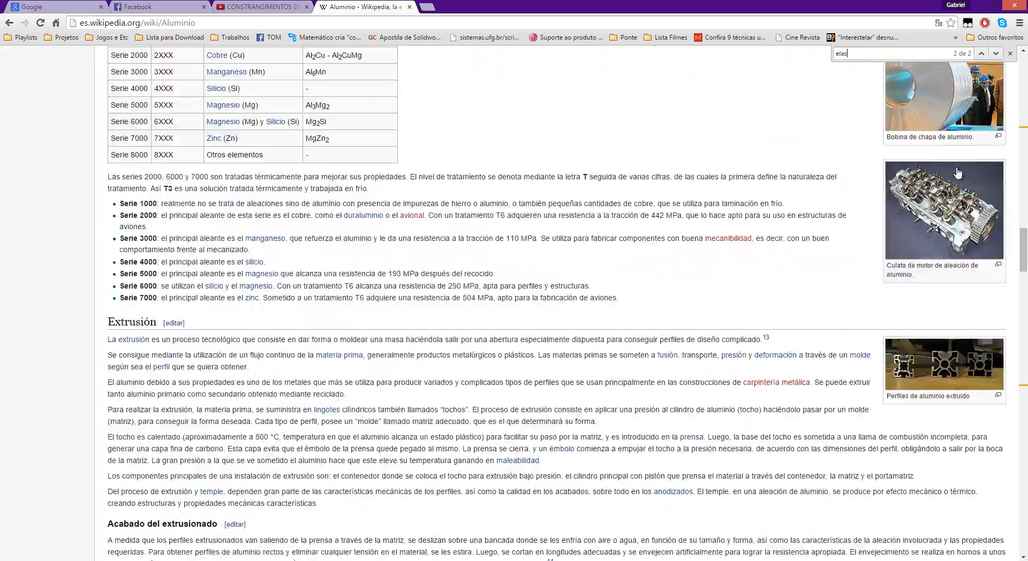
{"action": "scroll", "coordinate": [650, 247], "scroll_direction": "down", "scroll_amount": 6}
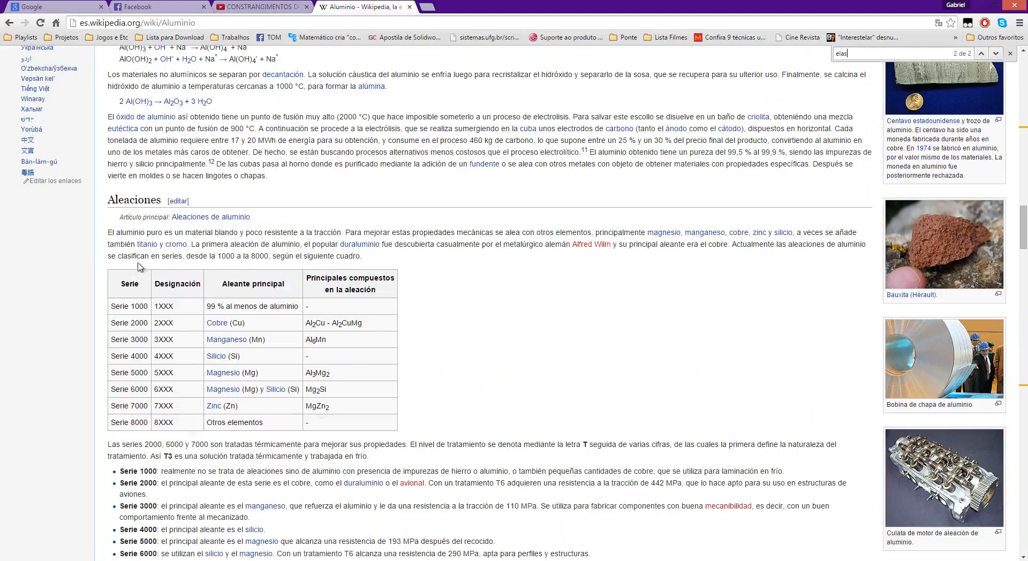
{"action": "scroll", "coordinate": [482, 284], "scroll_direction": "up", "scroll_amount": 6}
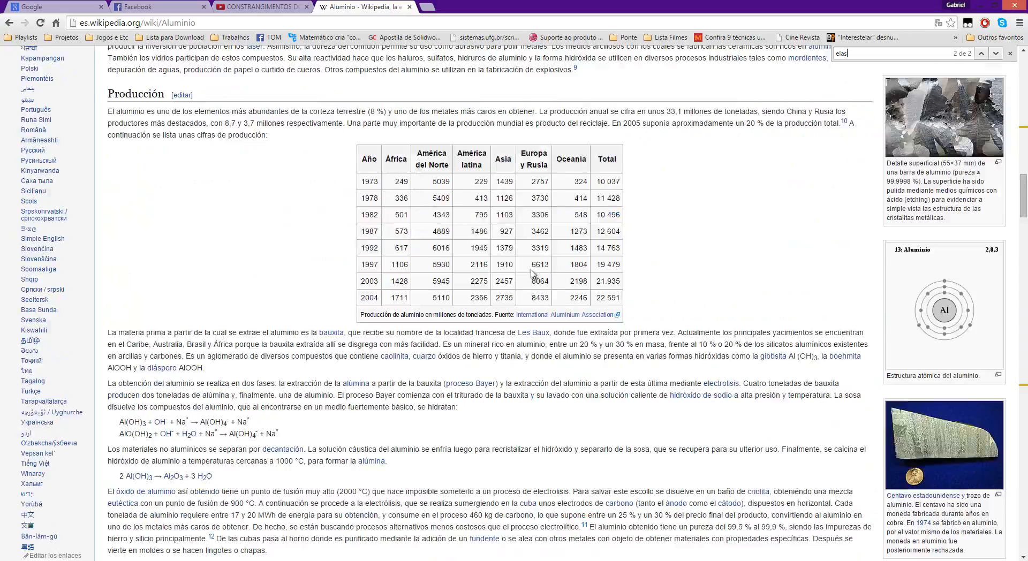
{"action": "key", "text": "ctrl+w"}
{"action": "key", "text": "alt+Tab"}
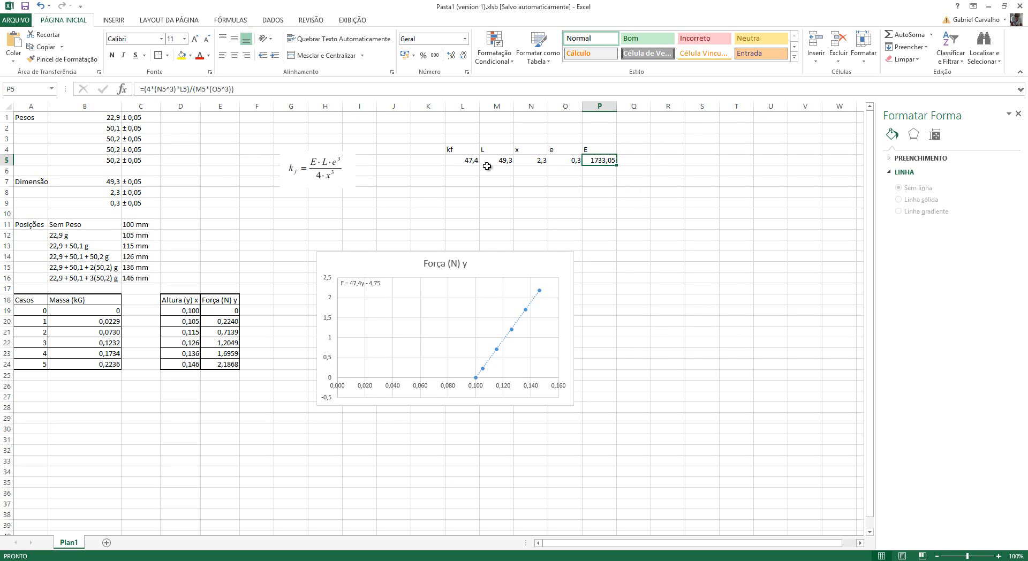
Review the height and force table, the chart's trendline equation, the E result, and the kf formula image
{"action": "left_click", "coordinate": [653, 191]}
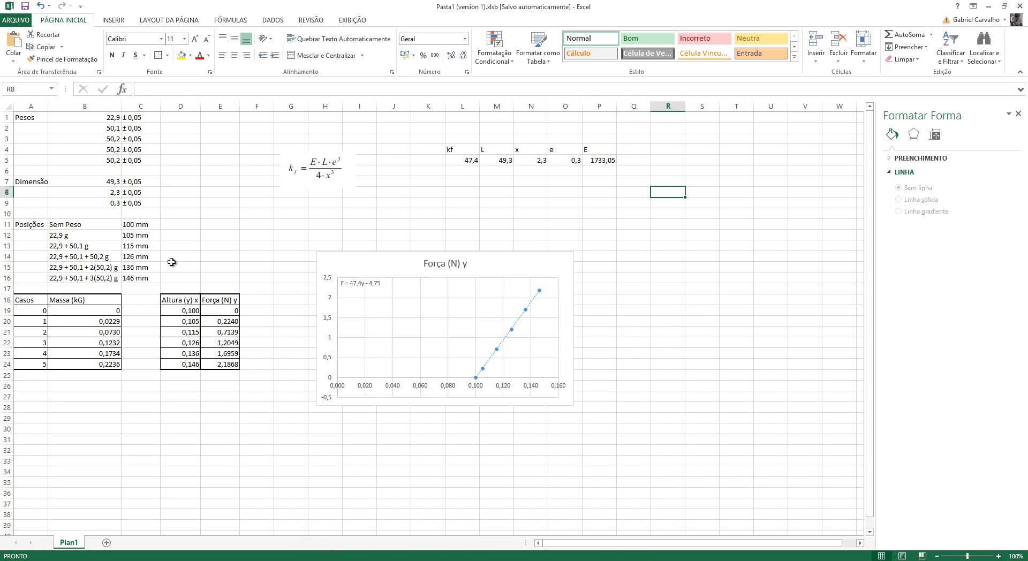
{"action": "left_click_drag", "start_coordinate": [182, 301], "coordinate": [236, 364]}
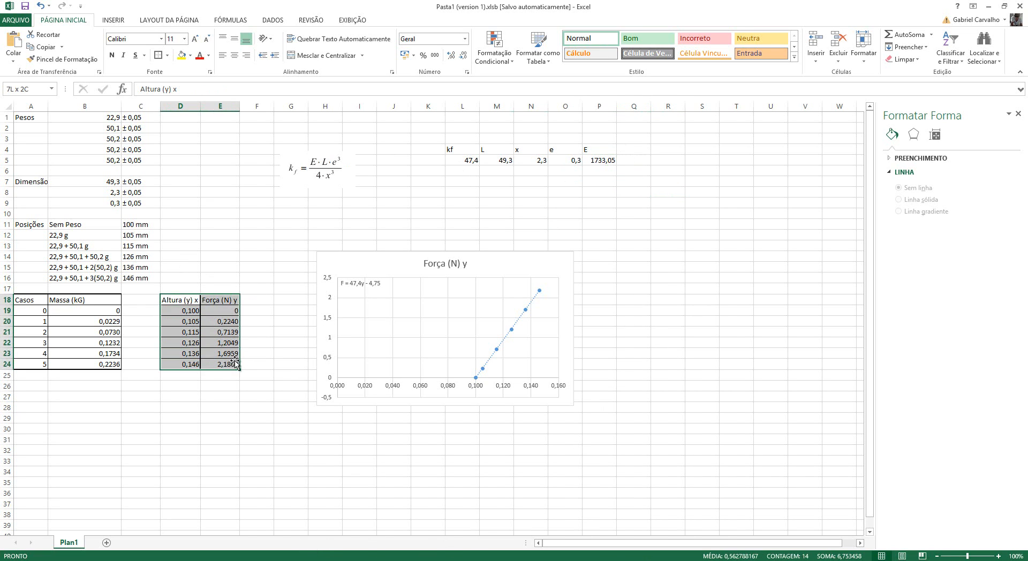
{"action": "left_click", "coordinate": [360, 285]}
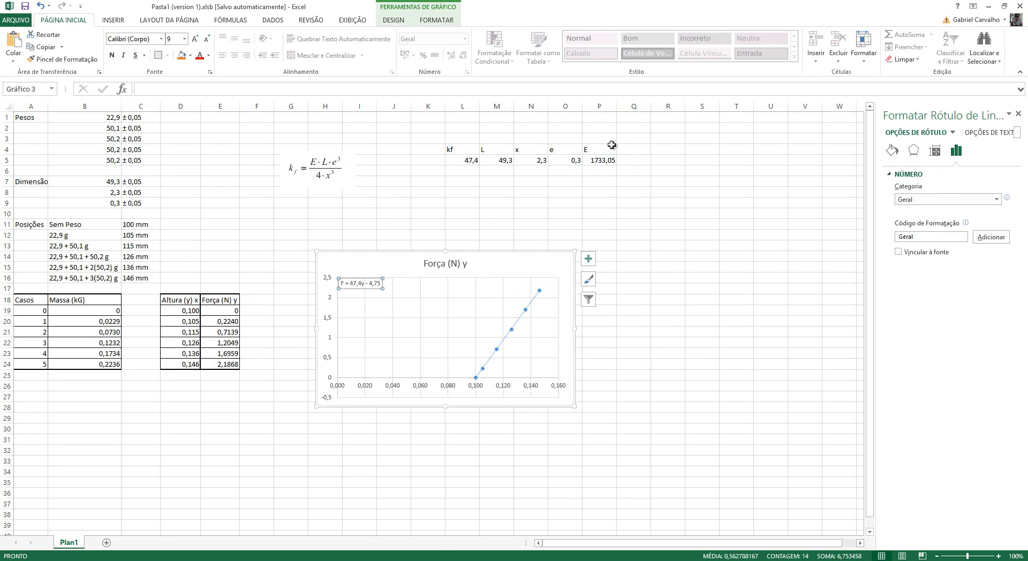
{"action": "left_click", "coordinate": [595, 159]}
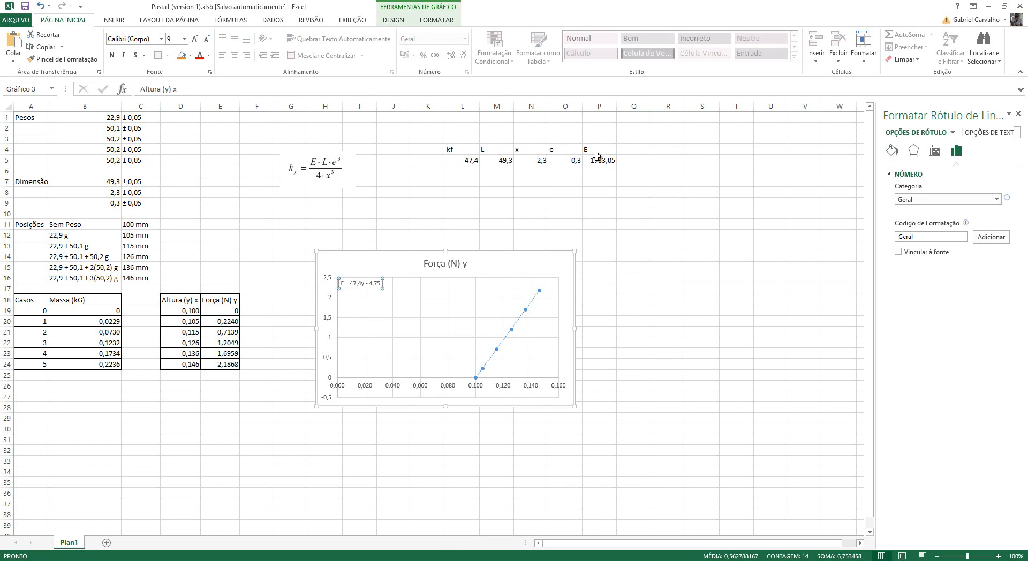
{"action": "left_click", "coordinate": [349, 161]}
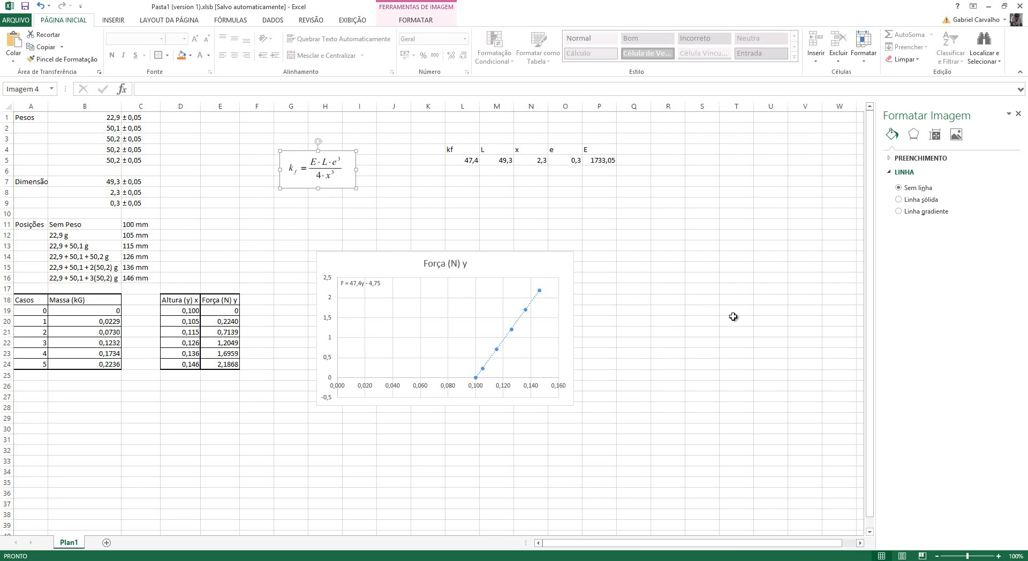
Examine the partial-derivative formulas for absolute error and variance in Wikipedia's "Propagação de erros" article alongside the worksheet
{"action": "key", "text": "alt+Tab"}
{"action": "scroll", "coordinate": [289, 375], "scroll_direction": "down", "scroll_amount": 3}
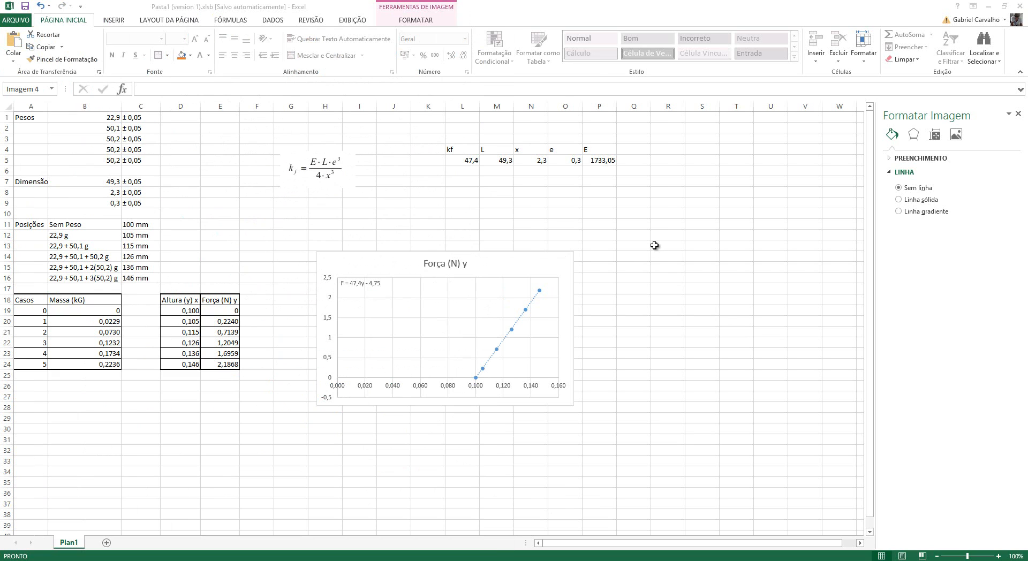
{"action": "key", "text": "alt+Tab"}
{"action": "left_click", "coordinate": [526, 215]}
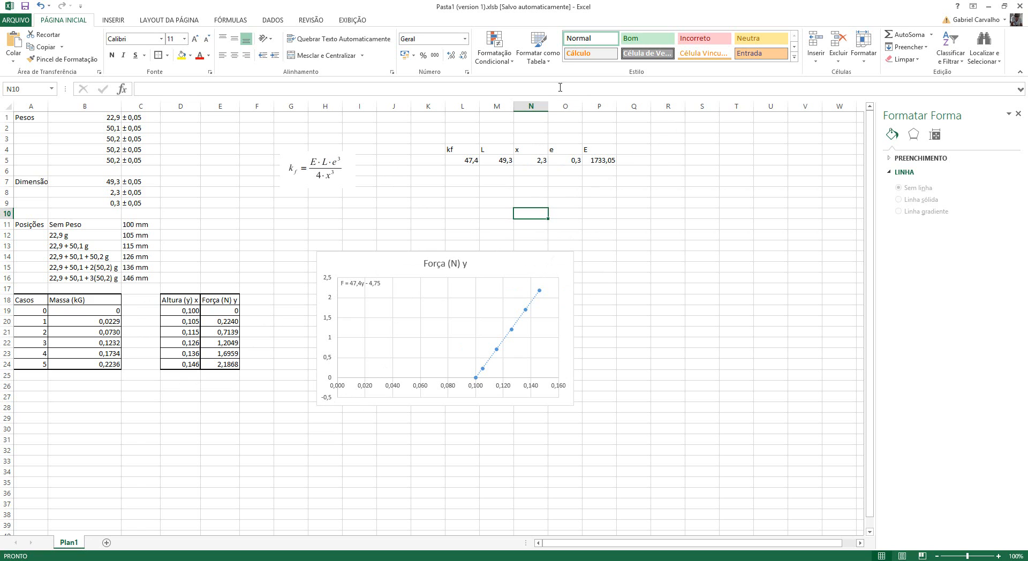
{"action": "key", "text": "alt+Tab"}
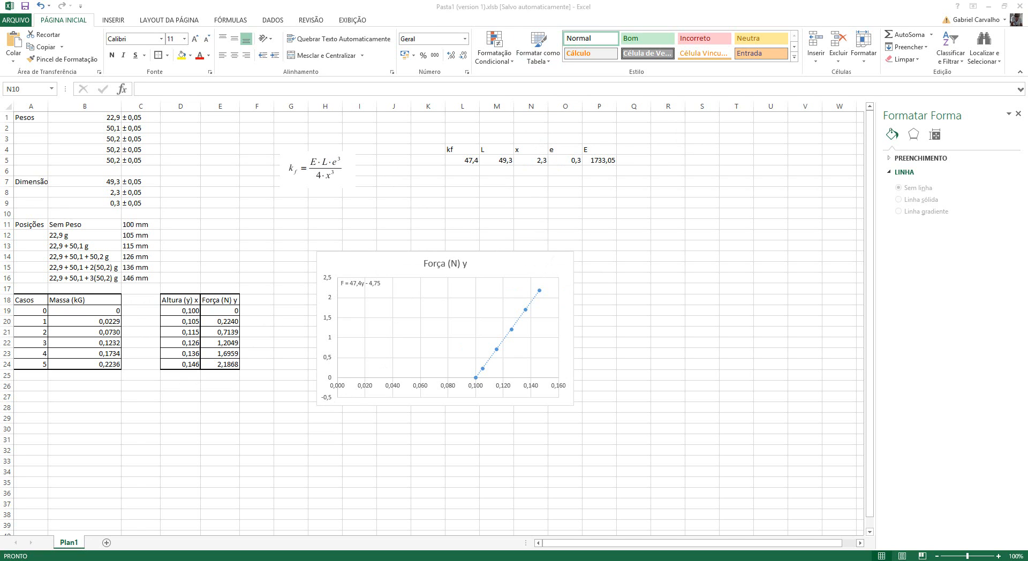
{"action": "key", "text": "alt+Tab"}
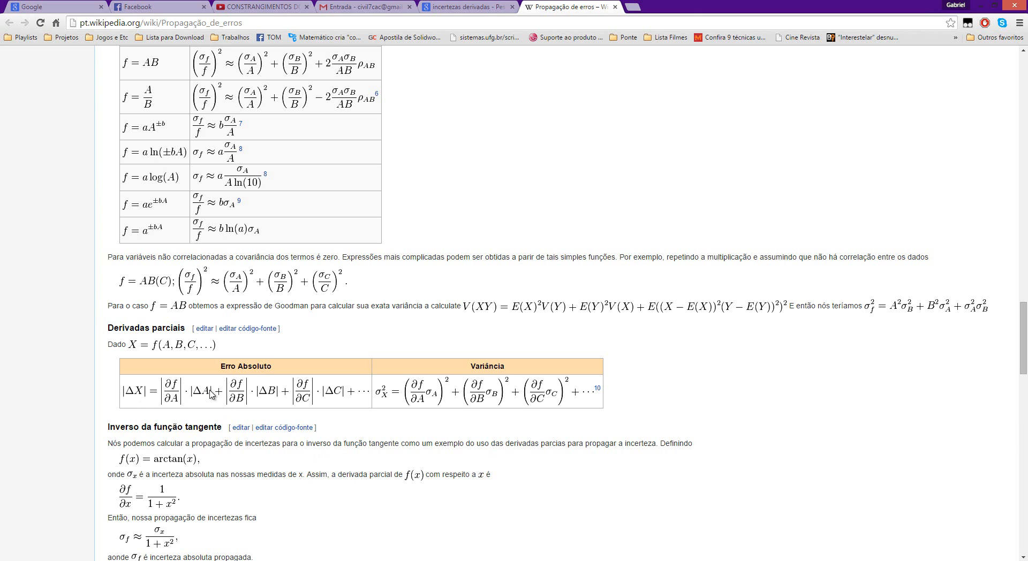
{"action": "key", "text": "alt+Tab"}
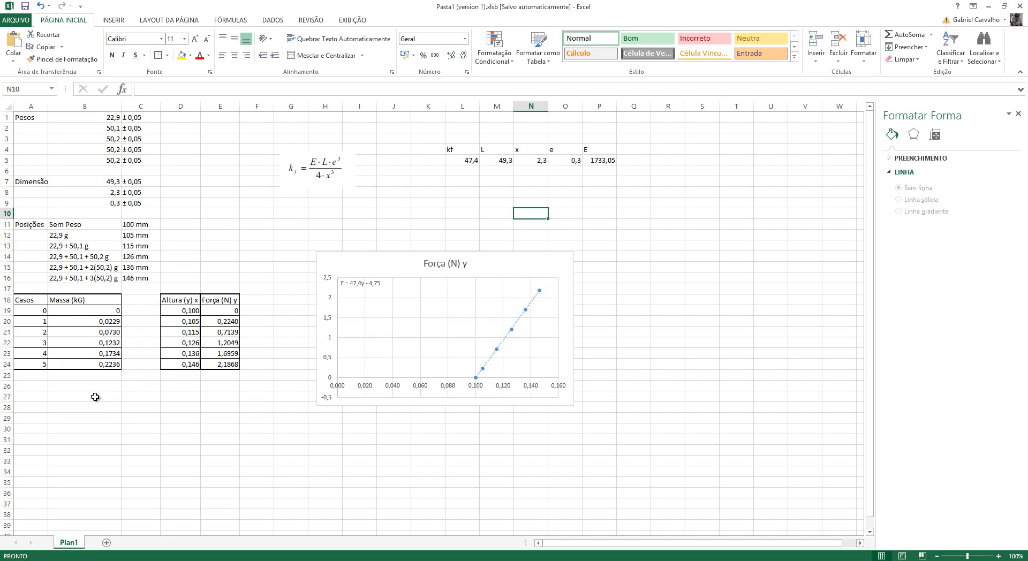
{"action": "left_click", "coordinate": [138, 321]}
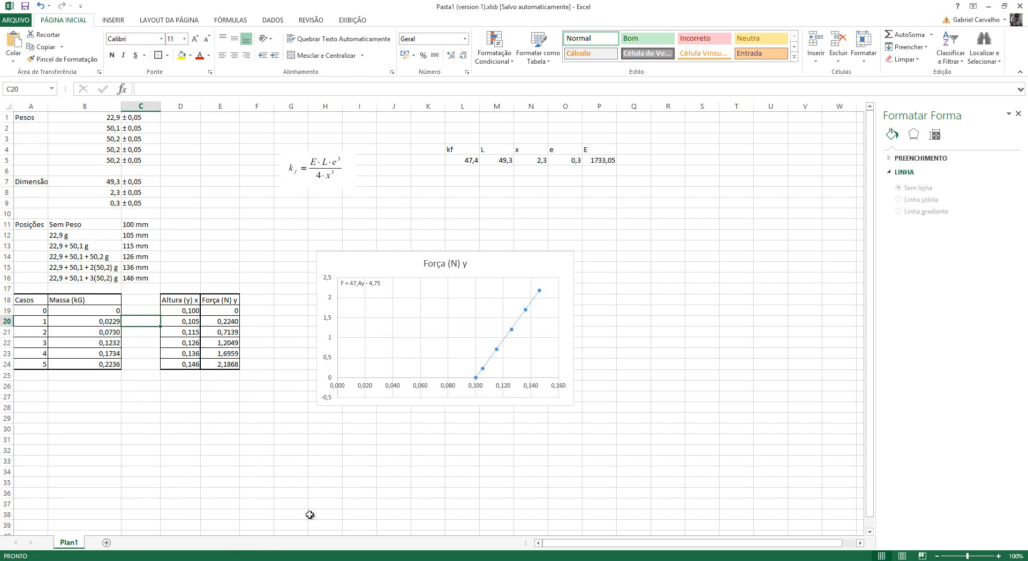
{"action": "key", "text": "alt+Tab"}
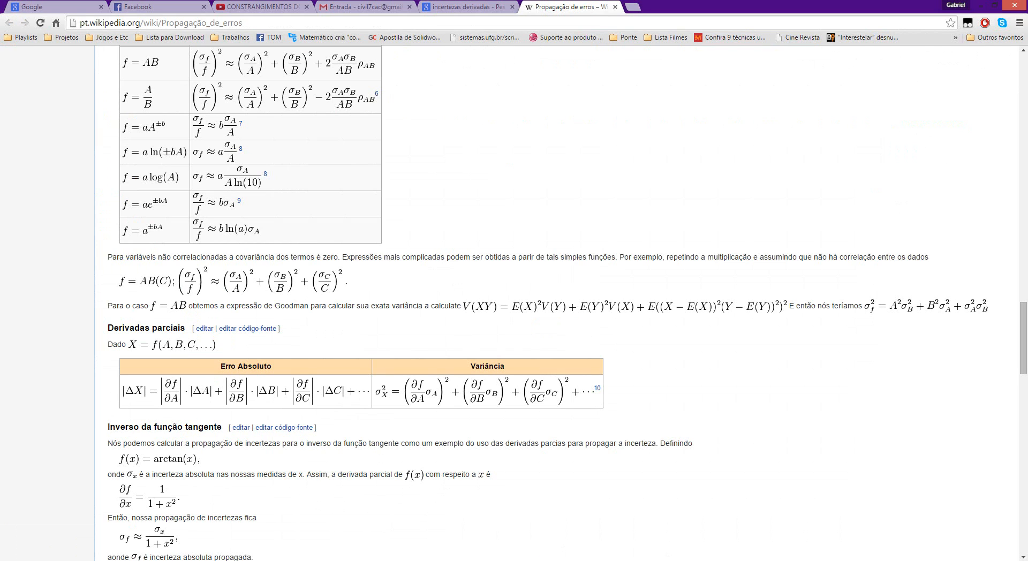
Switch back to Excel and close the empty Pasta1 workbook without saving it
{"action": "left_click", "coordinate": [694, 560]}
{"action": "right_click", "coordinate": [694, 560]}
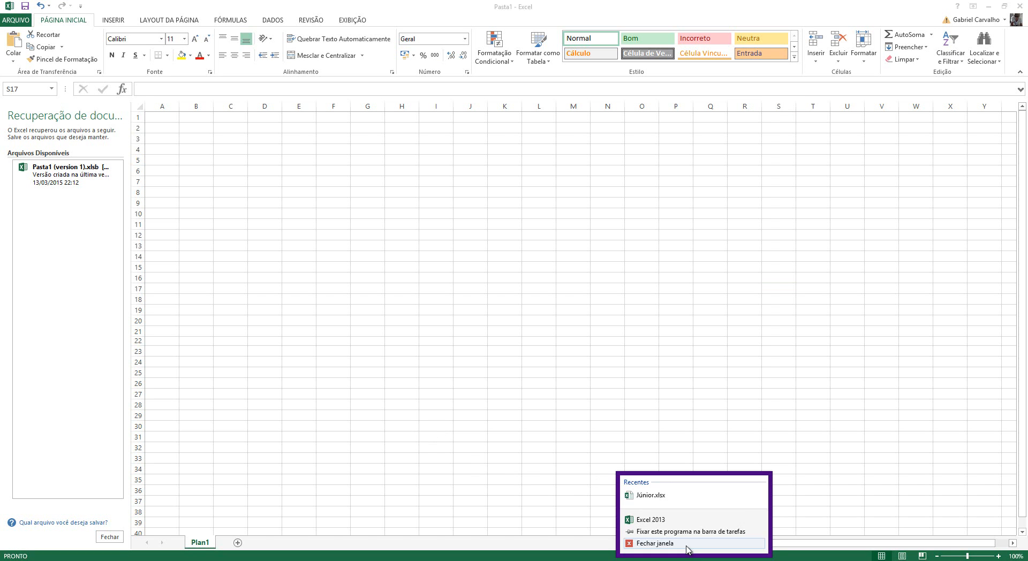
{"action": "left_click", "coordinate": [687, 545]}
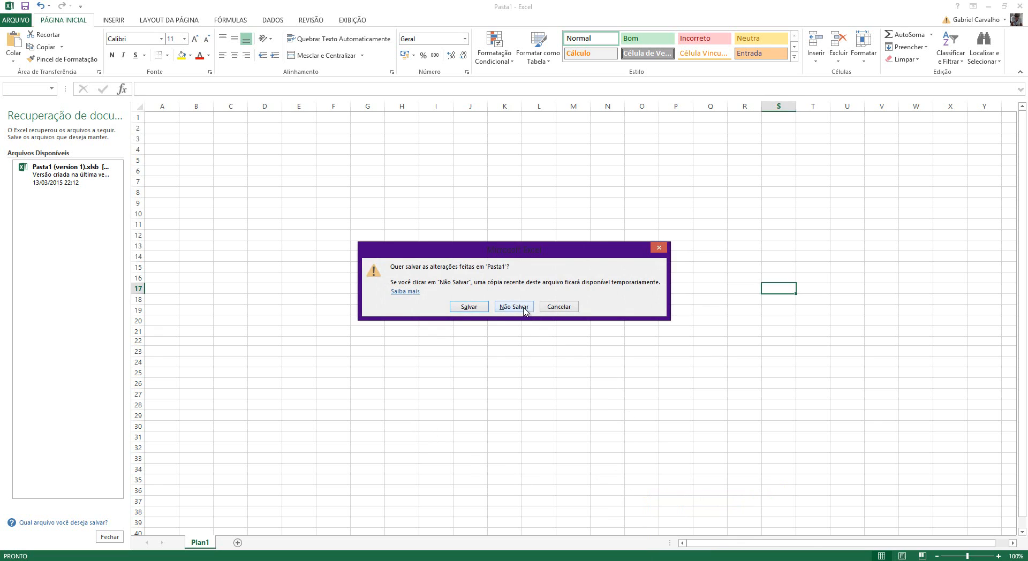
{"action": "left_click", "coordinate": [523, 307]}
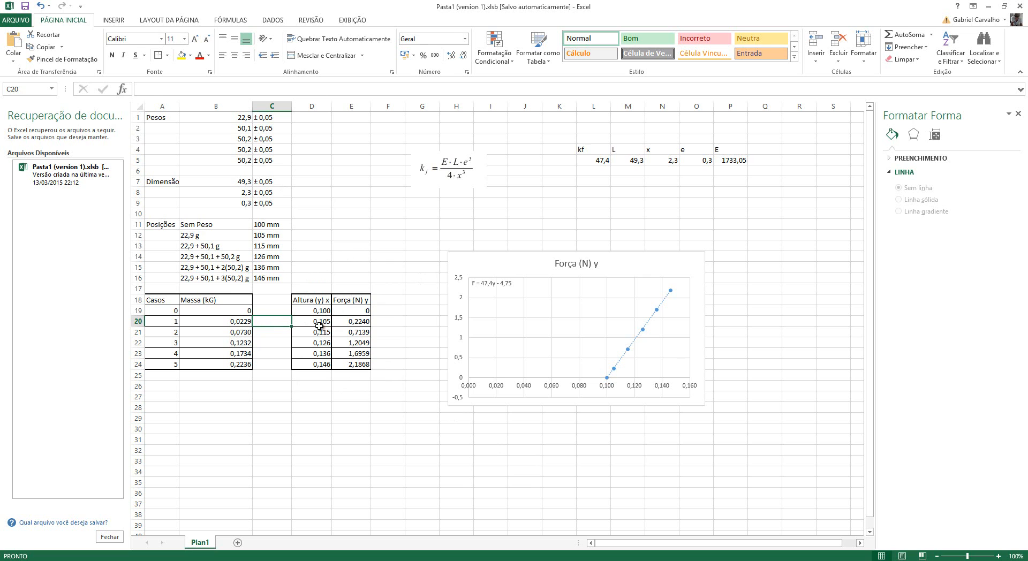
Enter 9,78 in cell B28 and 0 in the adjacent cell C28 below the mass table
{"action": "left_click", "coordinate": [209, 406]}
{"action": "type", "text": "9,"}
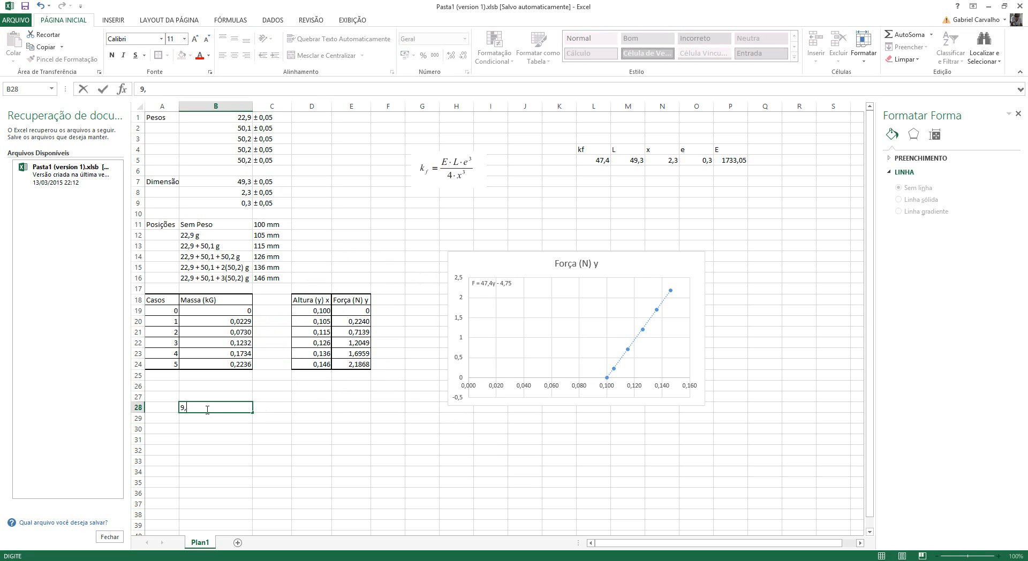
{"action": "type", "text": "78"}
{"action": "key", "text": "Return"}
{"action": "key", "text": "Right"}
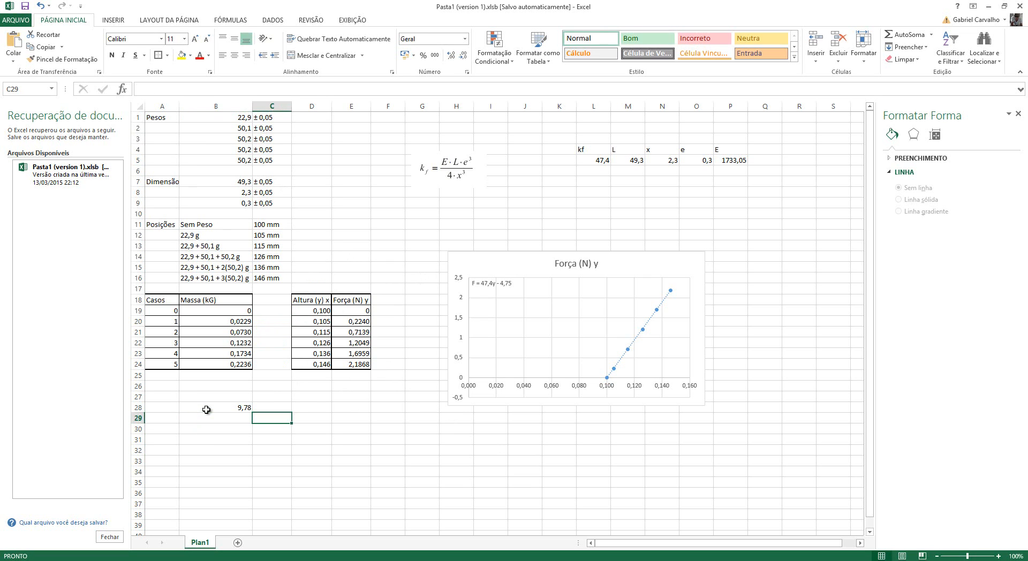
{"action": "key", "text": "Up"}
{"action": "type", "text": "0"}
{"action": "key", "text": "Return"}
{"action": "key", "text": "Left"}
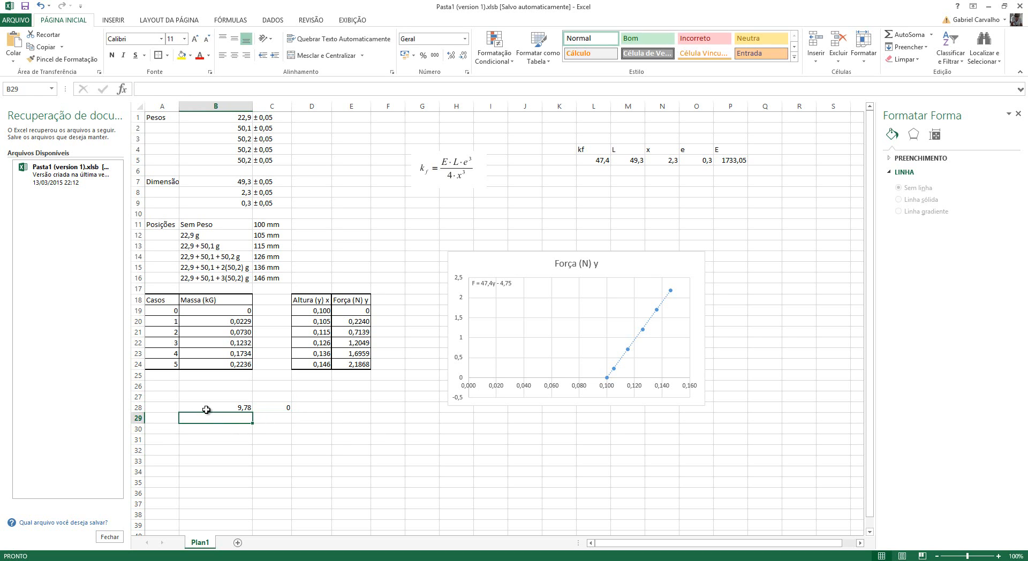
{"action": "key", "text": "Up"}
{"action": "key", "text": "Up"}
{"action": "key", "text": "Up"}
{"action": "key", "text": "Up"}
{"action": "key", "text": "Up"}
{"action": "key", "text": "Up"}
{"action": "key", "text": "Up"}
{"action": "key", "text": "Up"}
{"action": "key", "text": "Up"}
{"action": "key", "text": "Up"}
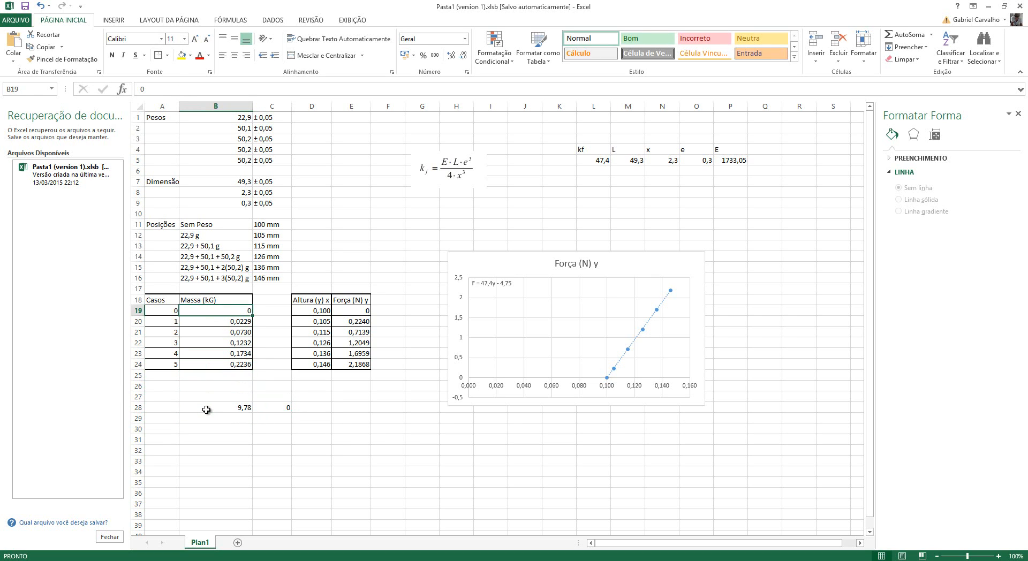
{"action": "key", "text": "Down"}
{"action": "key", "text": "Down"}
Delete the trial entries in cells B28 and C28
{"action": "left_click", "coordinate": [206, 410]}
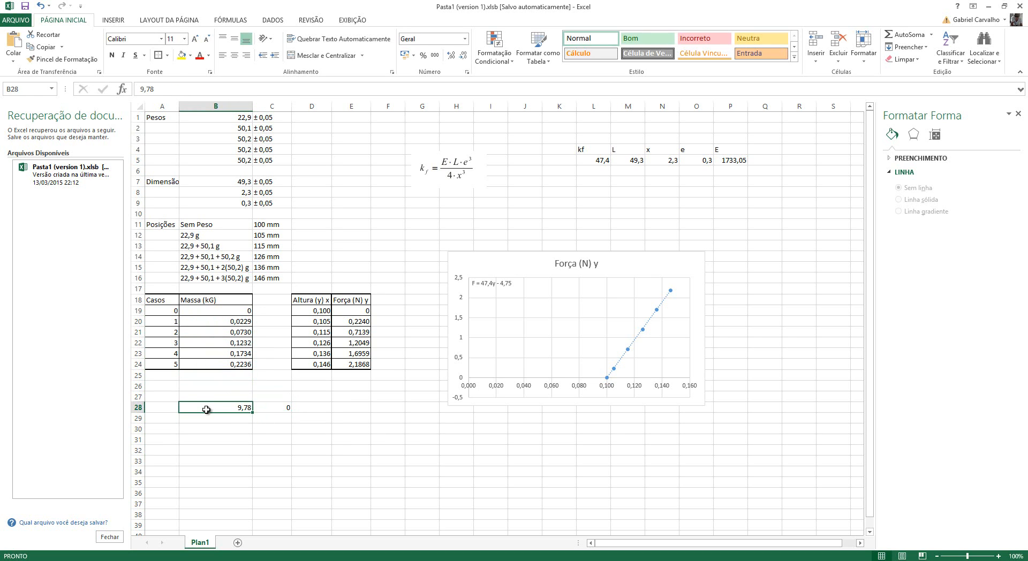
{"action": "key", "text": "Right"}
{"action": "key", "text": "Up"}
{"action": "key", "text": "Up"}
{"action": "key", "text": "Up"}
{"action": "key", "text": "Up"}
{"action": "key", "text": "Up"}
{"action": "key", "text": "Up"}
{"action": "key", "text": "Up"}
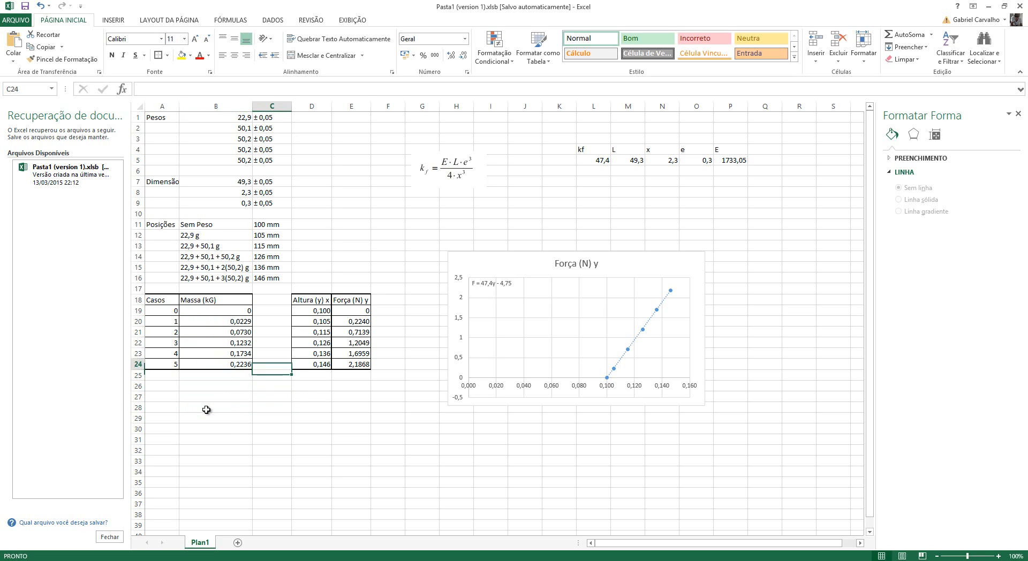
{"action": "key", "text": "Up"}
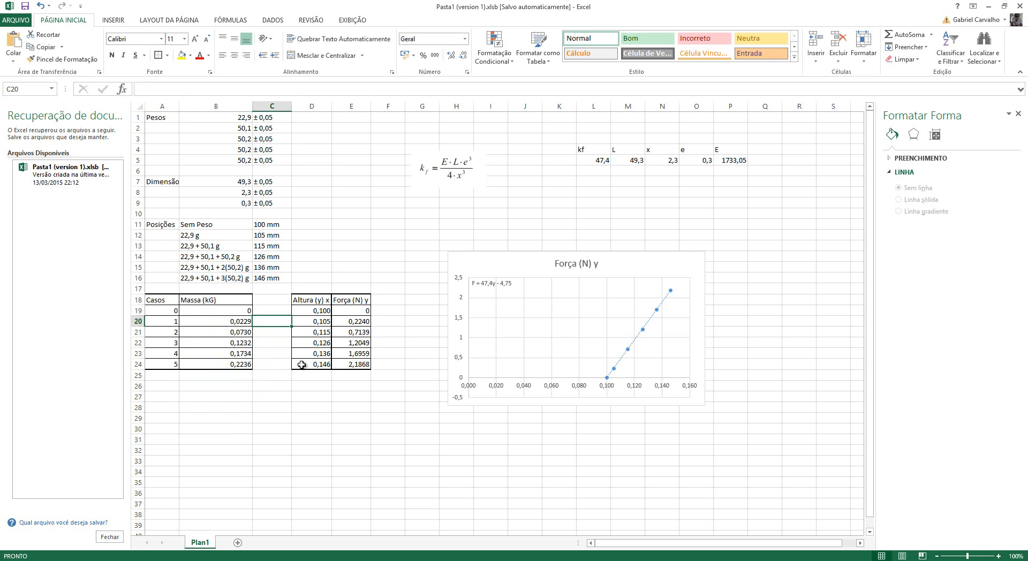
Copy the mass values in B19:B24 and paste them into A26:A31 below the table
{"action": "left_click", "coordinate": [203, 387]}
{"action": "mouse_move", "coordinate": [238, 323]}
{"action": "left_mouse_down"}
{"action": "mouse_move", "coordinate": [239, 372]}
{"action": "mouse_move", "coordinate": [241, 331]}
{"action": "left_mouse_up"}
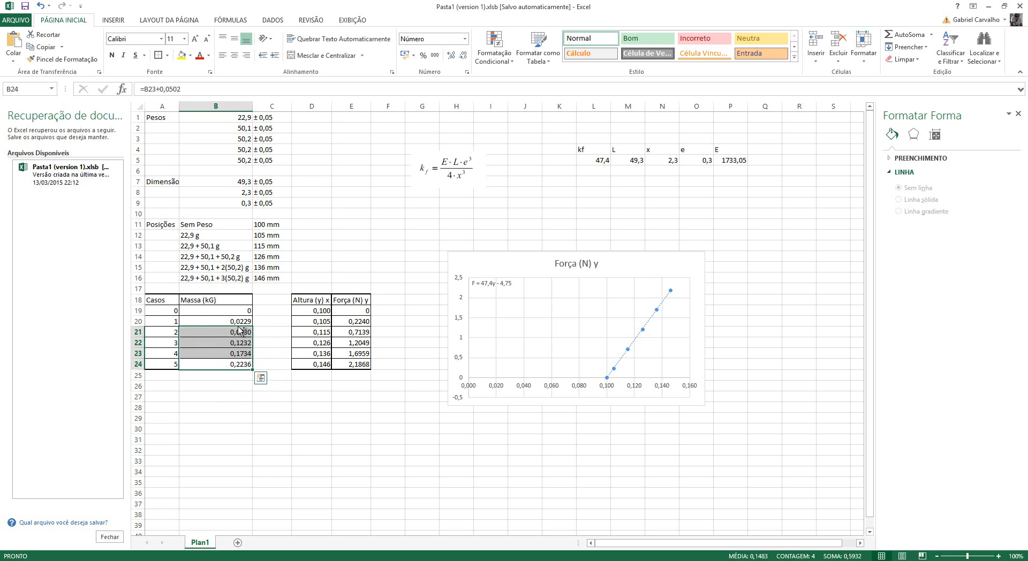
{"action": "key", "text": "ctrl+q"}
{"action": "left_click", "coordinate": [238, 313], "text": "shift"}
{"action": "key", "text": "ctrl+c"}
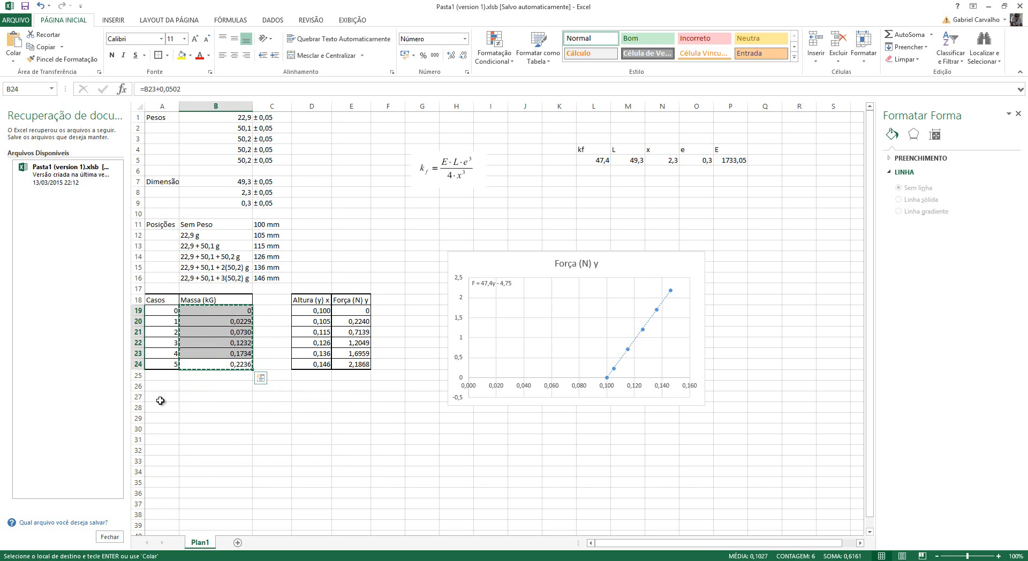
{"action": "left_click", "coordinate": [162, 387]}
{"action": "key", "text": "Return"}
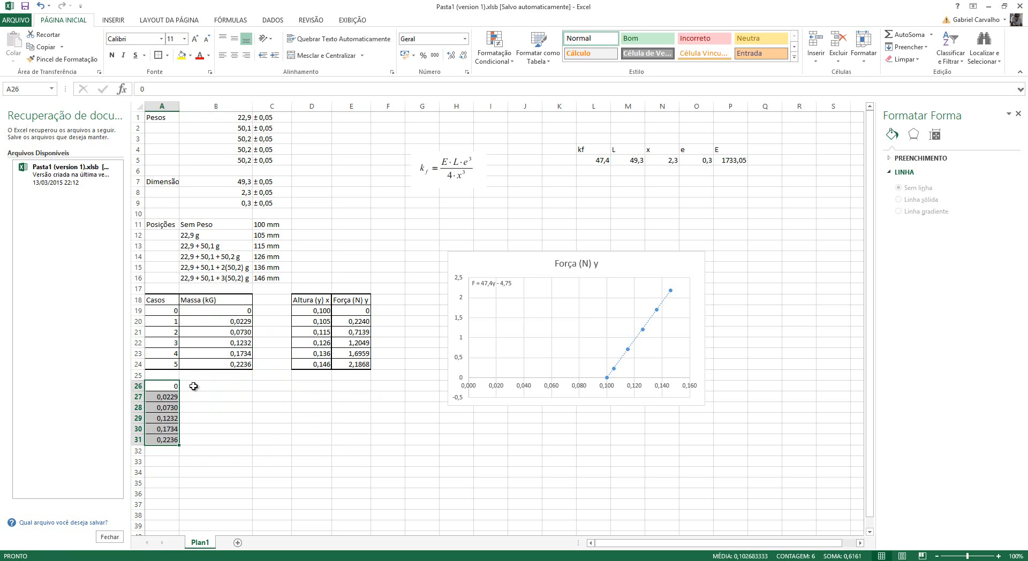
Check the weight uncertainty in C1, and enter 0 in B26 and 0,05 in B27 beside the copied masses
{"action": "left_click", "coordinate": [195, 386]}
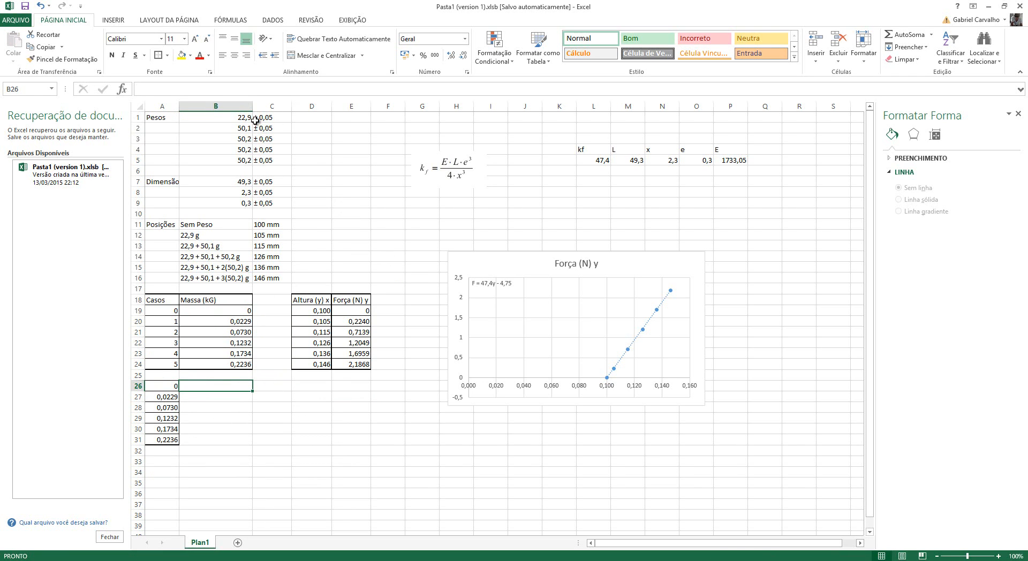
{"action": "left_click", "coordinate": [259, 119]}
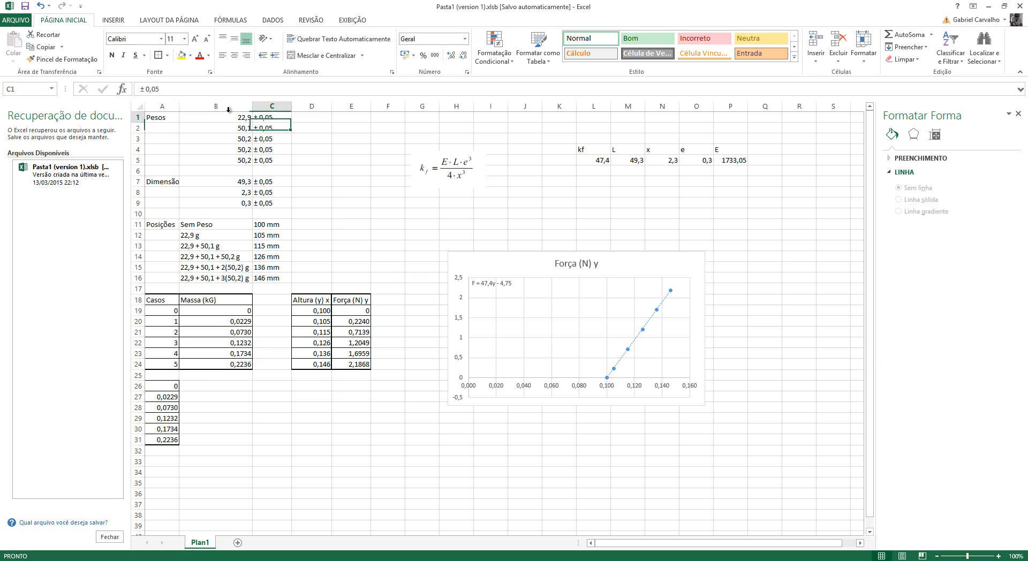
{"action": "left_click", "coordinate": [200, 385]}
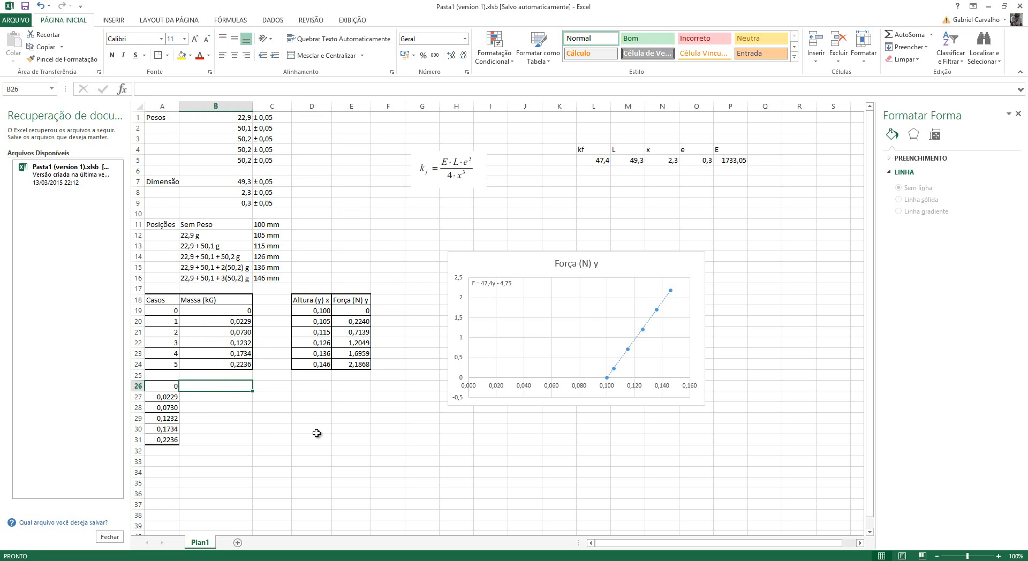
{"action": "type", "text": "0"}
{"action": "key", "text": "Return"}
{"action": "type", "text": "05"}
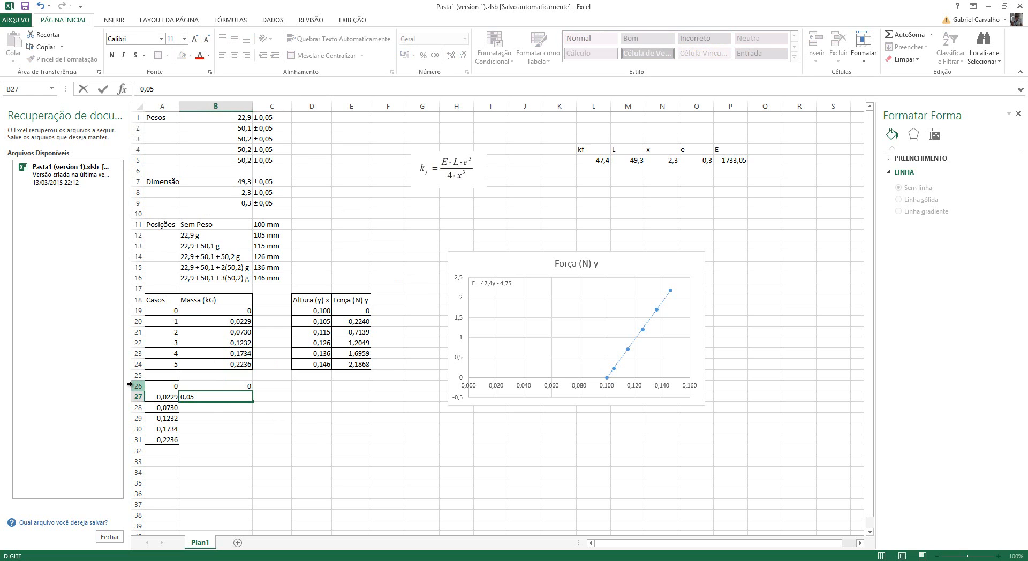
{"action": "key", "text": "Left"}
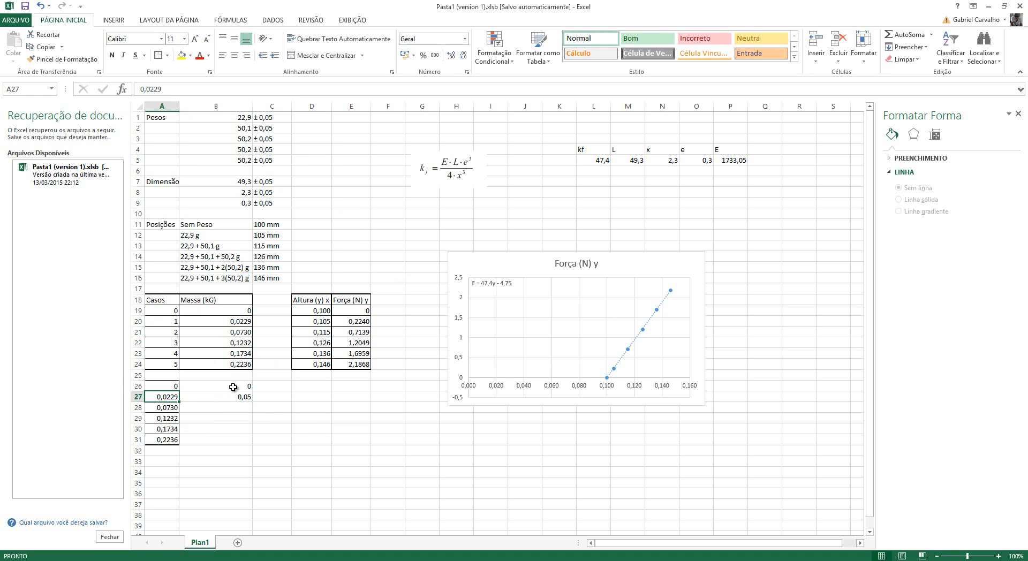
Convert the mass uncertainty in B27 to kilograms by setting it to 0,00005
{"action": "key", "text": "Right"}
{"action": "left_click", "coordinate": [144, 88]}
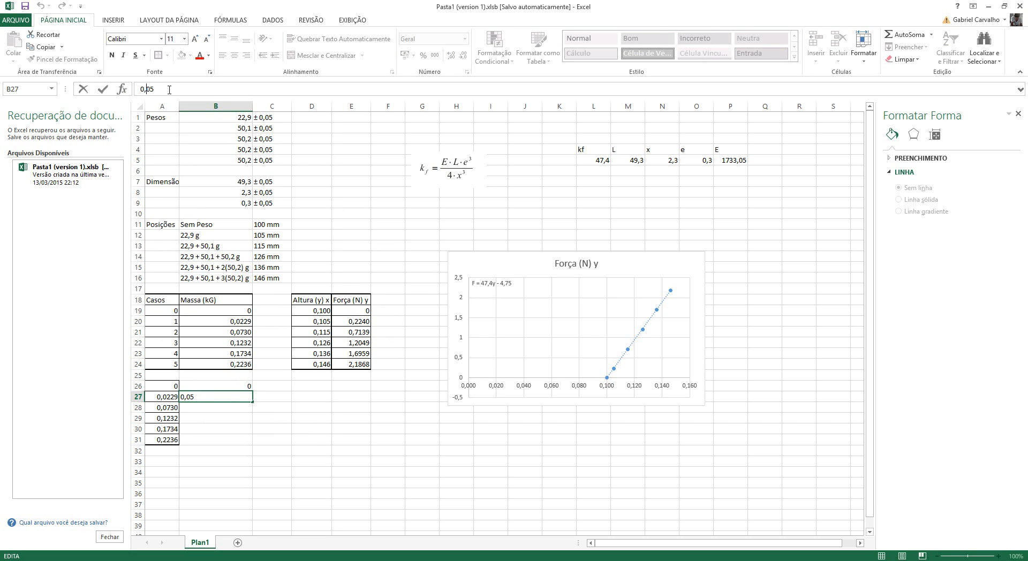
{"action": "type", "text": "000"}
{"action": "key", "text": "Return"}
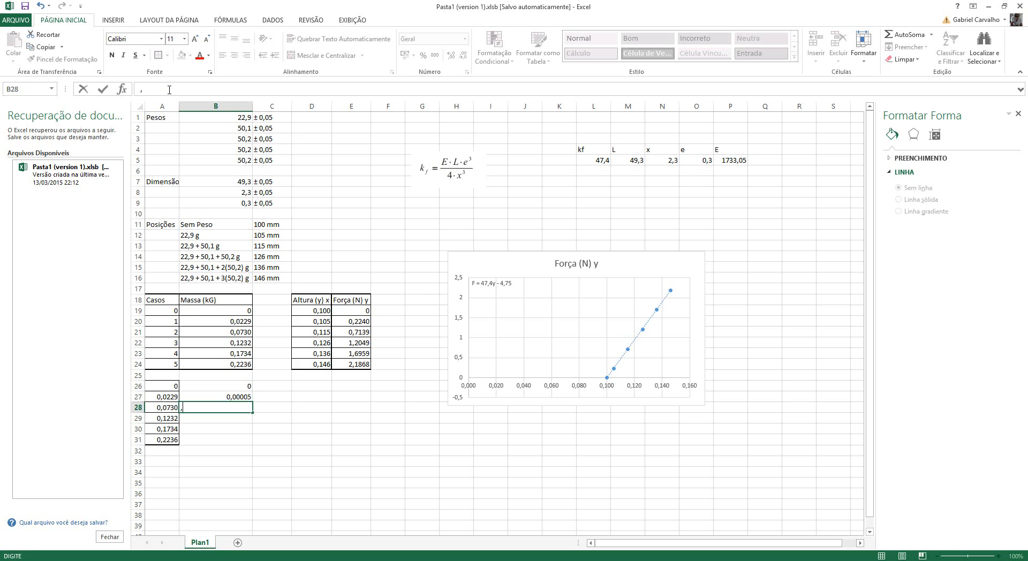
{"action": "type", "text": ","}
{"action": "key", "text": "Escape"}
{"action": "key", "text": "Up"}
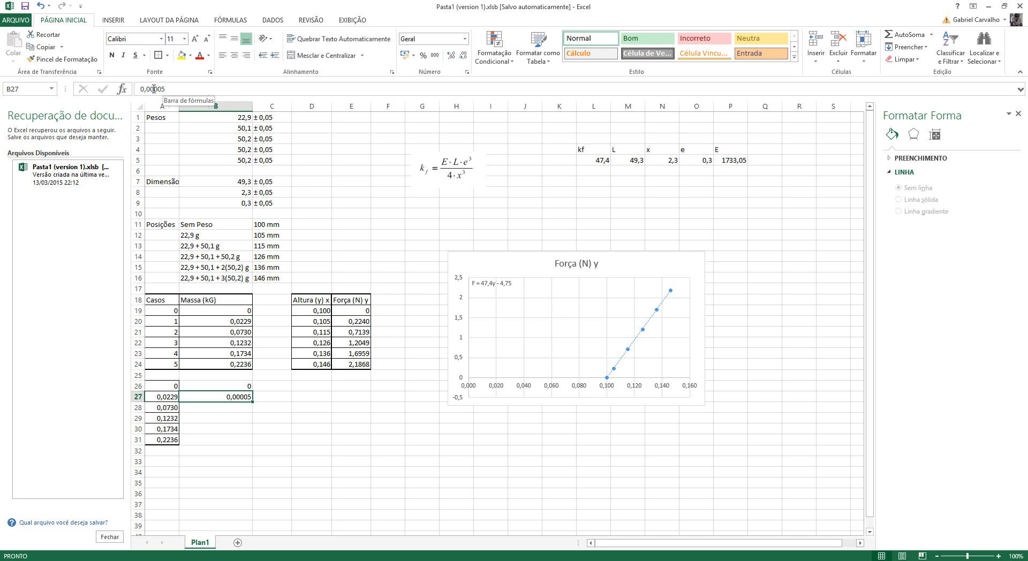
Try 0,0005 as the mass uncertainty in B27
{"action": "left_click", "coordinate": [160, 88]}
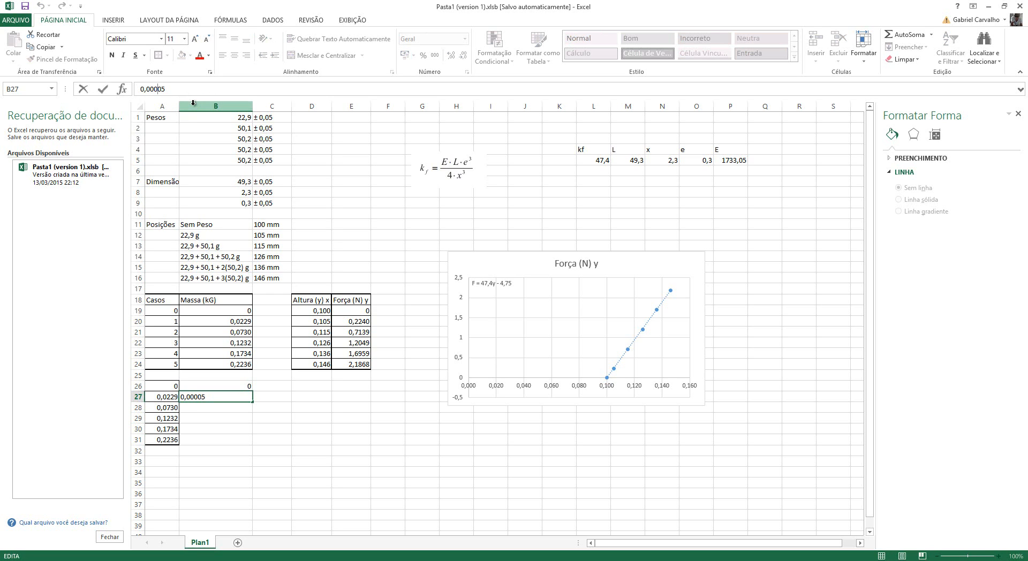
{"action": "key", "text": "Return"}
{"action": "key", "text": "Up"}
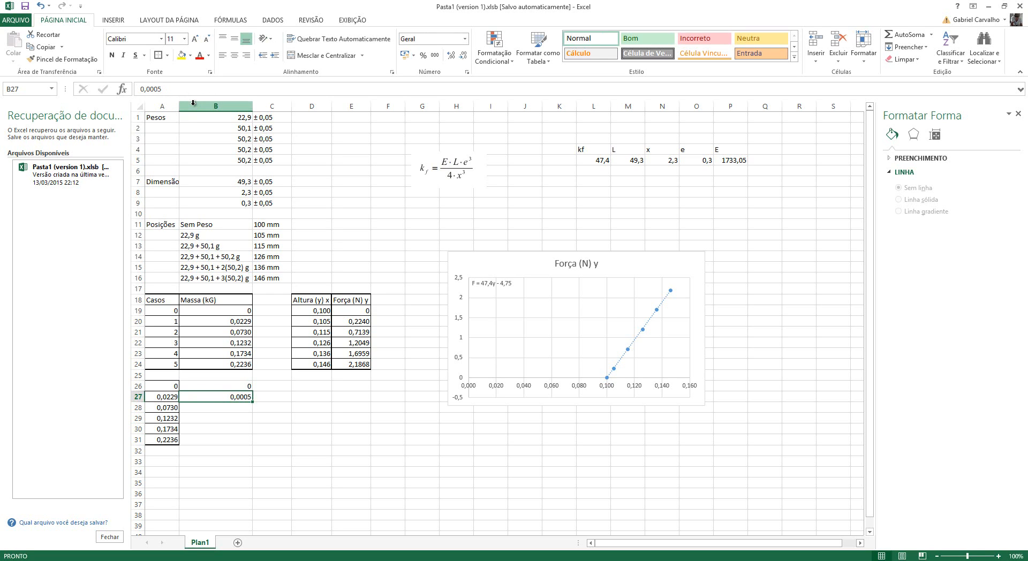
Set the mass uncertainty in B27 back to 0,00005 and fill it down through B31
{"action": "left_click", "coordinate": [174, 86]}
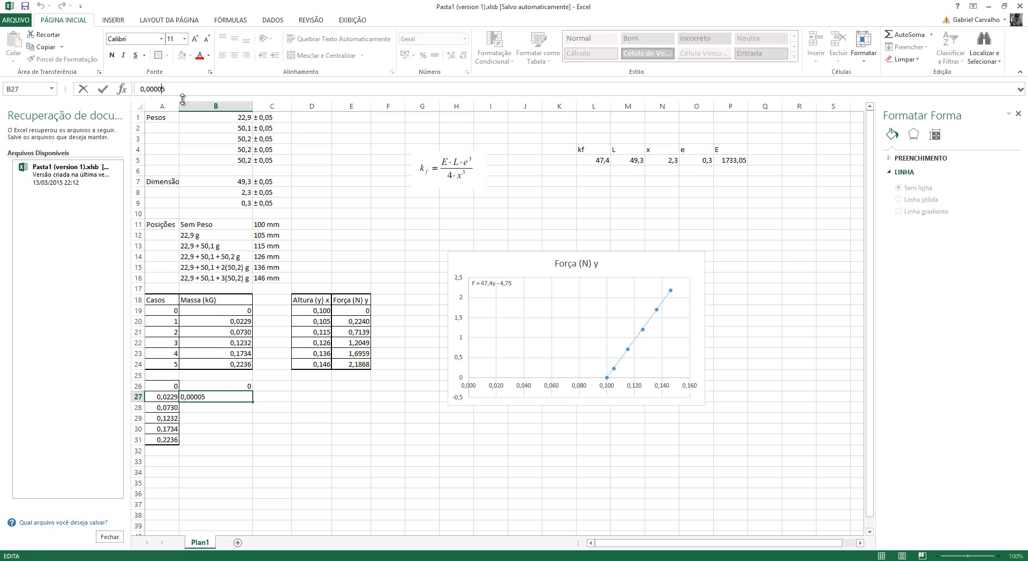
{"action": "key", "text": "Return"}
{"action": "key", "text": "Up"}
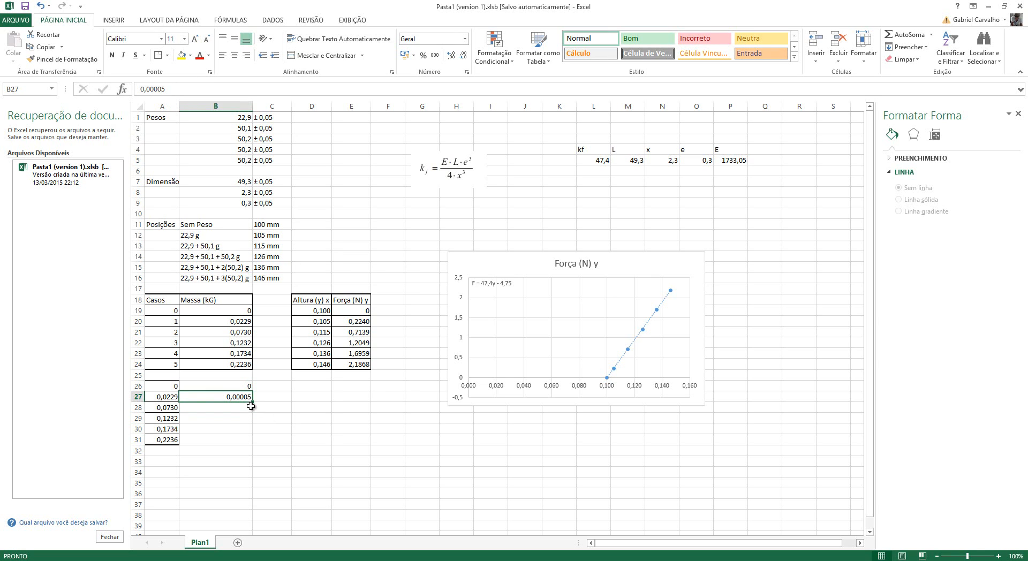
{"action": "left_click_drag", "start_coordinate": [253, 402], "coordinate": [254, 445]}
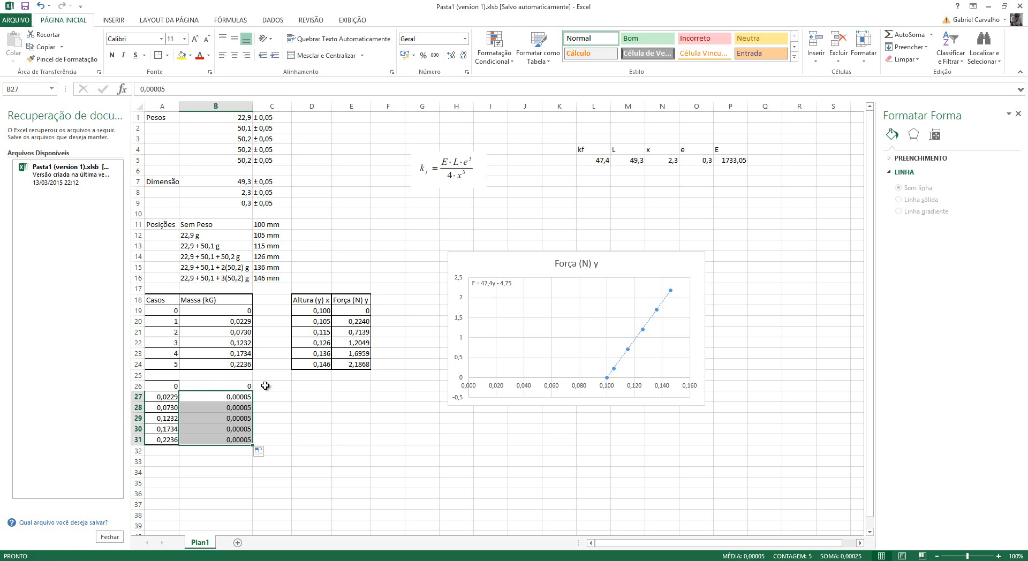
Enter the gravity value 9,78 in C26 beside the first mass uncertainty
{"action": "left_click_drag", "start_coordinate": [267, 378], "coordinate": [268, 384]}
{"action": "left_click", "coordinate": [277, 387]}
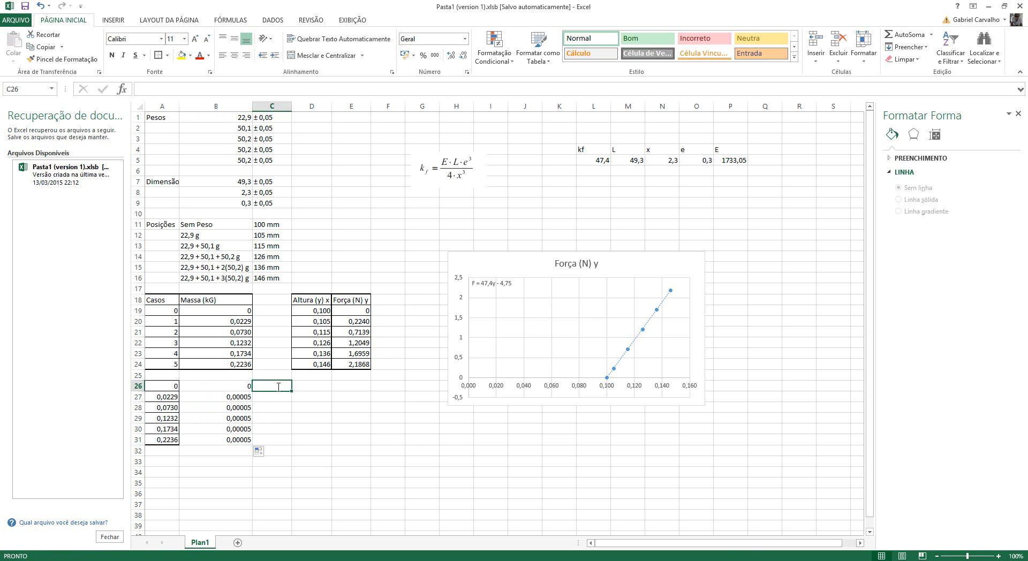
{"action": "type", "text": "9,78"}
{"action": "key", "text": "Return"}
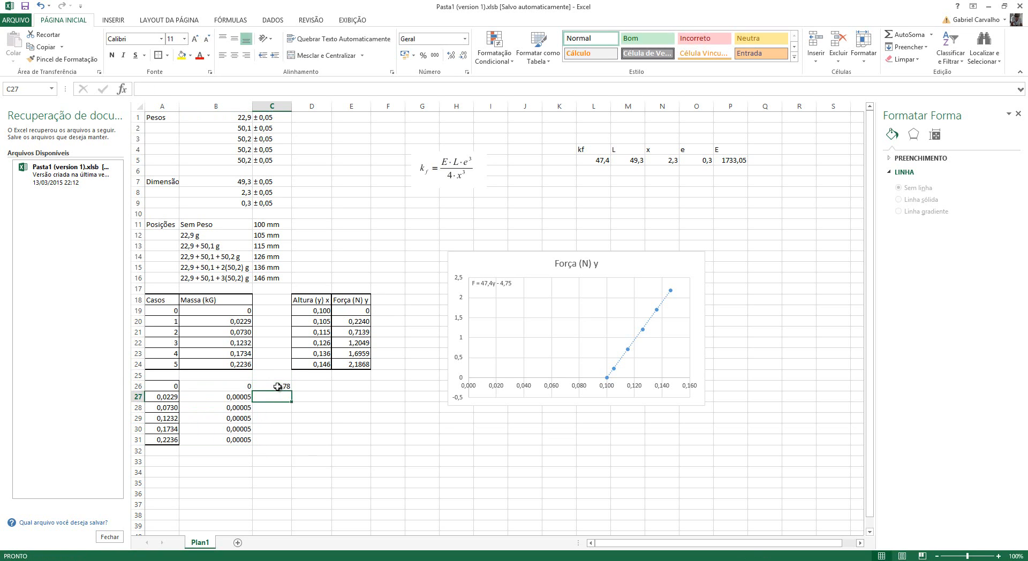
Copy the gravity value from C26 into each cell of C27:C31
{"action": "left_click", "coordinate": [277, 387]}
{"action": "key", "text": "ctrl+c"}
{"action": "key", "text": "Down"}
{"action": "key", "text": "ctrl+v"}
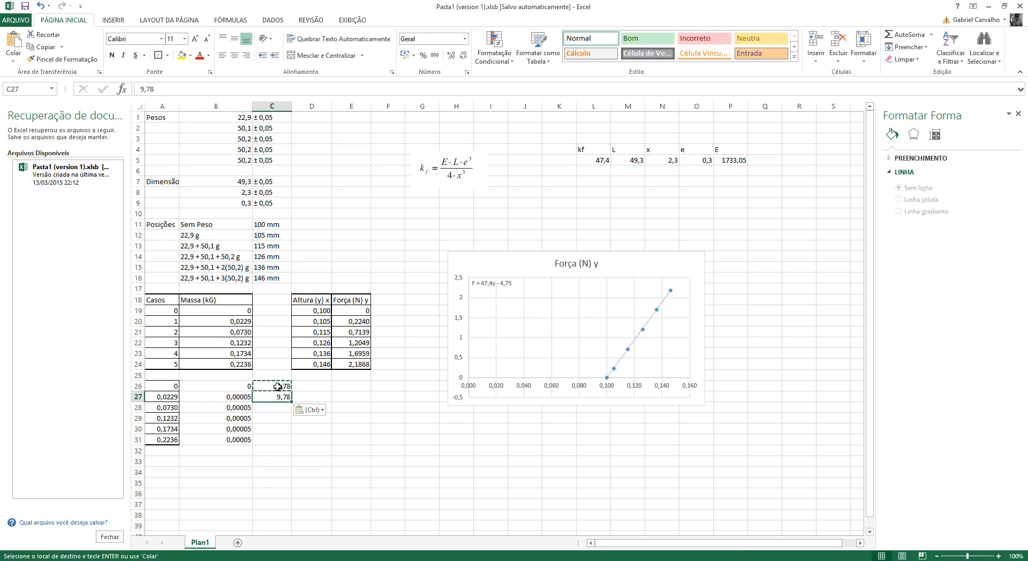
{"action": "key", "text": "Down"}
{"action": "key", "text": "ctrl+v"}
{"action": "key", "text": "Down"}
{"action": "key", "text": "ctrl+v"}
{"action": "key", "text": "Down"}
{"action": "key", "text": "ctrl+v"}
{"action": "key", "text": "Down"}
{"action": "key", "text": "ctrl+v"}
Enter 0 as the gravity uncertainty in every cell of D26:D31, leaving D32 empty
{"action": "key", "text": "Right"}
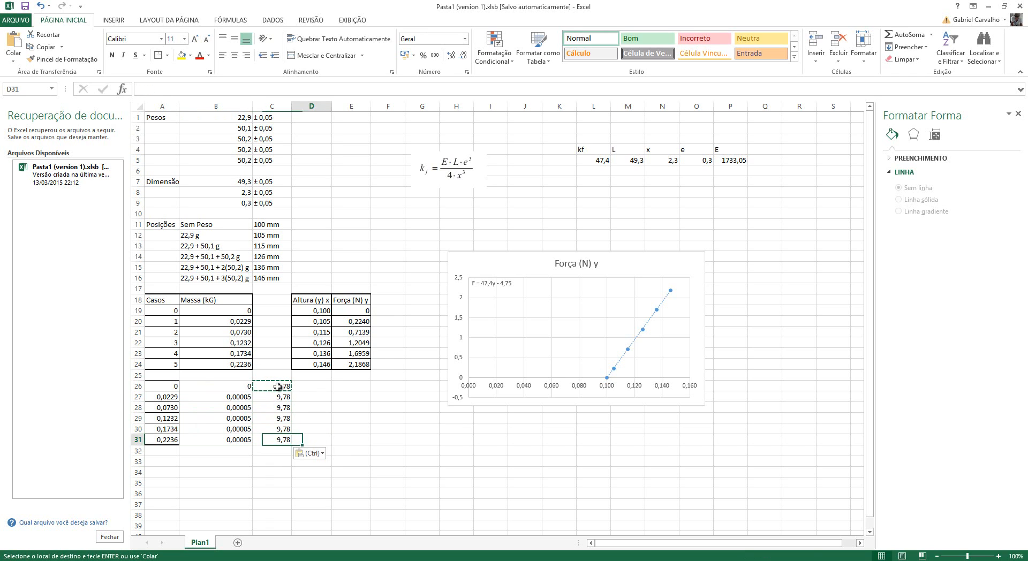
{"action": "key", "text": "Up"}
{"action": "key", "text": "Up"}
{"action": "key", "text": "Up"}
{"action": "key", "text": "Up"}
{"action": "key", "text": "Up"}
{"action": "type", "text": "0"}
{"action": "key", "text": "Return"}
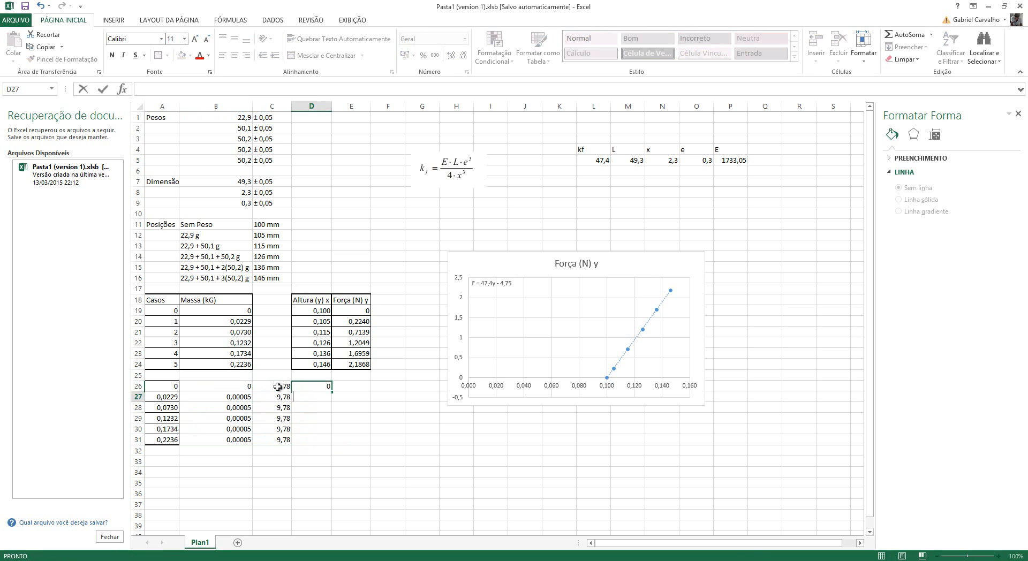
{"action": "type", "text": "0"}
{"action": "key", "text": "Return"}
{"action": "type", "text": "0"}
{"action": "key", "text": "Return"}
{"action": "type", "text": "0"}
{"action": "key", "text": "Return"}
{"action": "type", "text": "0"}
{"action": "key", "text": "Return"}
{"action": "type", "text": "0"}
{"action": "key", "text": "Return"}
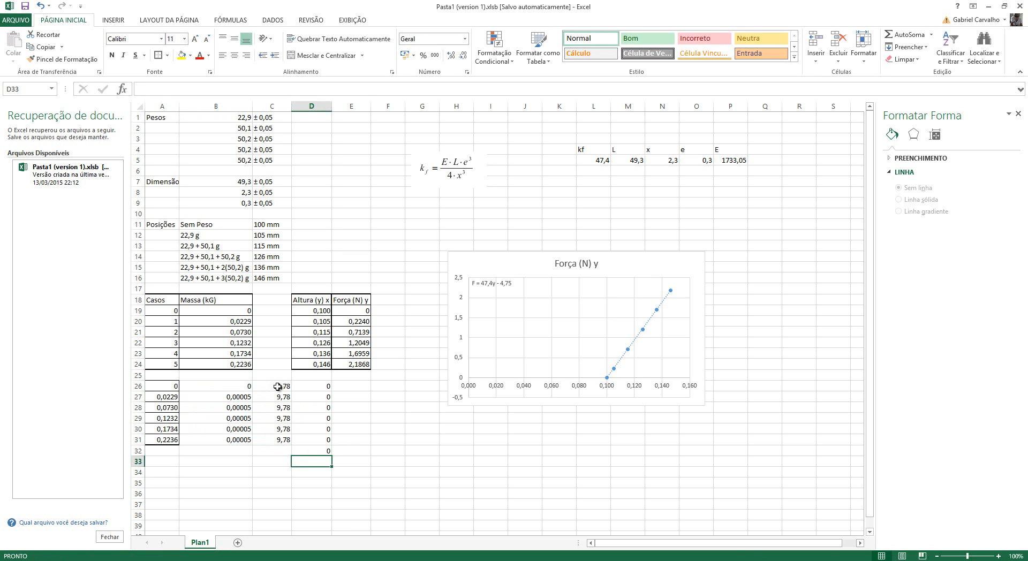
{"action": "type", "text": "0"}
{"action": "key", "text": "Escape"}
{"action": "key", "text": "Up"}
{"action": "key", "text": "Right"}
{"action": "key", "text": "Up"}
{"action": "key", "text": "Up"}
{"action": "key", "text": "Up"}
{"action": "key", "text": "Up"}
{"action": "key", "text": "Up"}
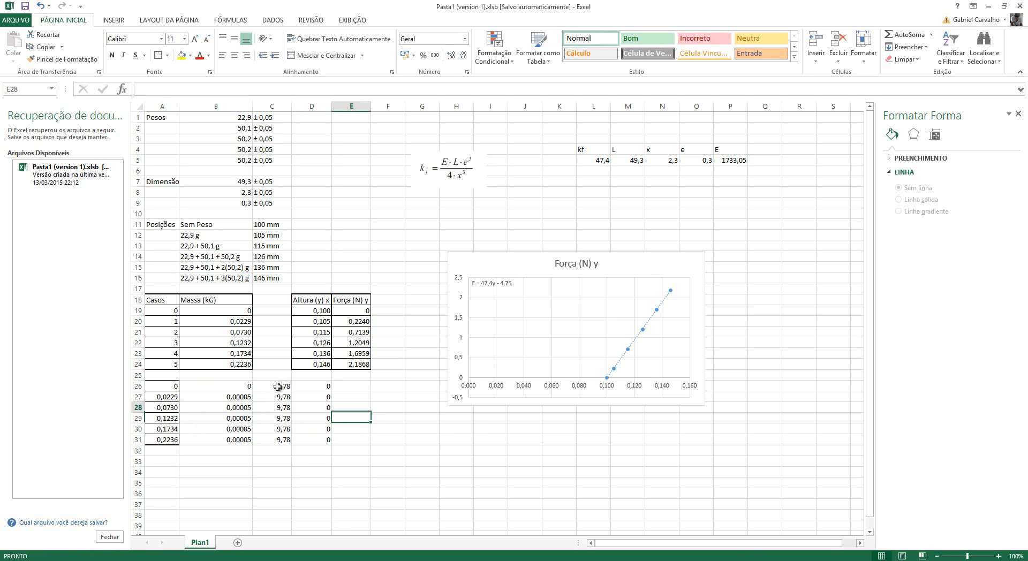
{"action": "key", "text": "Down"}
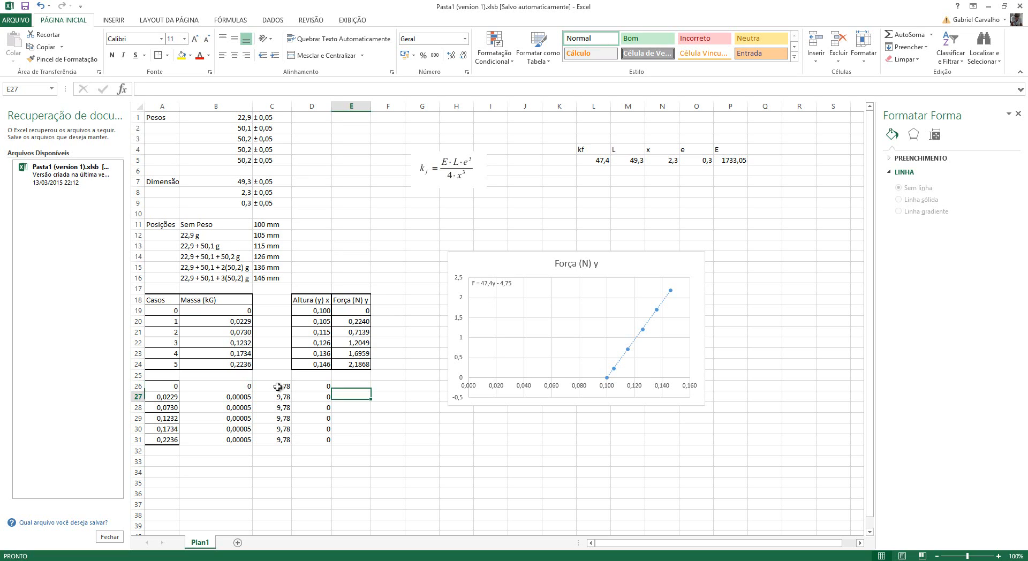
{"action": "key", "text": "Left"}
{"action": "key", "text": "Left"}
{"action": "key", "text": "Left"}
{"action": "key", "text": "Left"}
{"action": "key", "text": "Right"}
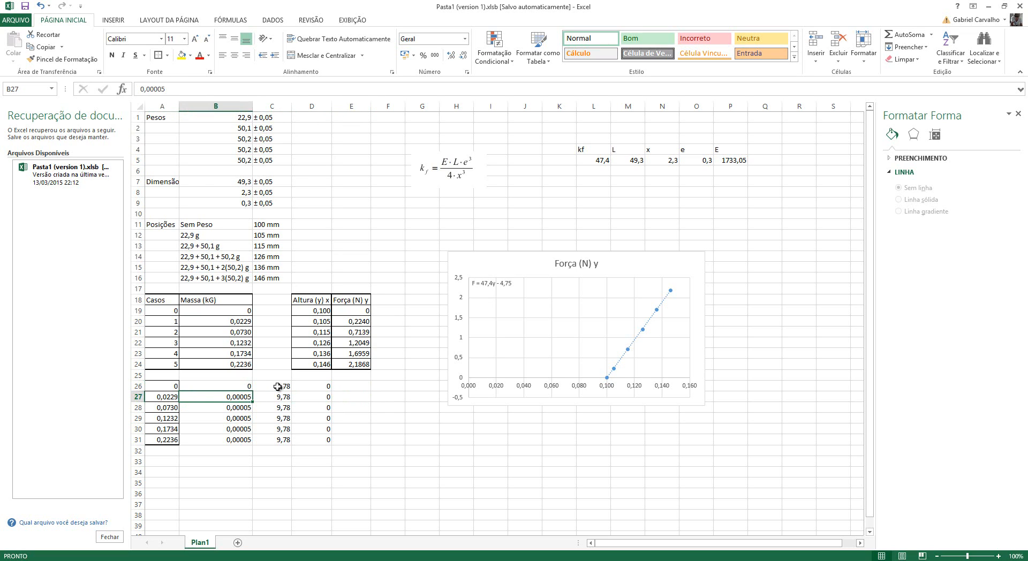
Switch to the Wikipedia error-propagation page in the browser and capture the absolute-error formula up to its |ΔB| term to the clipboard
{"action": "key", "text": "Right"}
{"action": "key", "text": "Right"}
{"action": "key", "text": "Right"}
{"action": "key", "text": "Up"}
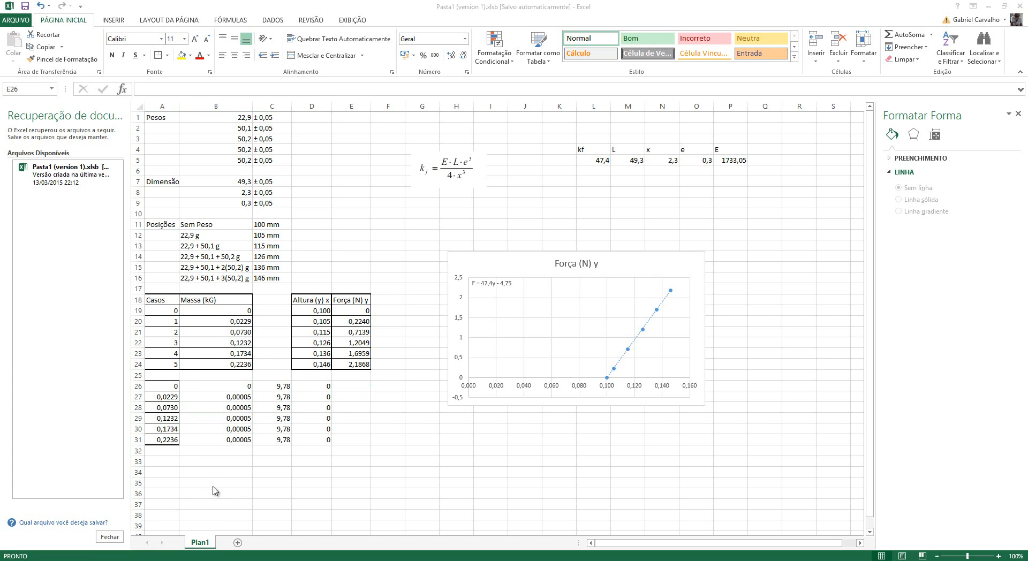
{"action": "left_click", "coordinate": [69, 560]}
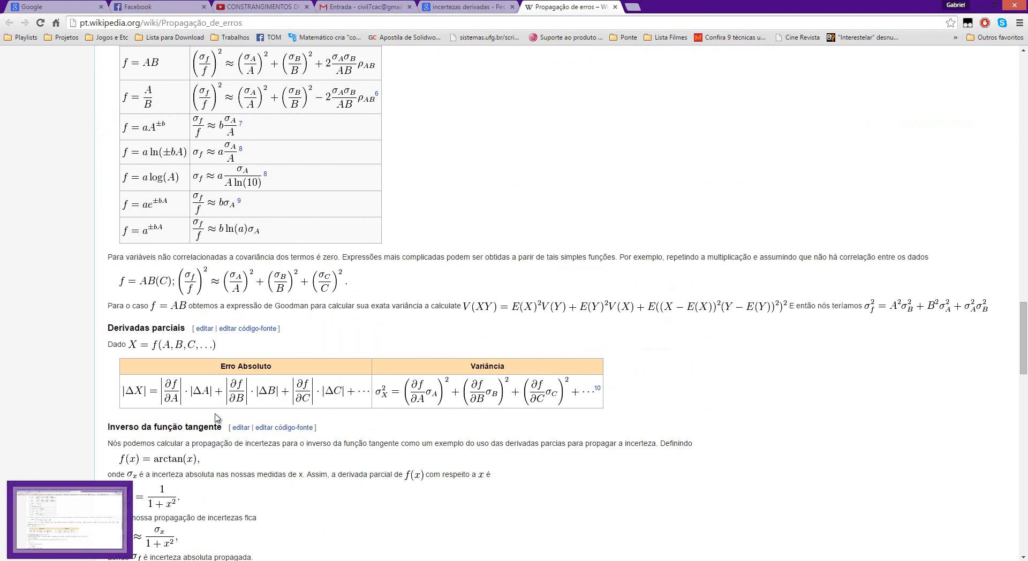
{"action": "key", "text": "Print"}
{"action": "left_click_drag", "start_coordinate": [121, 375], "coordinate": [280, 405]}
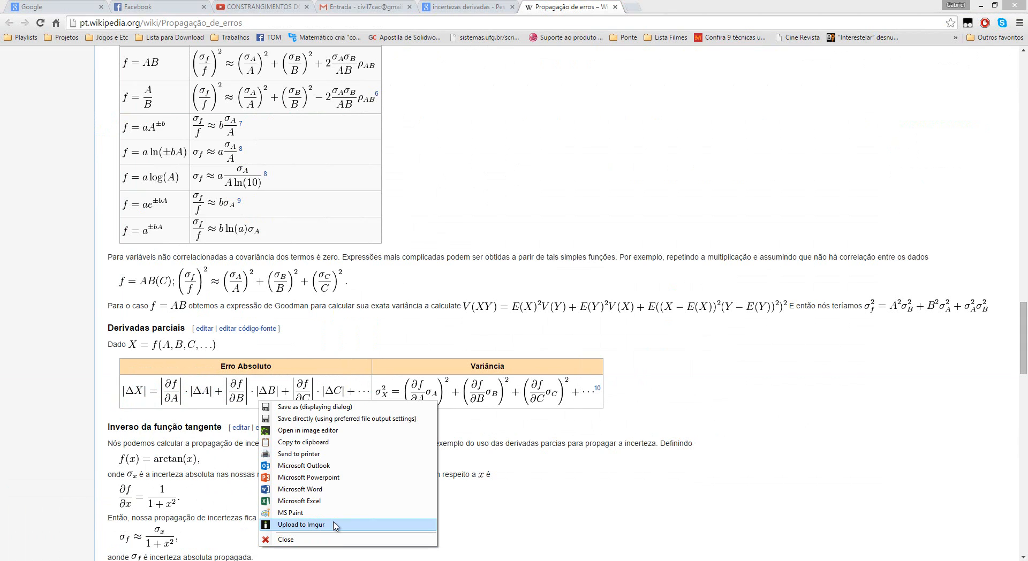
{"action": "left_click", "coordinate": [303, 442]}
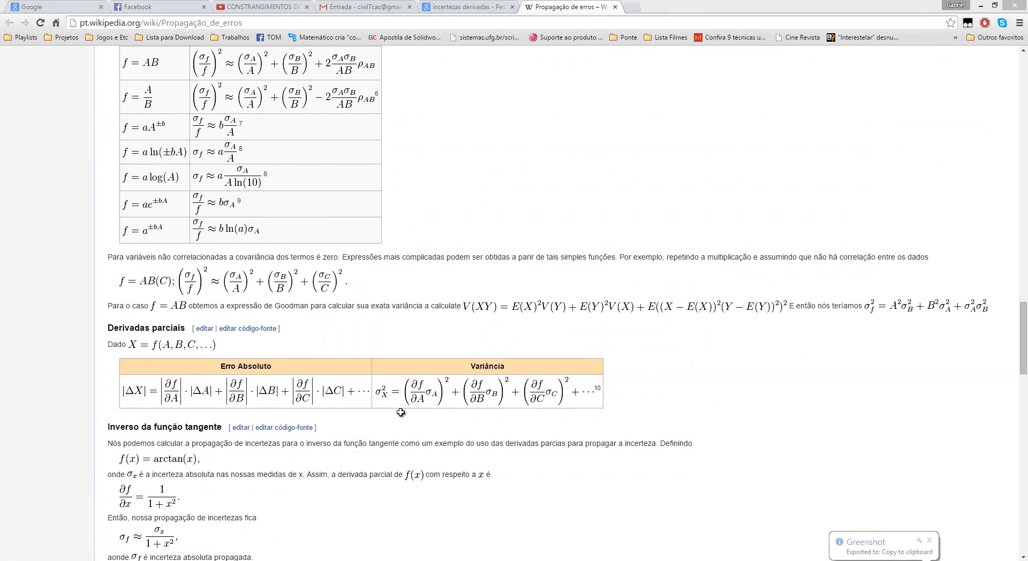
Return to Excel, paste the captured error formula picture and place it over the empty cells around D10:H12
{"action": "key", "text": "alt+Tab"}
{"action": "key", "text": "ctrl+v"}
{"action": "left_click_drag", "start_coordinate": [405, 399], "coordinate": [362, 231]}
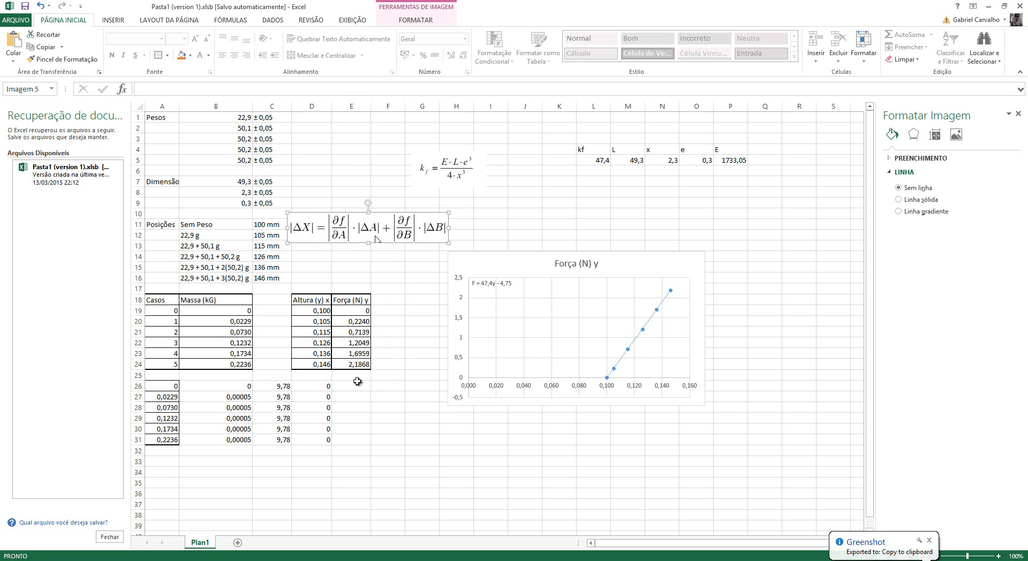
Enter the note "f = xy" in cell H33
{"action": "left_click", "coordinate": [448, 461]}
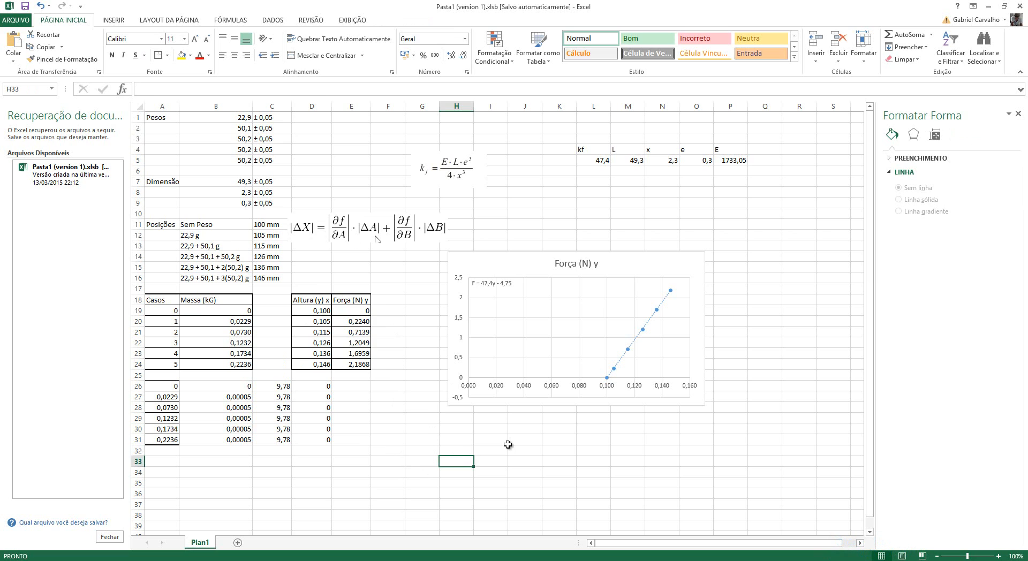
{"action": "type", "text": "F"}
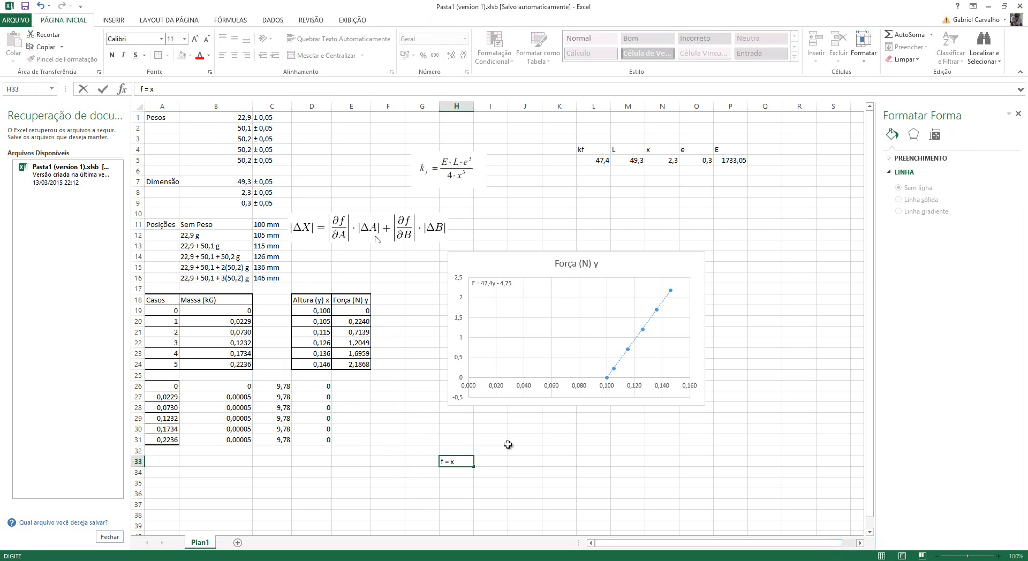
{"action": "key", "text": "Return"}
{"action": "key", "text": "Up"}
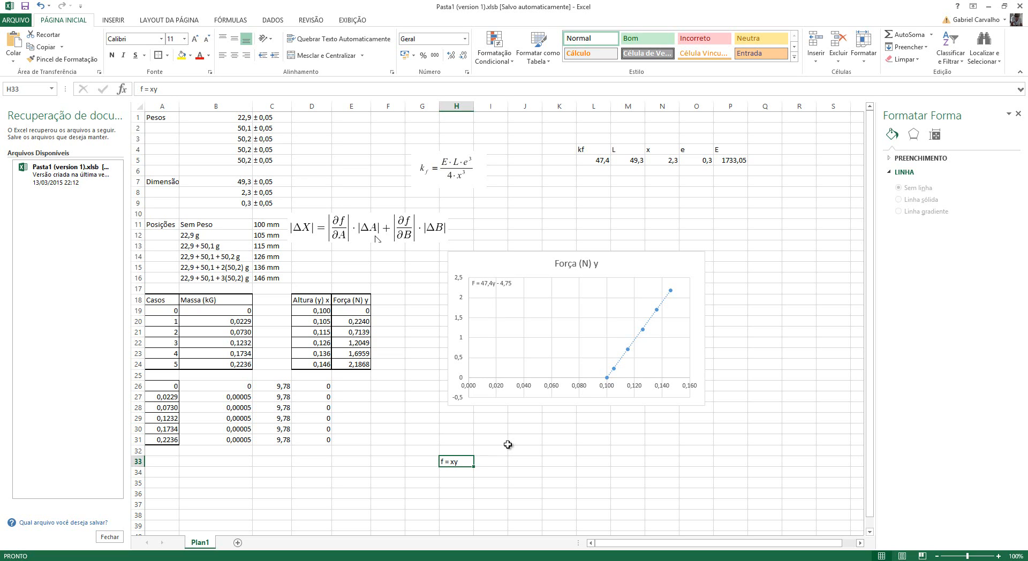
Enter the partial derivative note "df/dx = y" in cell I33
{"action": "key", "text": "Right"}
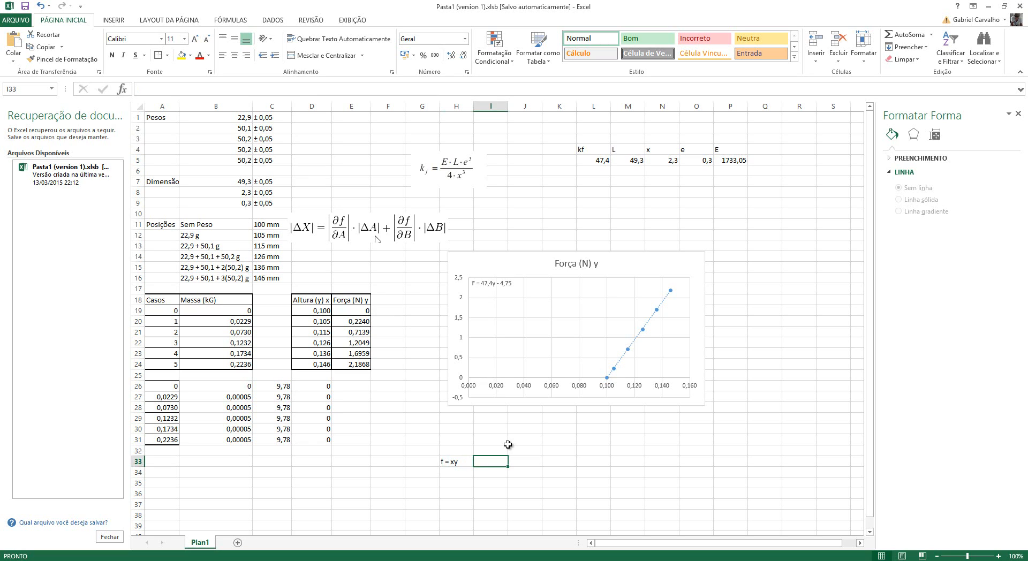
{"action": "type", "text": "df/dx ="}
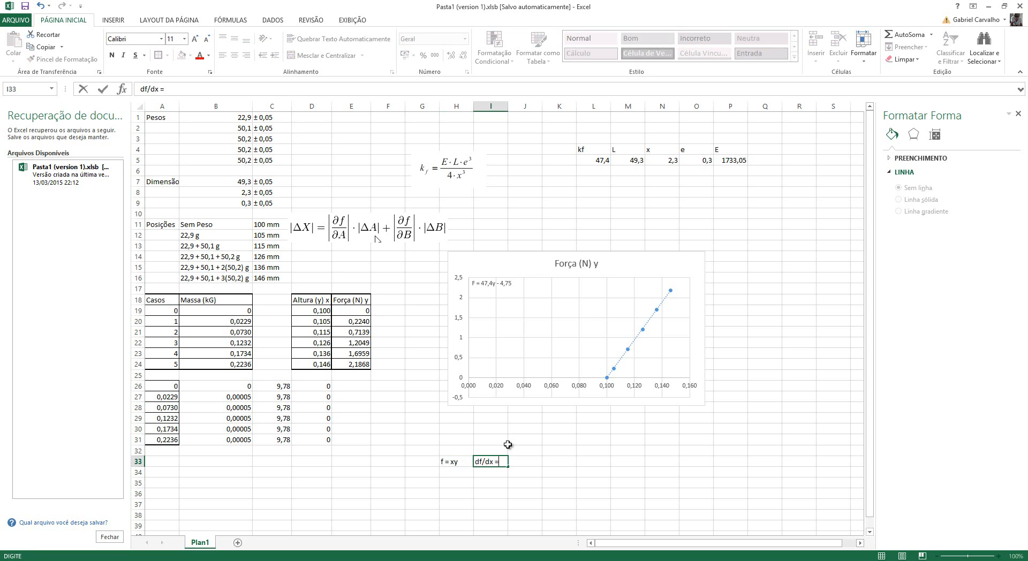
{"action": "type", "text": "y"}
{"action": "key", "text": "ctrl+Return"}
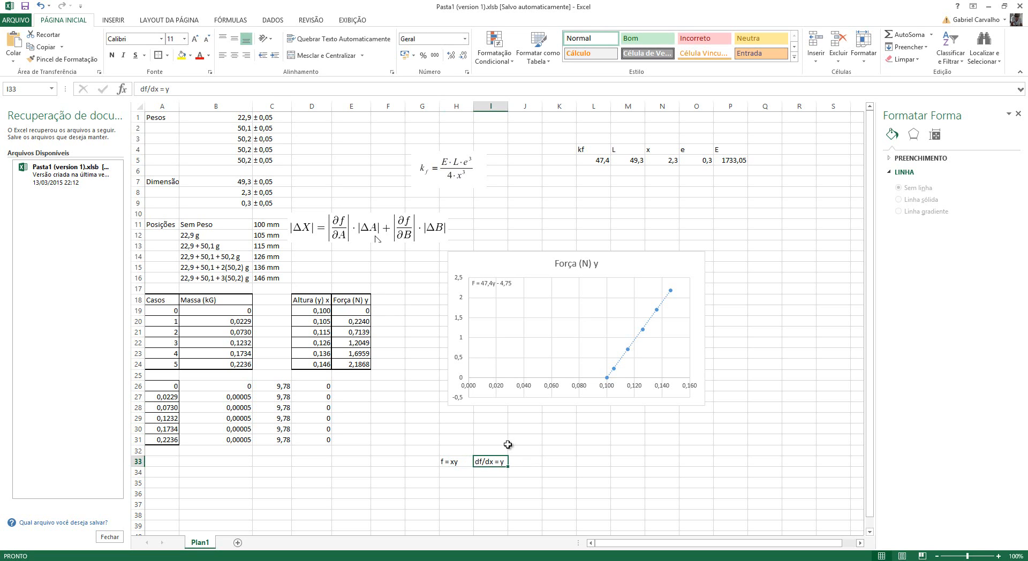
Copy the derivative note from I33 into I34 and edit the copy to read "df/dy = x"
{"action": "key", "text": "ctrl+c"}
{"action": "key", "text": "Down"}
{"action": "key", "text": "ctrl+v"}
{"action": "key", "text": "Escape"}
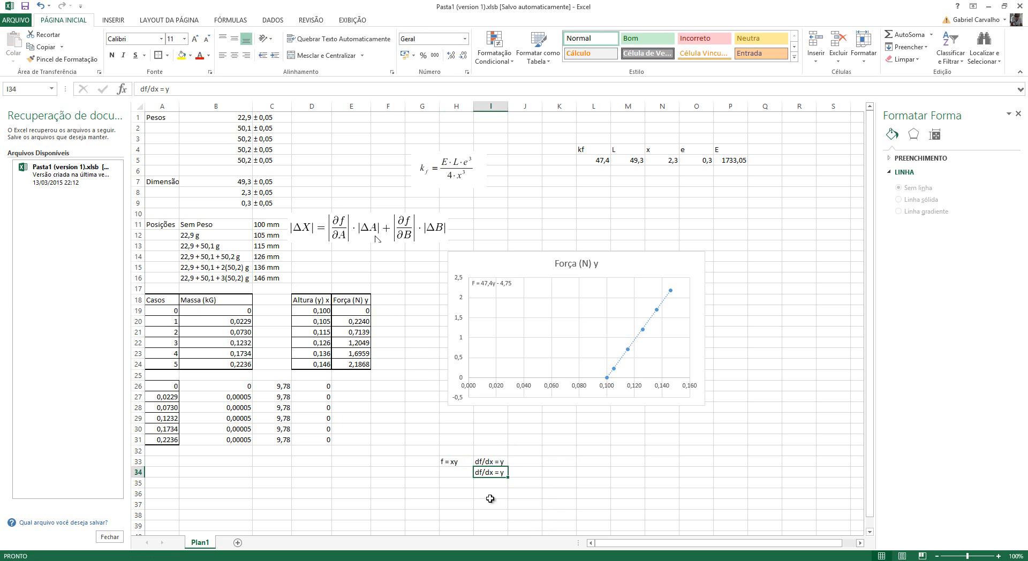
{"action": "left_click", "coordinate": [153, 89]}
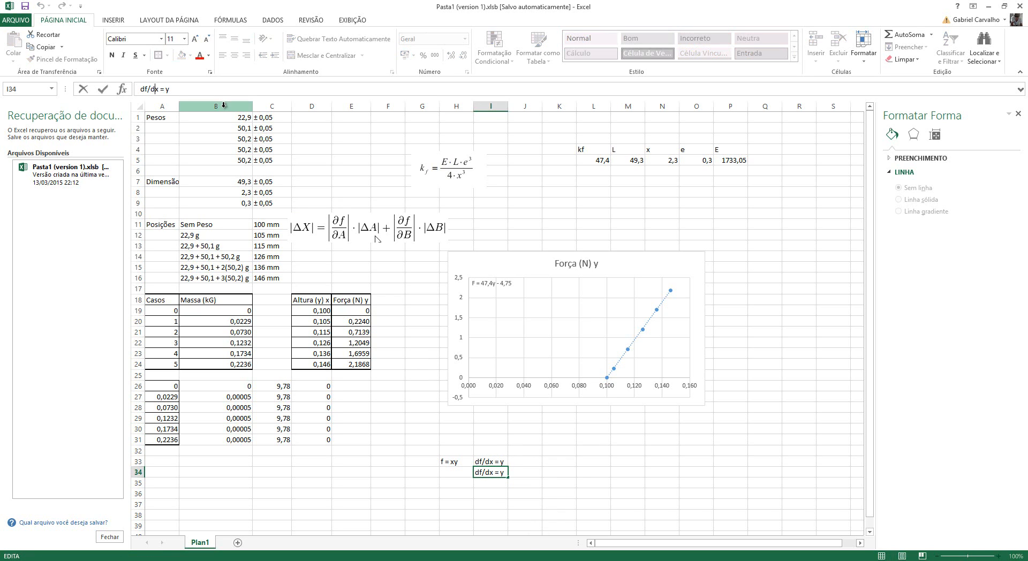
{"action": "type", "text": "x"}
{"action": "key", "text": "Return"}
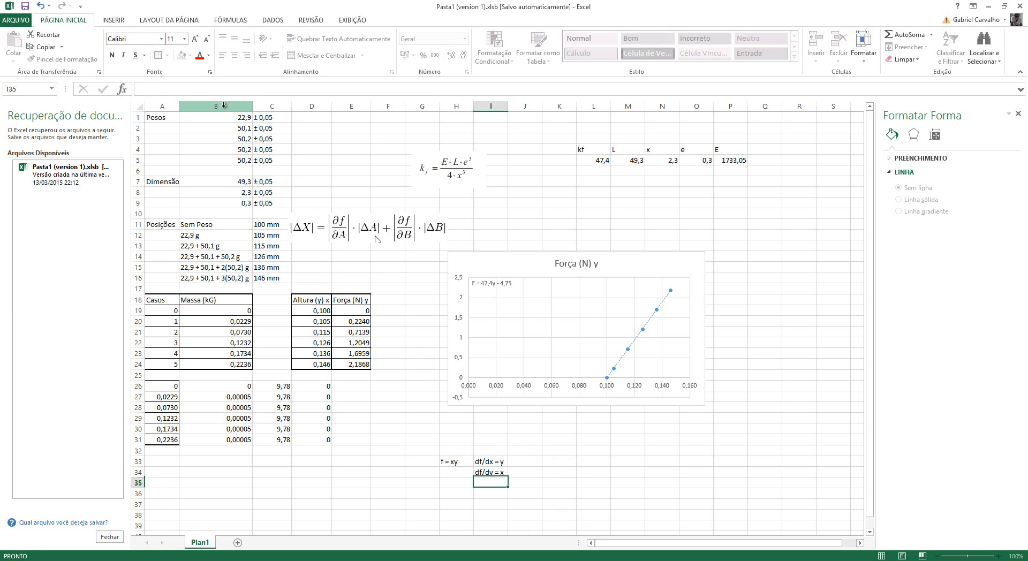
Clear the "f = xy" note from cell H33
{"action": "key", "text": "Up"}
{"action": "key", "text": "Up"}
{"action": "key", "text": "Left"}
{"action": "key", "text": "Left"}
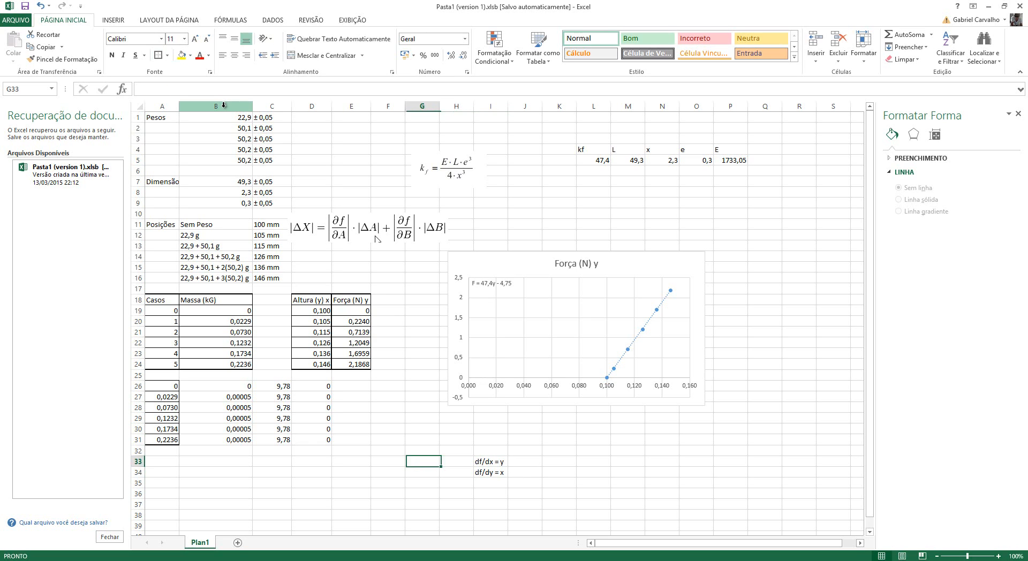
{"action": "key", "text": "Right"}
{"action": "key", "text": "Right"}
{"action": "key", "text": "Right"}
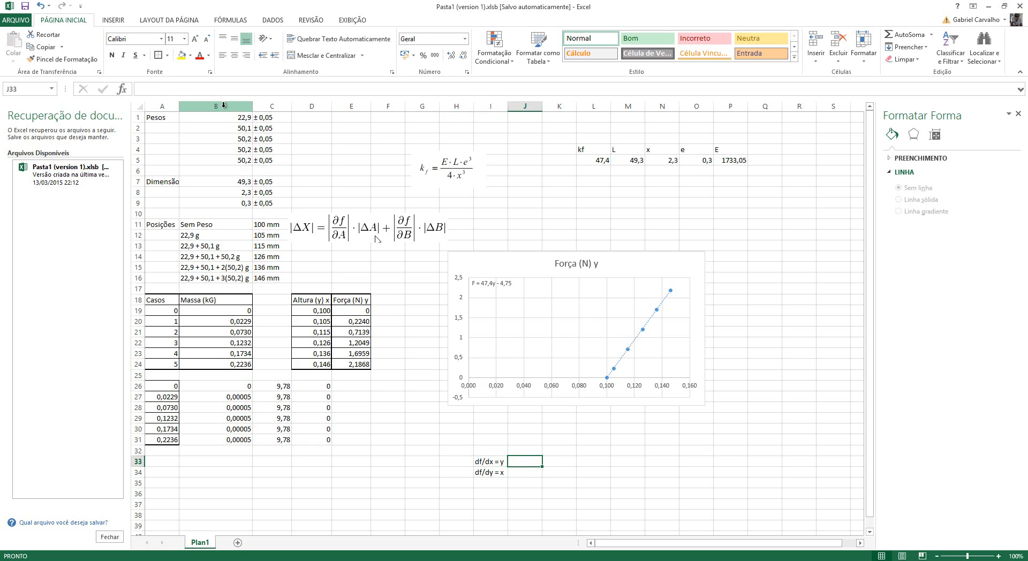
{"action": "key", "text": "Up"}
{"action": "key", "text": "Left"}
{"action": "key", "text": "Left"}
{"action": "key", "text": "Left"}
{"action": "key", "text": "Left"}
{"action": "key", "text": "Left"}
{"action": "key", "text": "Left"}
{"action": "key", "text": "Left"}
{"action": "key", "text": "Left"}
{"action": "key", "text": "Left"}
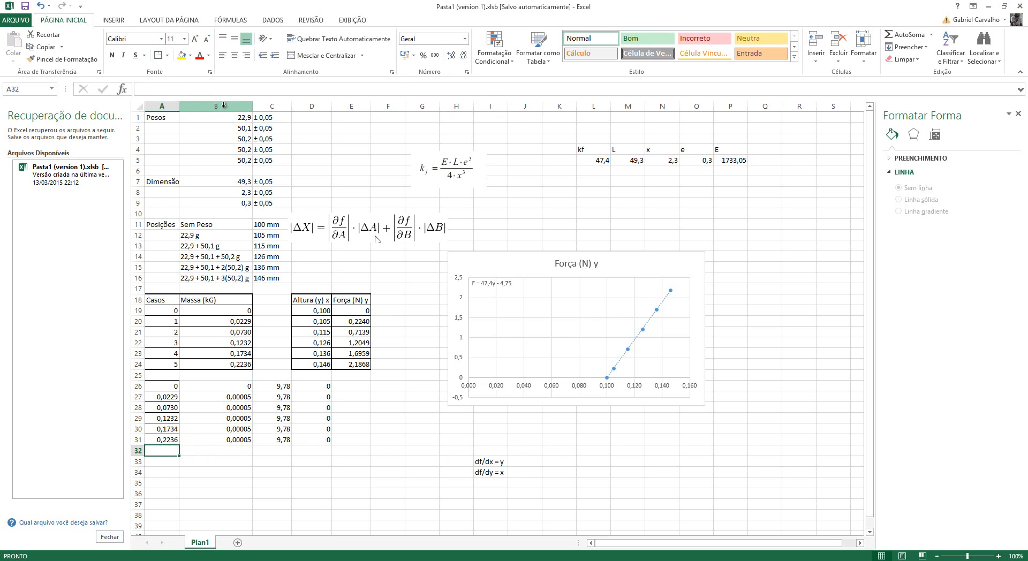
{"action": "key", "text": "Right"}
{"action": "key", "text": "Up"}
{"action": "key", "text": "Up"}
{"action": "key", "text": "Up"}
{"action": "key", "text": "Up"}
{"action": "key", "text": "Up"}
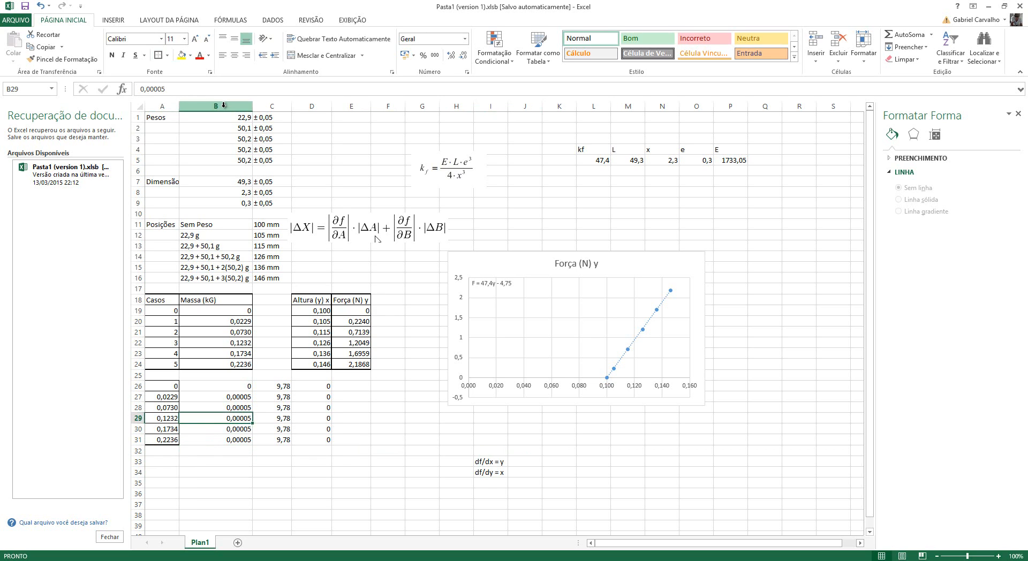
{"action": "key", "text": "Down"}
{"action": "key", "text": "Down"}
{"action": "key", "text": "Down"}
{"action": "key", "text": "Down"}
{"action": "key", "text": "Up"}
{"action": "key", "text": "Up"}
{"action": "key", "text": "Up"}
{"action": "key", "text": "Up"}
{"action": "key", "text": "Down"}
{"action": "key", "text": "Down"}
{"action": "key", "text": "Down"}
{"action": "key", "text": "Down"}
{"action": "key", "text": "Up"}
{"action": "key", "text": "Up"}
{"action": "key", "text": "Up"}
{"action": "key", "text": "Up"}
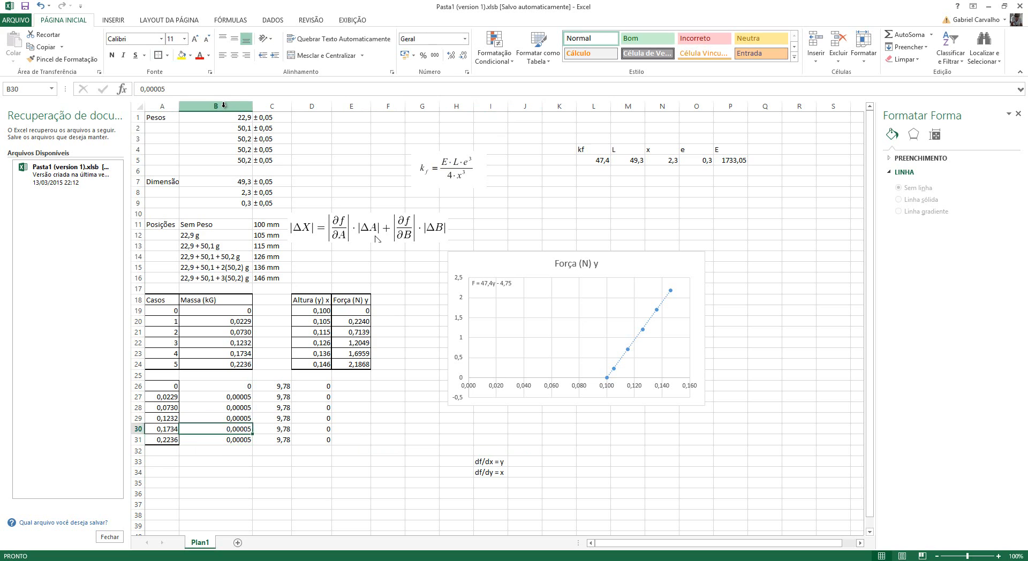
{"action": "key", "text": "Right"}
{"action": "key", "text": "Right"}
{"action": "key", "text": "Right"}
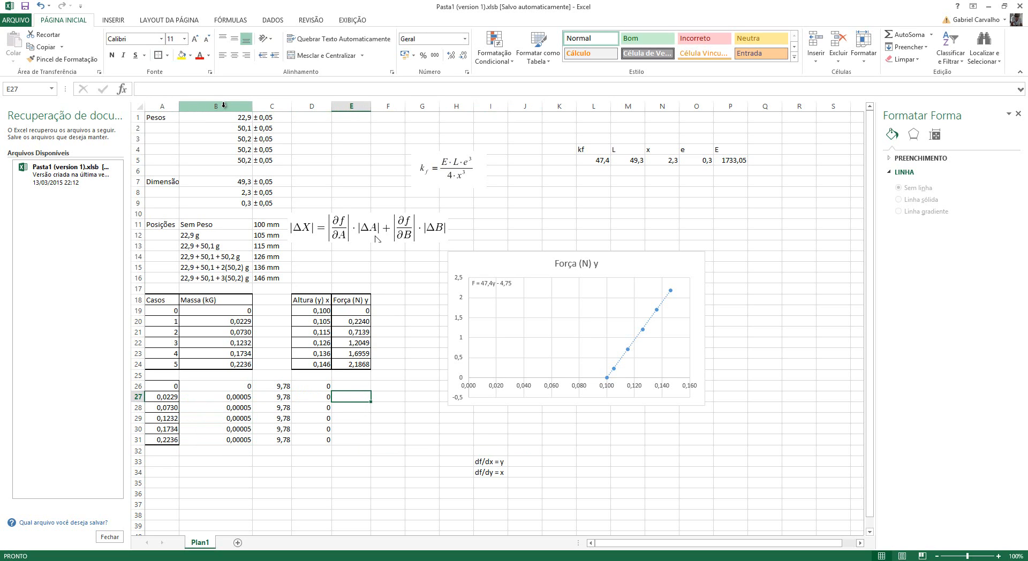
{"action": "type", "text": "="}
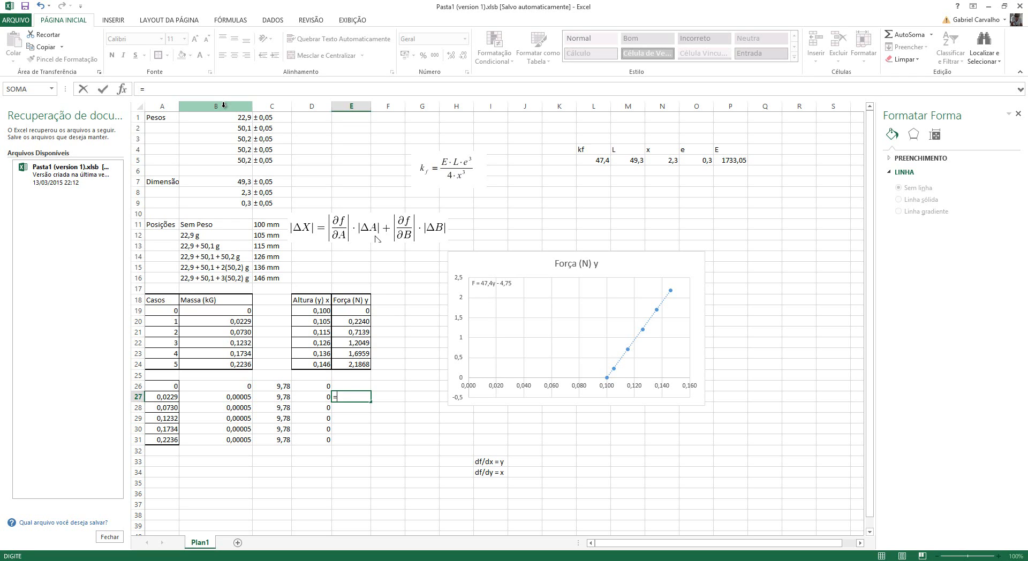
{"action": "key", "text": "Left"}
{"action": "key", "text": "Left"}
{"action": "key", "text": "Left"}
{"action": "key", "text": "Left"}
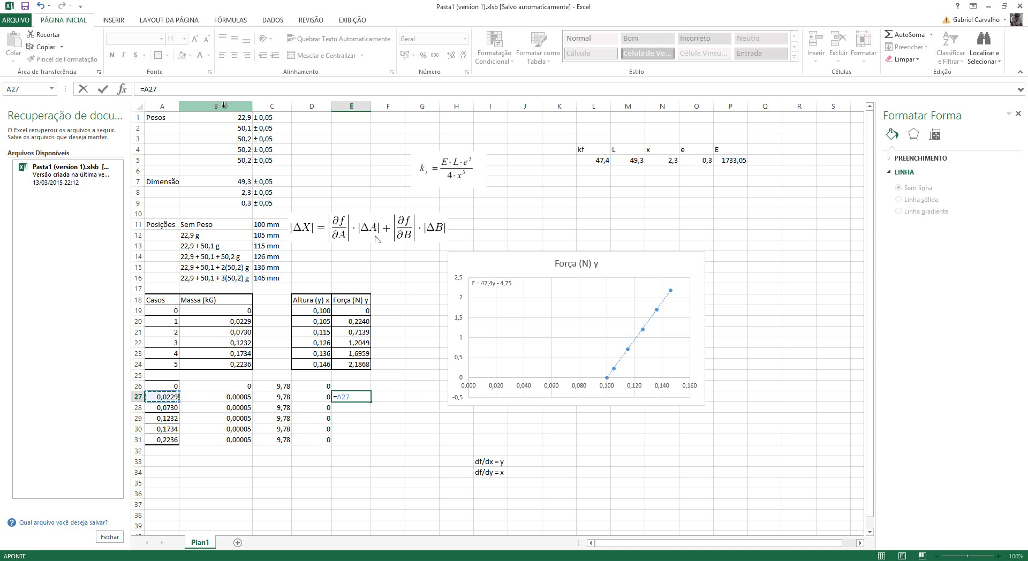
{"action": "type", "text": "*"}
{"action": "key", "text": "Left"}
{"action": "key", "text": "Left"}
{"action": "key", "text": "Left"}
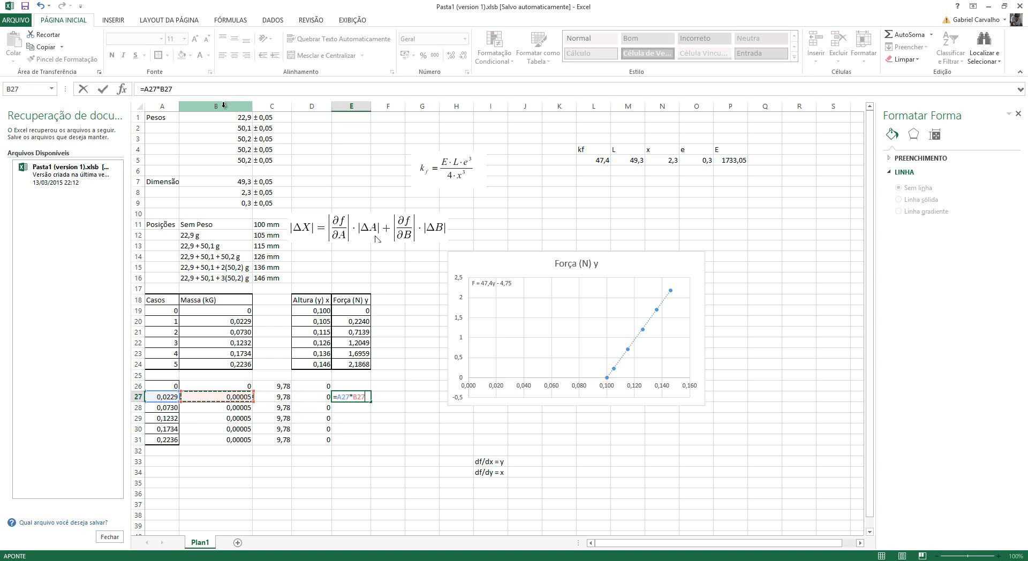
{"action": "key", "text": "Left"}
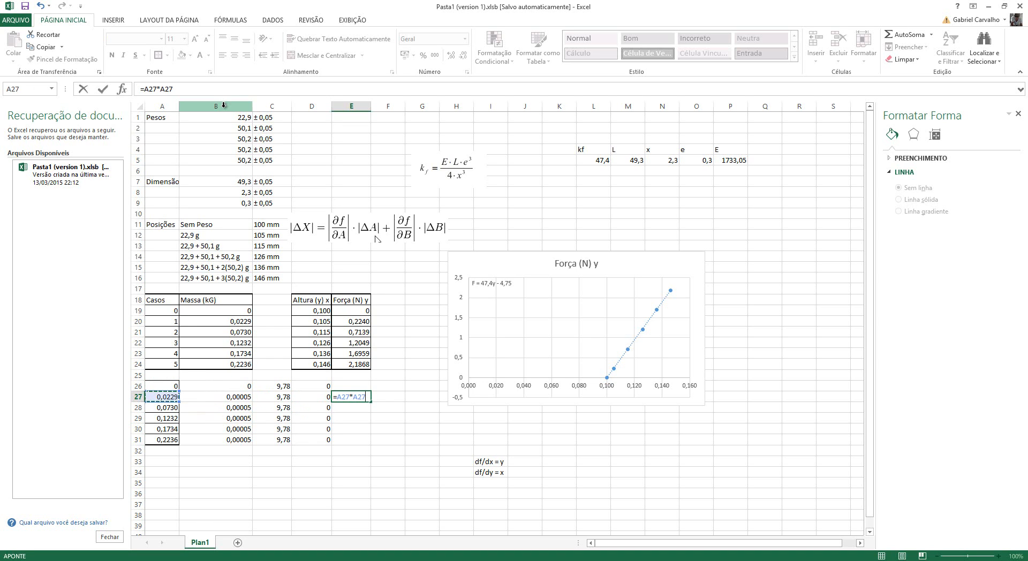
{"action": "key", "text": "Right"}
{"action": "key", "text": "Up"}
{"action": "key", "text": "Up"}
{"action": "key", "text": "Right"}
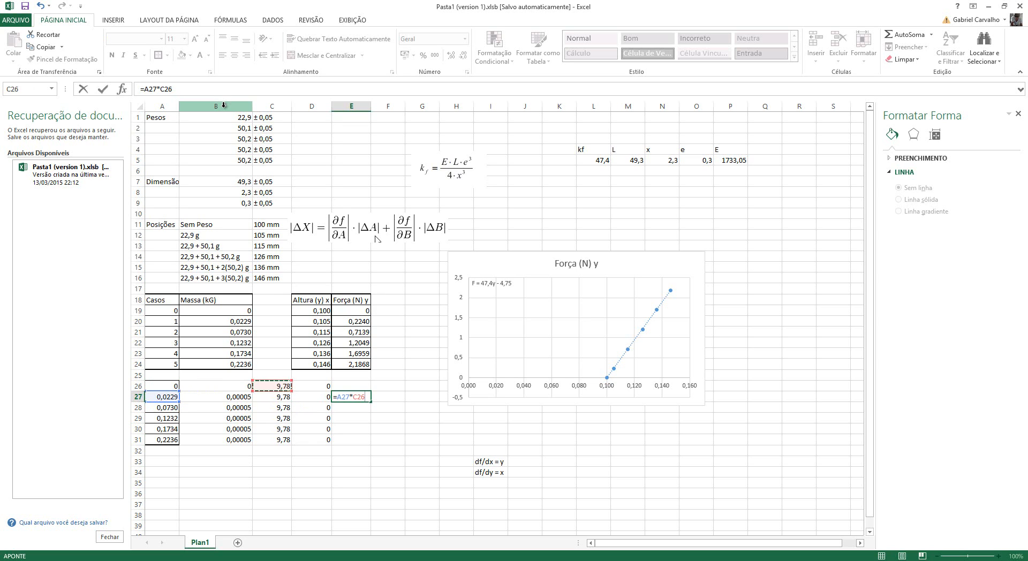
{"action": "key", "text": "Down"}
{"action": "key", "text": "Down"}
{"action": "key", "text": "Down"}
{"action": "key", "text": "Right"}
{"action": "key", "text": "Up"}
{"action": "key", "text": "Up"}
{"action": "key", "text": "Up"}
{"action": "key", "text": "Down"}
{"action": "key", "text": "Down"}
{"action": "key", "text": "Down"}
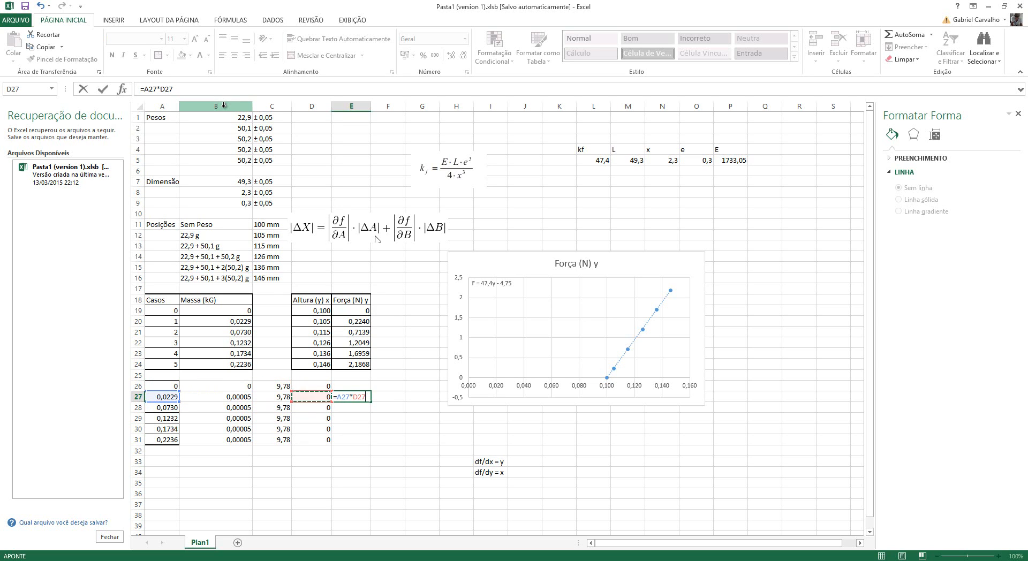
{"action": "key", "text": "Down"}
{"action": "key", "text": "Left"}
{"action": "key", "text": "Left"}
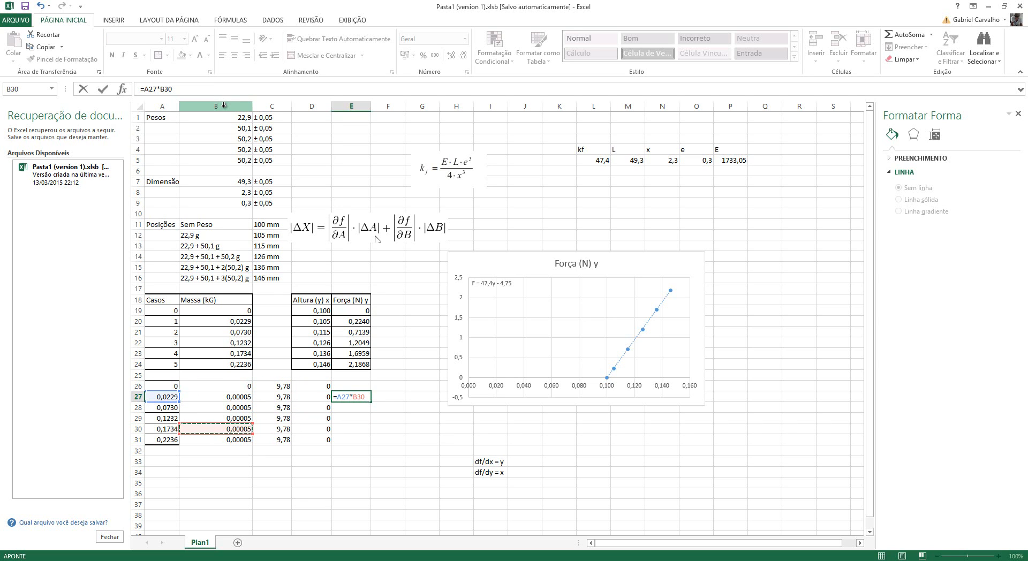
{"action": "key", "text": "Escape"}
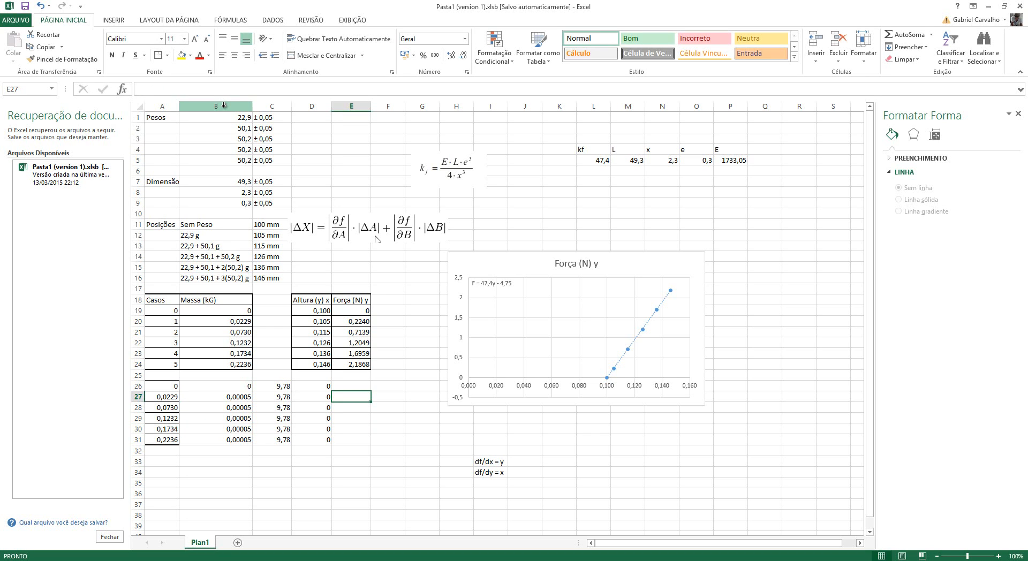
Enter the force uncertainty formula =D27*A27+C27*B27 in cell E27
{"action": "type", "text": "="}
{"action": "key", "text": "Left"}
{"action": "key", "text": "Left"}
{"action": "key", "text": "Left"}
{"action": "key", "text": "Left"}
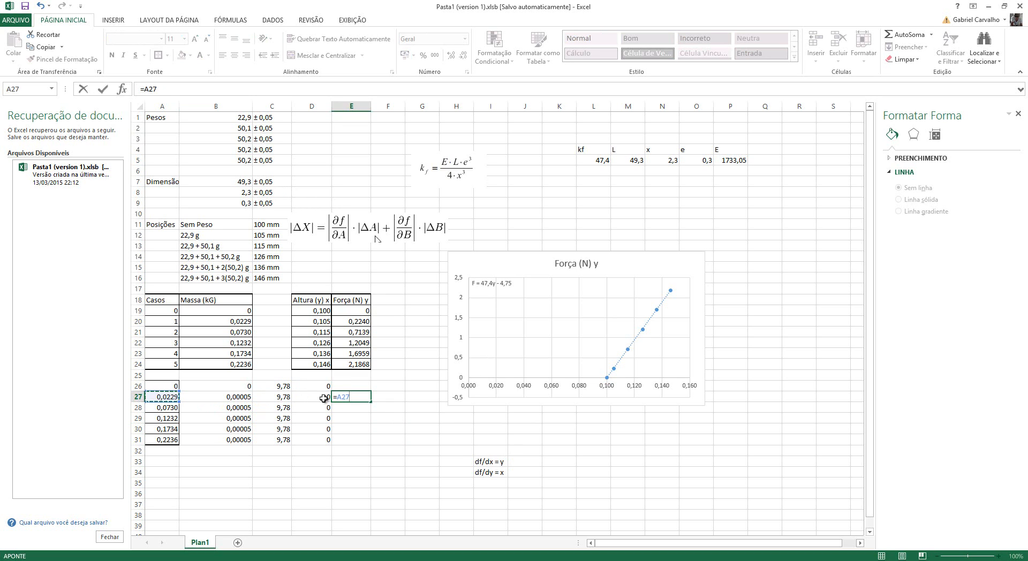
{"action": "left_click", "coordinate": [323, 398]}
{"action": "type", "text": "*"}
{"action": "key", "text": "Left"}
{"action": "key", "text": "Left"}
{"action": "key", "text": "Left"}
{"action": "key", "text": "Left"}
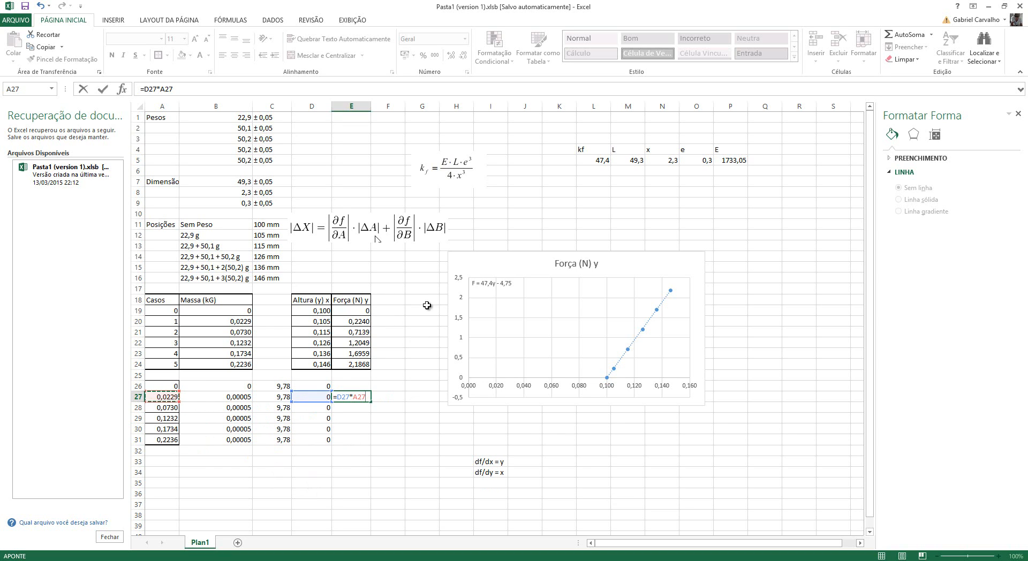
{"action": "type", "text": "+"}
{"action": "left_click", "coordinate": [273, 398]}
{"action": "type", "text": "*"}
{"action": "left_click", "coordinate": [239, 397]}
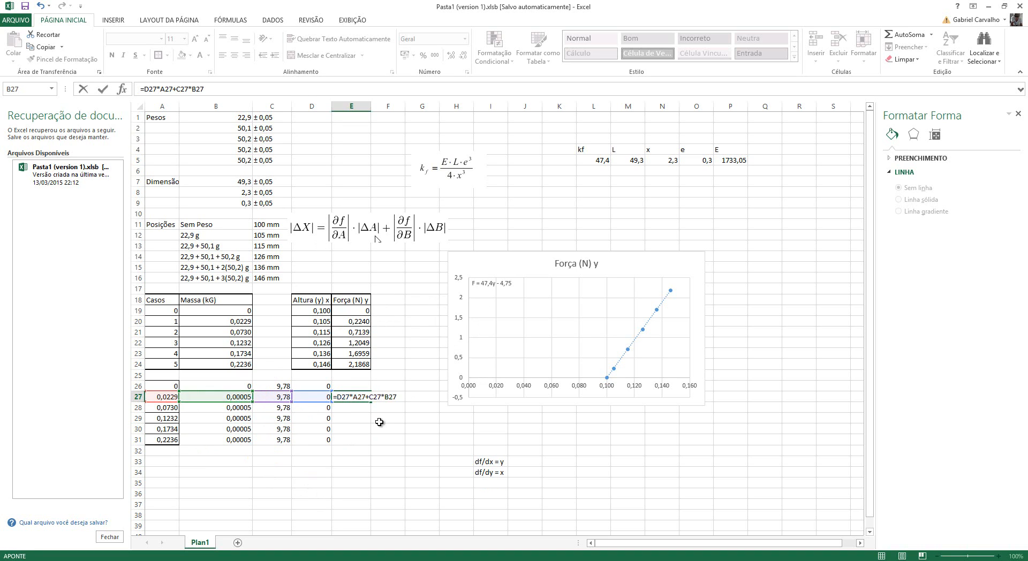
{"action": "key", "text": "Return"}
Fill the force uncertainty formula from E27 down through E31
{"action": "key", "text": "Up"}
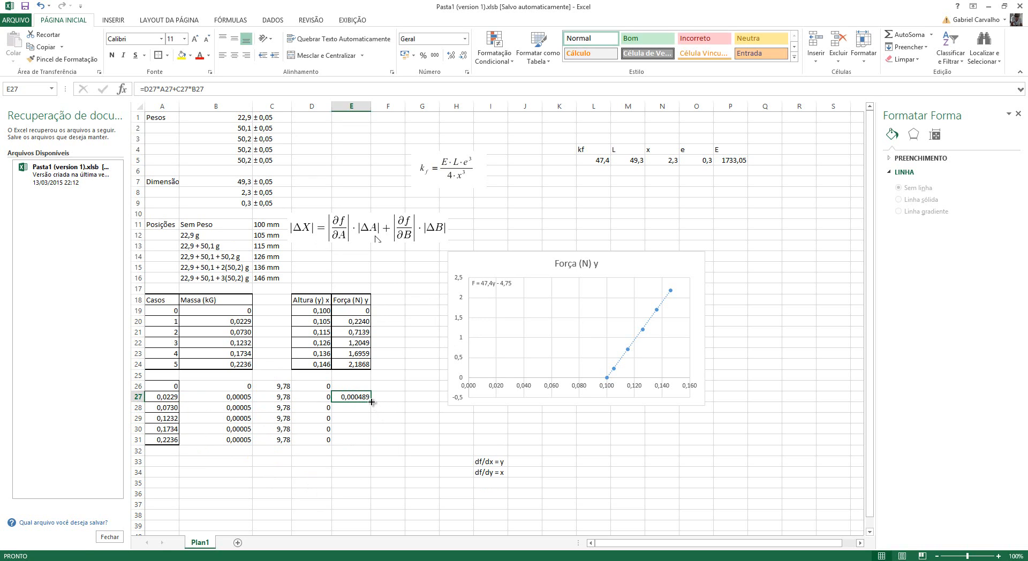
{"action": "left_click_drag", "start_coordinate": [372, 401], "coordinate": [365, 443]}
{"action": "left_click", "coordinate": [385, 484]}
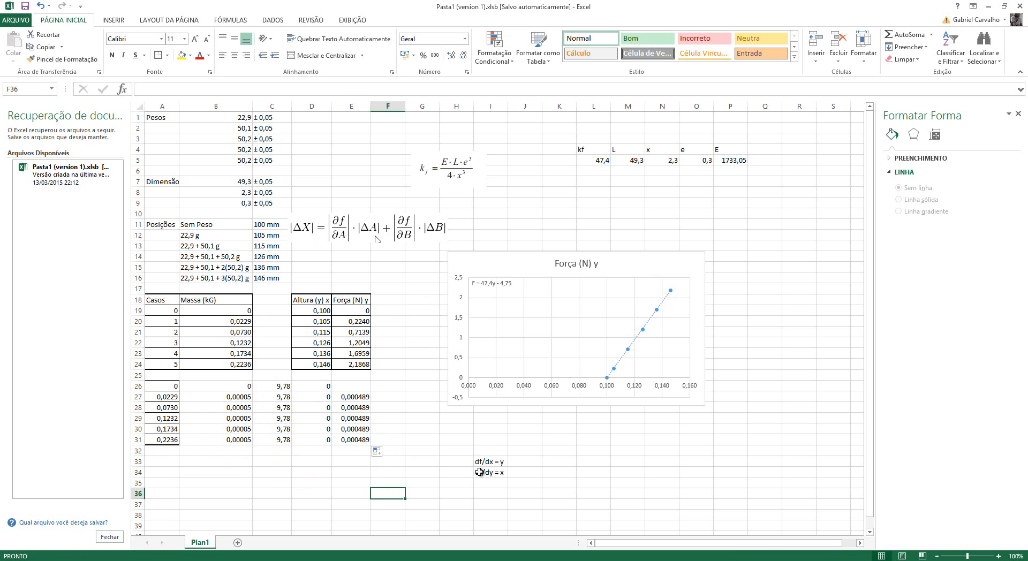
Move the error formula picture to the empty area just above the chart, beneath the kf, L, x, e and E values
{"action": "left_click_drag", "start_coordinate": [384, 231], "coordinate": [710, 213]}
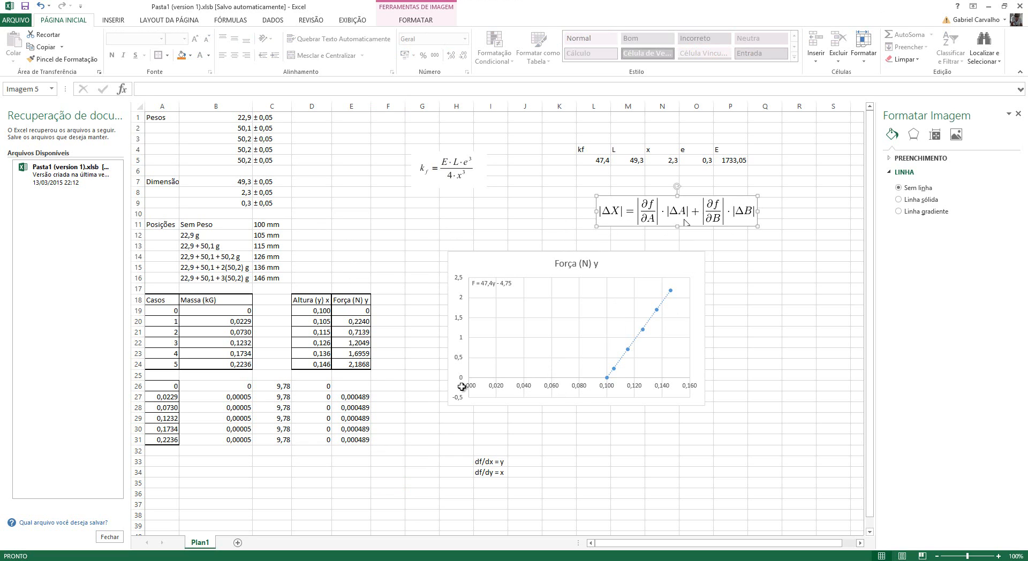
{"action": "left_click", "coordinate": [167, 375]}
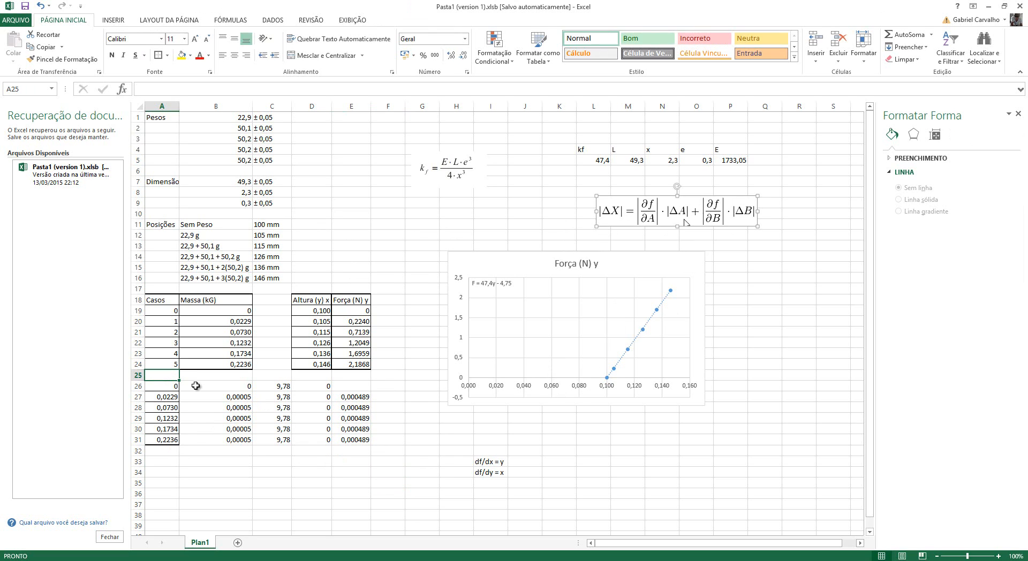
Label the uncertainty table columns y, dy, x and dx in cells A25 to D25
{"action": "type", "text": "u"}
{"action": "type", "text": "y"}
{"action": "key", "text": "Tab"}
{"action": "type", "text": "dy"}
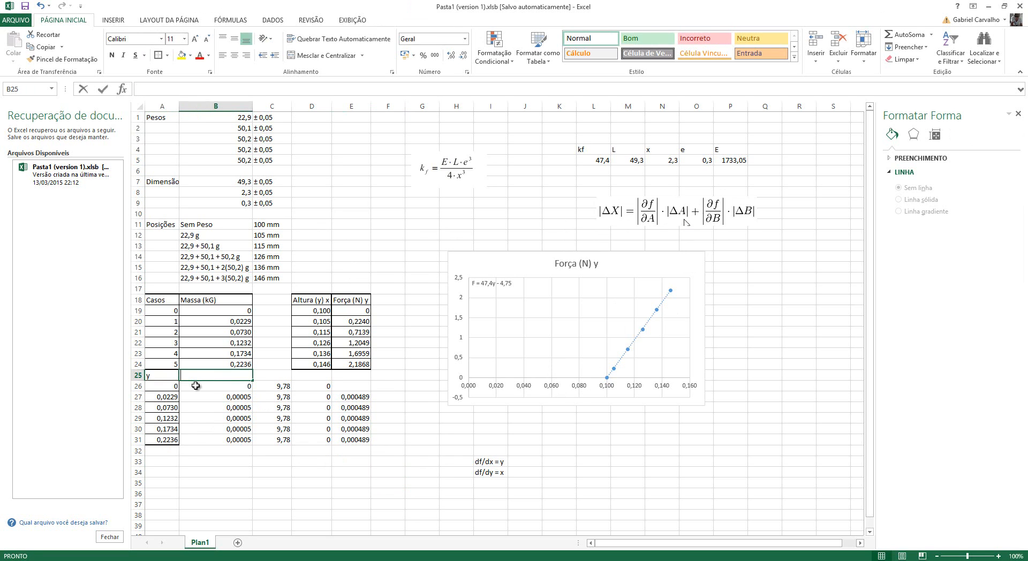
{"action": "key", "text": "Tab"}
{"action": "type", "text": "x"}
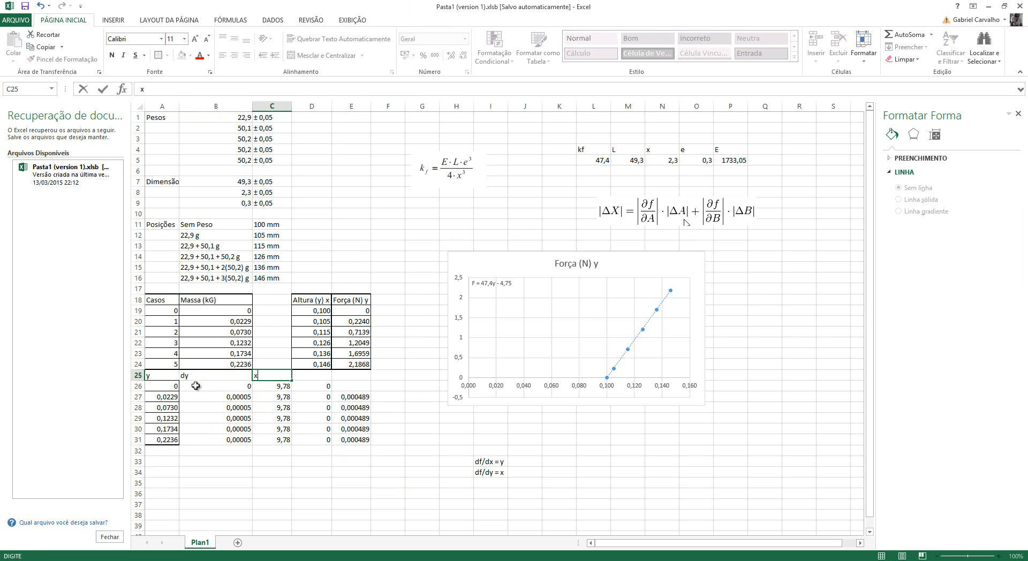
{"action": "key", "text": "Tab"}
{"action": "type", "text": "dx"}
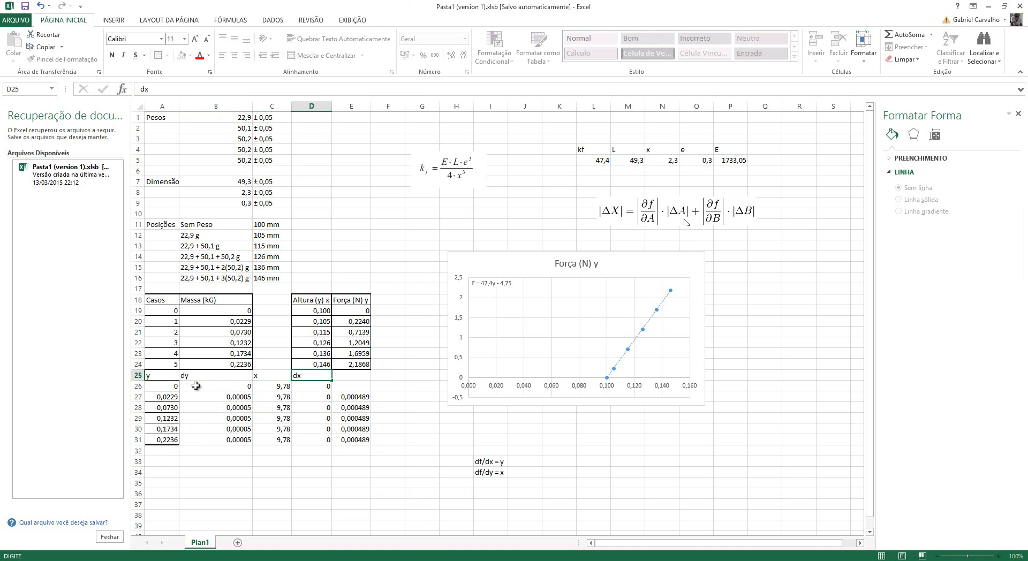
Review the entries under the y, dy, x and dx headings in rows 26 to 31
{"action": "key", "text": "Down"}
{"action": "key", "text": "Down"}
{"action": "key", "text": "Down"}
{"action": "key", "text": "Down"}
{"action": "key", "text": "Down"}
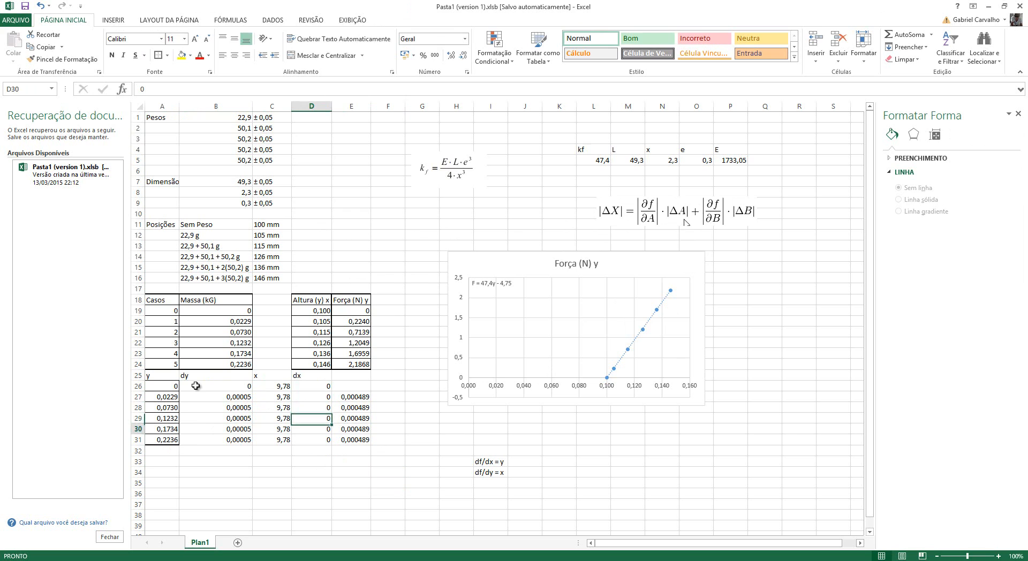
{"action": "key", "text": "Left"}
{"action": "key", "text": "Up"}
{"action": "key", "text": "Up"}
{"action": "key", "text": "Up"}
{"action": "key", "text": "Up"}
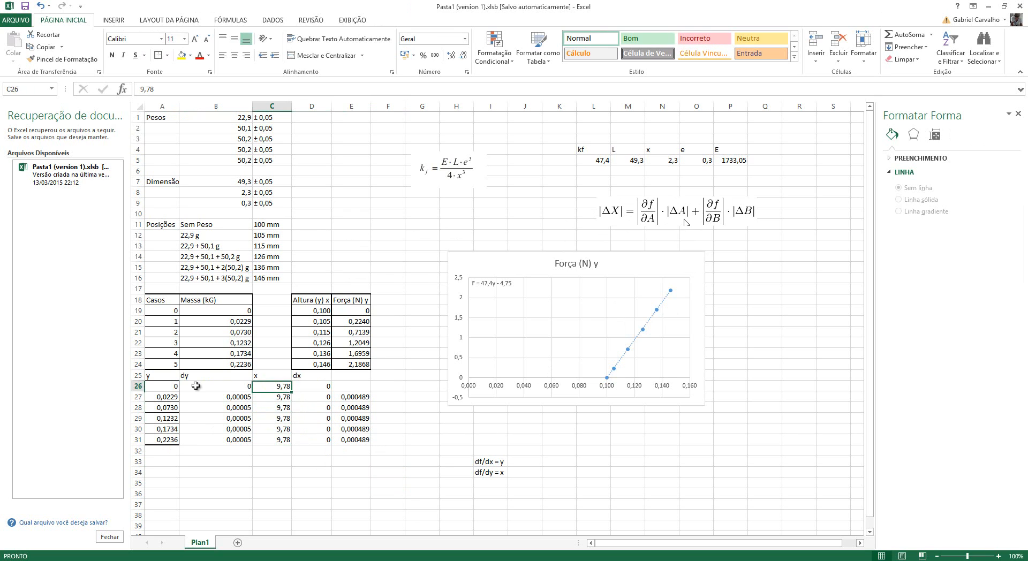
{"action": "key", "text": "Down"}
{"action": "key", "text": "Down"}
{"action": "key", "text": "Down"}
{"action": "key", "text": "Down"}
{"action": "key", "text": "Down"}
{"action": "key", "text": "Left"}
{"action": "key", "text": "Up"}
{"action": "key", "text": "Up"}
{"action": "key", "text": "Up"}
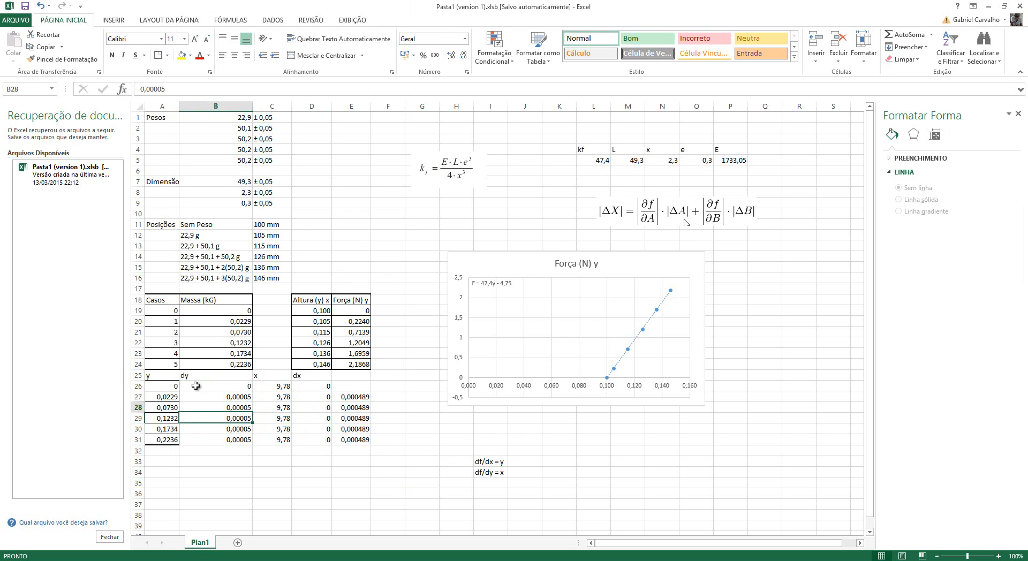
{"action": "key", "text": "Up"}
{"action": "key", "text": "Up"}
{"action": "key", "text": "Down"}
{"action": "key", "text": "Down"}
{"action": "key", "text": "Down"}
{"action": "key", "text": "Left"}
{"action": "key", "text": "Up"}
{"action": "key", "text": "Up"}
{"action": "key", "text": "Up"}
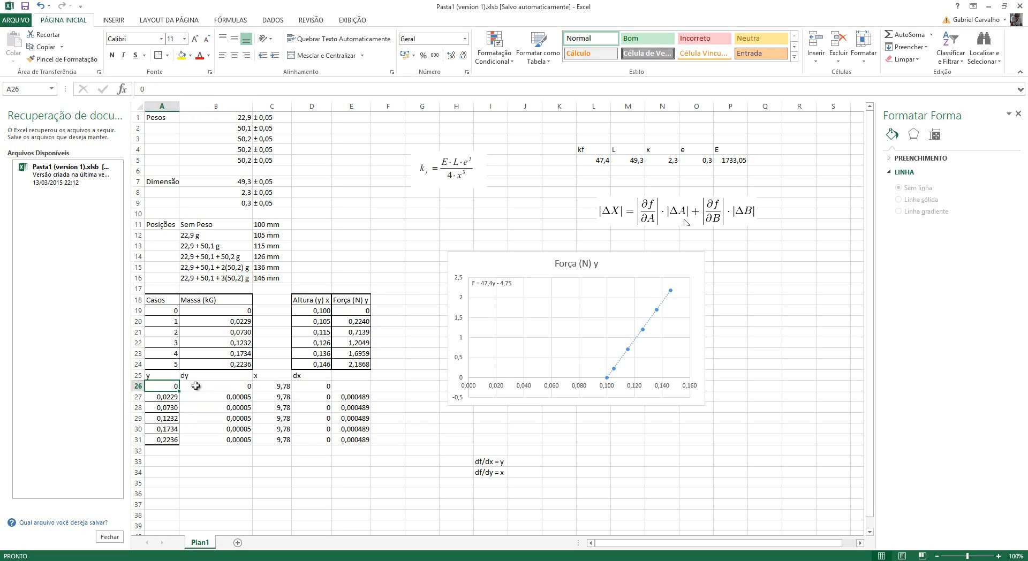
{"action": "key", "text": "Down"}
{"action": "key", "text": "Down"}
{"action": "key", "text": "Down"}
{"action": "key", "text": "Down"}
{"action": "key", "text": "Down"}
{"action": "key", "text": "Right"}
{"action": "key", "text": "Right"}
{"action": "key", "text": "Right"}
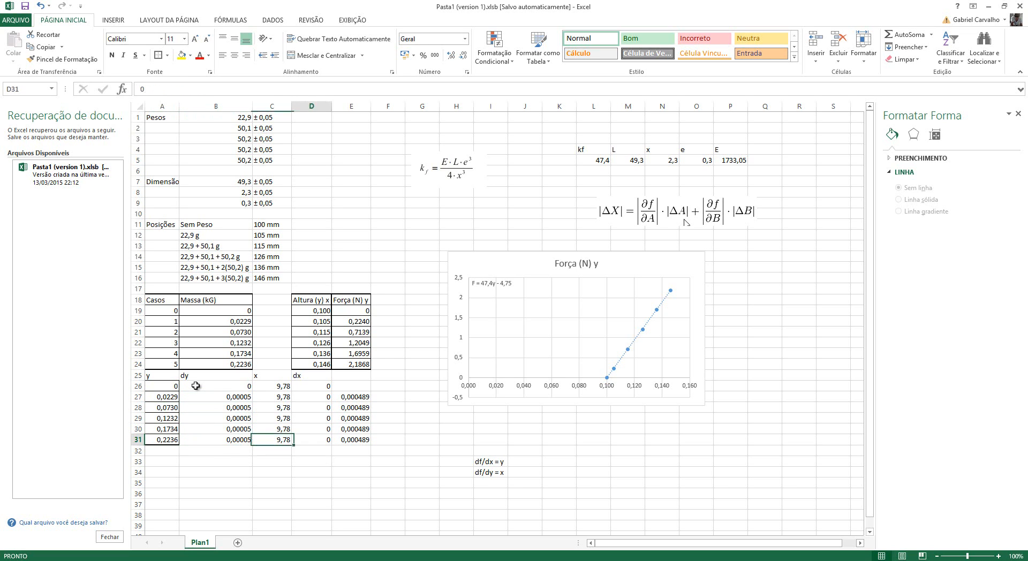
Check the partial-derivative notes for x and y in cells I33 and I34
{"action": "key", "text": "Right"}
{"action": "key", "text": "Right"}
{"action": "key", "text": "Right"}
{"action": "key", "text": "Right"}
{"action": "key", "text": "Right"}
{"action": "key", "text": "Right"}
{"action": "key", "text": "Right"}
{"action": "key", "text": "Right"}
{"action": "key", "text": "Right"}
{"action": "key", "text": "Left"}
{"action": "key", "text": "Left"}
{"action": "key", "text": "Down"}
{"action": "key", "text": "Down"}
{"action": "key", "text": "Left"}
{"action": "key", "text": "Left"}
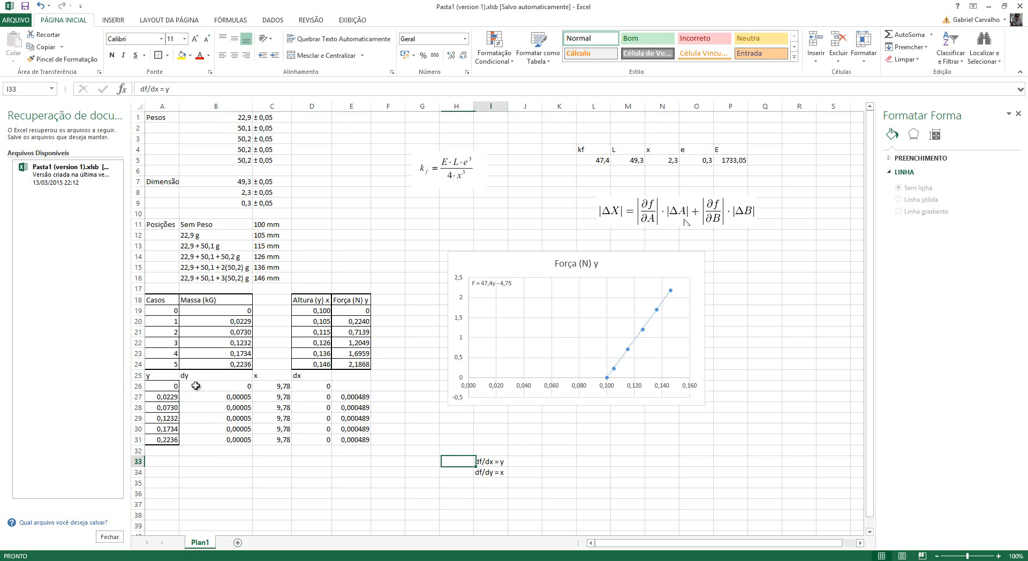
{"action": "key", "text": "Down"}
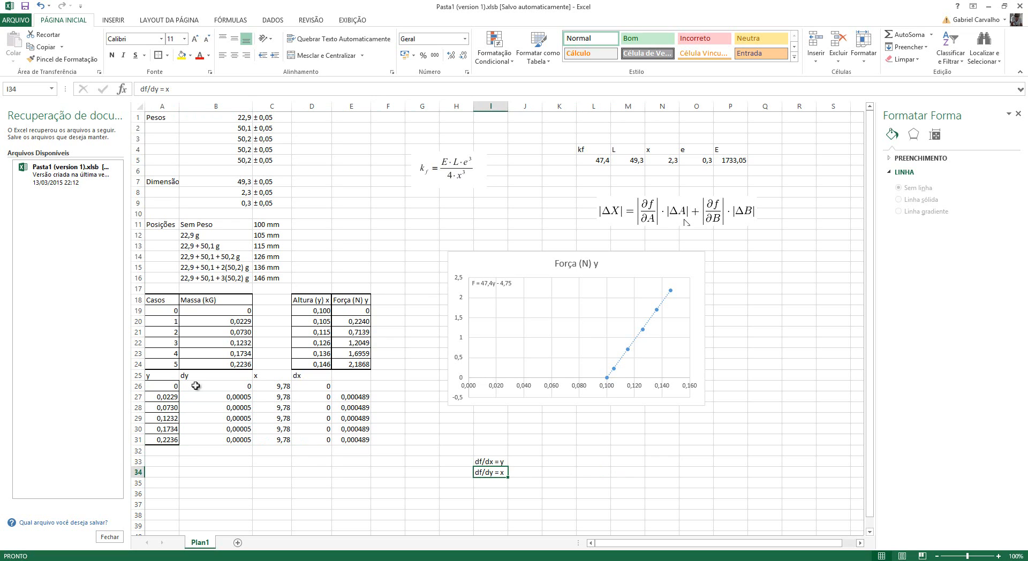
{"action": "key", "text": "Up"}
{"action": "key", "text": "Left"}
{"action": "key", "text": "Right"}
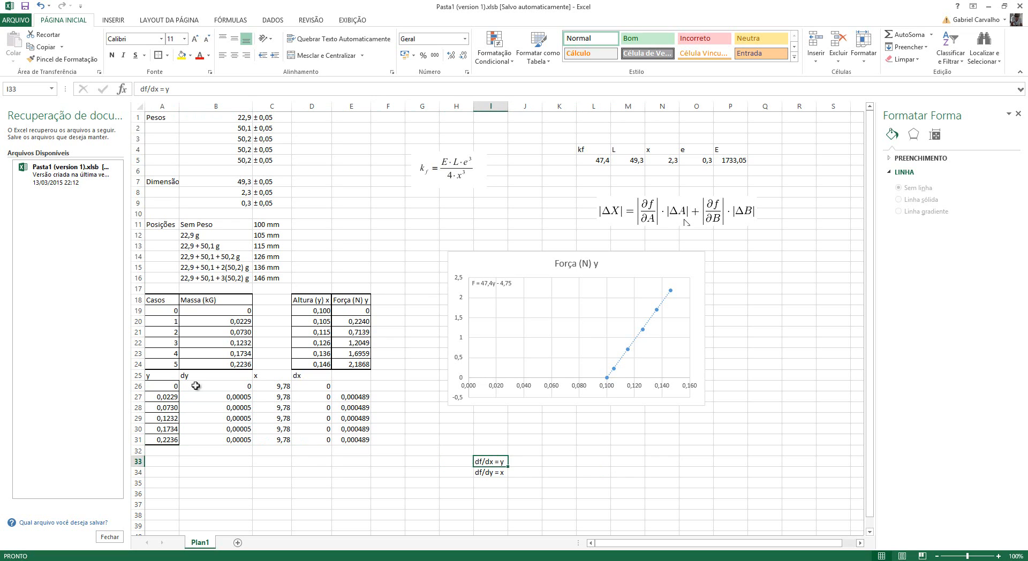
{"action": "key", "text": "Down"}
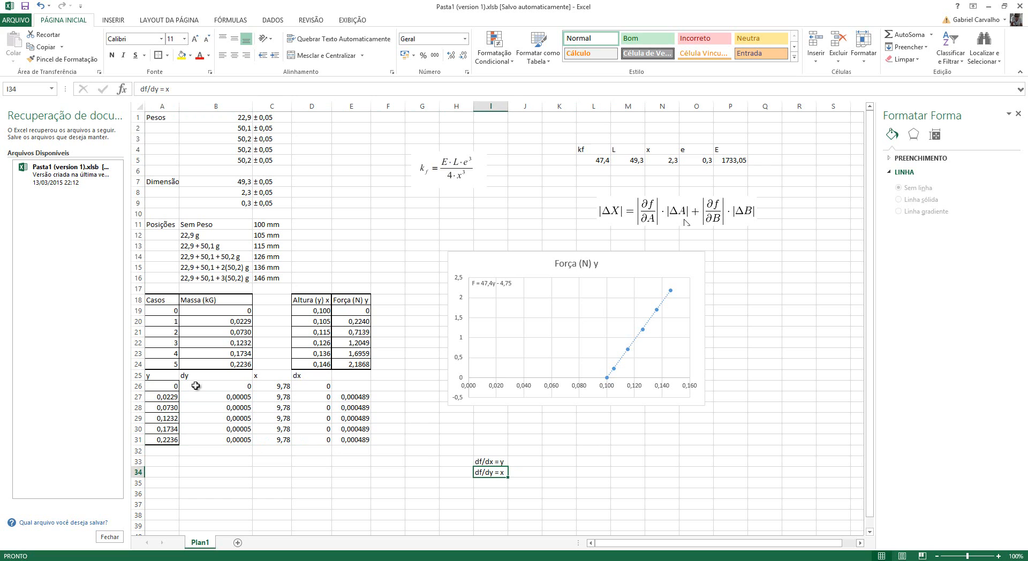
Review the E calculation, the measured weights, dimensions and positions, the mass and force table, and the uncertainty table
{"action": "left_click_drag", "start_coordinate": [723, 150], "coordinate": [593, 161]}
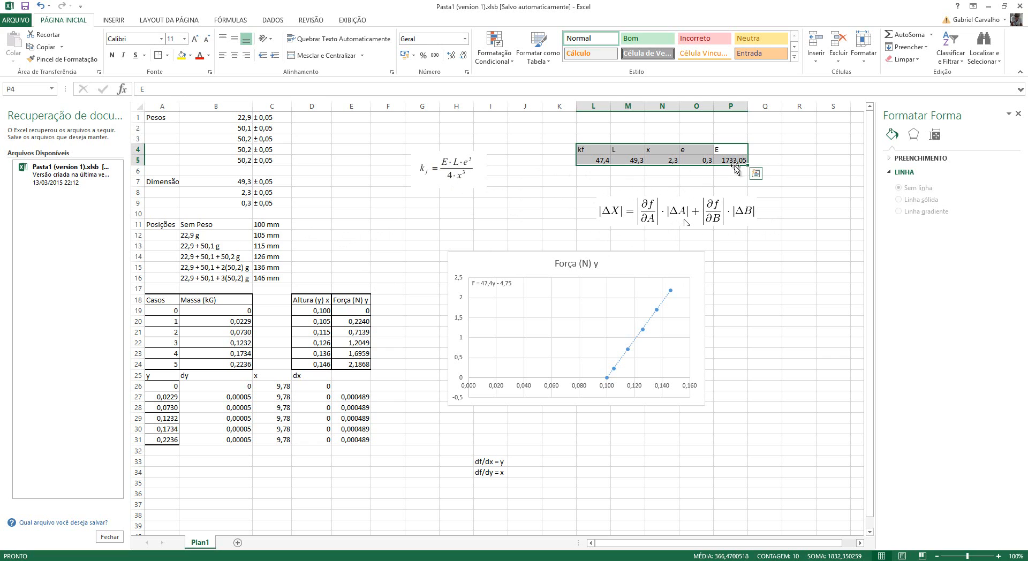
{"action": "left_click_drag", "start_coordinate": [739, 151], "coordinate": [738, 163]}
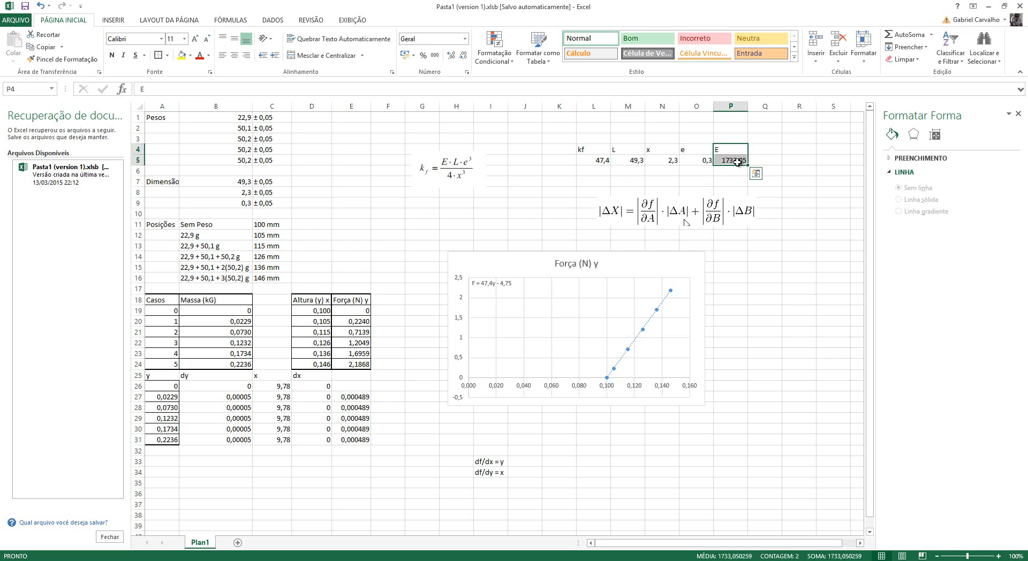
{"action": "left_click", "coordinate": [834, 203]}
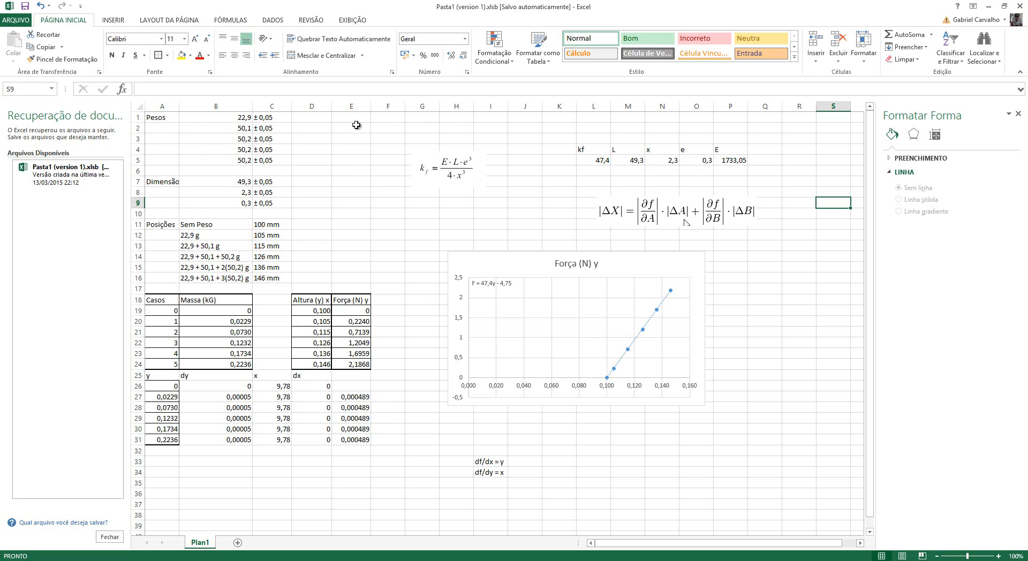
{"action": "left_click_drag", "start_coordinate": [264, 117], "coordinate": [148, 135]}
{"action": "left_click", "coordinate": [268, 182]}
{"action": "left_click", "coordinate": [505, 247]}
{"action": "left_click", "coordinate": [350, 204]}
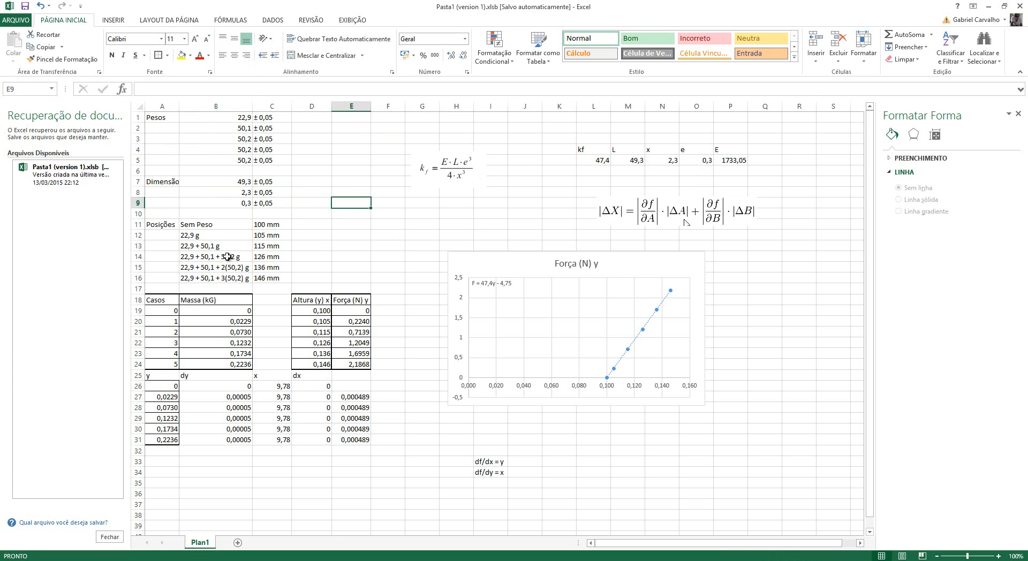
{"action": "left_click", "coordinate": [187, 228]}
{"action": "left_click_drag", "start_coordinate": [261, 251], "coordinate": [251, 249]}
{"action": "left_click", "coordinate": [390, 333]}
{"action": "left_click_drag", "start_coordinate": [359, 366], "coordinate": [200, 320]}
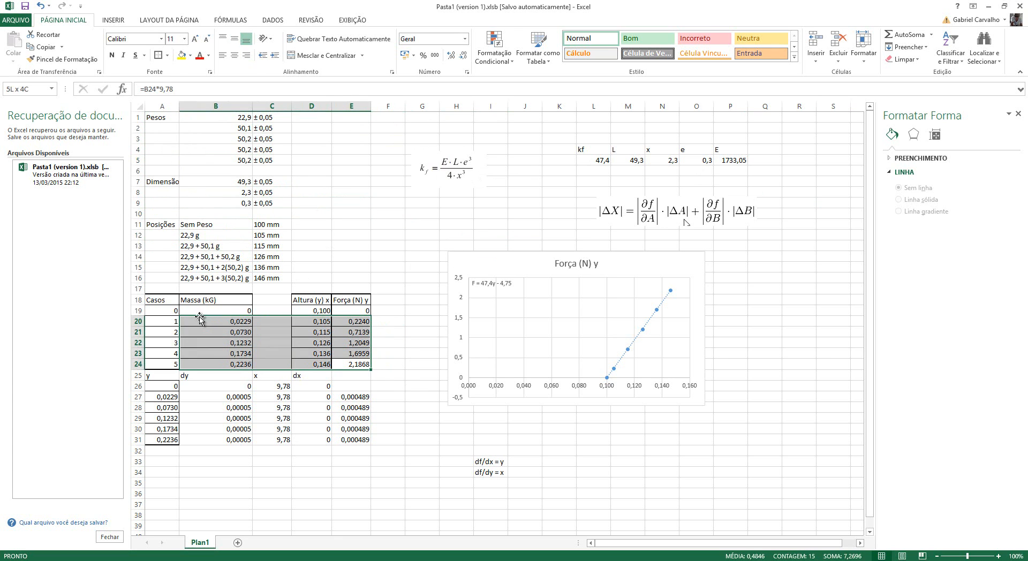
{"action": "left_click", "coordinate": [532, 293]}
{"action": "left_click", "coordinate": [652, 463]}
{"action": "left_click_drag", "start_coordinate": [644, 482], "coordinate": [423, 504]}
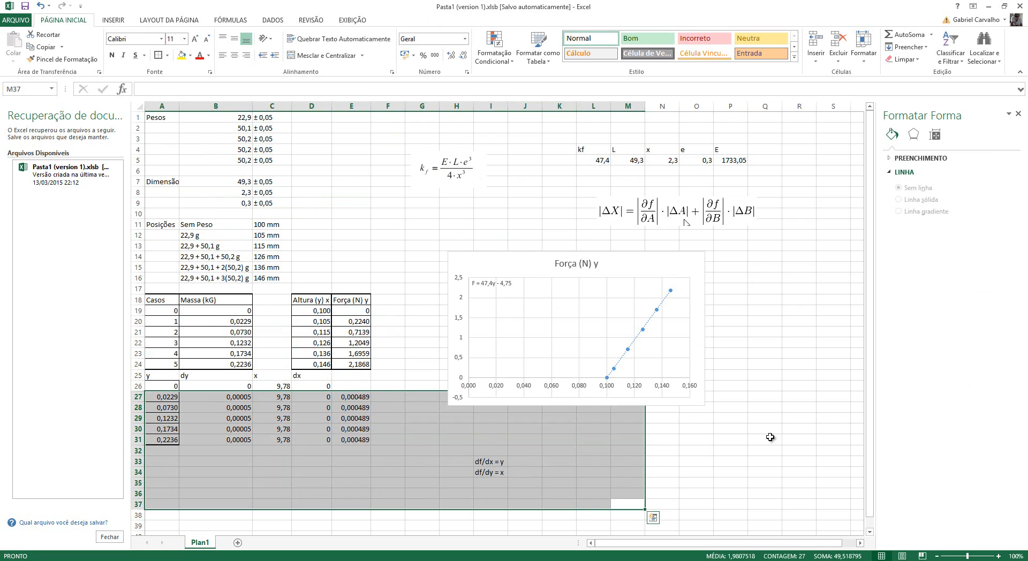
{"action": "left_click", "coordinate": [775, 417]}
{"action": "left_click_drag", "start_coordinate": [808, 227], "coordinate": [106, 126]}
{"action": "left_click", "coordinate": [782, 266]}
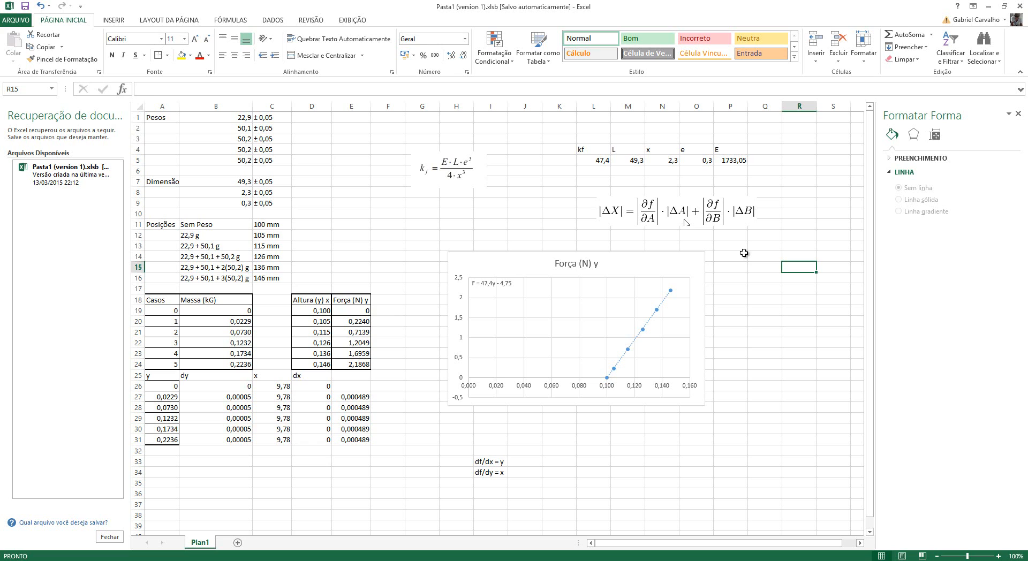
Enter 0 as the force uncertainty in cell E26
{"action": "left_click", "coordinate": [351, 398]}
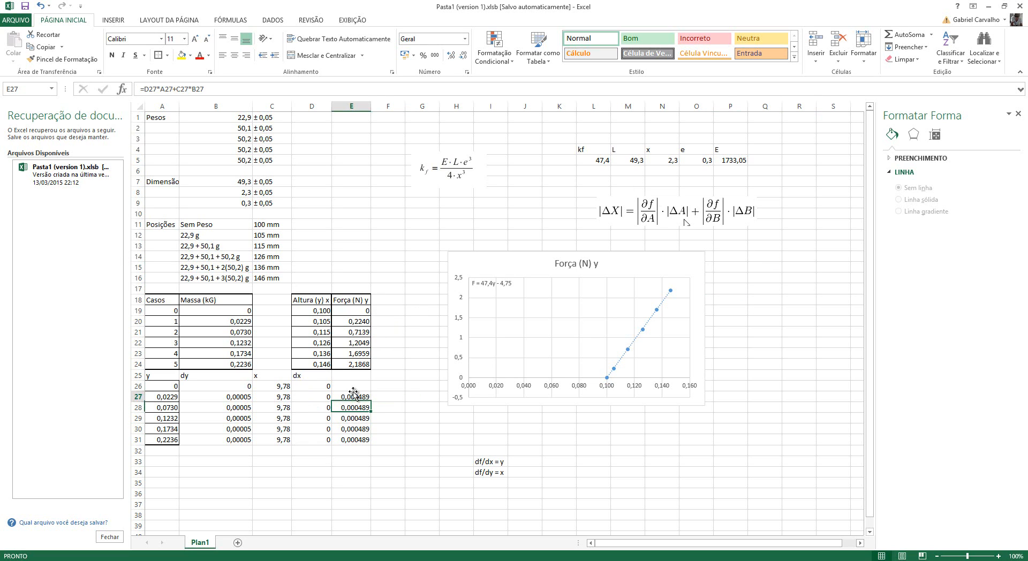
{"action": "left_click", "coordinate": [352, 386]}
{"action": "type", "text": "0"}
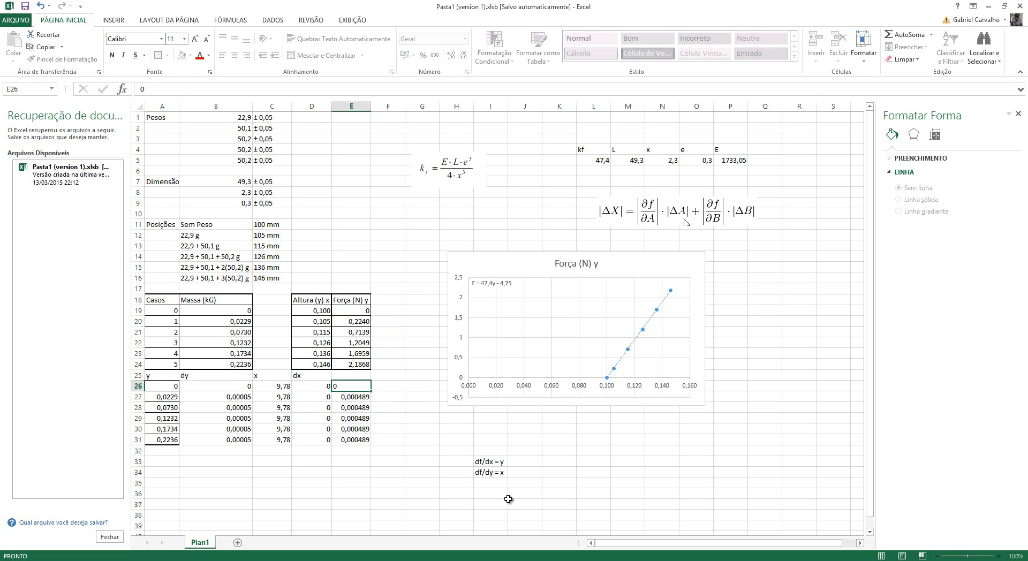
{"action": "key", "text": "Return"}
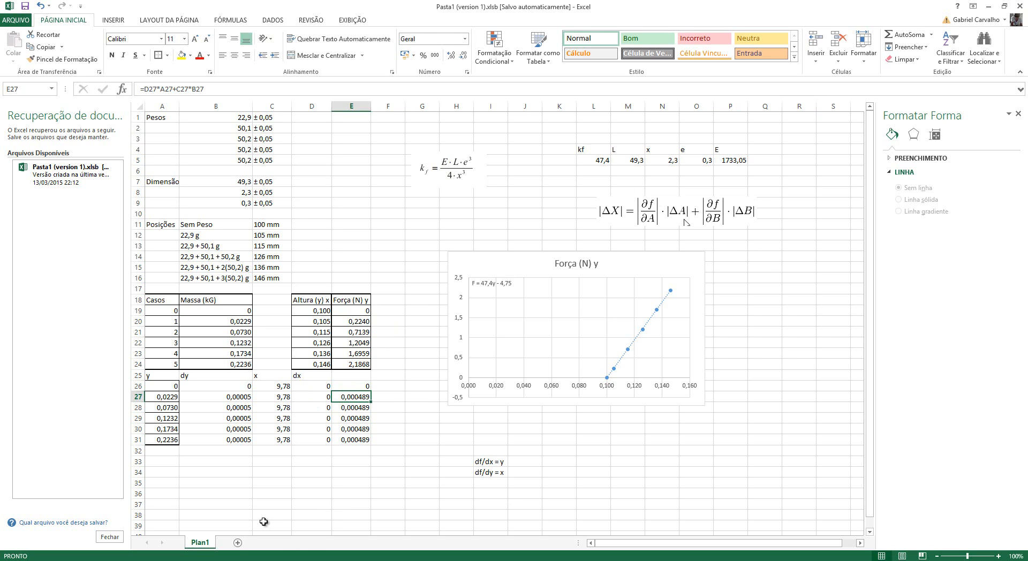
Add a new worksheet to the workbook and close the document recovery list
{"action": "left_click", "coordinate": [238, 543]}
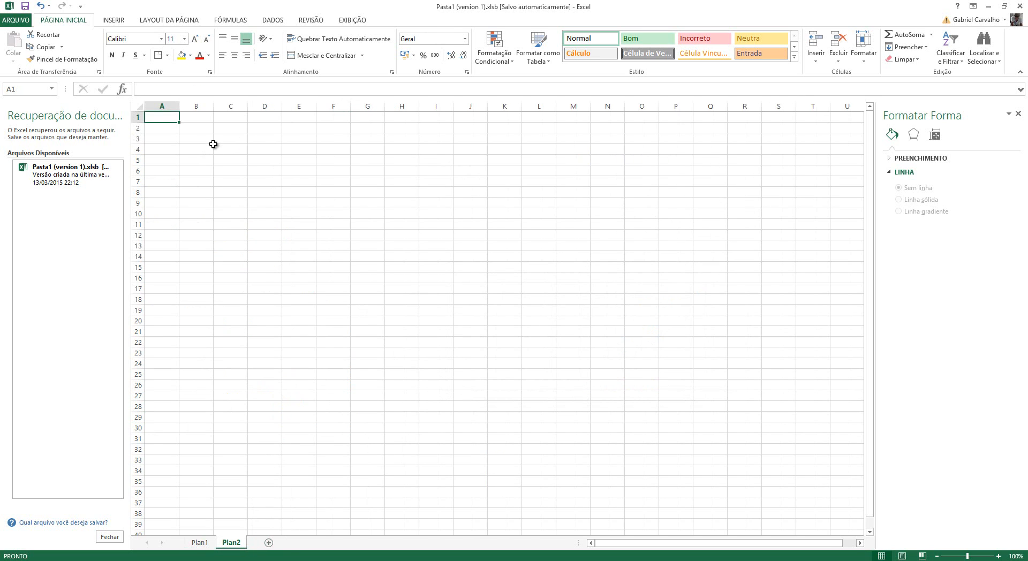
{"action": "key", "text": "Down"}
{"action": "key", "text": "Down"}
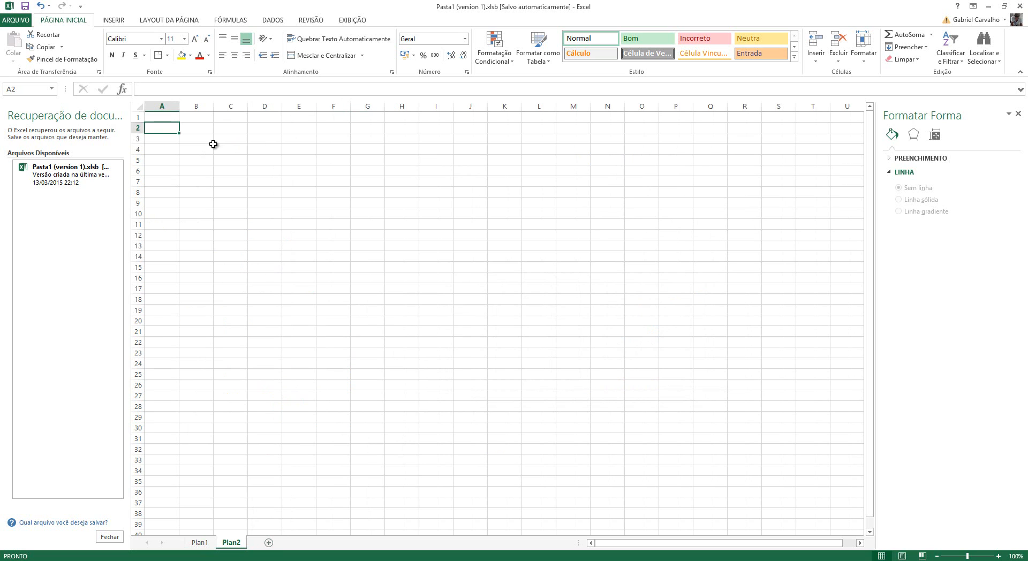
{"action": "left_click", "coordinate": [110, 537]}
{"action": "key", "text": "Up"}
{"action": "key", "text": "Right"}
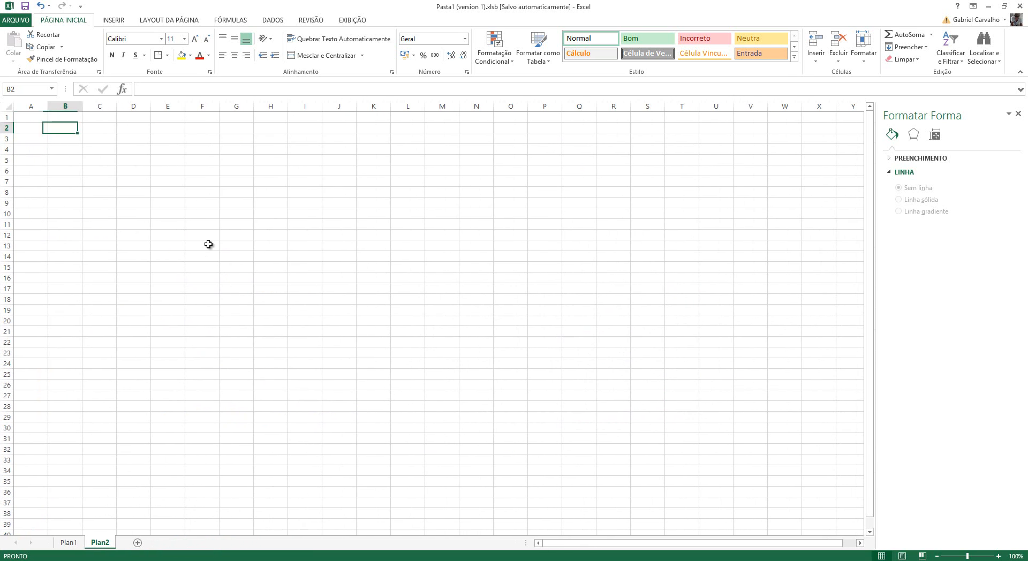
Enter 100 in each of the cells B2 to B5 of the new worksheet
{"action": "key", "text": "Left"}
{"action": "key", "text": "Right"}
{"action": "type", "text": "100"}
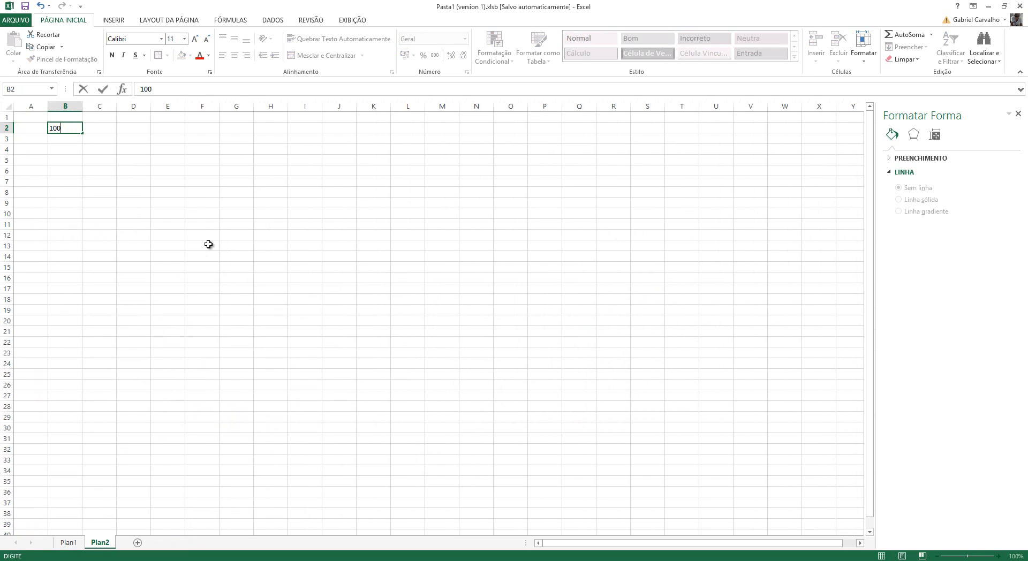
{"action": "key", "text": "Return"}
{"action": "type", "text": "100"}
{"action": "key", "text": "Return"}
{"action": "type", "text": "100"}
{"action": "key", "text": "Return"}
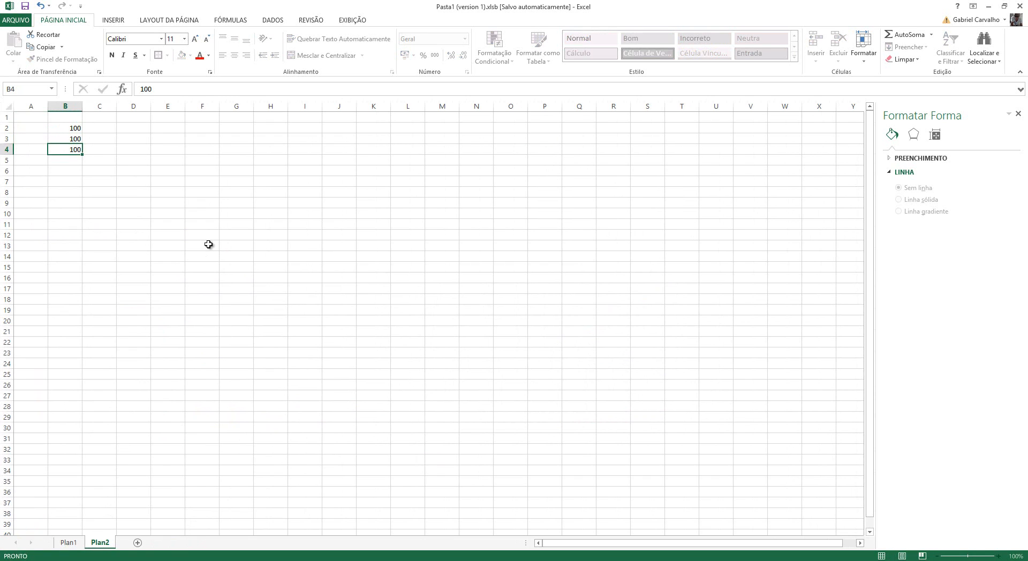
{"action": "type", "text": "100"}
{"action": "key", "text": "Up"}
{"action": "key", "text": "Up"}
{"action": "key", "text": "Up"}
{"action": "key", "text": "Up"}
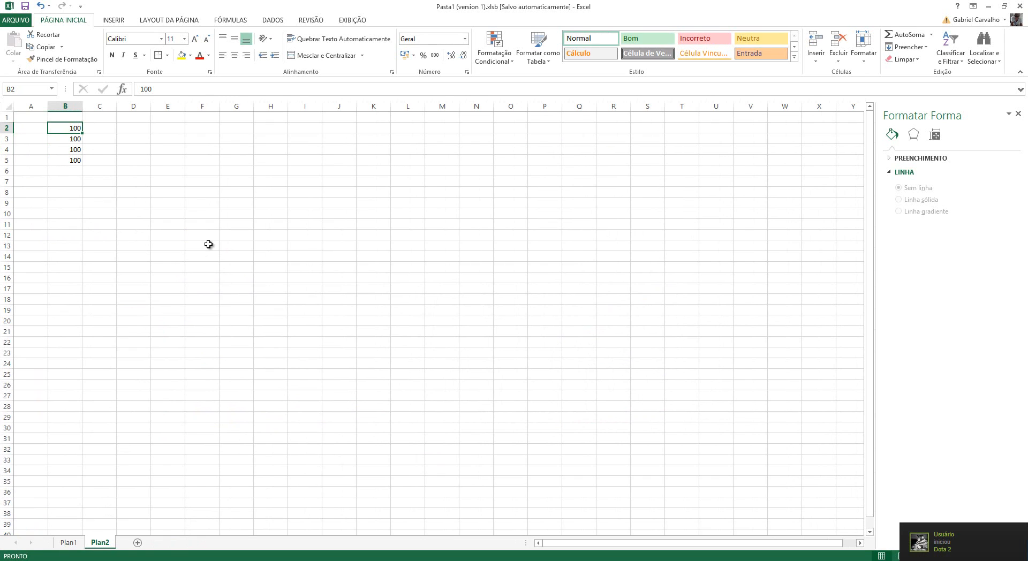
Replace the values in cells B2 to B5 with 102, 103, 104 and 98
{"action": "type", "text": "102"}
{"action": "key", "text": "Return"}
{"action": "type", "text": "103"}
{"action": "key", "text": "Return"}
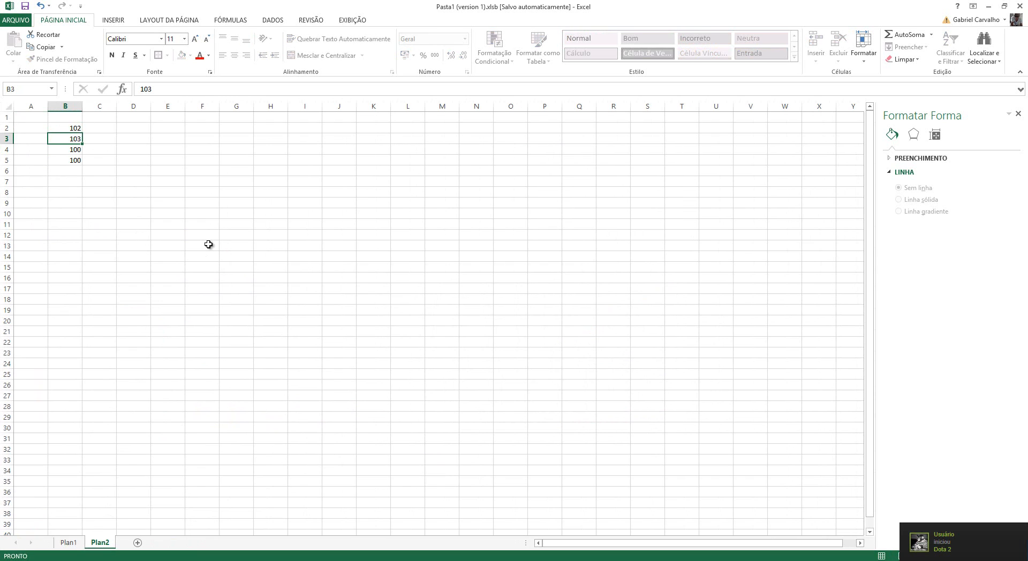
{"action": "type", "text": "104"}
{"action": "key", "text": "Return"}
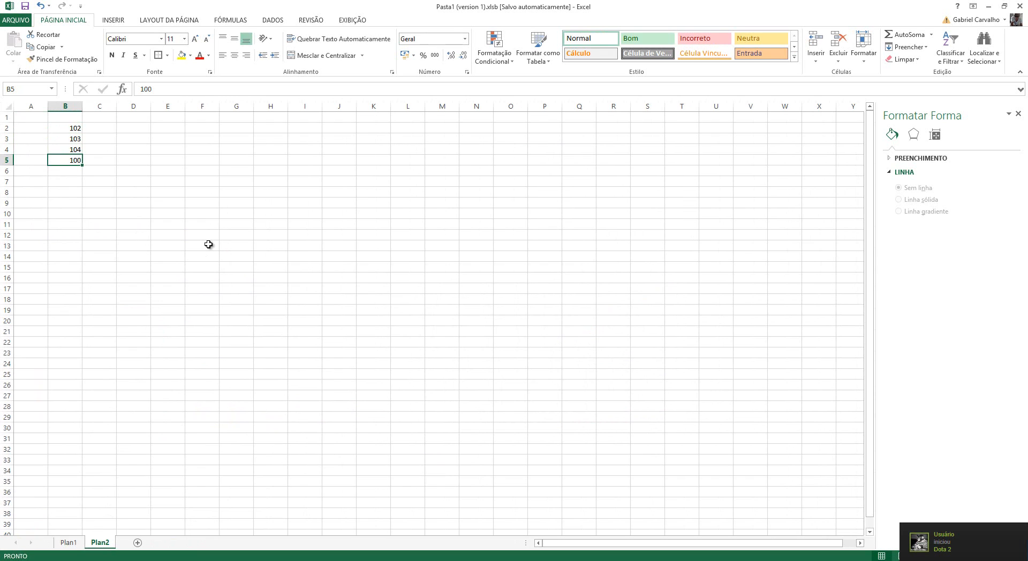
{"action": "type", "text": "98"}
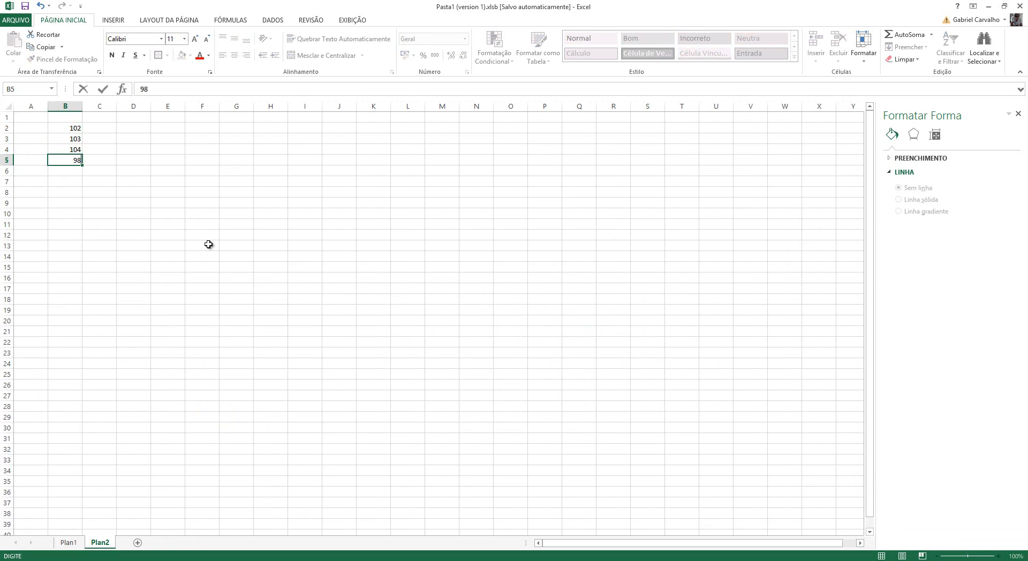
{"action": "key", "text": "Return"}
Extend the sample data with 108, 117 and 120 in cells B6 to B8
{"action": "type", "text": "108"}
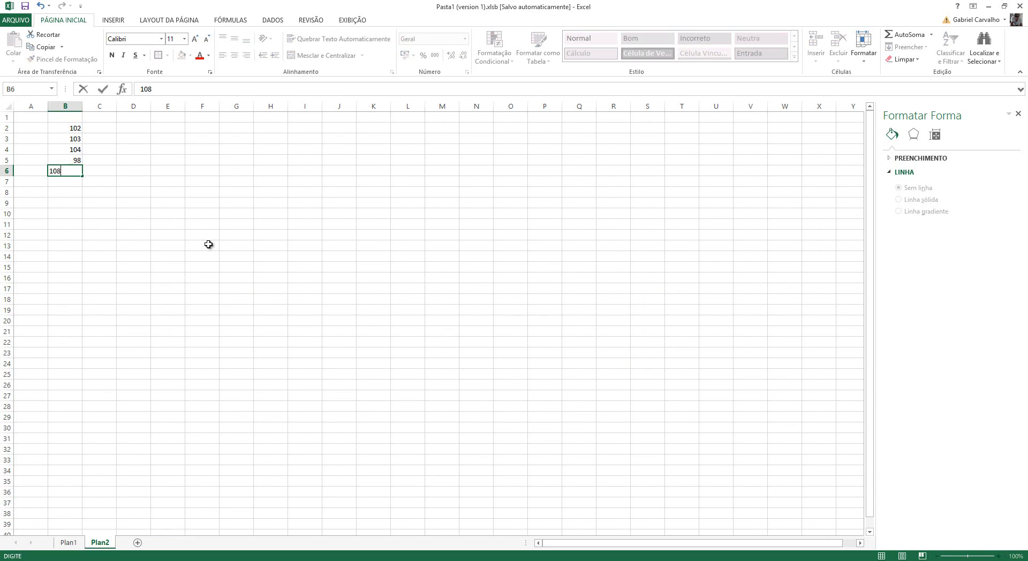
{"action": "key", "text": "Return"}
{"action": "type", "text": "117"}
{"action": "key", "text": "Return"}
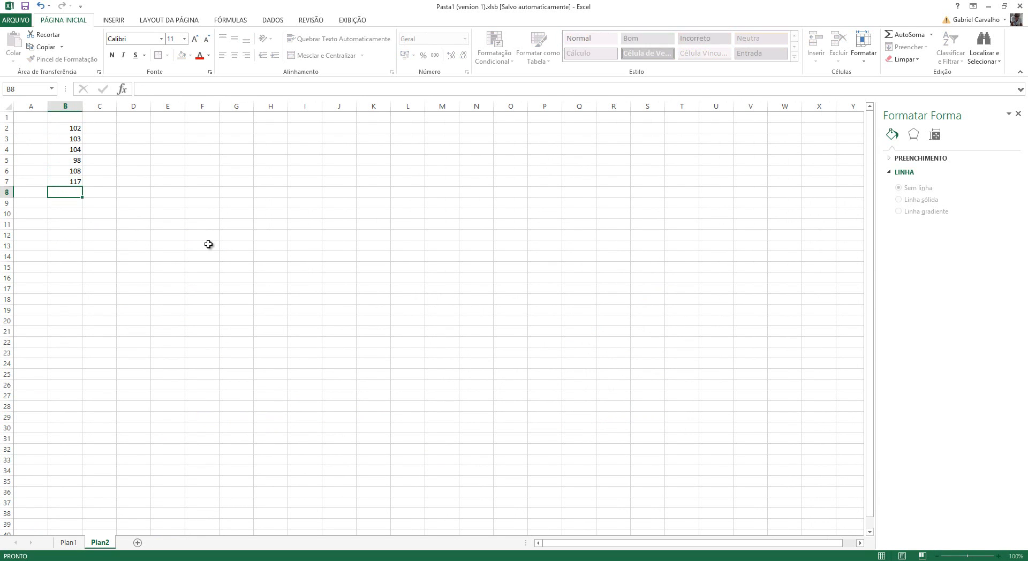
{"action": "type", "text": "120"}
{"action": "key", "text": "Return"}
{"action": "key", "text": "Right"}
{"action": "key", "text": "Up"}
{"action": "key", "text": "Up"}
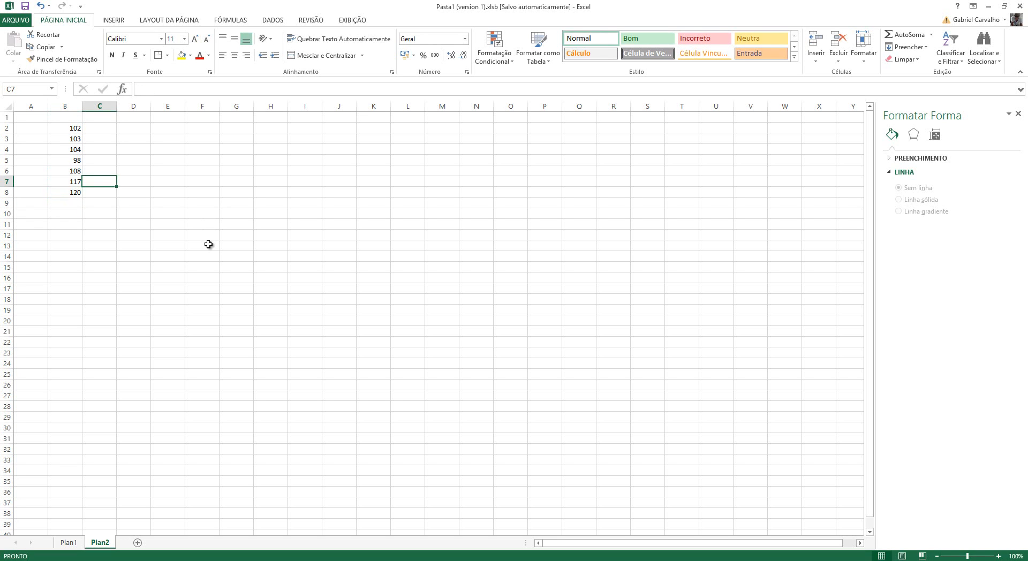
{"action": "key", "text": "Left"}
{"action": "key", "text": "Down"}
{"action": "key", "text": "Down"}
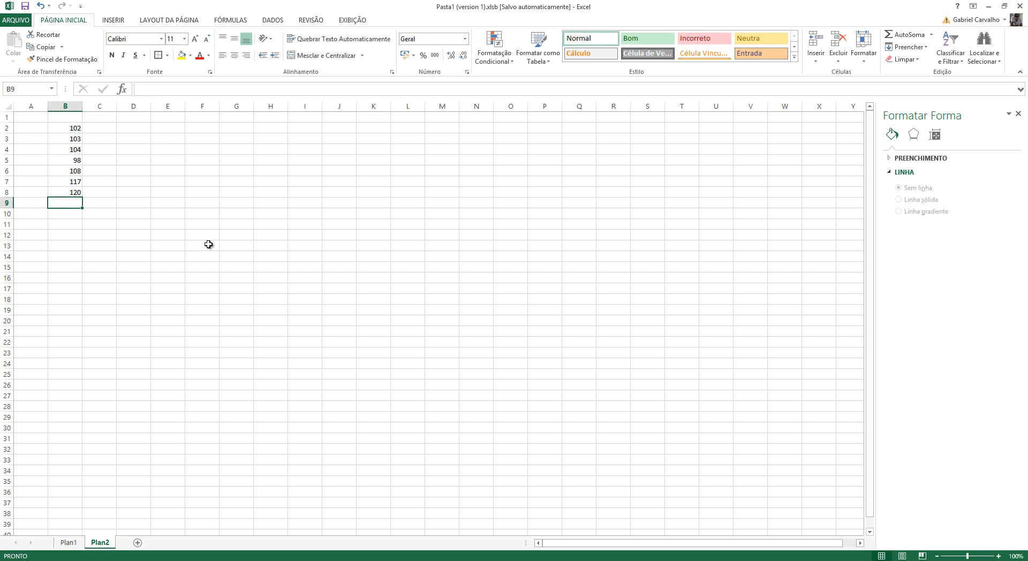
Enter 85 in cell B9 as the last value of the sample data column
{"action": "type", "text": "85"}
{"action": "key", "text": "Return"}
{"action": "key", "text": "Right"}
{"action": "key", "text": "Up"}
{"action": "key", "text": "Up"}
{"action": "key", "text": "Up"}
{"action": "key", "text": "Up"}
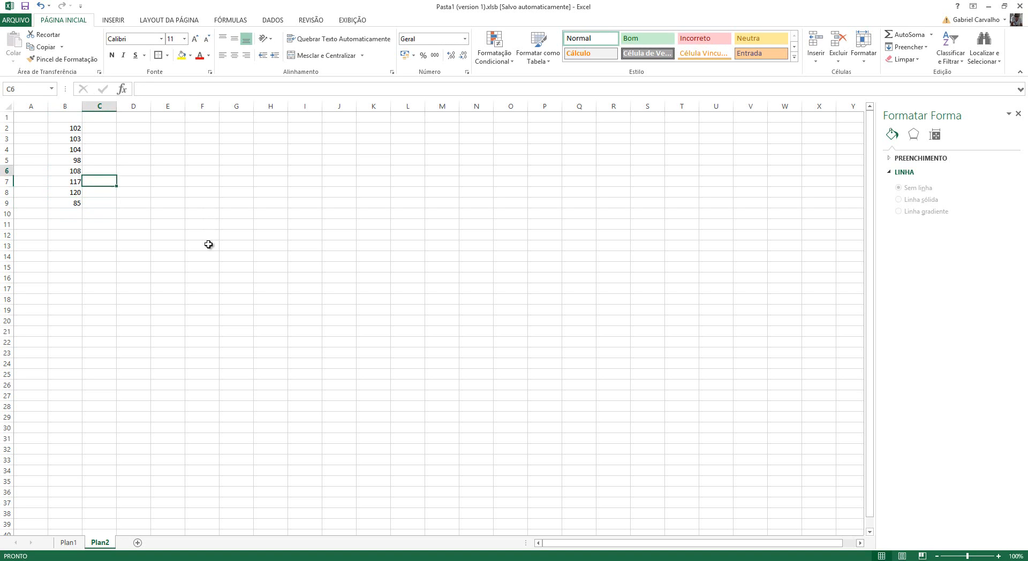
{"action": "key", "text": "Up"}
{"action": "key", "text": "Up"}
{"action": "key", "text": "Up"}
{"action": "key", "text": "Up"}
{"action": "key", "text": "Up"}
{"action": "key", "text": "Down"}
{"action": "key", "text": "Down"}
{"action": "key", "text": "Down"}
{"action": "key", "text": "Down"}
{"action": "key", "text": "Down"}
{"action": "key", "text": "Down"}
{"action": "key", "text": "Down"}
{"action": "key", "text": "Down"}
{"action": "key", "text": "Down"}
{"action": "key", "text": "Down"}
{"action": "key", "text": "Down"}
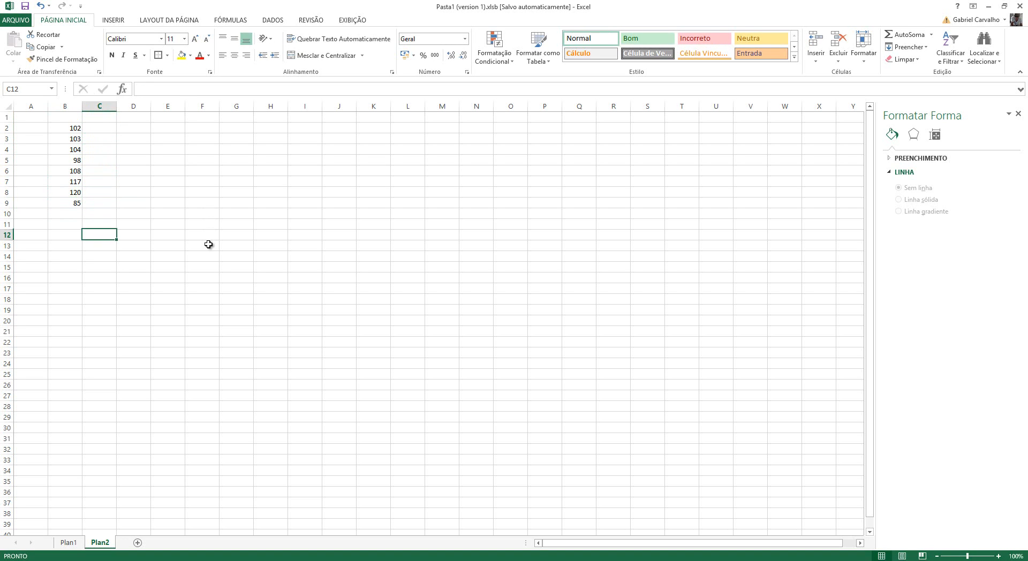
{"action": "key", "text": "Up"}
{"action": "key", "text": "Up"}
{"action": "key", "text": "Up"}
{"action": "key", "text": "Up"}
{"action": "key", "text": "Up"}
{"action": "key", "text": "Up"}
{"action": "key", "text": "Up"}
{"action": "key", "text": "Up"}
{"action": "key", "text": "Up"}
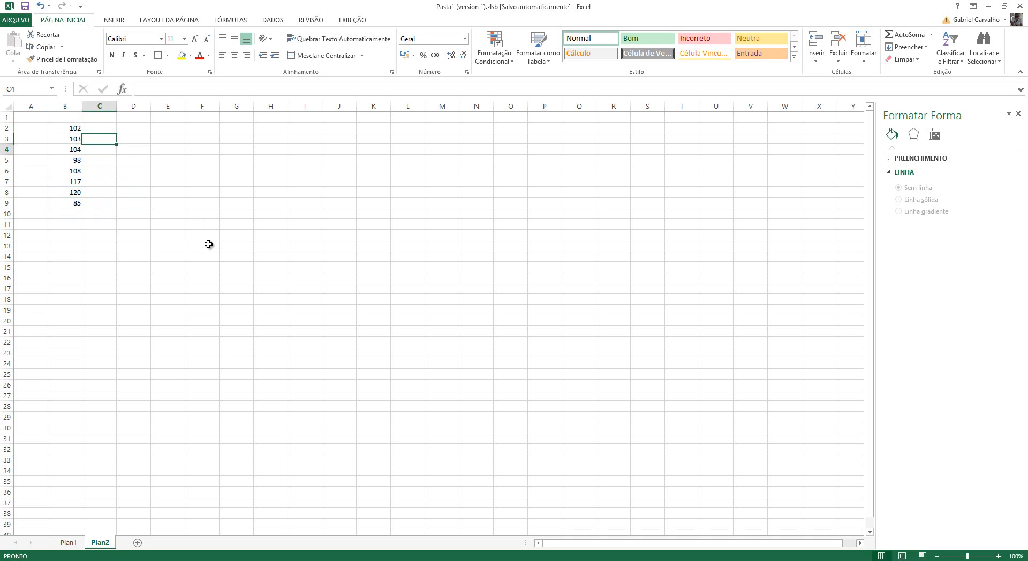
{"action": "key", "text": "Down"}
{"action": "key", "text": "Down"}
{"action": "key", "text": "Down"}
{"action": "key", "text": "Down"}
{"action": "key", "text": "Down"}
{"action": "key", "text": "Down"}
Calculate the average of B2:B9 in cell B11 with the MÉDIA function
{"action": "key", "text": "Left"}
{"action": "key", "text": "Down"}
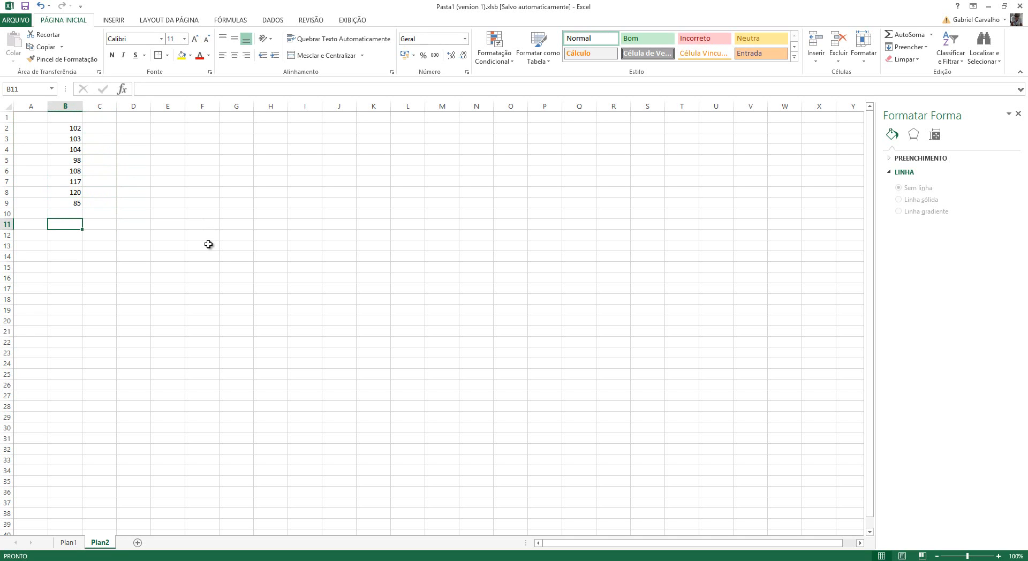
{"action": "type", "text": "="}
{"action": "key", "text": "Up"}
{"action": "key", "text": "Up"}
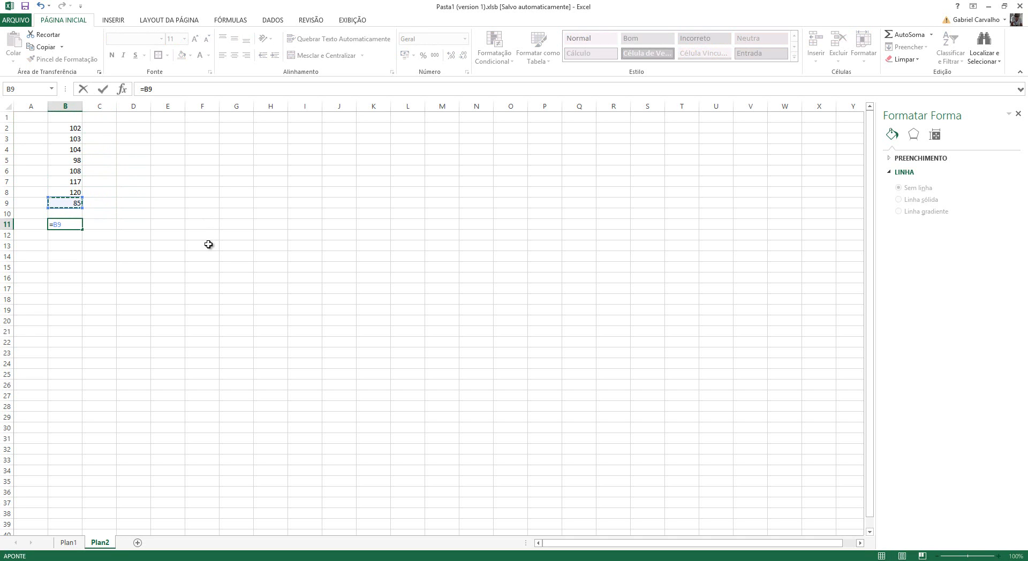
{"action": "key", "text": "BackSpace"}
{"action": "key", "text": "BackSpace"}
{"action": "type", "text": "média"}
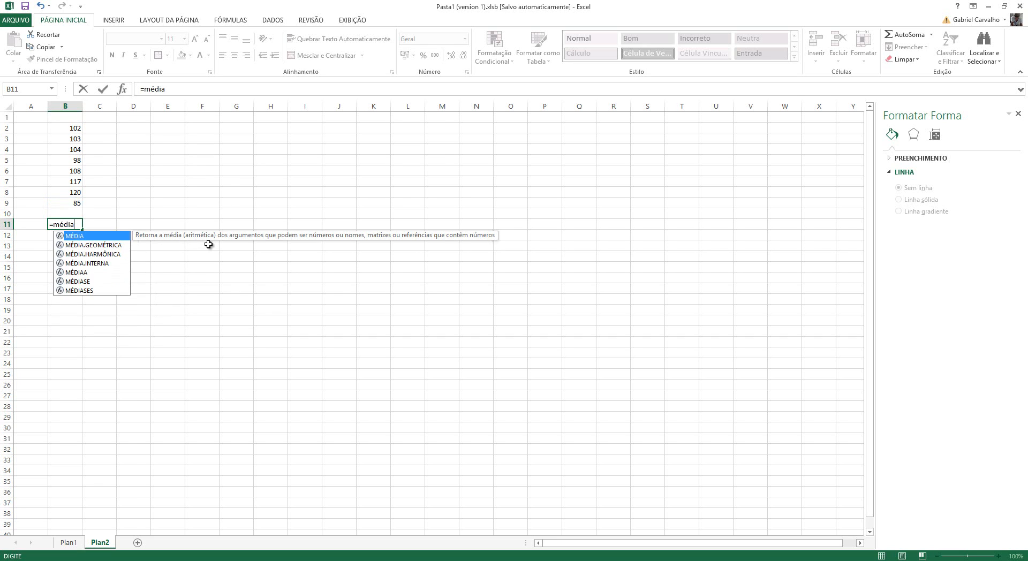
{"action": "type", "text": "("}
{"action": "key", "text": "Up"}
{"action": "key", "text": "Up"}
{"action": "key", "text": "ctrl+shift+Up"}
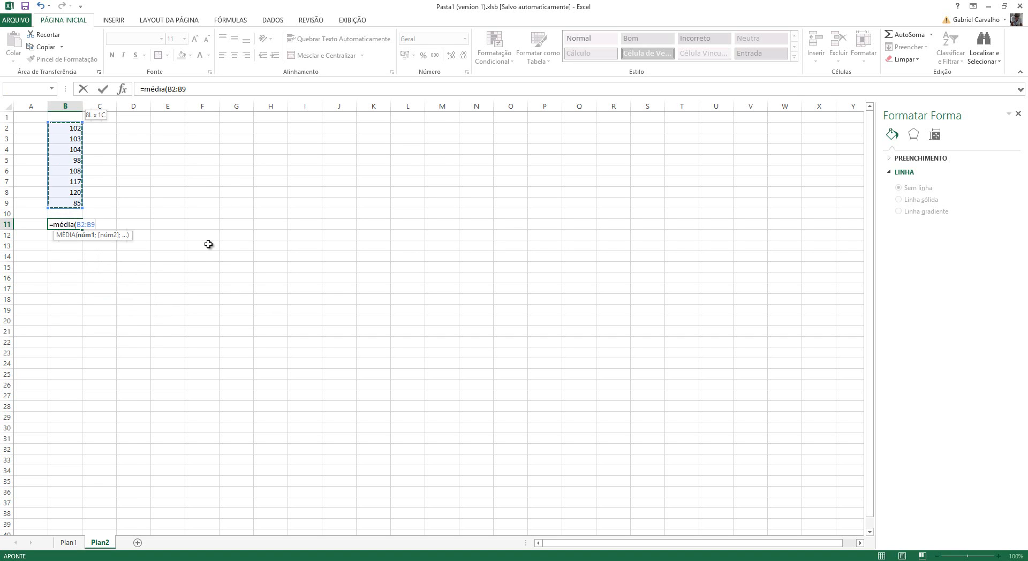
{"action": "type", "text": ")"}
{"action": "key", "text": "Return"}
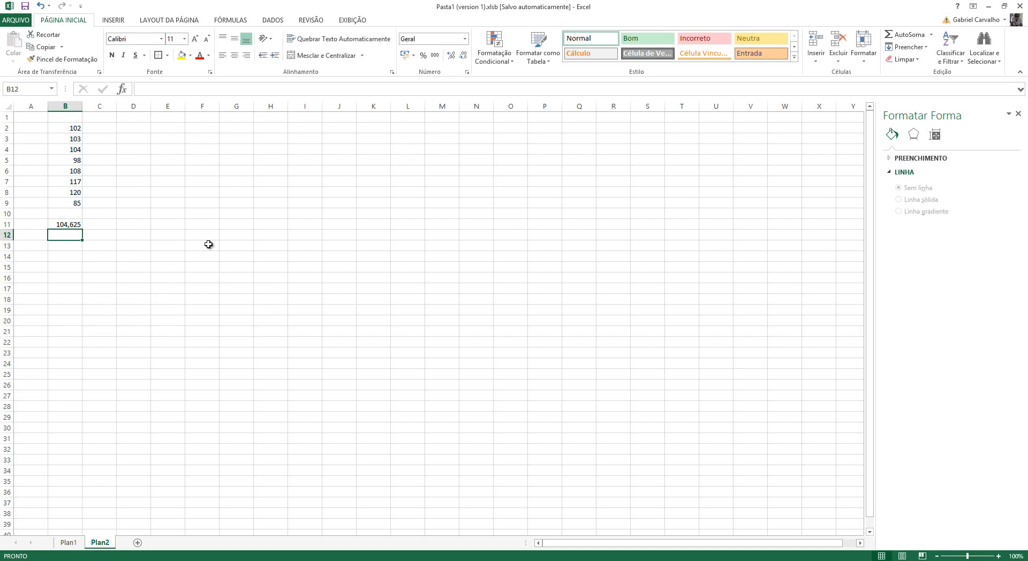
{"action": "key", "text": "Up"}
{"action": "key", "text": "Right"}
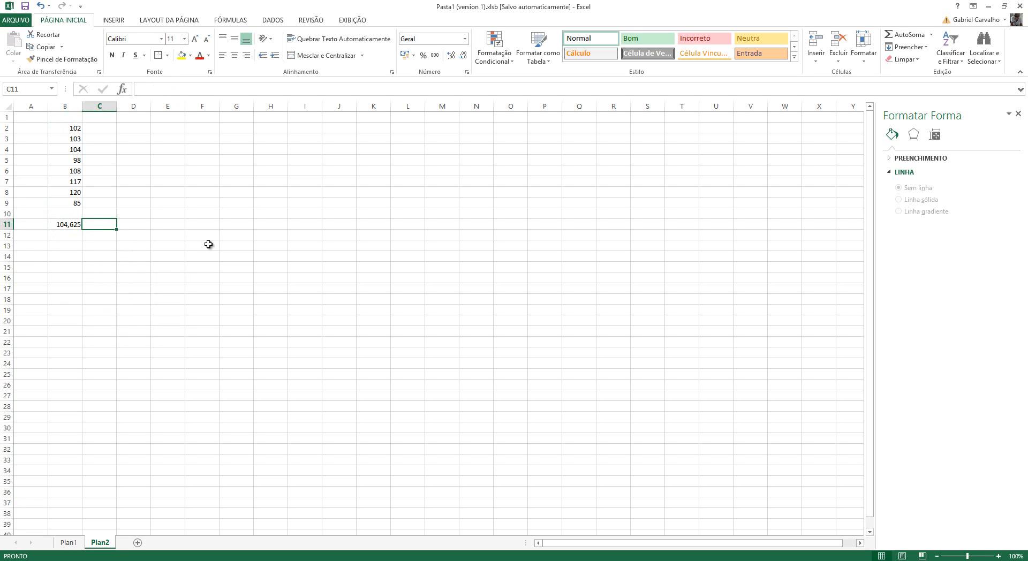
{"action": "type", "text": "+-"}
{"action": "key", "text": "Right"}
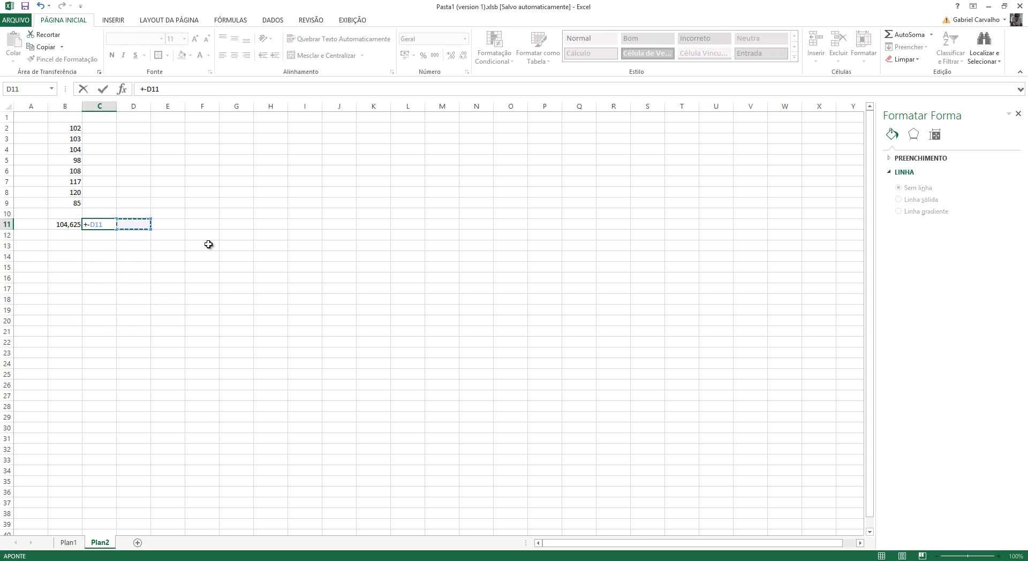
{"action": "key", "text": "Up"}
{"action": "key", "text": "BackSpace"}
{"action": "key", "text": "BackSpace"}
{"action": "key", "text": "Return"}
{"action": "key", "text": "Return"}
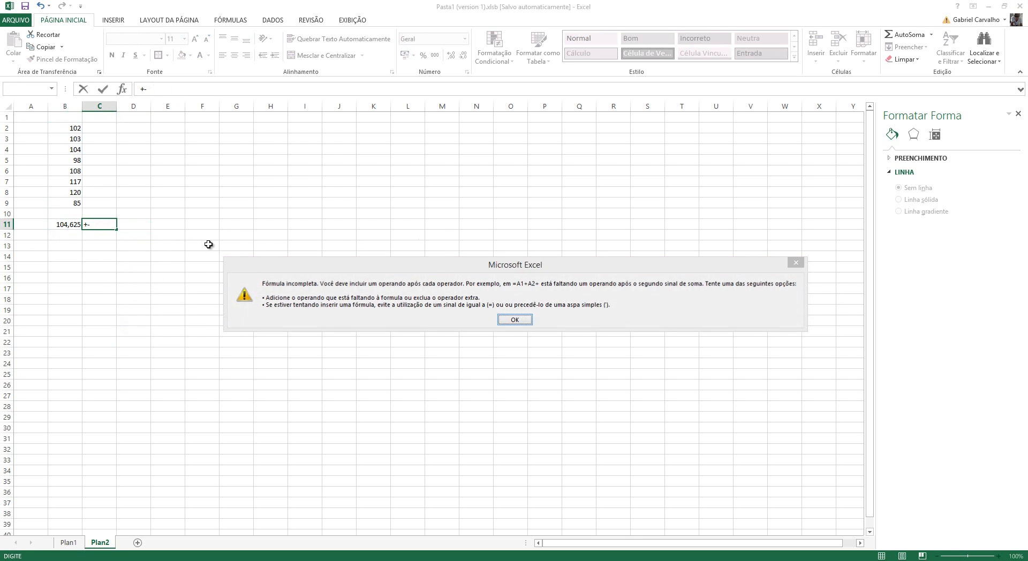
{"action": "key", "text": "Escape"}
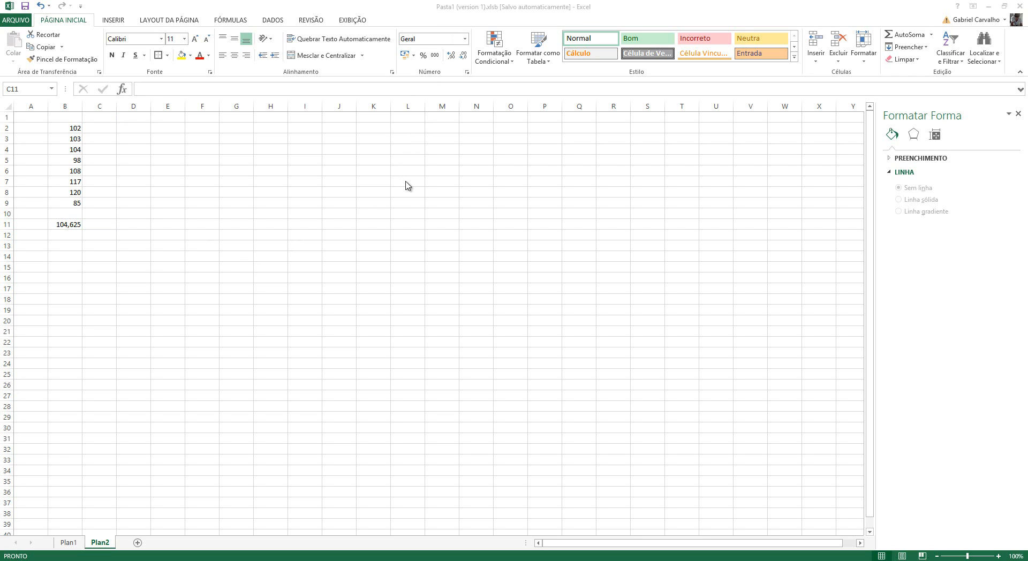
Compare the standard deviation function variants and calculate the sample standard deviation of B2:B9 in cell C11 with DESVPAD.A
{"action": "left_click", "coordinate": [345, 223]}
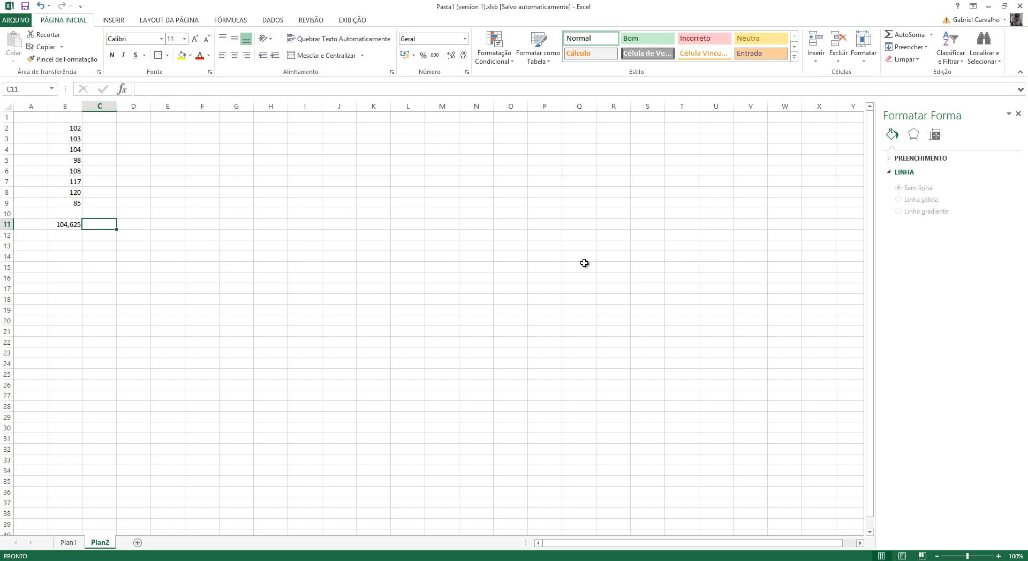
{"action": "type", "text": "="}
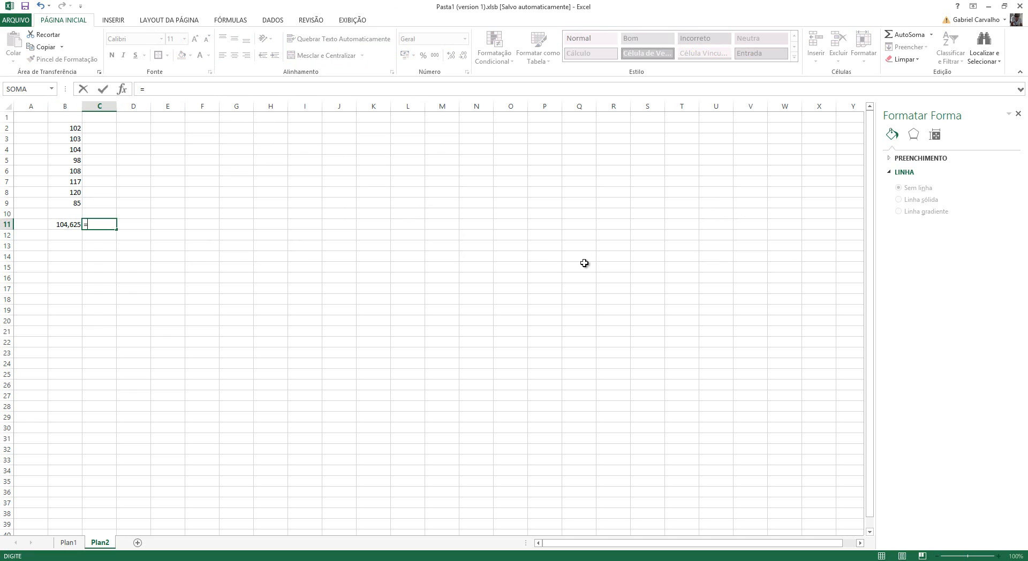
{"action": "type", "text": "desv"}
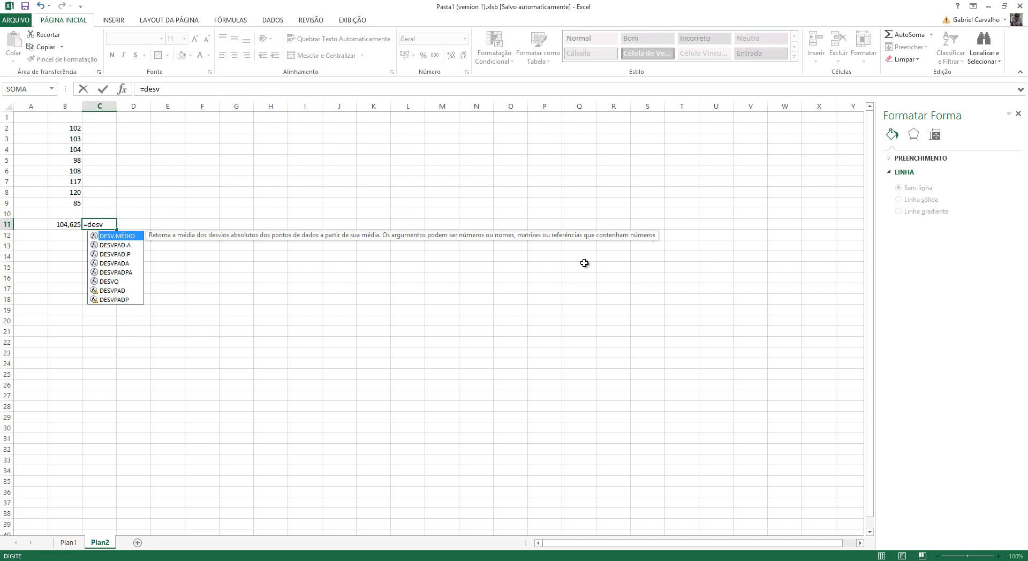
{"action": "type", "text": "pad"}
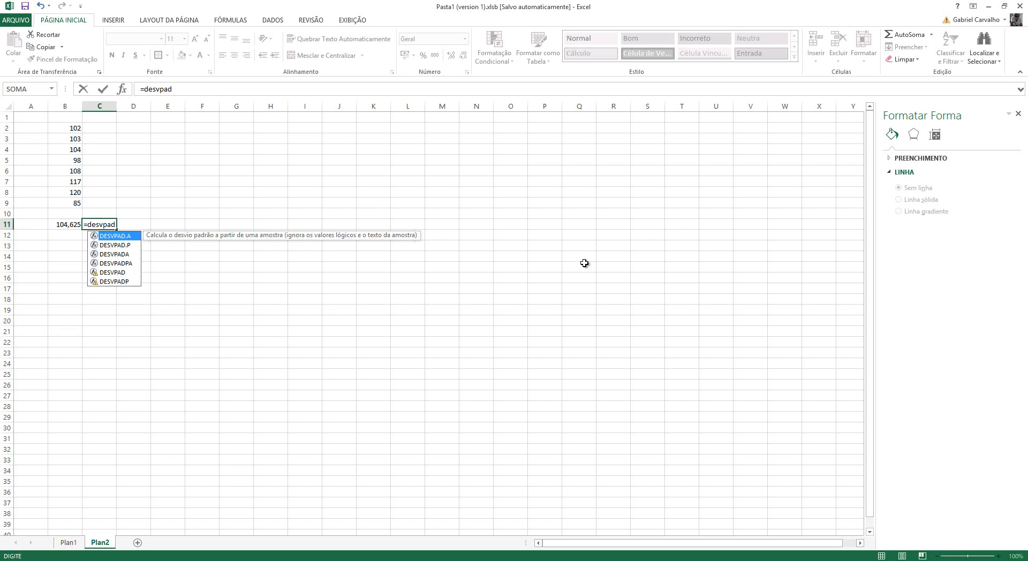
{"action": "key", "text": "Down"}
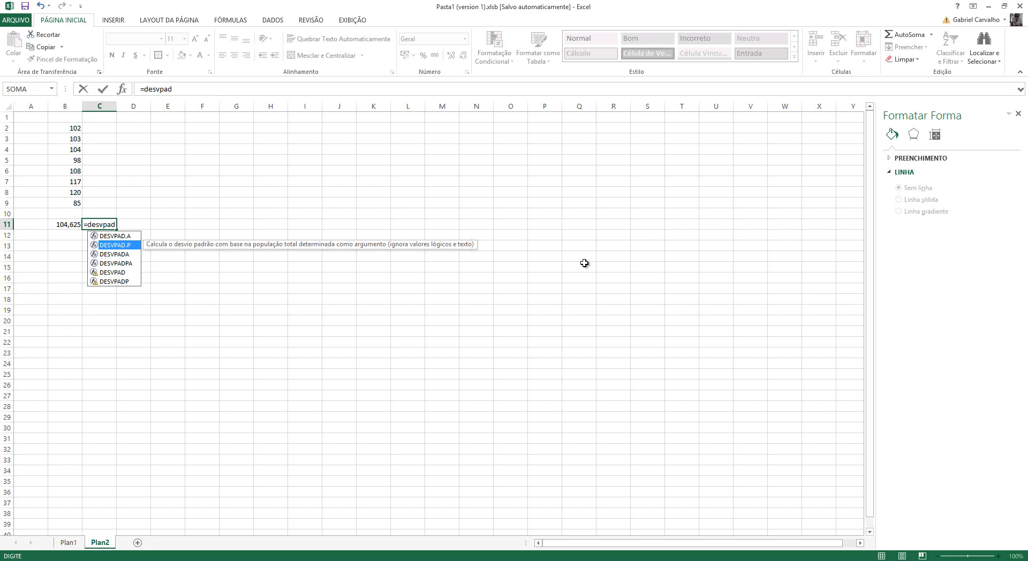
{"action": "key", "text": "Down"}
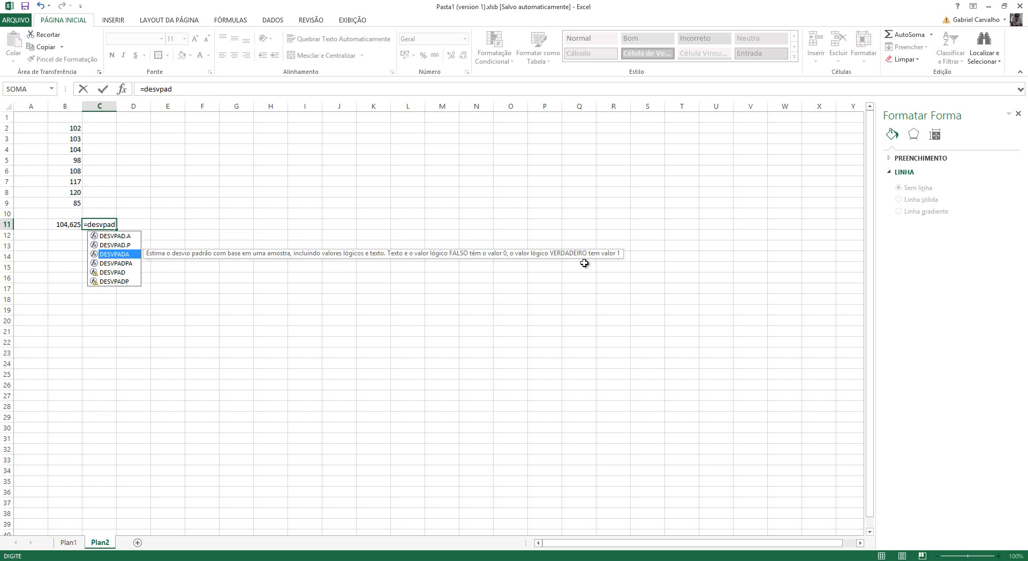
{"action": "key", "text": "Down"}
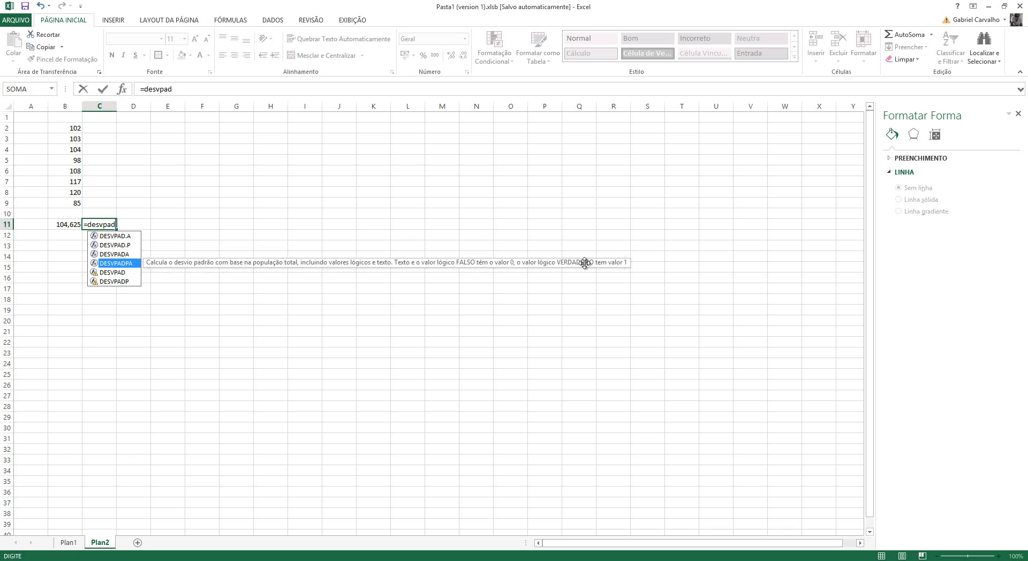
{"action": "key", "text": "Down"}
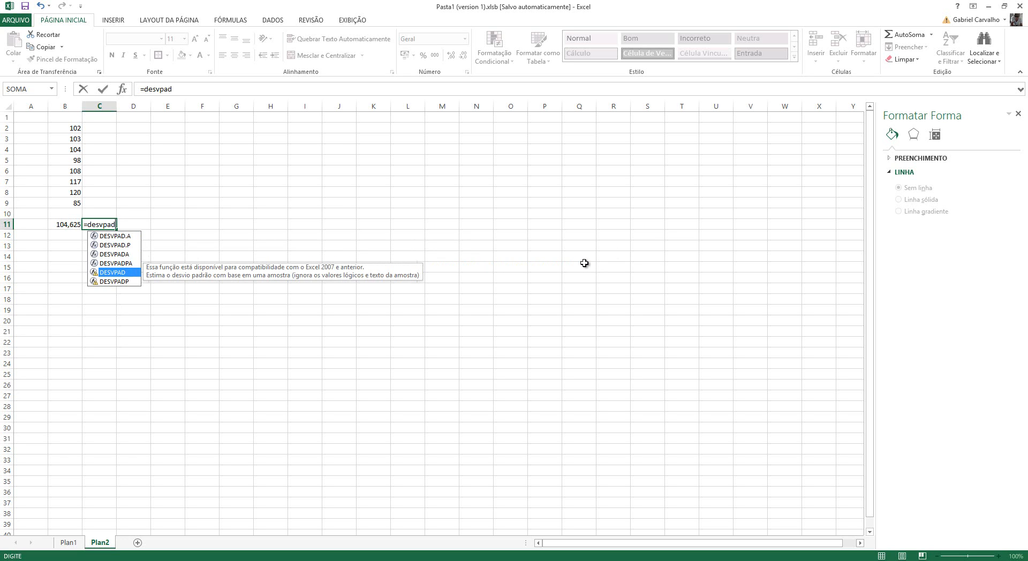
{"action": "key", "text": "Down"}
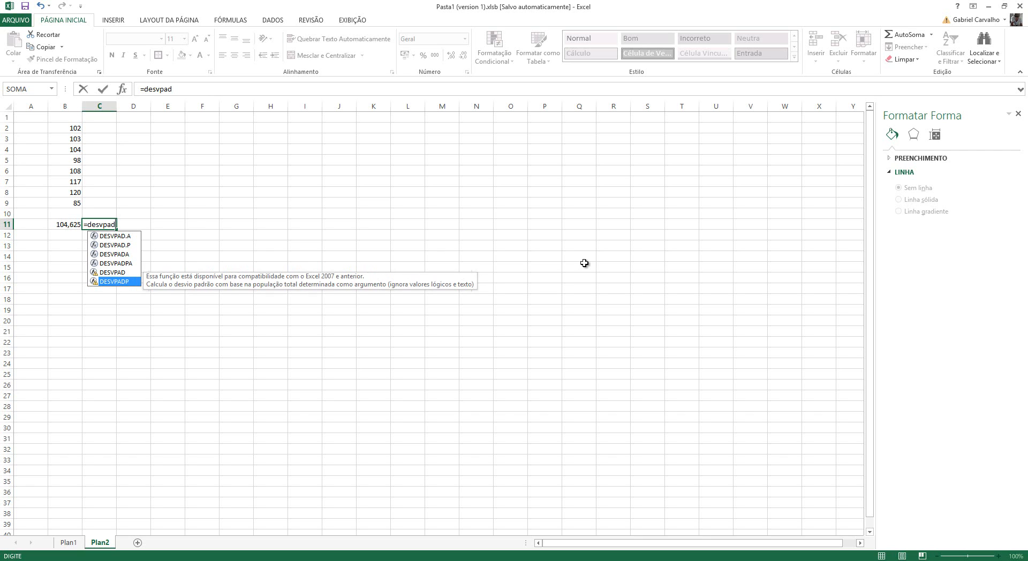
{"action": "key", "text": "Up"}
{"action": "key", "text": "Up"}
{"action": "key", "text": "Up"}
{"action": "key", "text": "Up"}
{"action": "key", "text": "Up"}
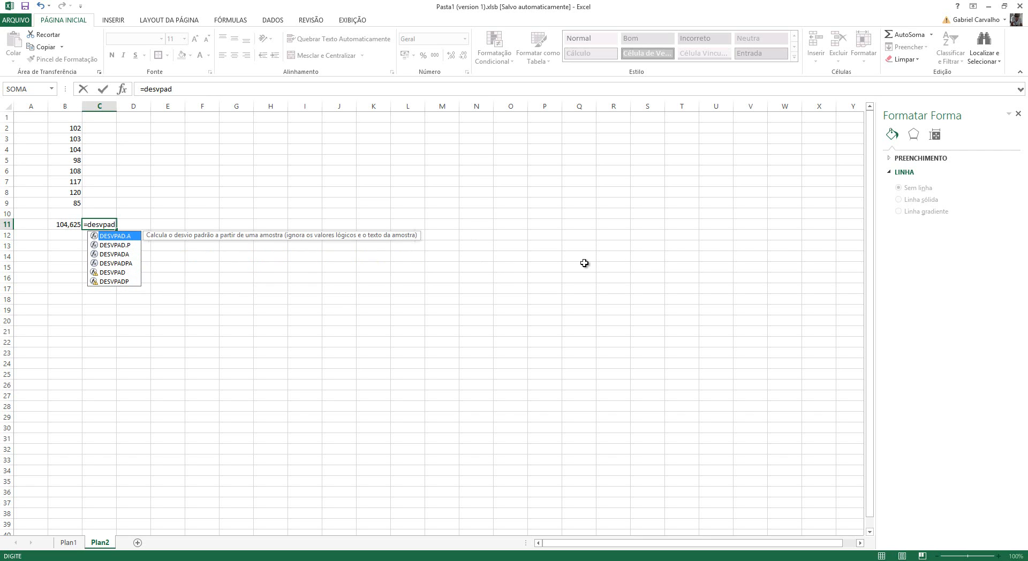
{"action": "type", "text": ".a"}
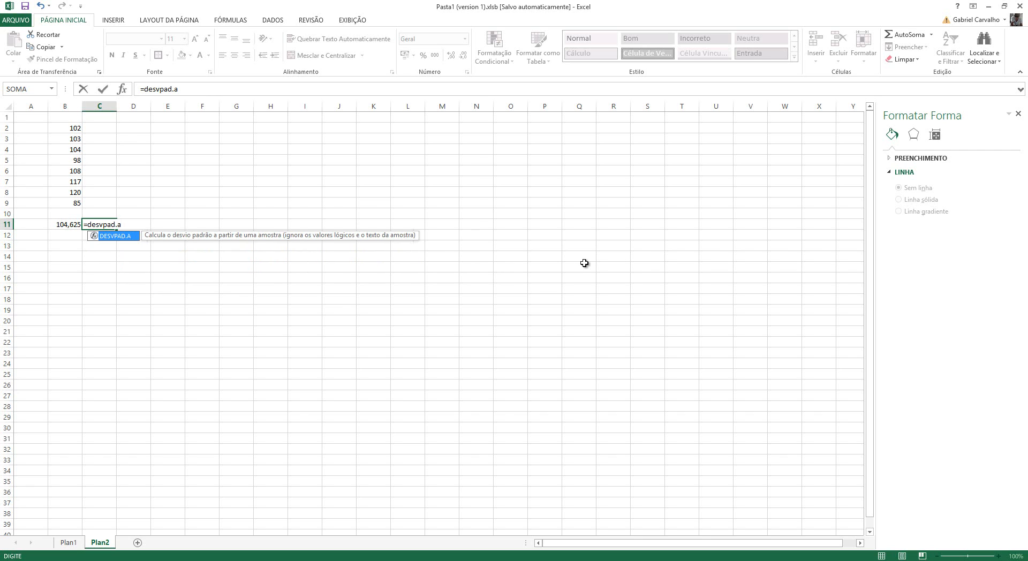
{"action": "type", "text": "("}
{"action": "key", "text": "Up"}
{"action": "key", "text": "Left"}
{"action": "key", "text": "Up"}
{"action": "key", "text": "ctrl+shift+Up"}
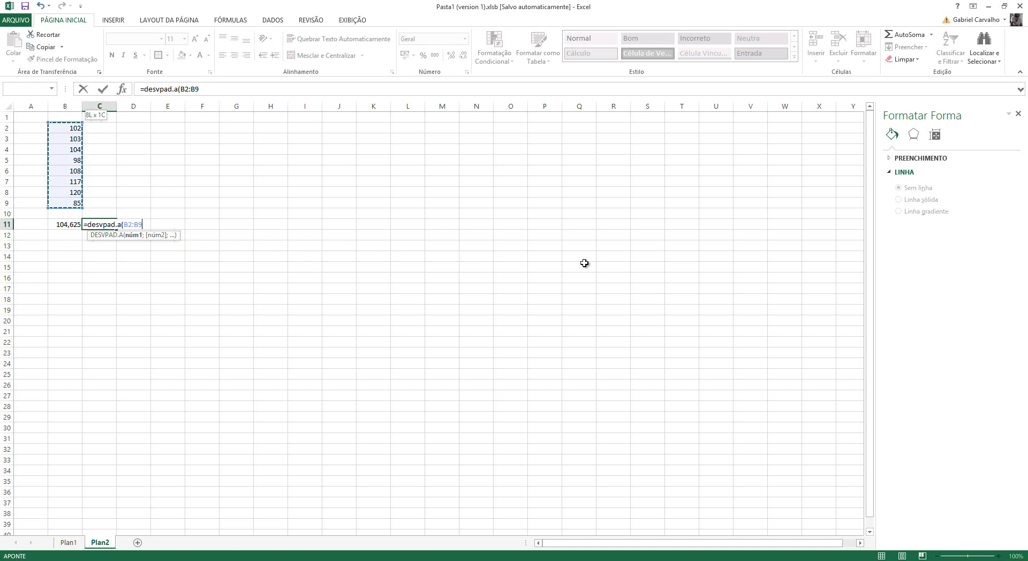
{"action": "key", "text": "Return"}
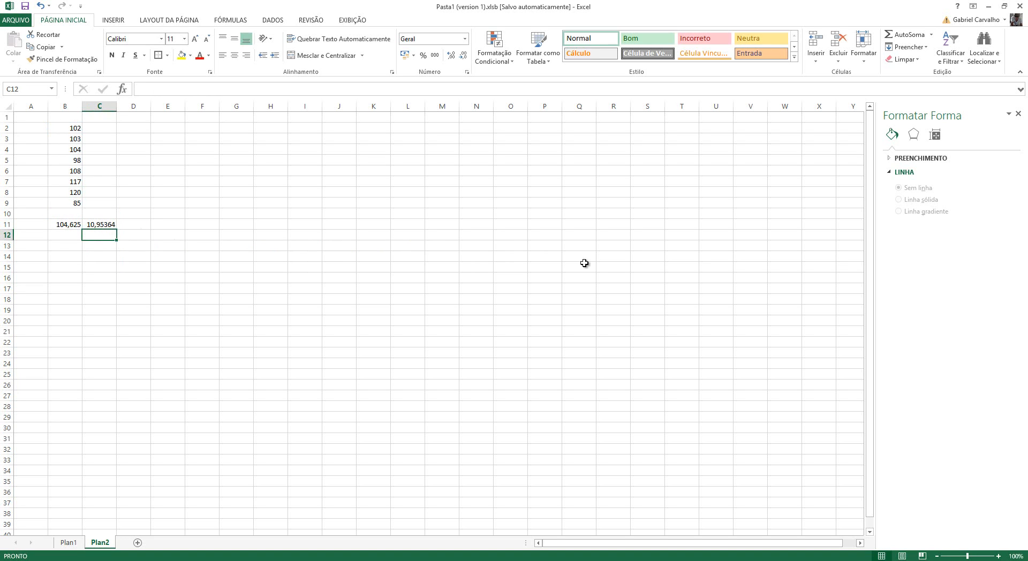
Delete the Plan2 worksheet with the sample data from the workbook
{"action": "key", "text": "Up"}
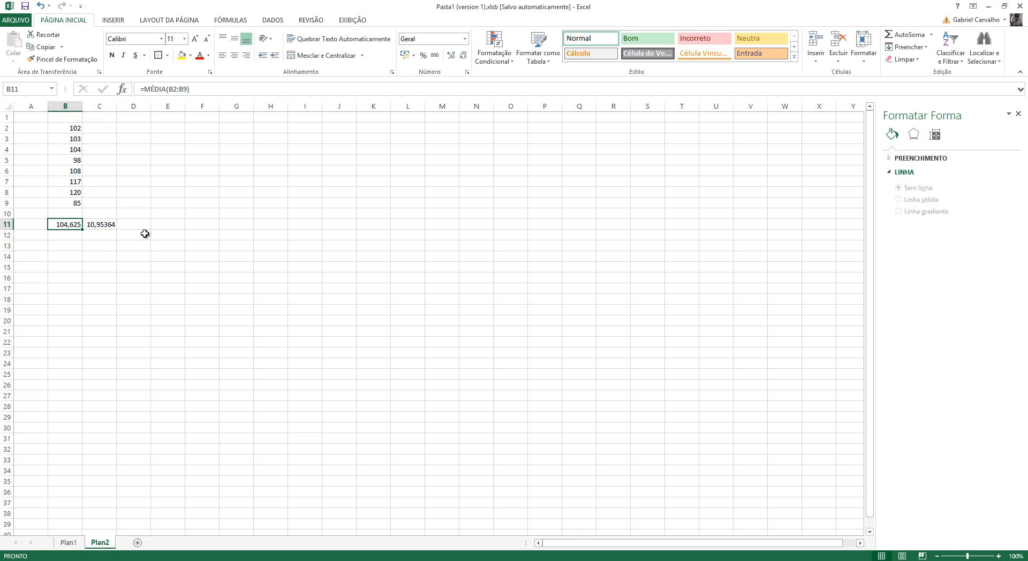
{"action": "left_click_drag", "start_coordinate": [127, 259], "coordinate": [15, 108]}
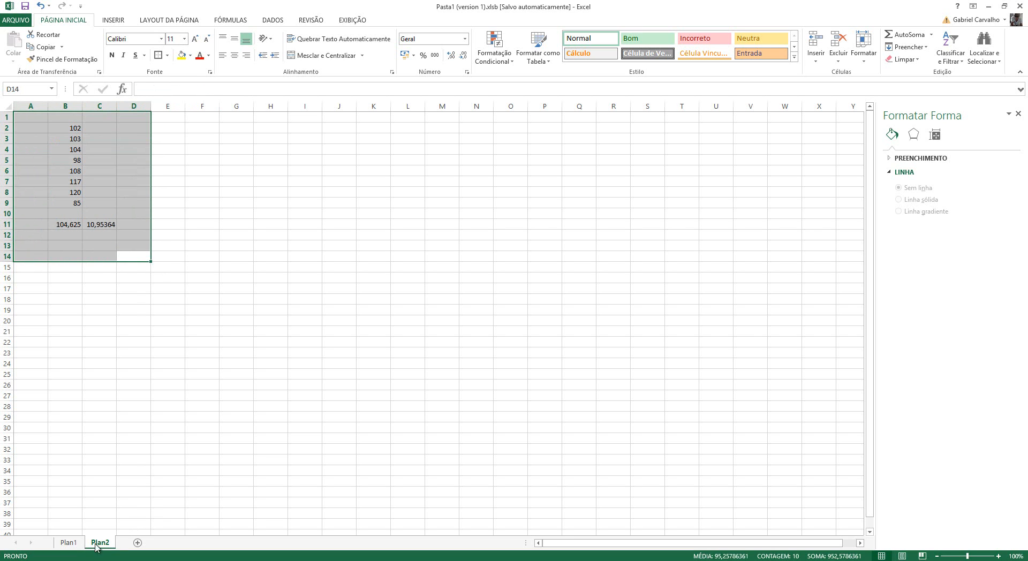
{"action": "left_click", "coordinate": [68, 542]}
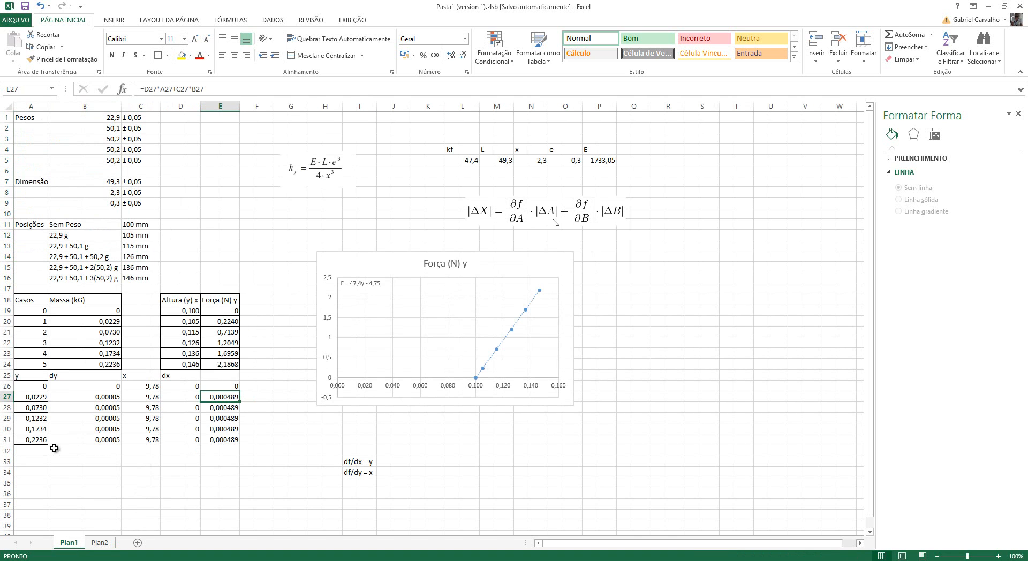
{"action": "right_click", "coordinate": [95, 542]}
{"action": "left_click", "coordinate": [121, 429]}
Examine the height and force table alongside the trendline of the Força (N) y chart
{"action": "left_click_drag", "start_coordinate": [223, 309], "coordinate": [223, 364]}
{"action": "left_click_drag", "start_coordinate": [180, 299], "coordinate": [190, 353]}
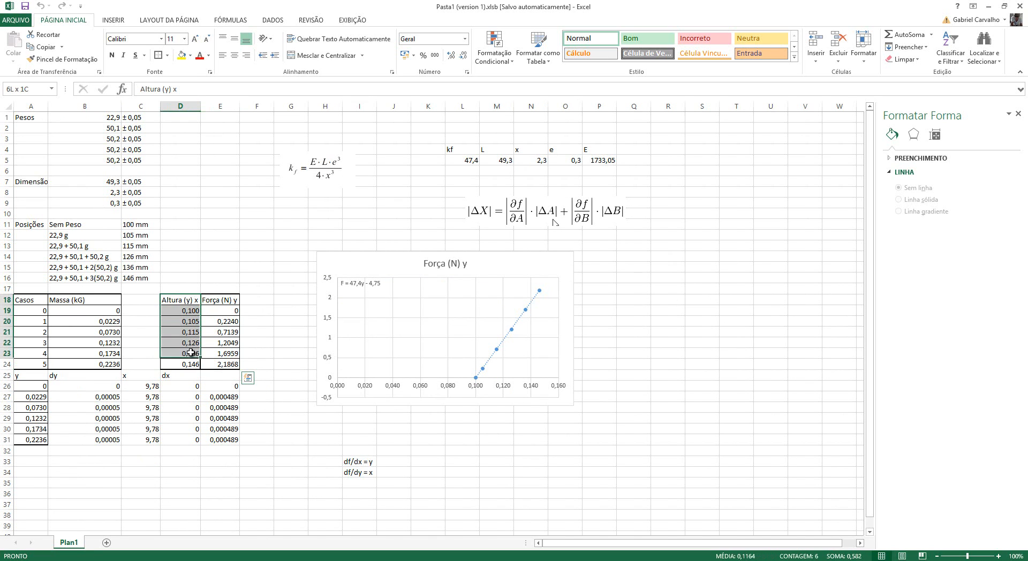
{"action": "left_click", "coordinate": [611, 308]}
{"action": "left_click", "coordinate": [534, 307]}
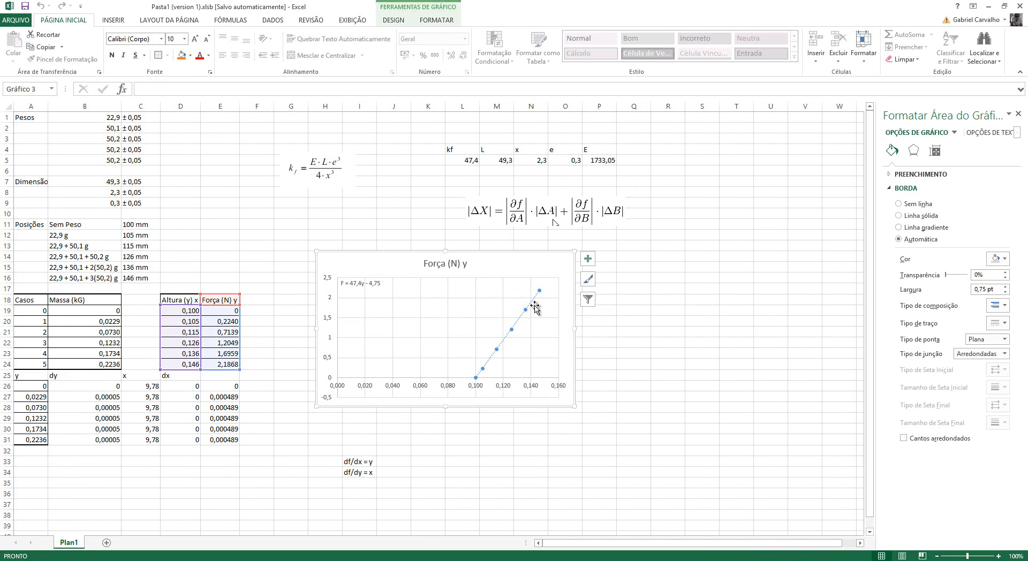
{"action": "left_click", "coordinate": [532, 302]}
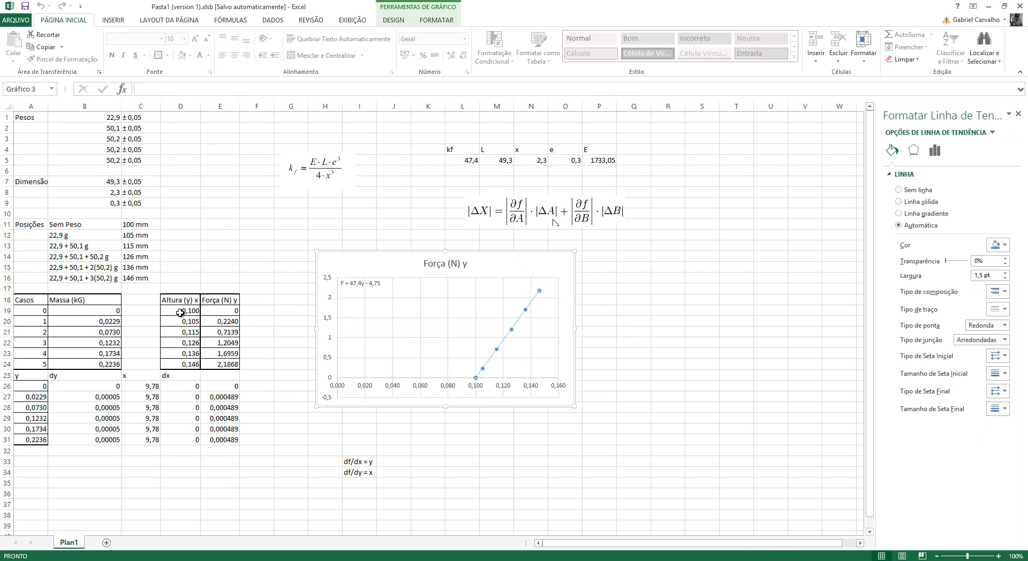
{"action": "left_click_drag", "start_coordinate": [182, 311], "coordinate": [224, 364]}
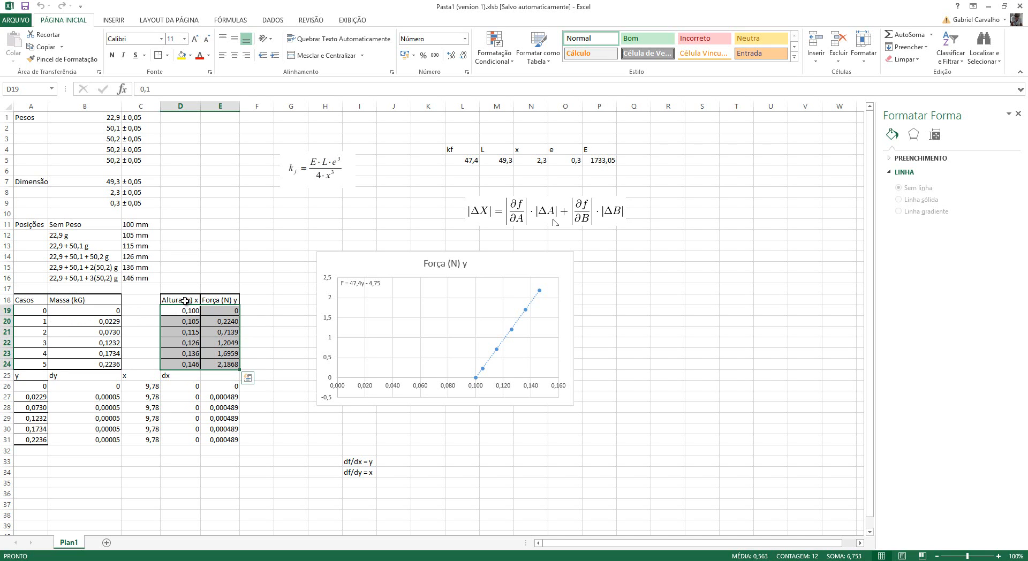
{"action": "left_click_drag", "start_coordinate": [185, 301], "coordinate": [225, 364]}
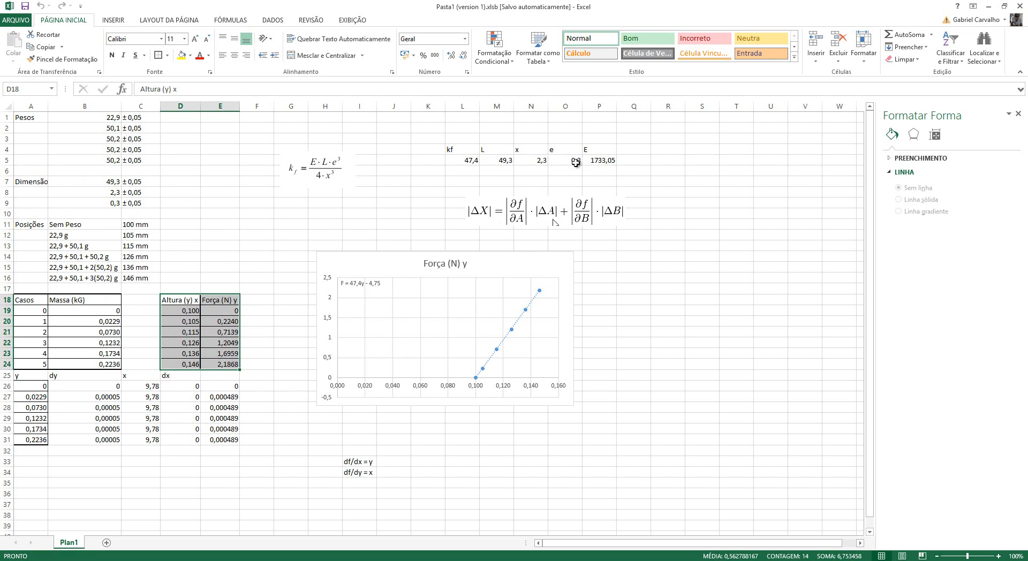
Review the partial derivatives, the propagated force uncertainties in column E and the row of values used to calculate E
{"action": "left_click_drag", "start_coordinate": [352, 463], "coordinate": [351, 474]}
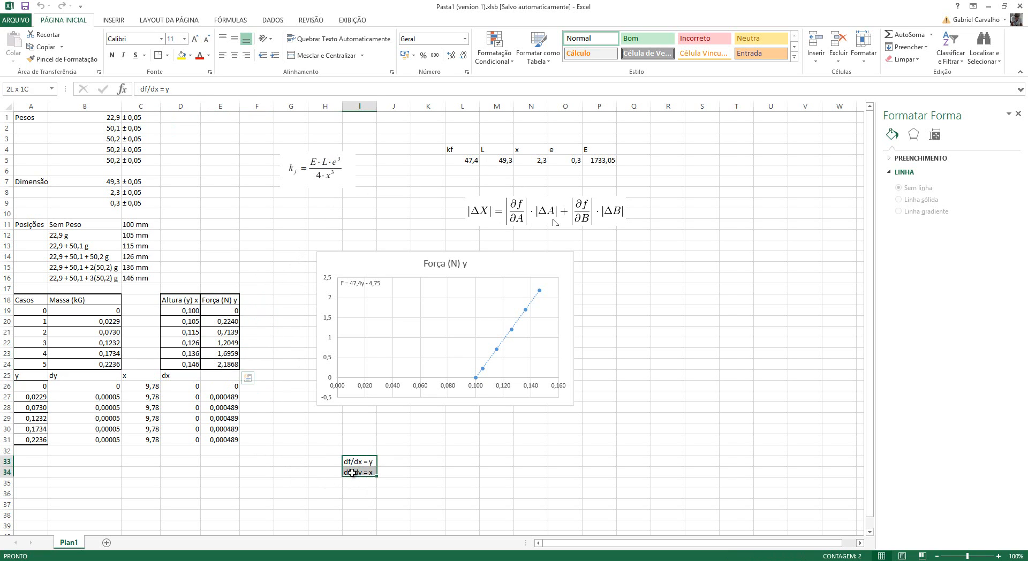
{"action": "left_click_drag", "start_coordinate": [223, 387], "coordinate": [252, 450]}
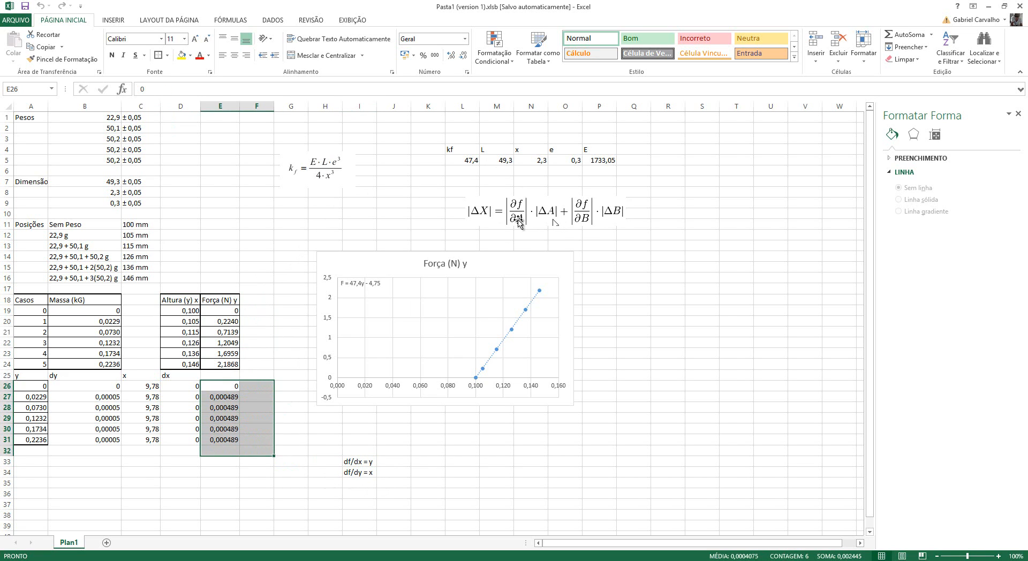
{"action": "left_click", "coordinate": [600, 191]}
{"action": "left_click", "coordinate": [595, 138]}
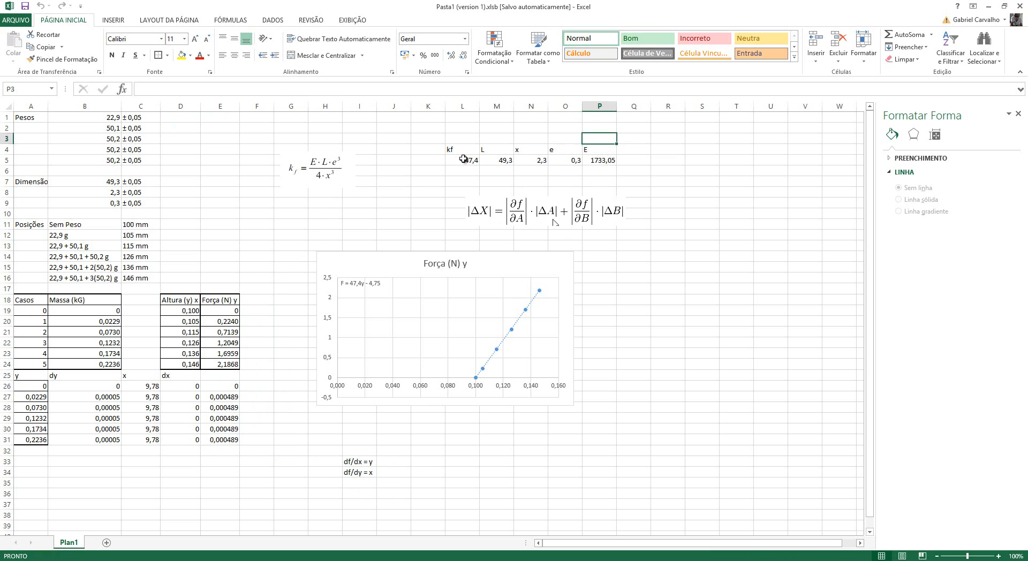
{"action": "left_click", "coordinate": [431, 161]}
{"action": "left_click", "coordinate": [645, 162]}
{"action": "left_click", "coordinate": [350, 202]}
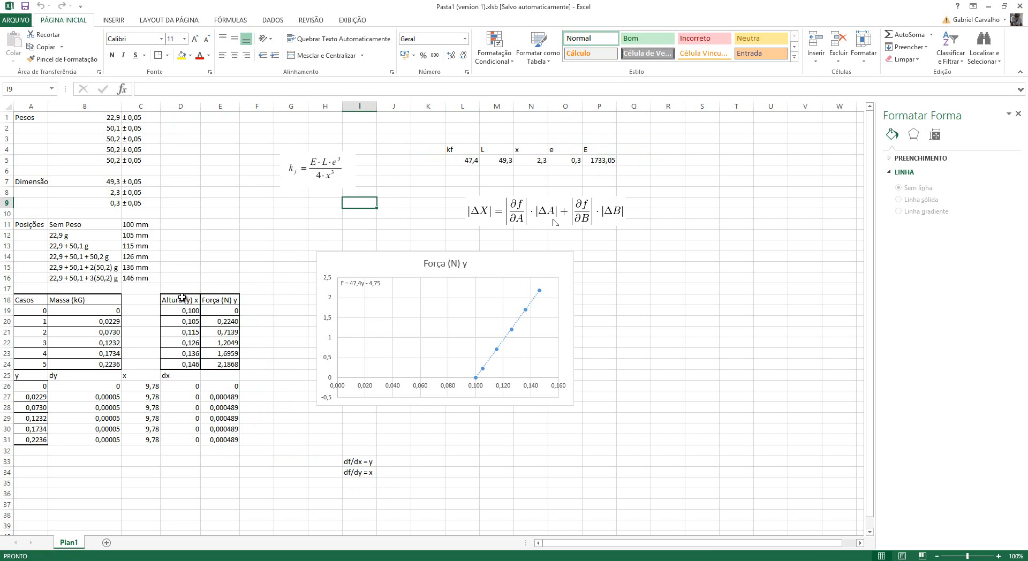